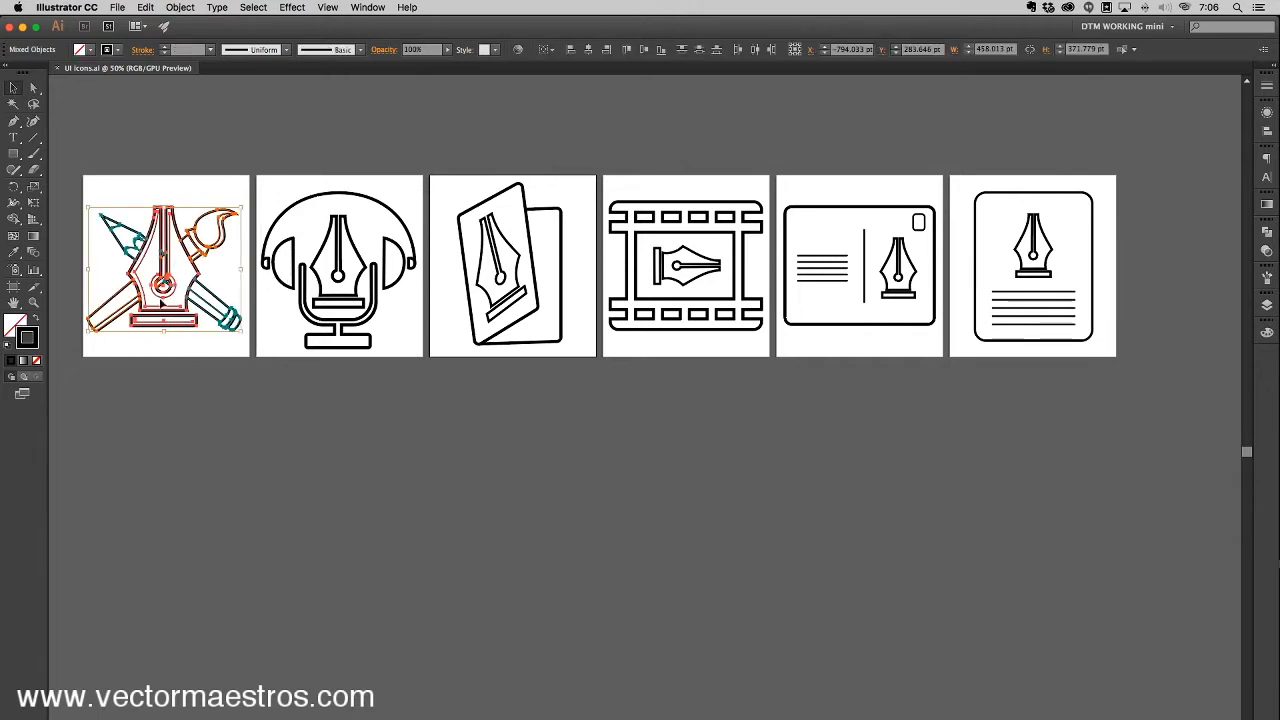
key(shift+super+a)
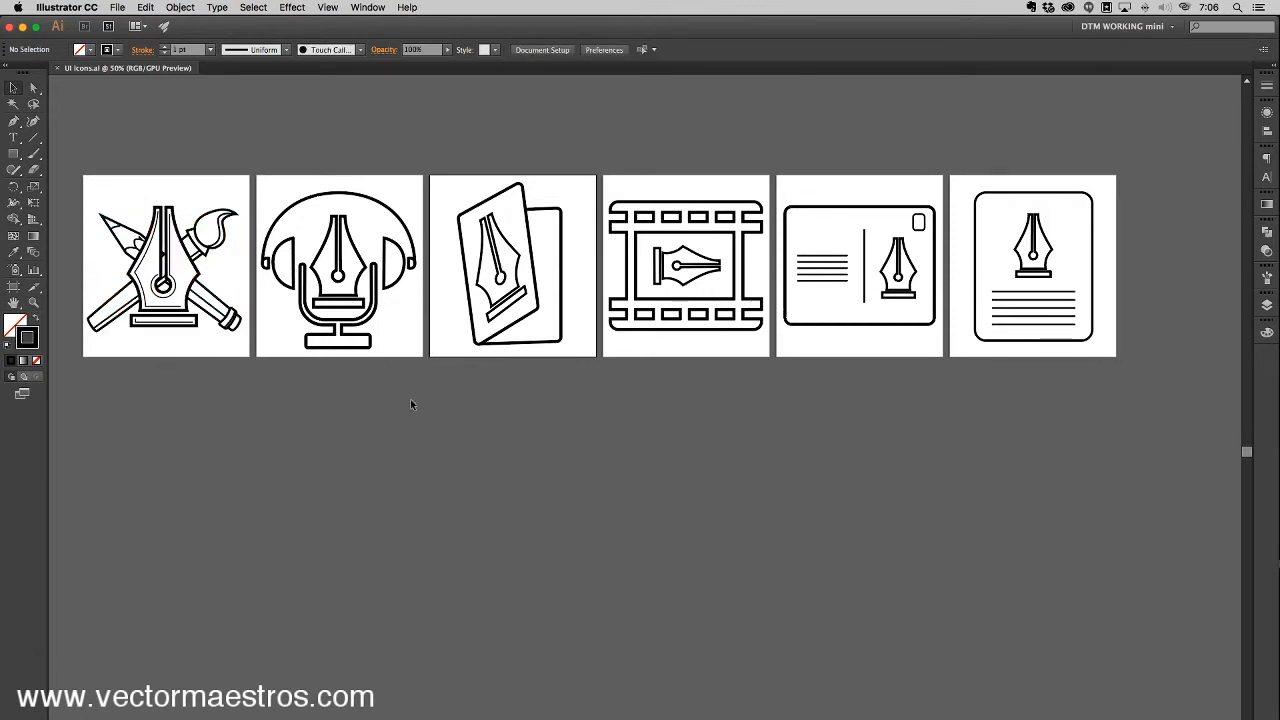
drag(255, 152, 1120, 458)
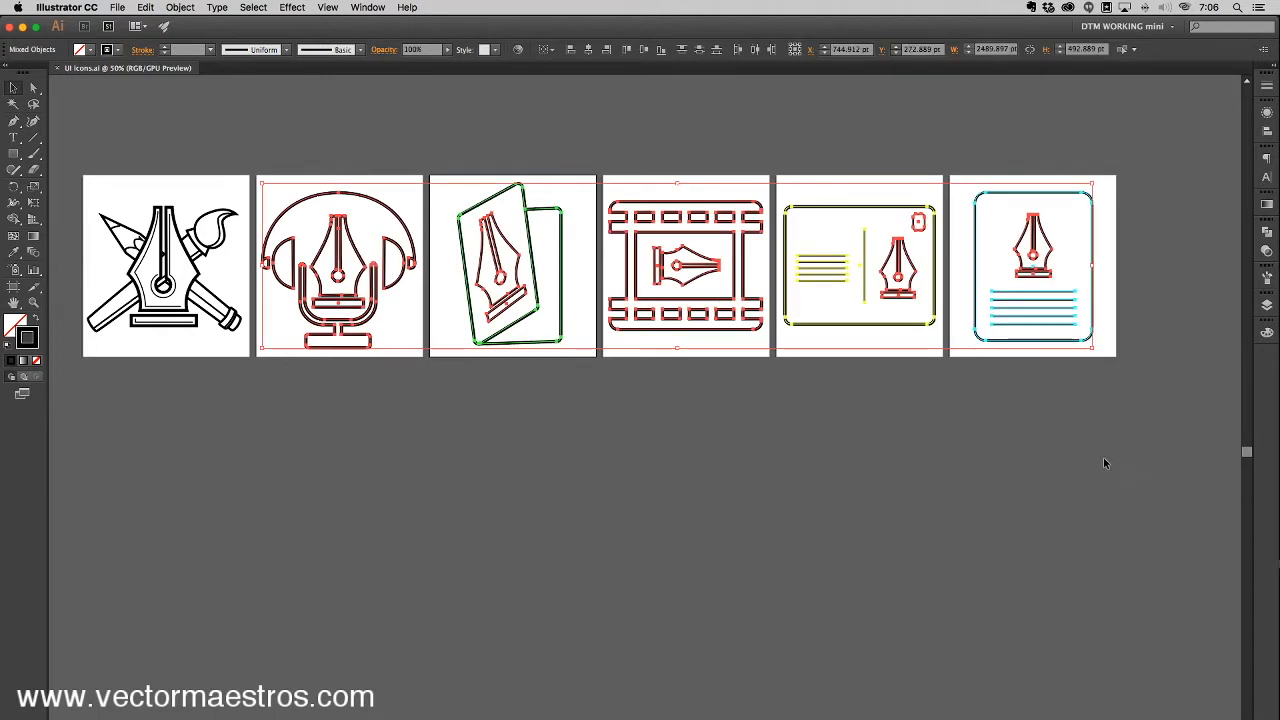
click(932, 513)
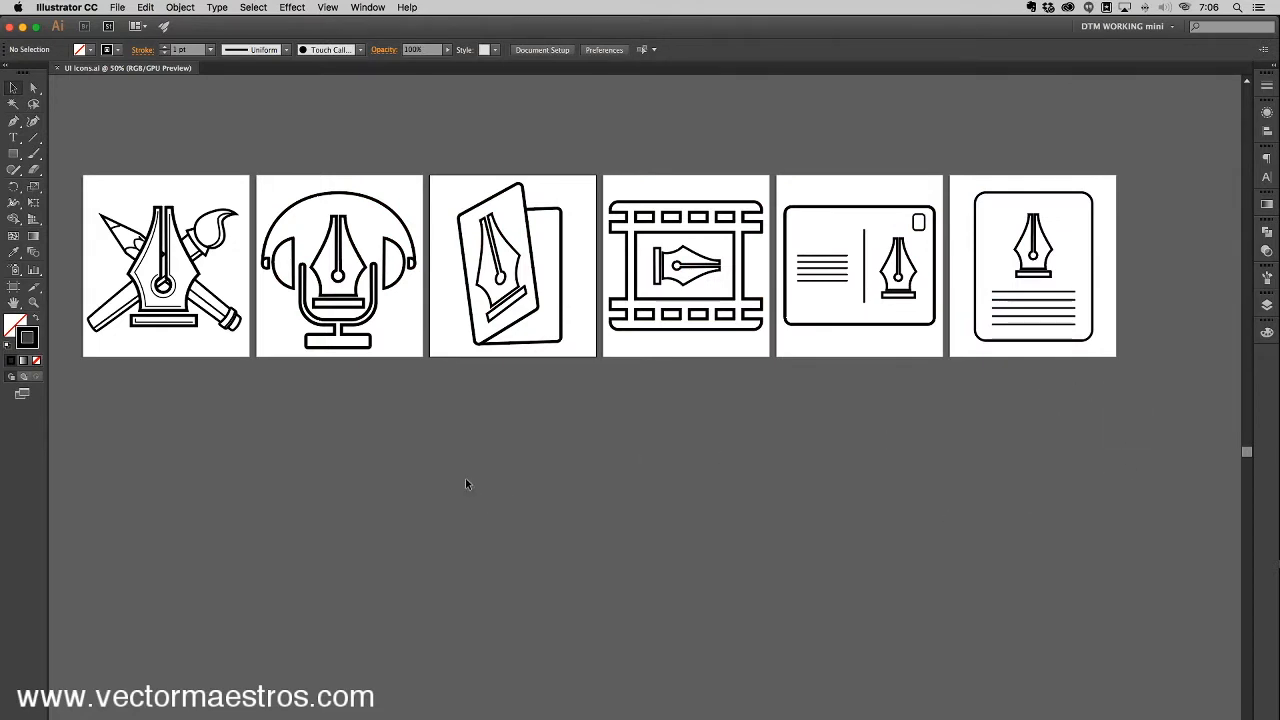
Step: Display the document's layers and the list of its artboards
click(1267, 305)
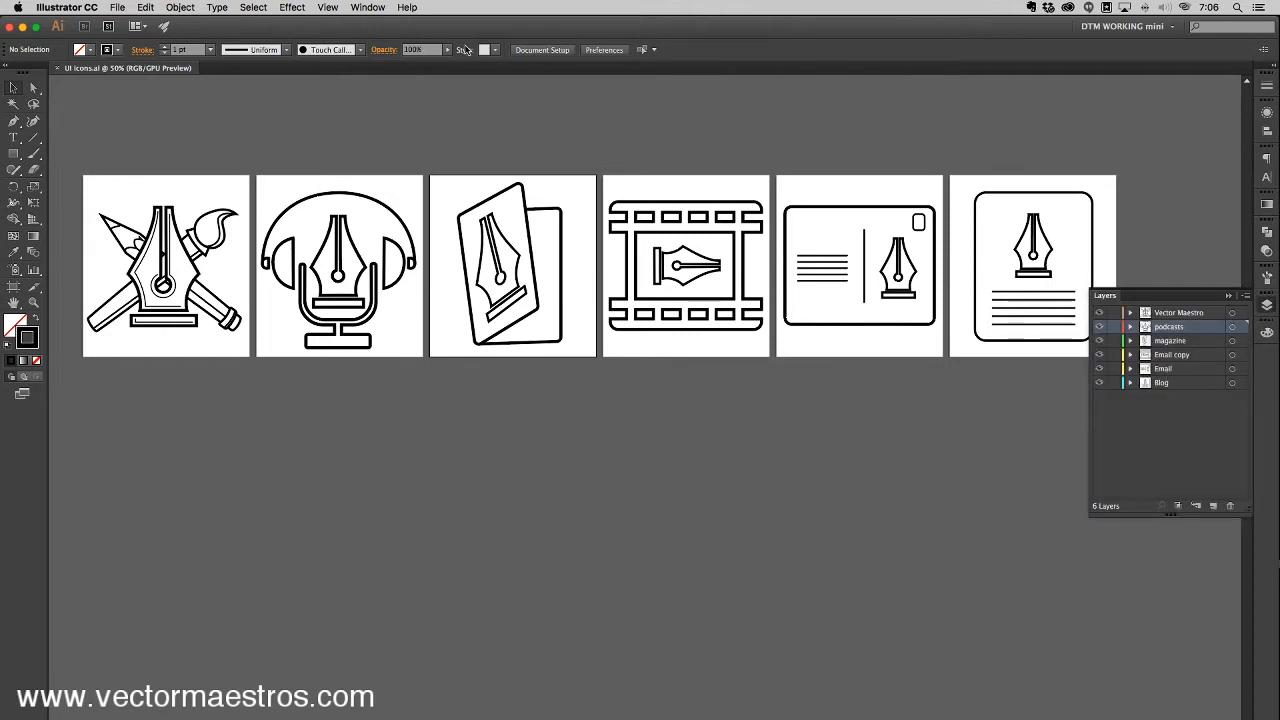
click(368, 7)
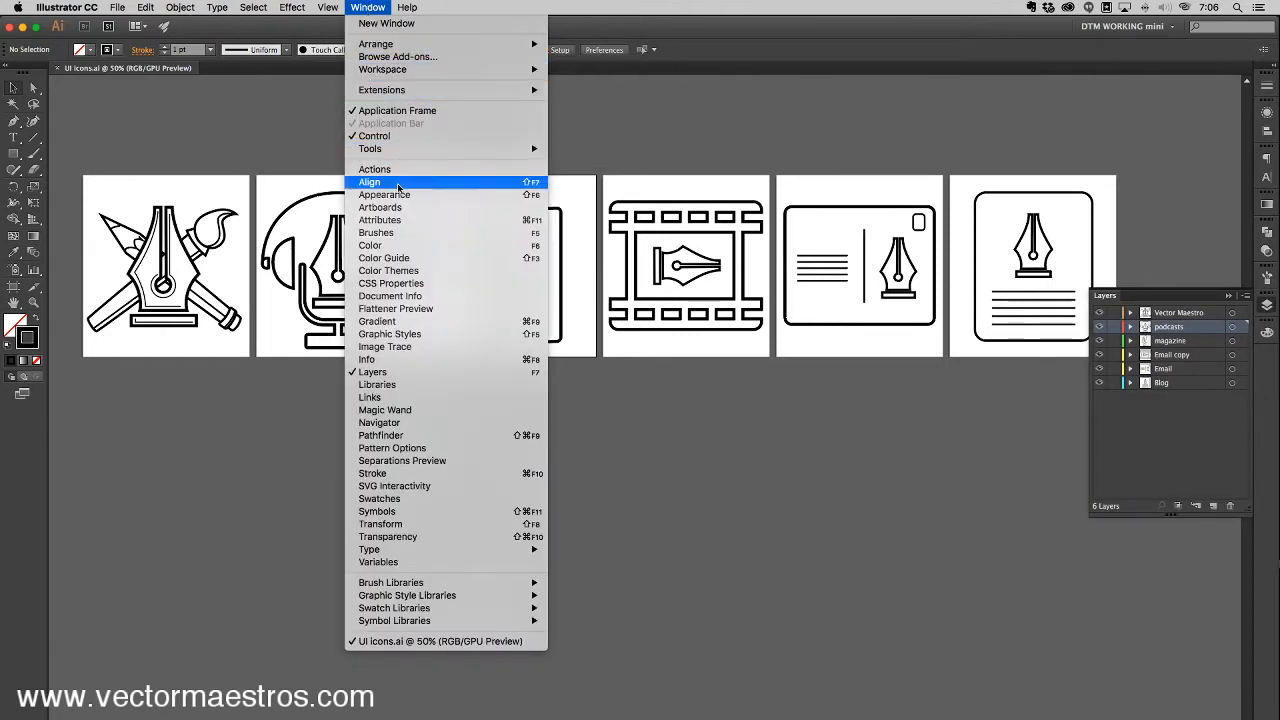
click(440, 208)
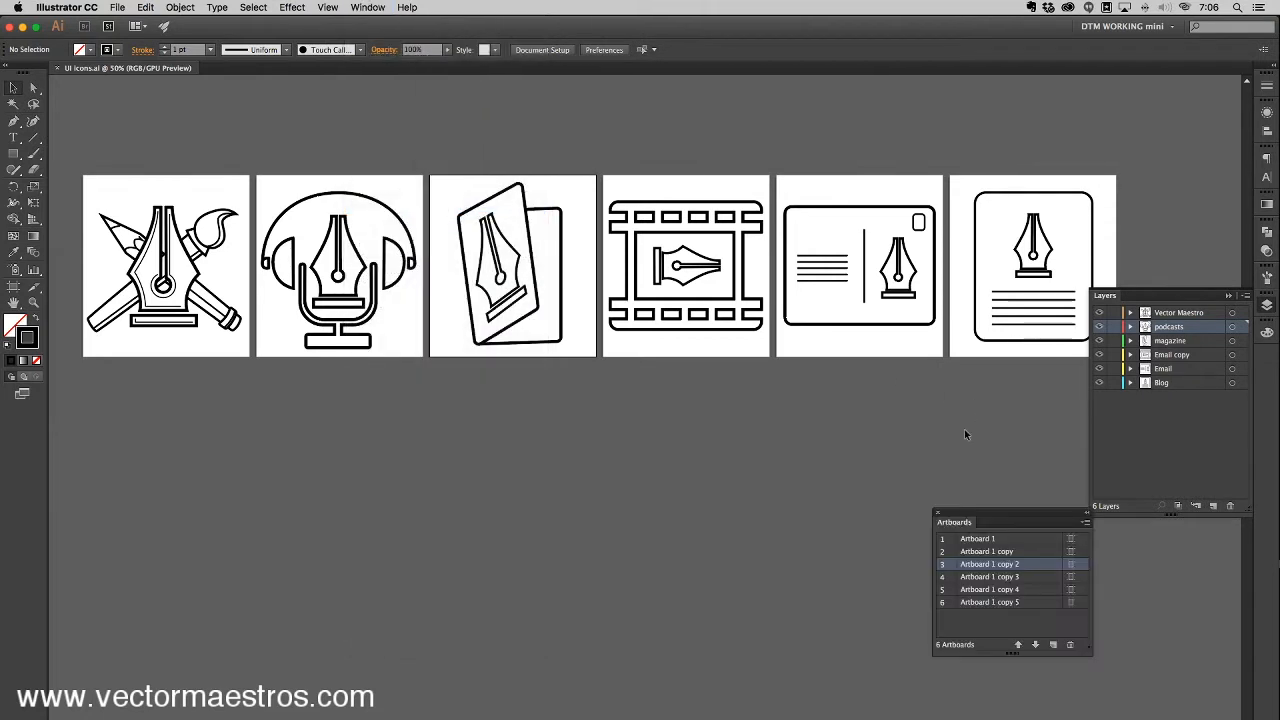
click(946, 553)
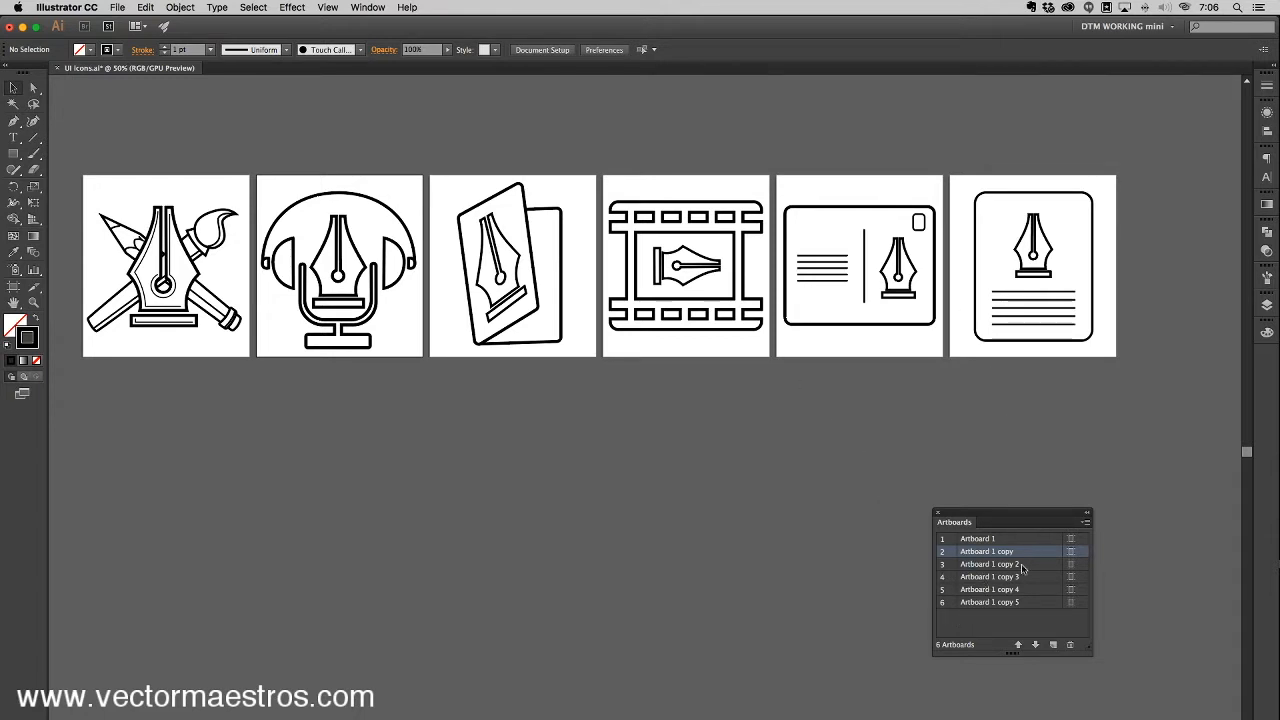
click(1070, 551)
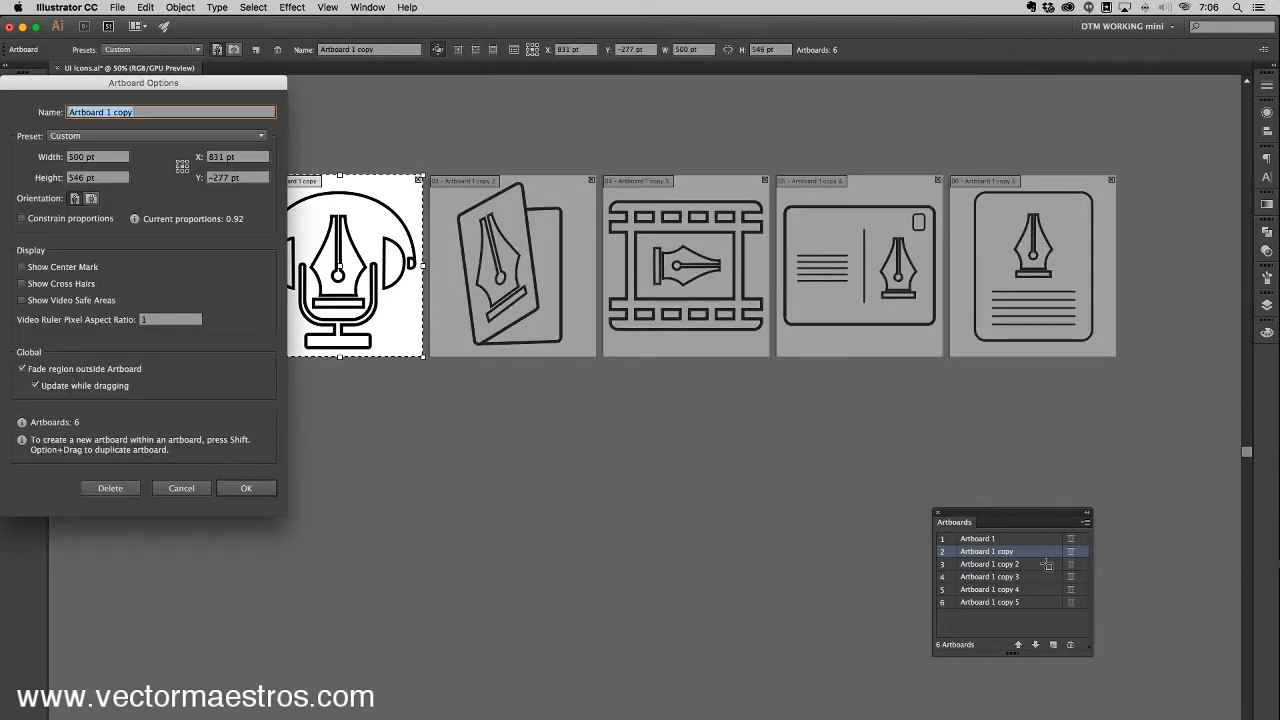
click(186, 490)
click(180, 490)
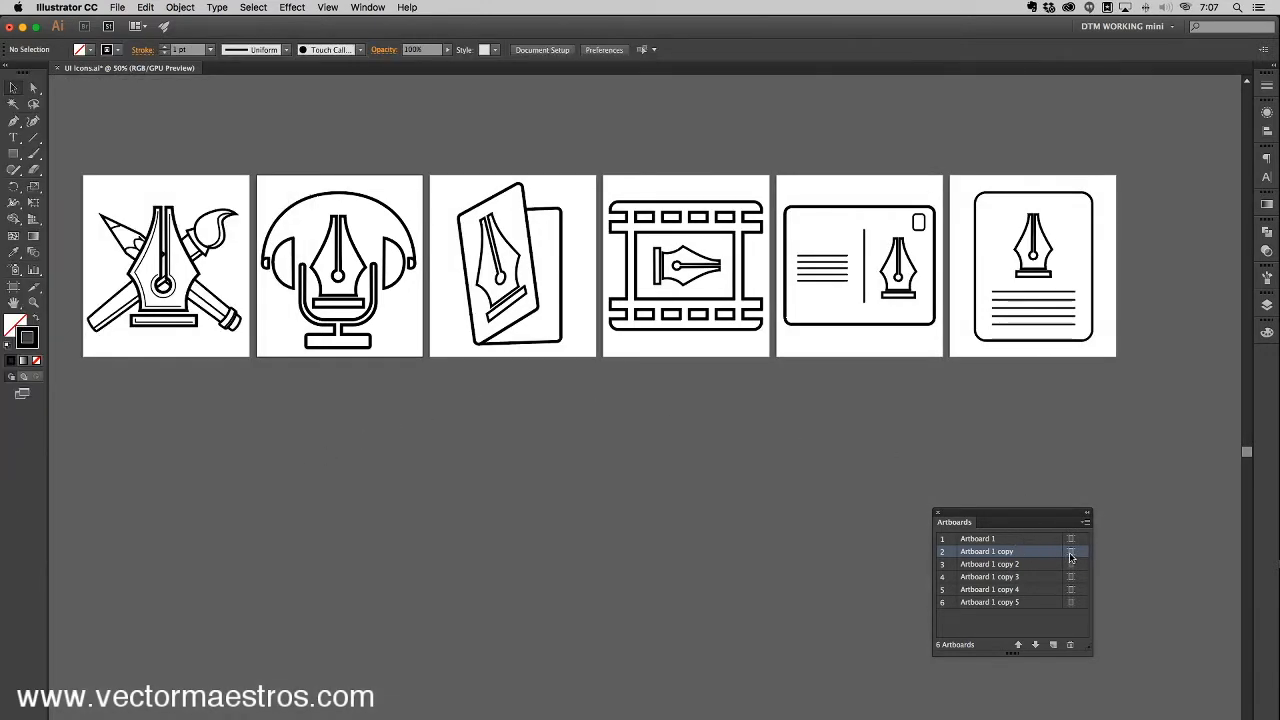
Step: Rename the second artboard, which holds the microphone and headphones icon, as Podcast
click(1070, 551)
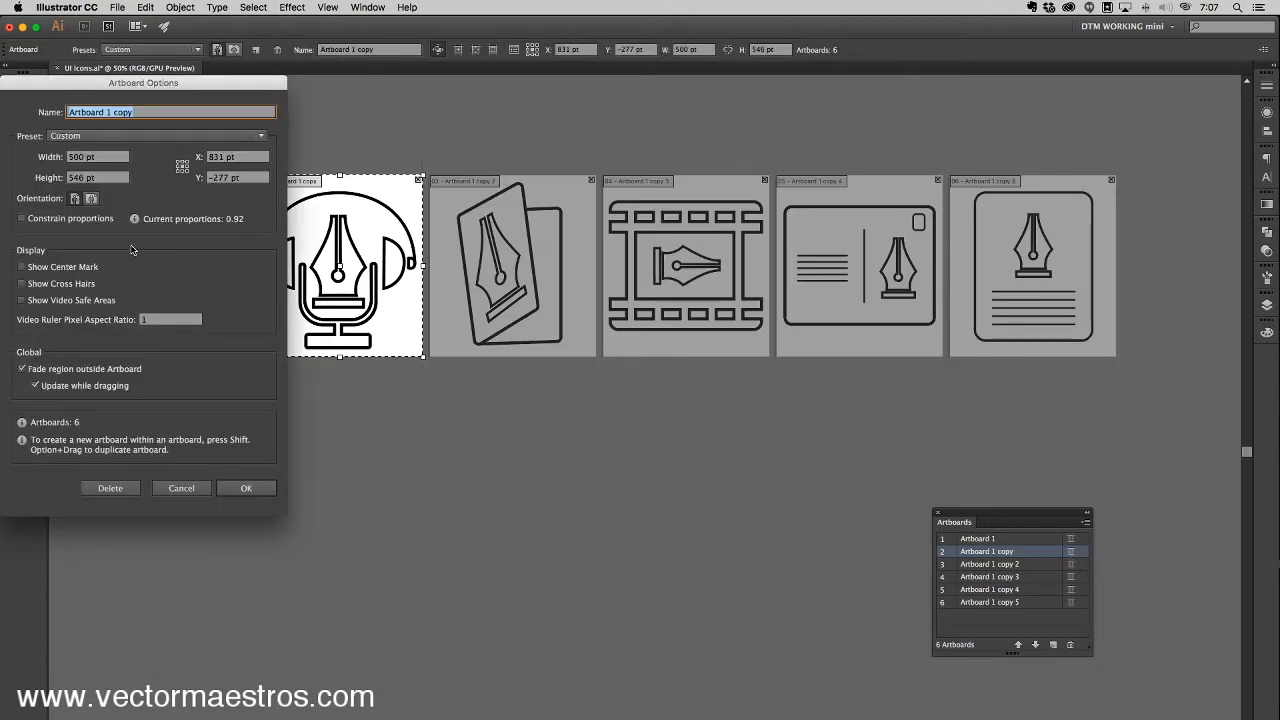
text(Artboard)
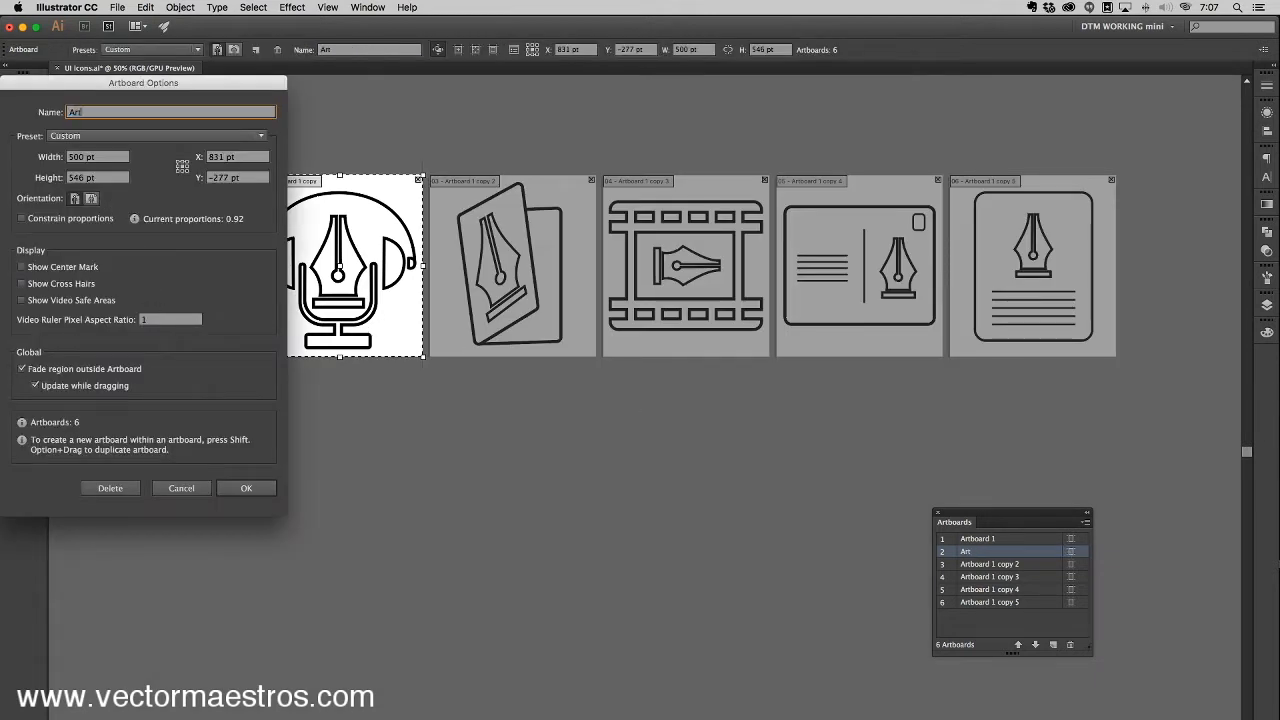
key(BackSpace)
key(BackSpace)
key(BackSpace)
key(BackSpace)
key(BackSpace)
key(BackSpace)
key(BackSpace)
key(BackSpace)
text(POd)
key(BackSpace)
key(BackSpace)
text(odcast)
key(Tab)
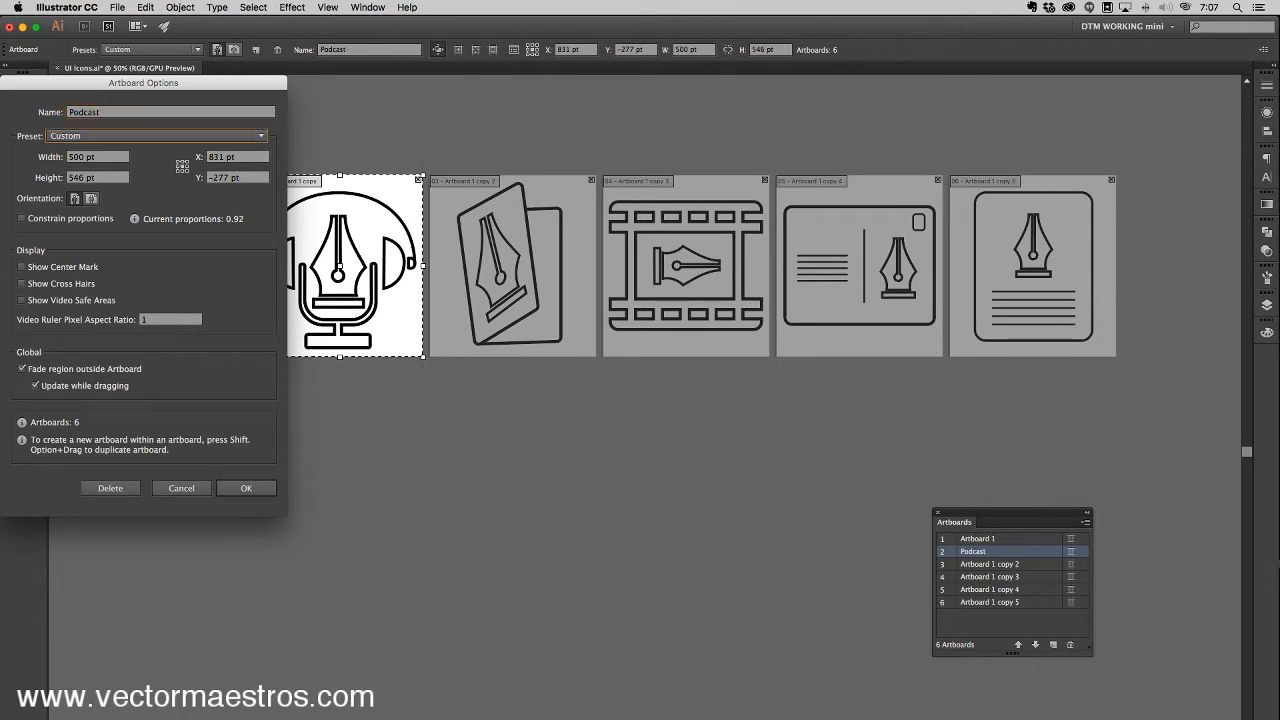
click(247, 490)
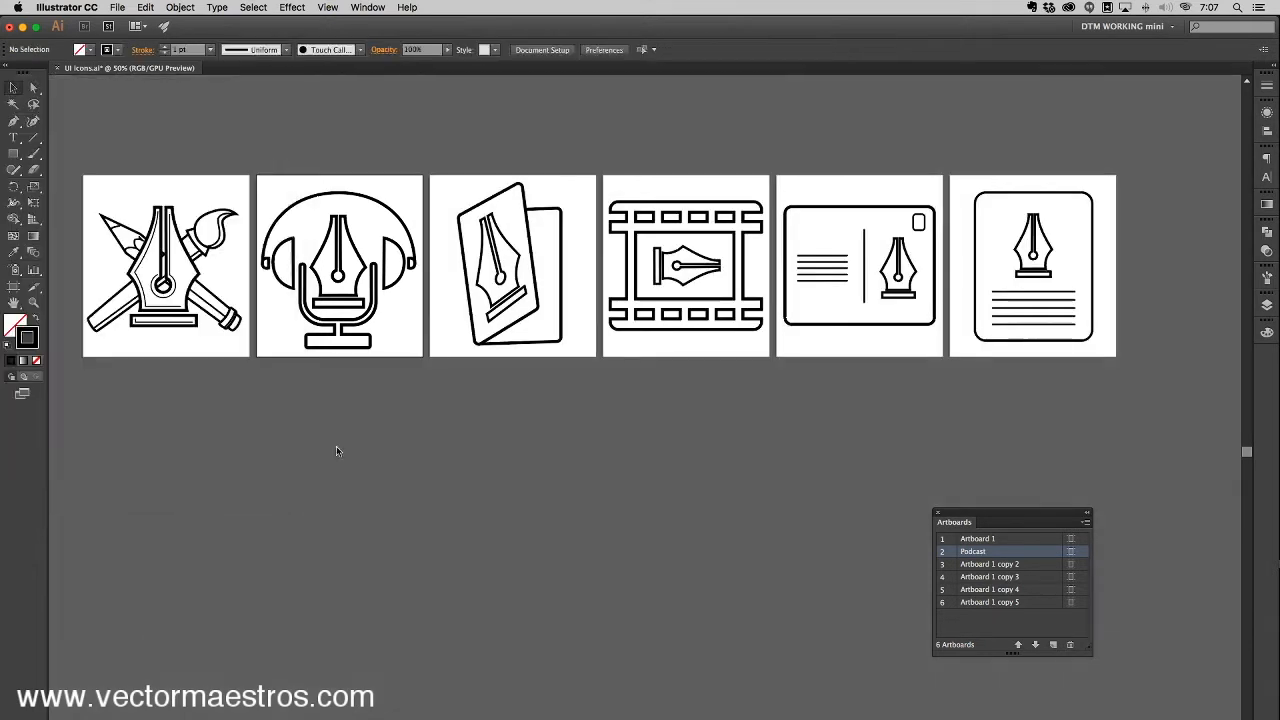
Step: Rename the third artboard, which holds the folded booklet icon, as Newsletter
click(491, 316)
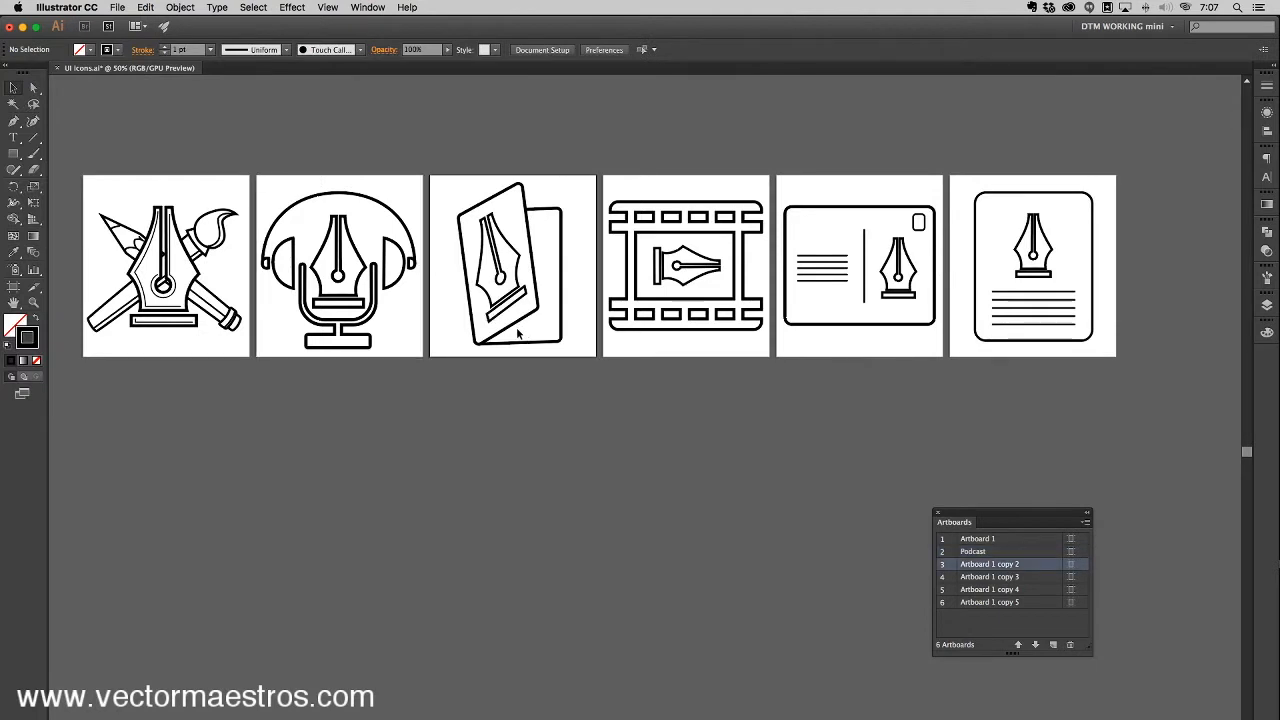
click(13, 287)
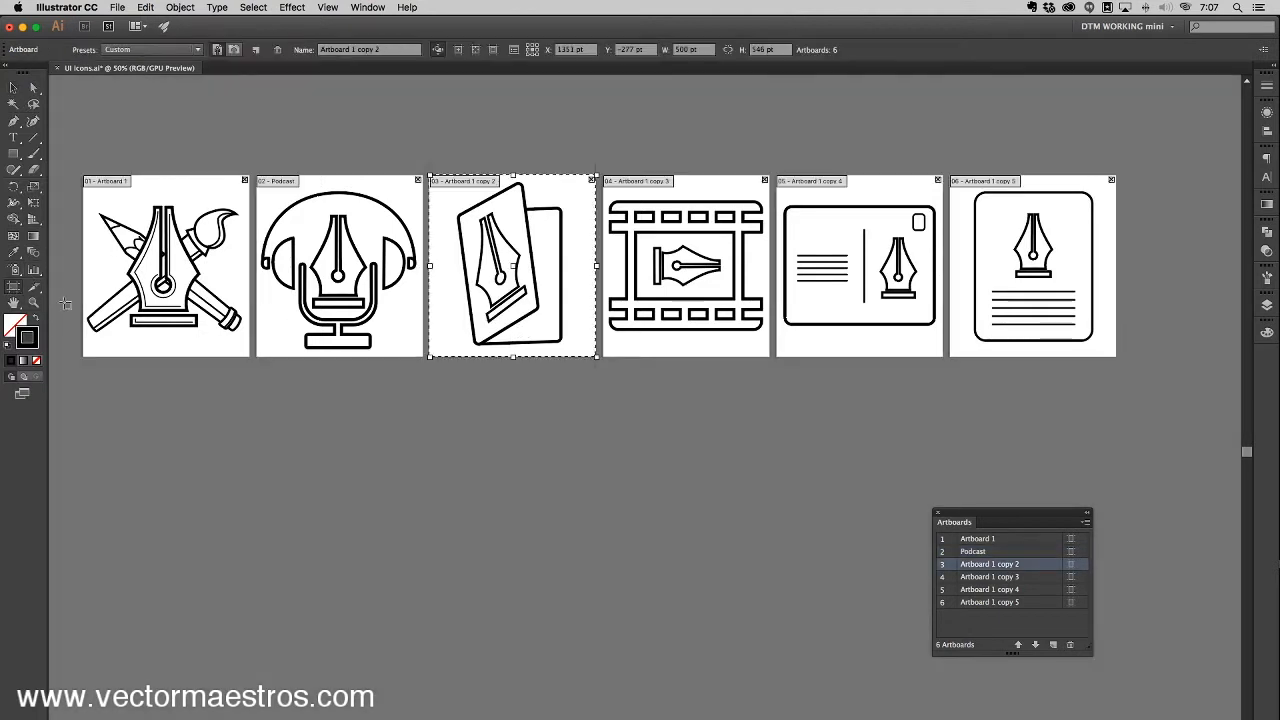
key(Return)
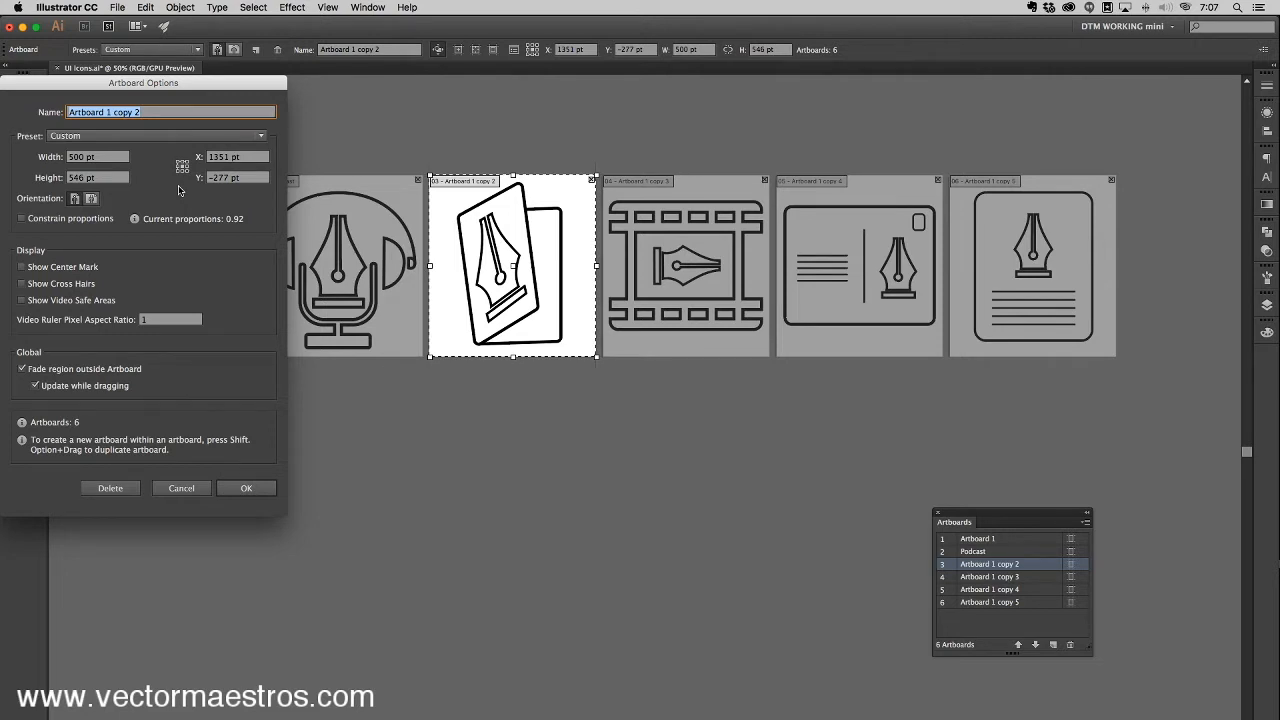
text(Newsl)
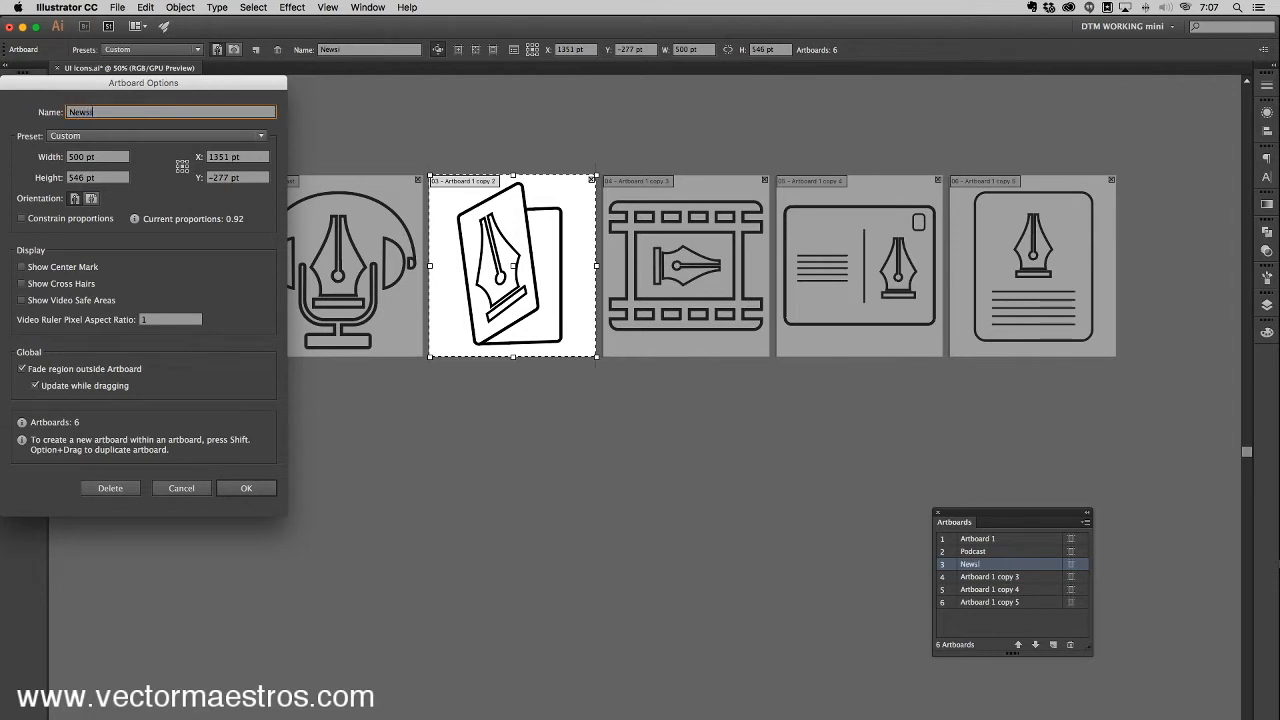
text(etter)
key(Return)
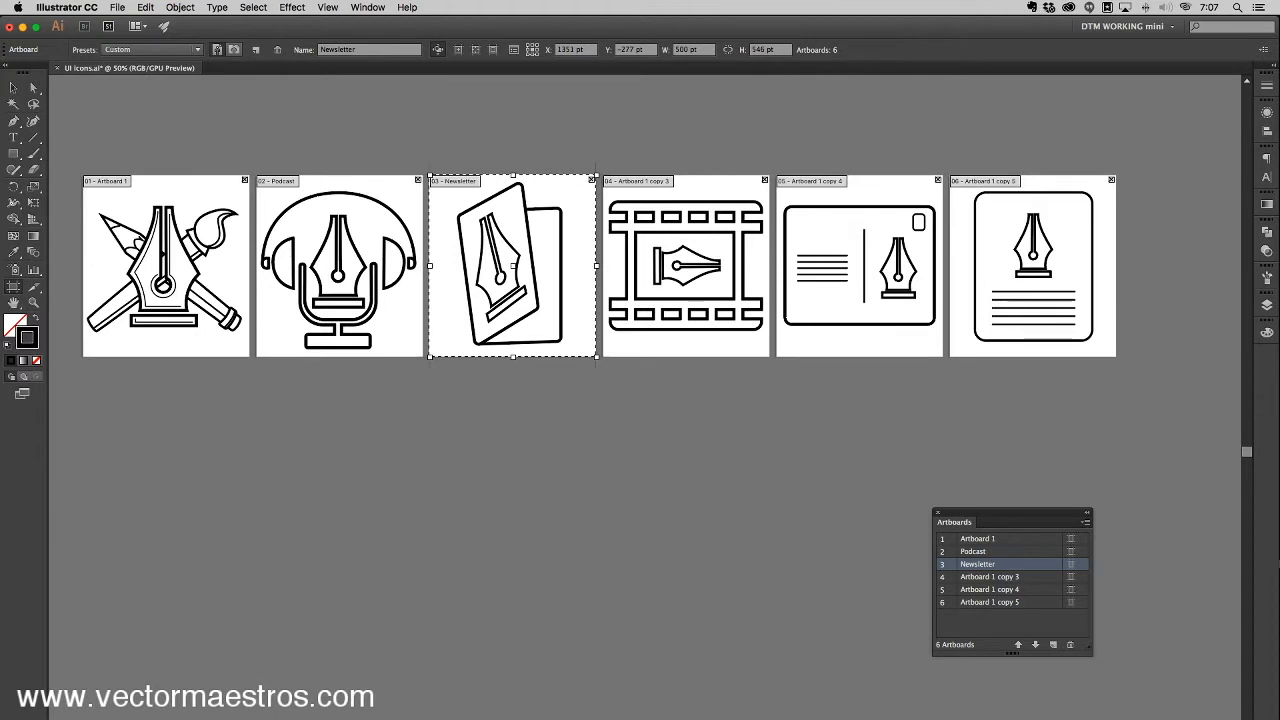
Step: Rename the fourth artboard, which holds the film strip icon, as Videos
click(726, 352)
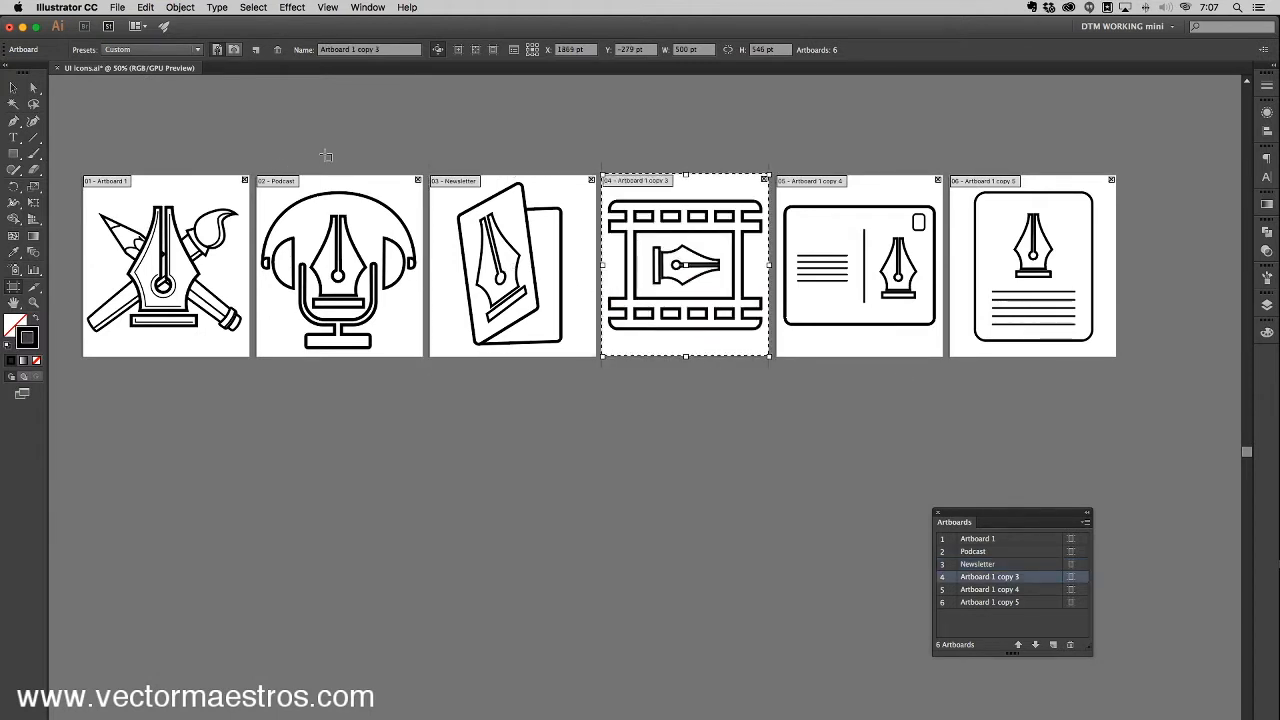
key(Return)
key(Escape)
key(Return)
text(Videos)
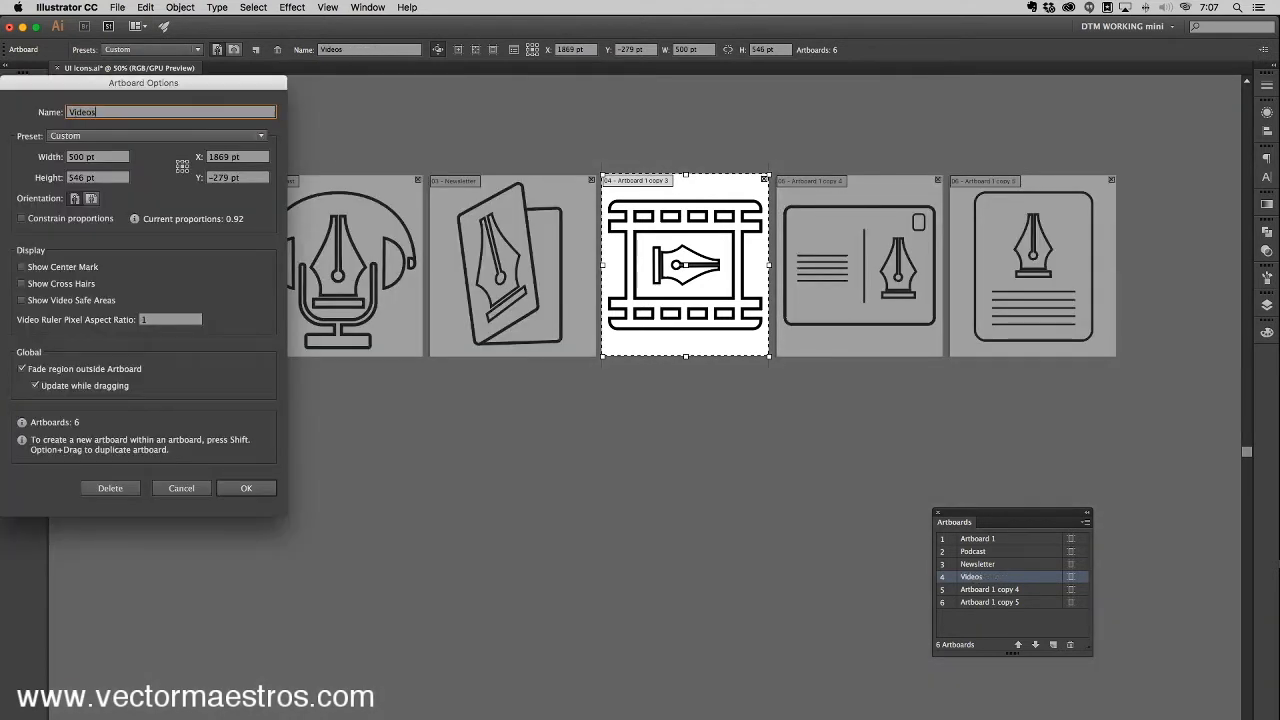
key(Return)
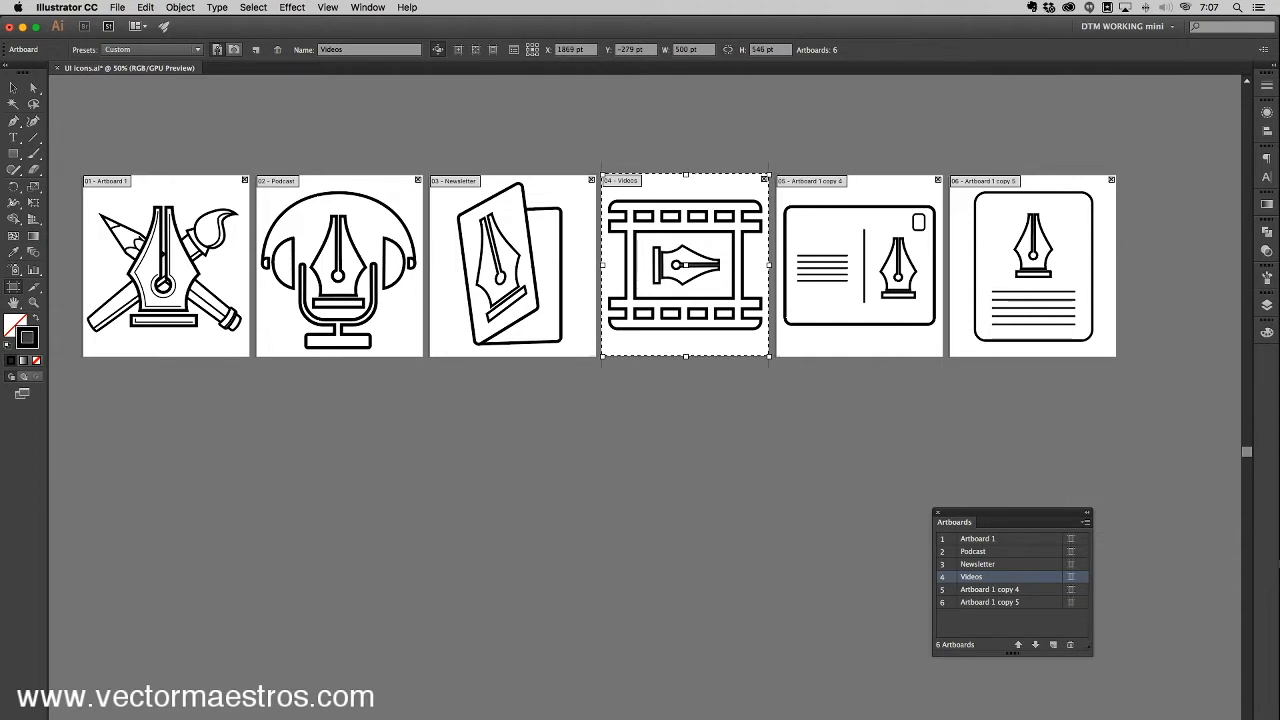
Step: Rename the fifth artboard, which holds the postcard icon, as Email Newsletter
click(33, 87)
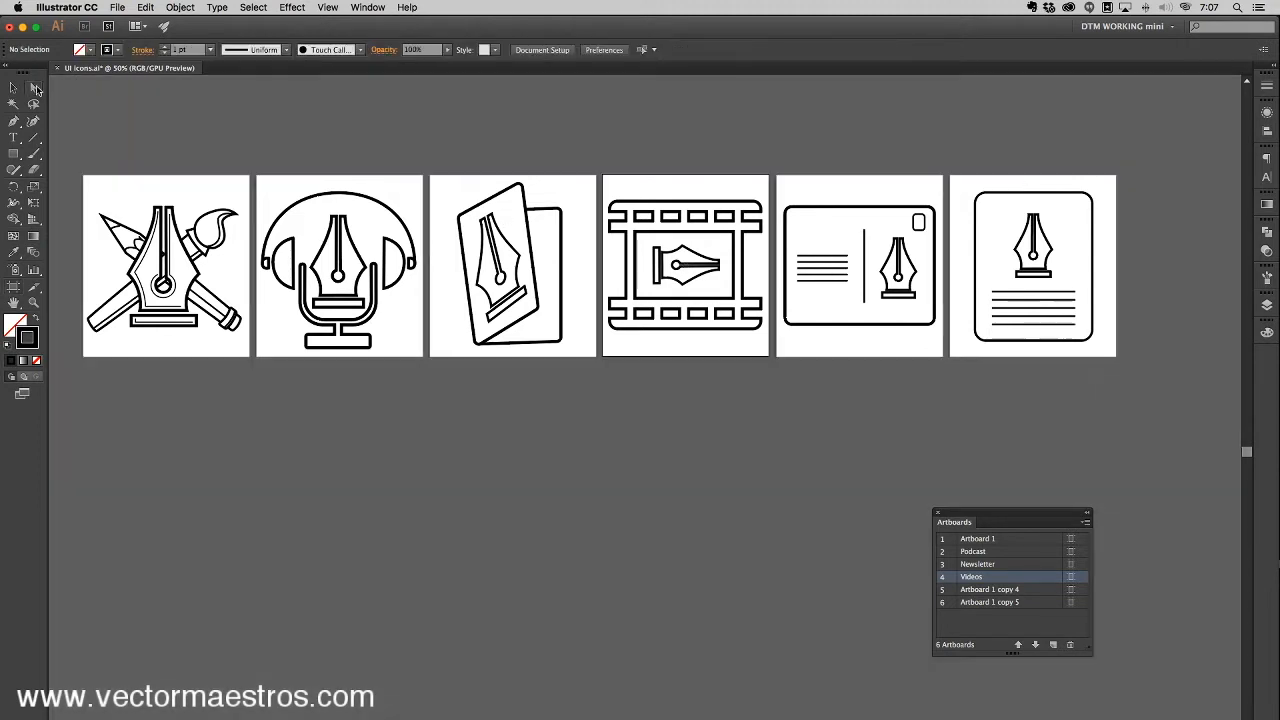
click(14, 288)
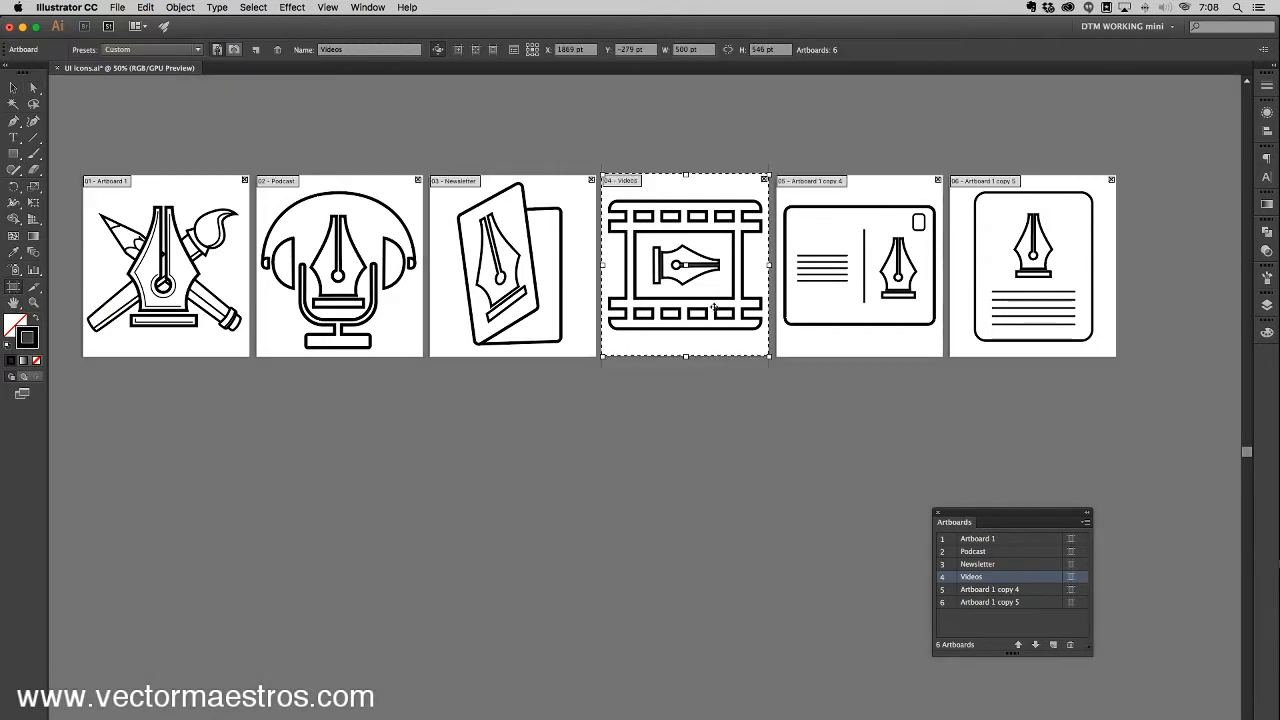
click(801, 308)
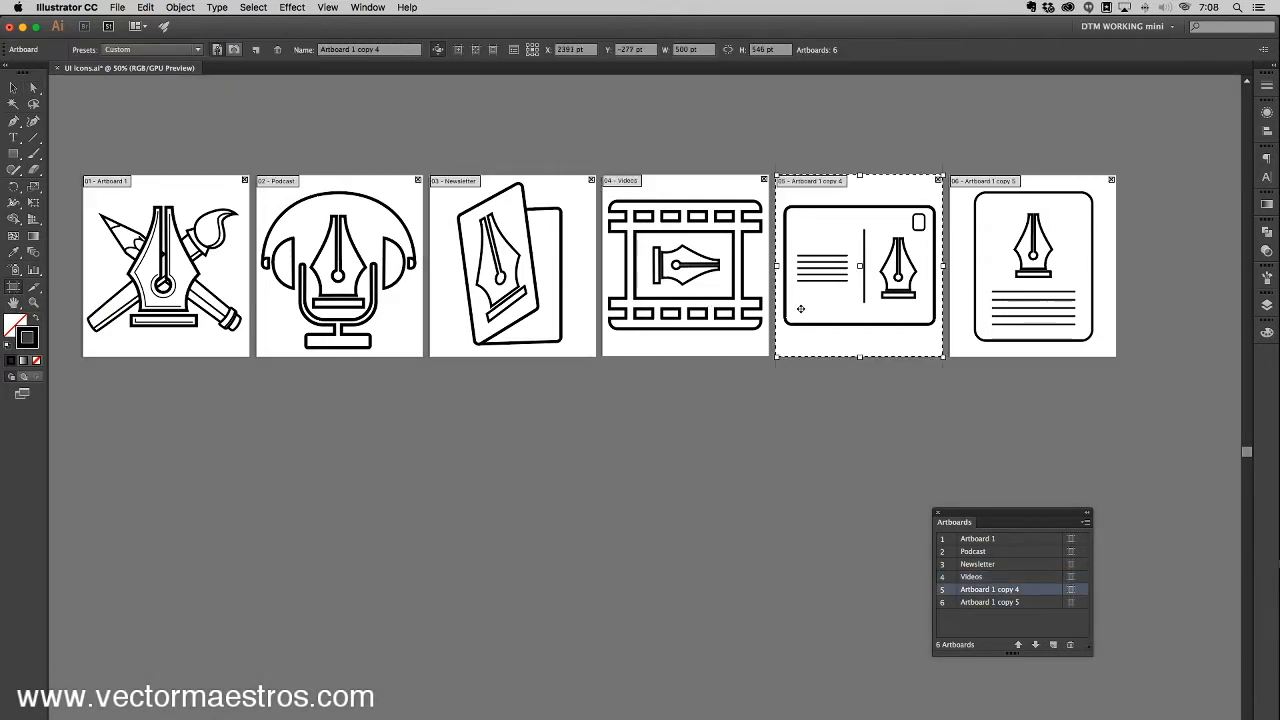
double_click(849, 326)
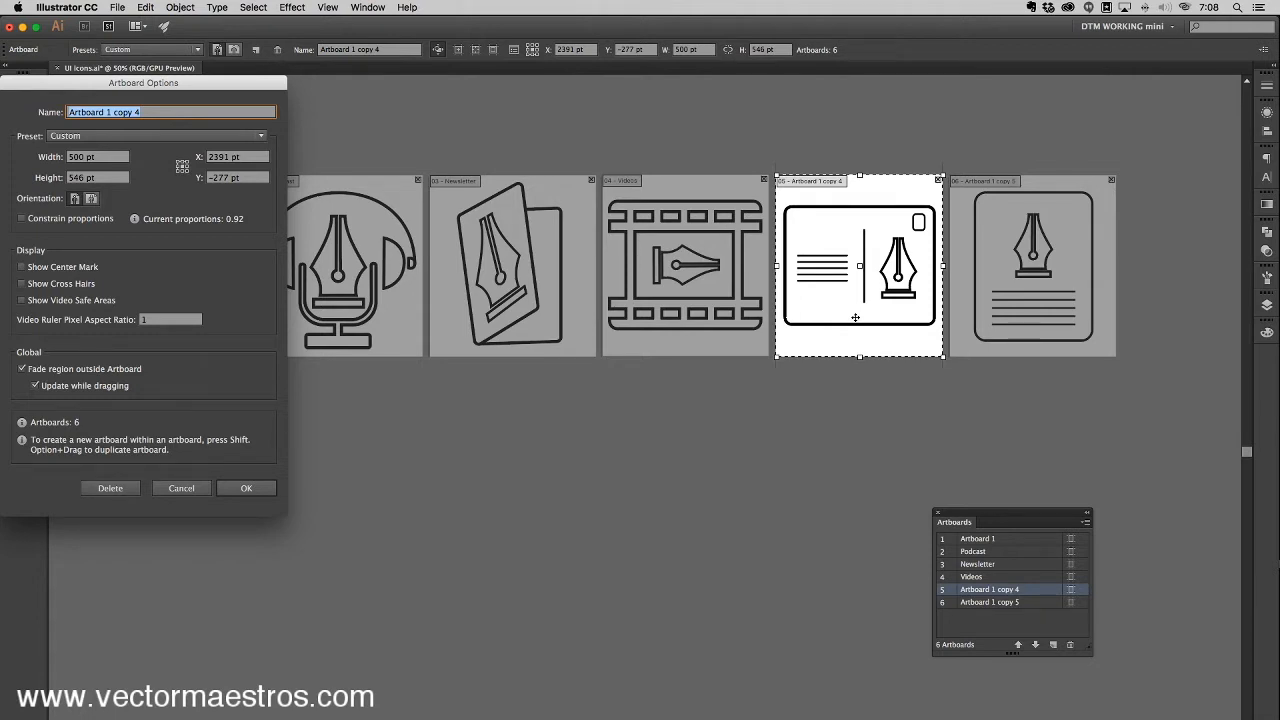
text(Ema)
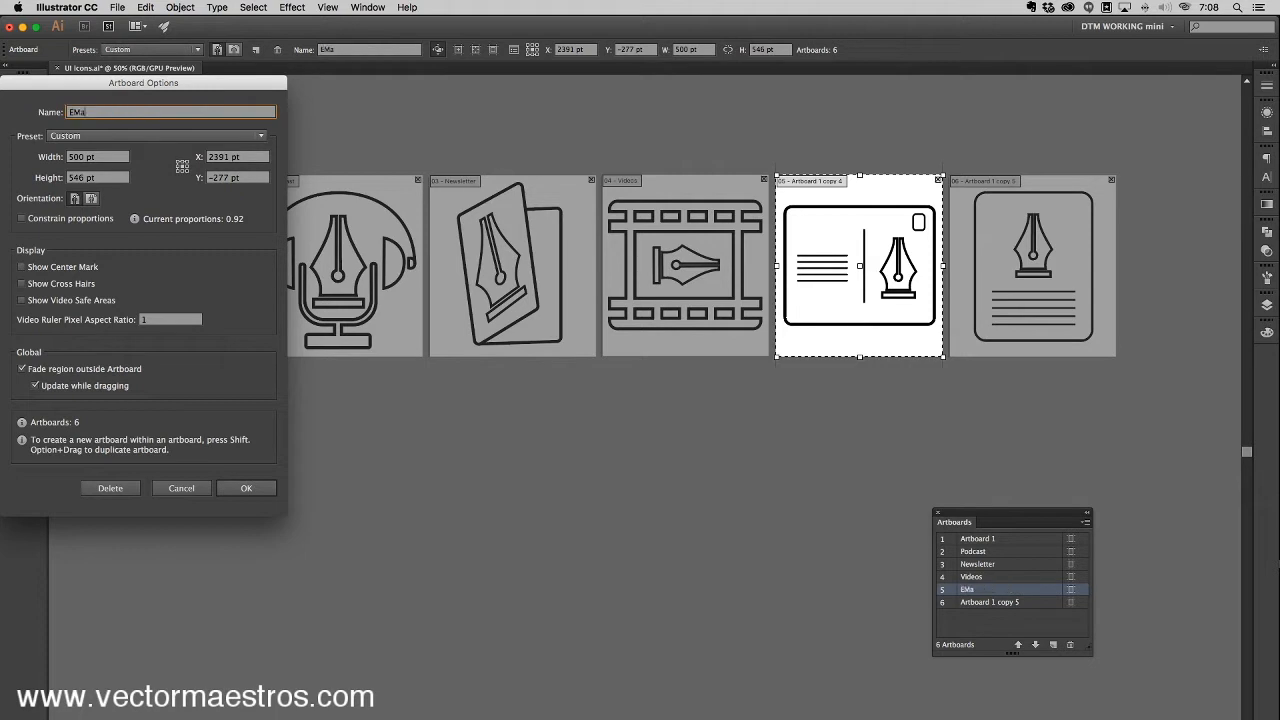
text(il Newsletter)
key(Return)
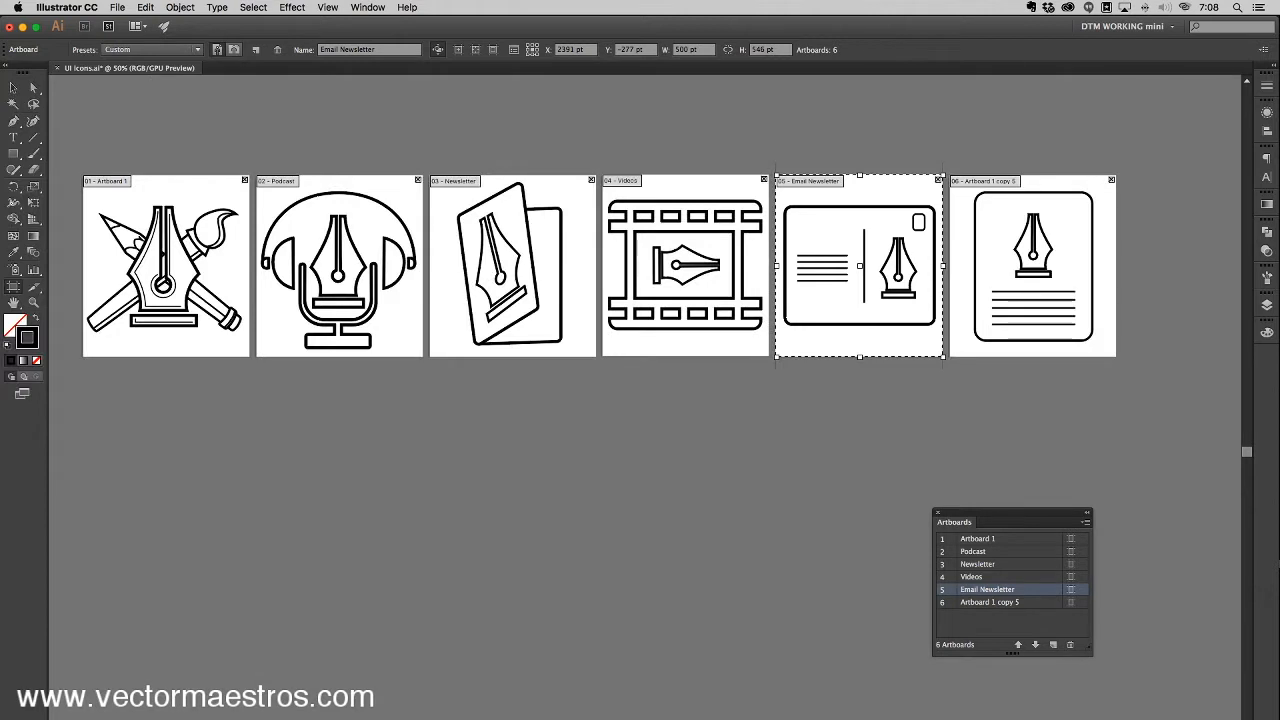
Step: Change the name of the third artboard, with the folded booklet icon, to Magazine
click(457, 300)
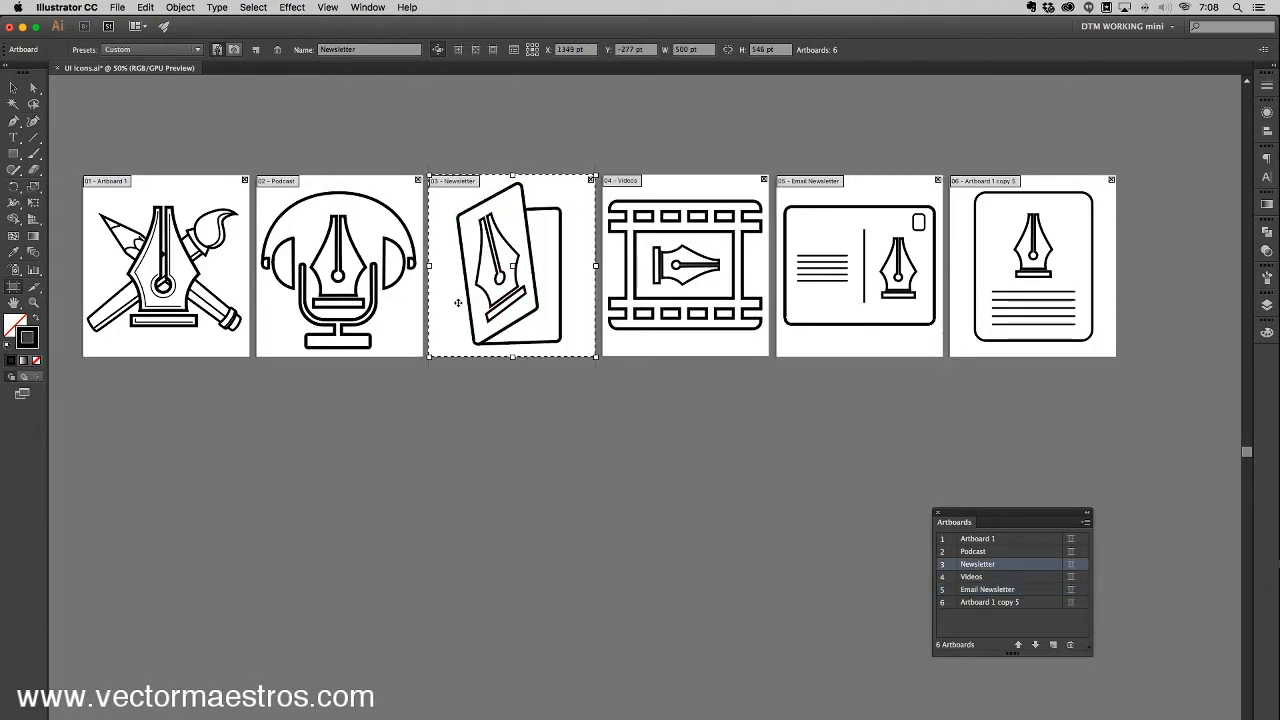
key(Return)
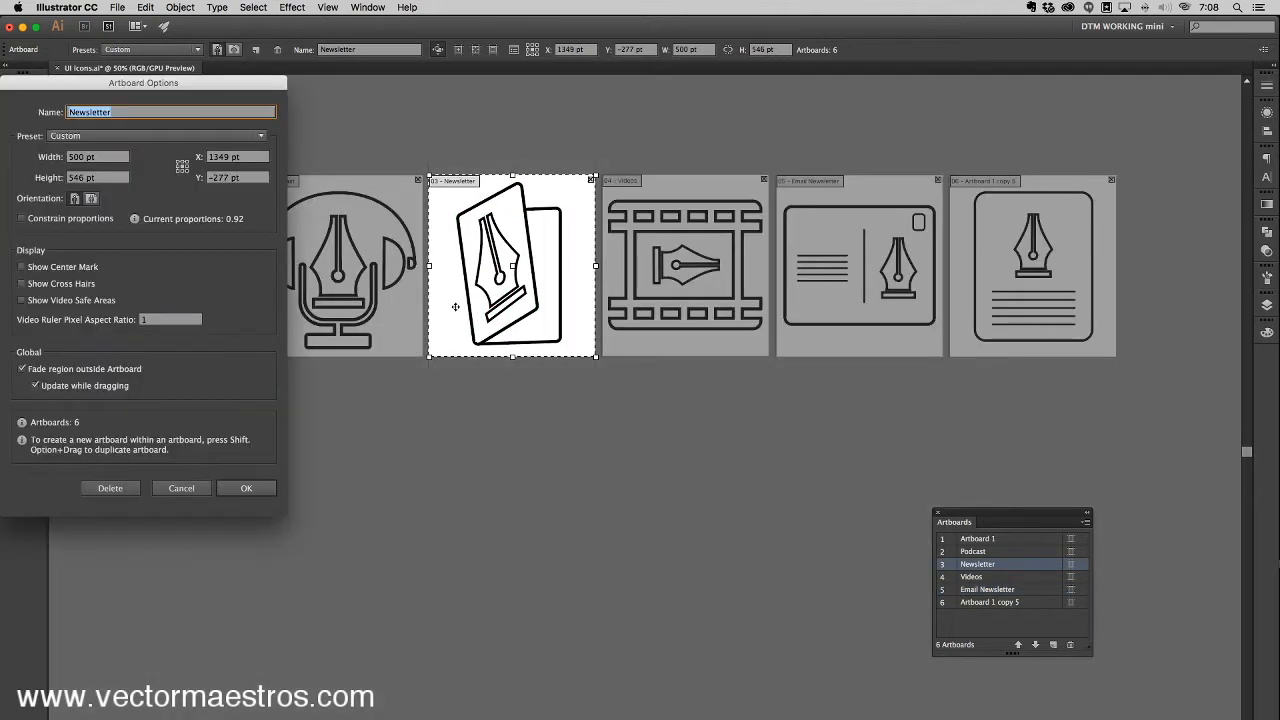
text(Magazine)
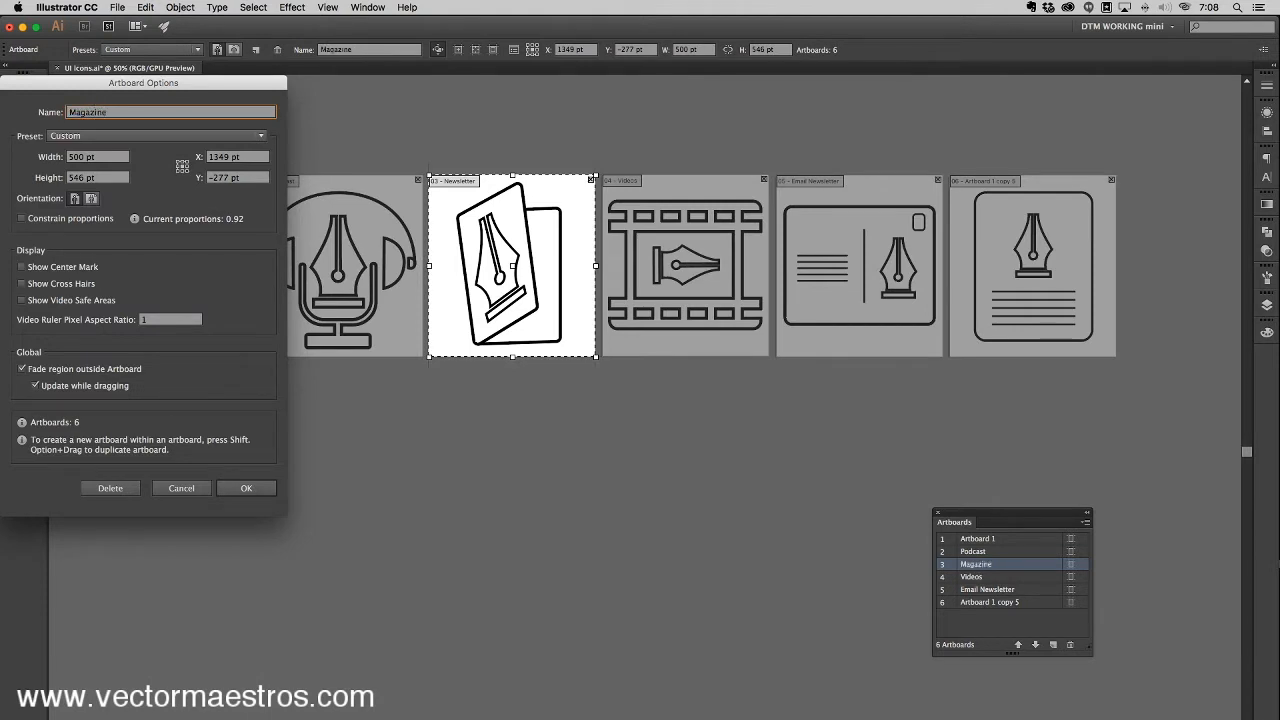
key(Return)
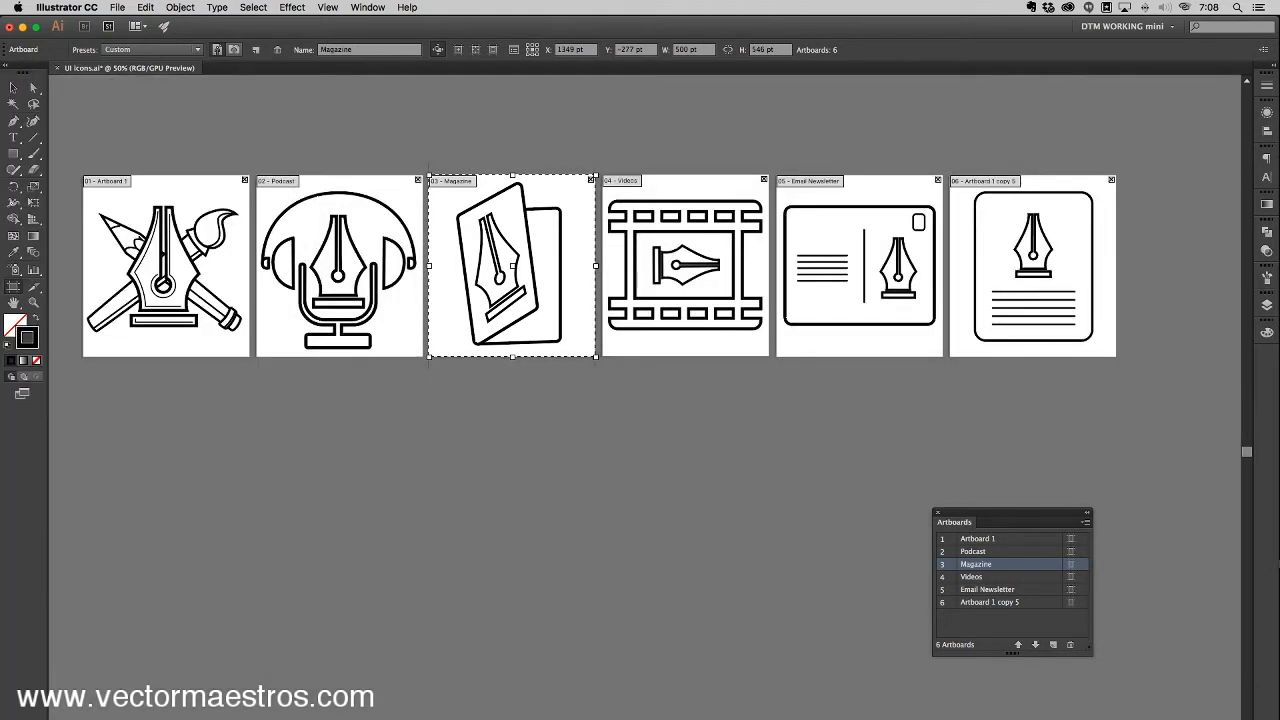
Step: Rename the sixth artboard, which holds the text page icon, as Blog
click(1051, 338)
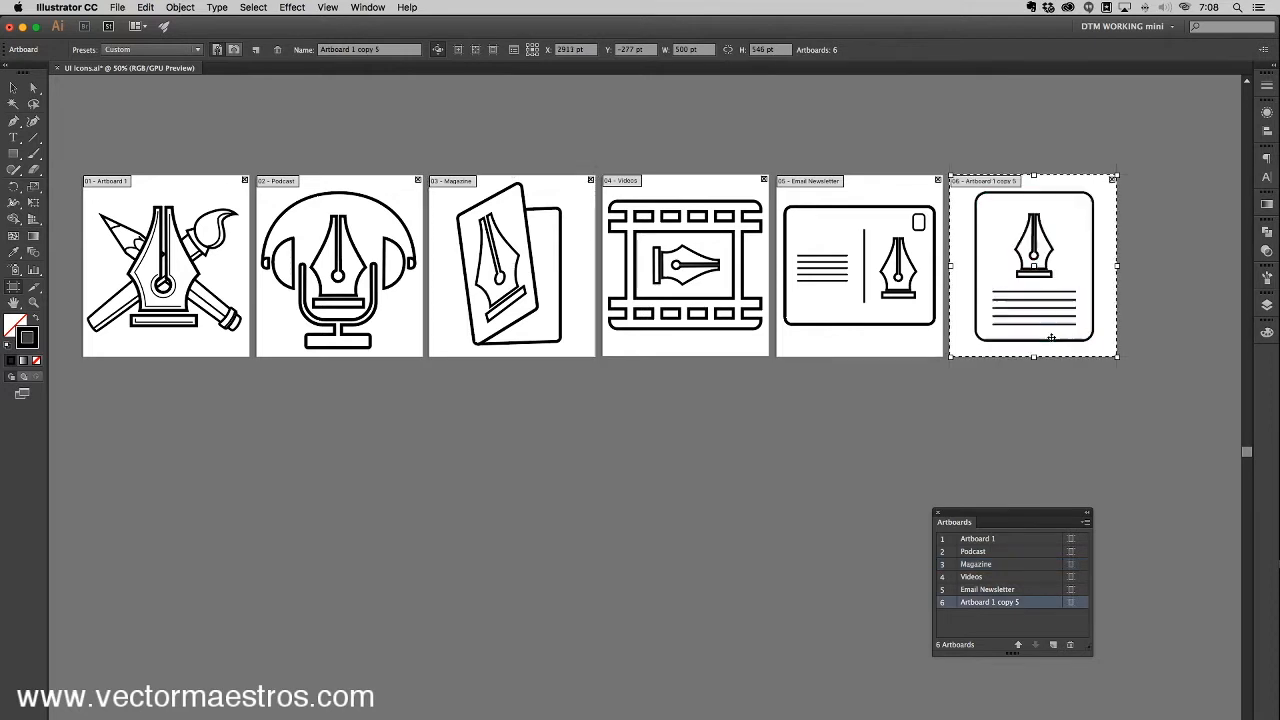
key(Return)
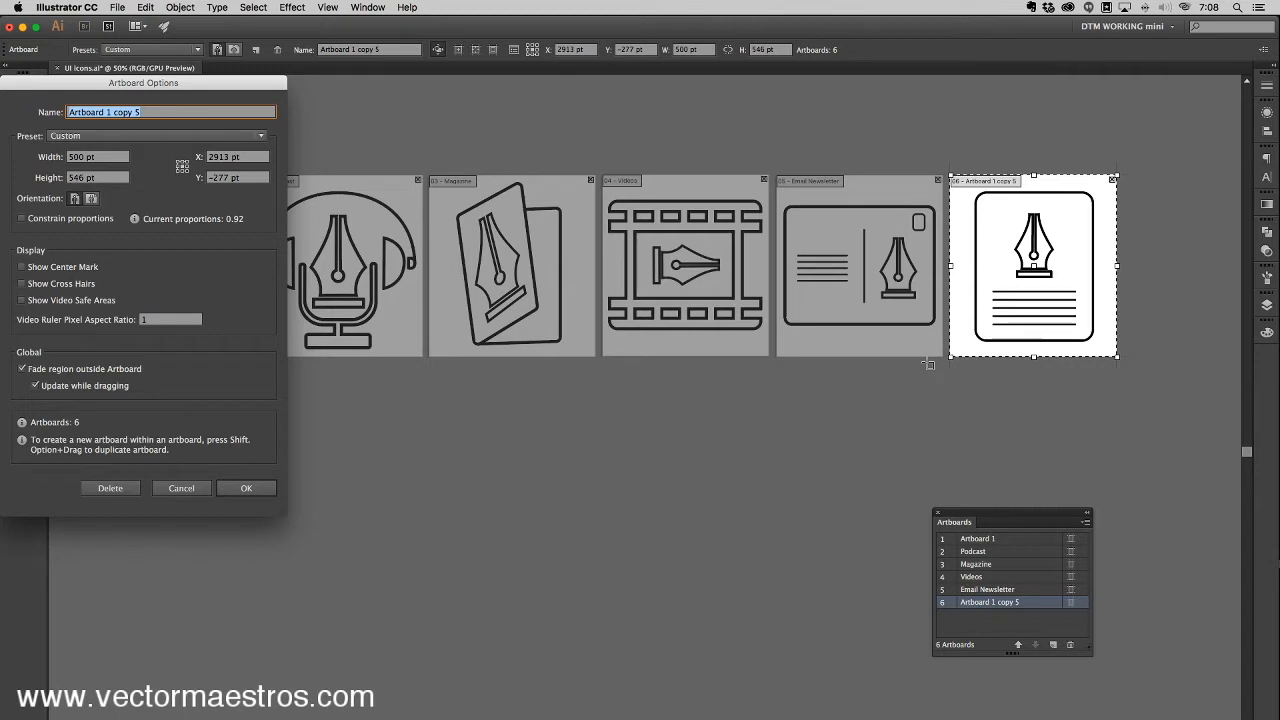
text(Blog)
key(Return)
key(Return)
key(Return)
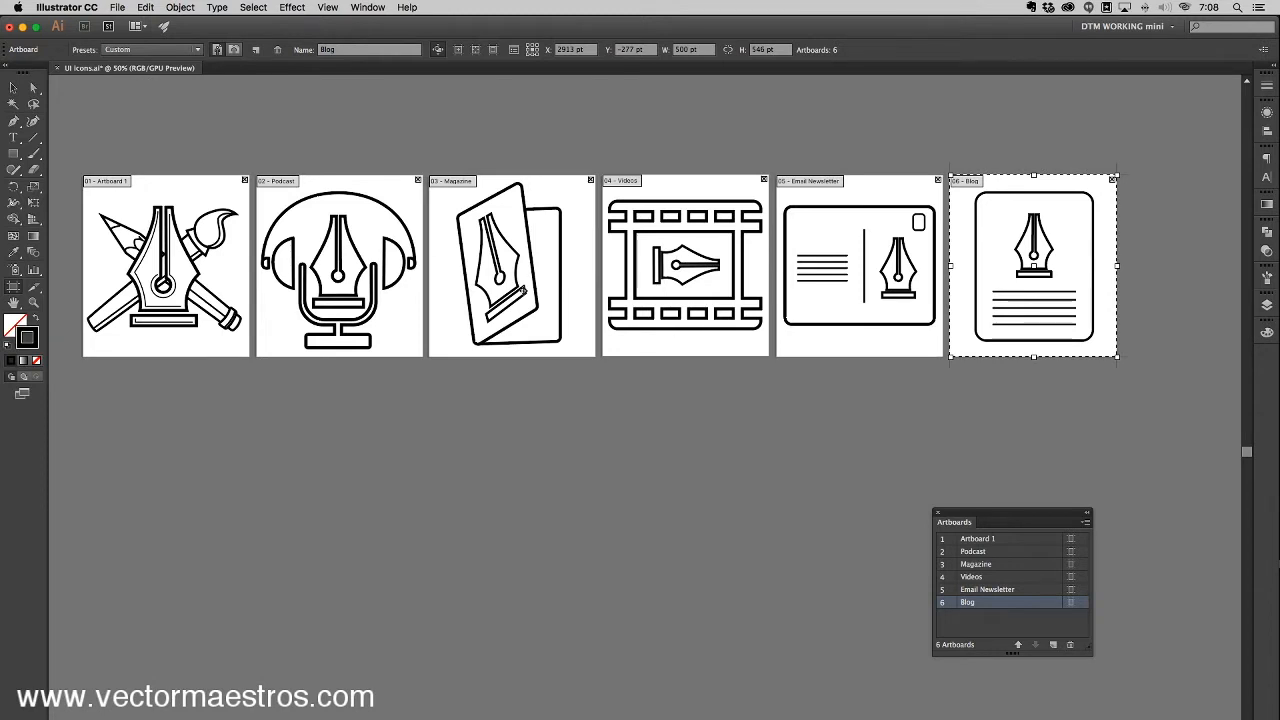
Step: Rename the first artboard, which holds the crossed pencil, brush and pen nib icon, as VM Icon
click(192, 262)
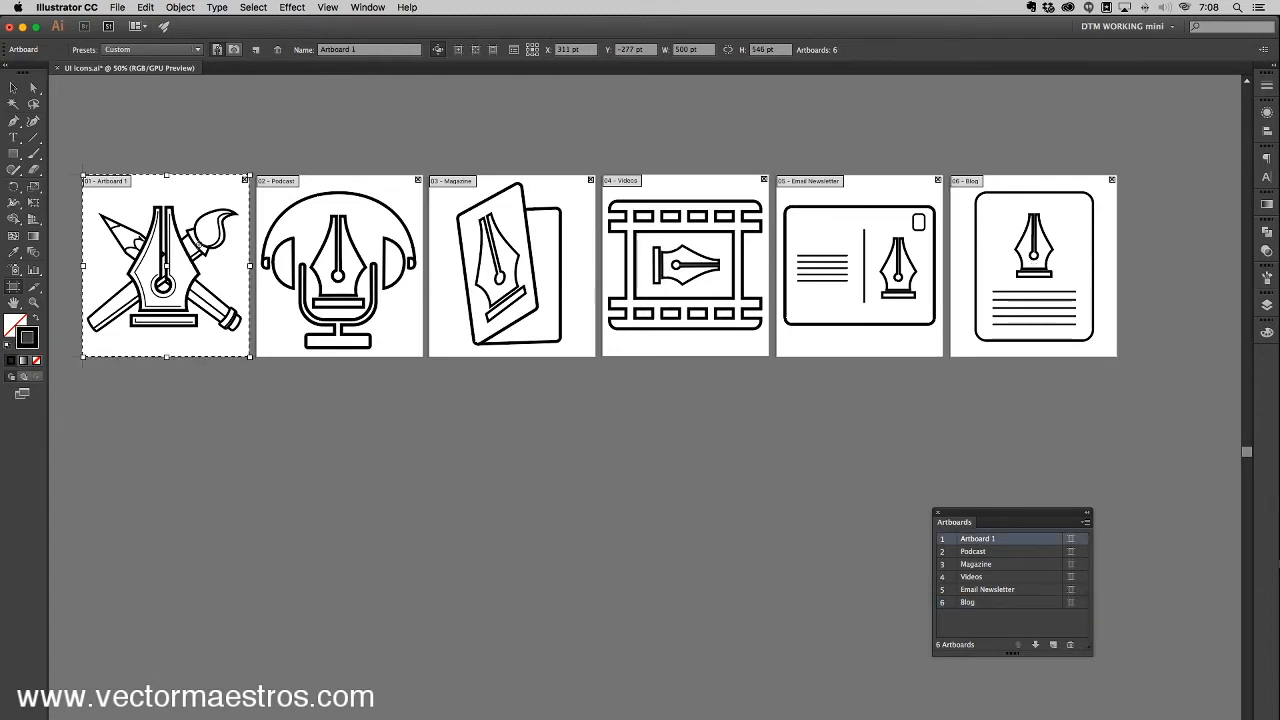
key(Return)
text(VM Icon)
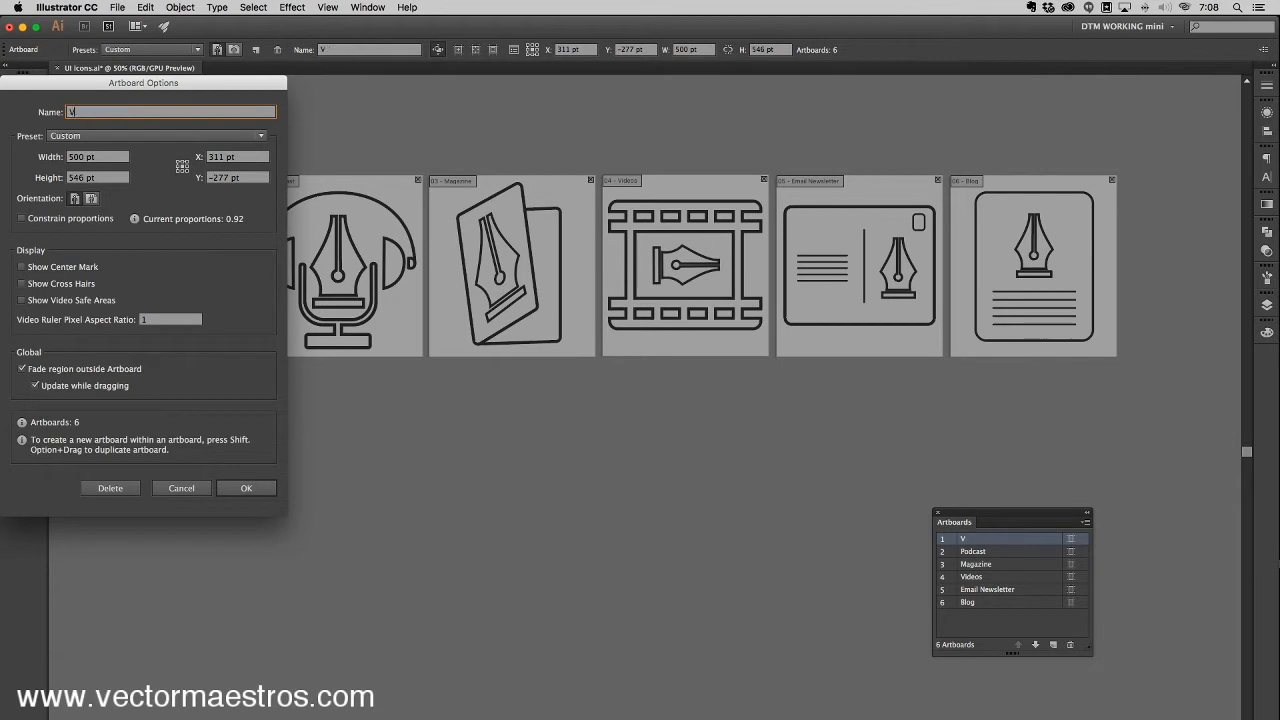
key(Return)
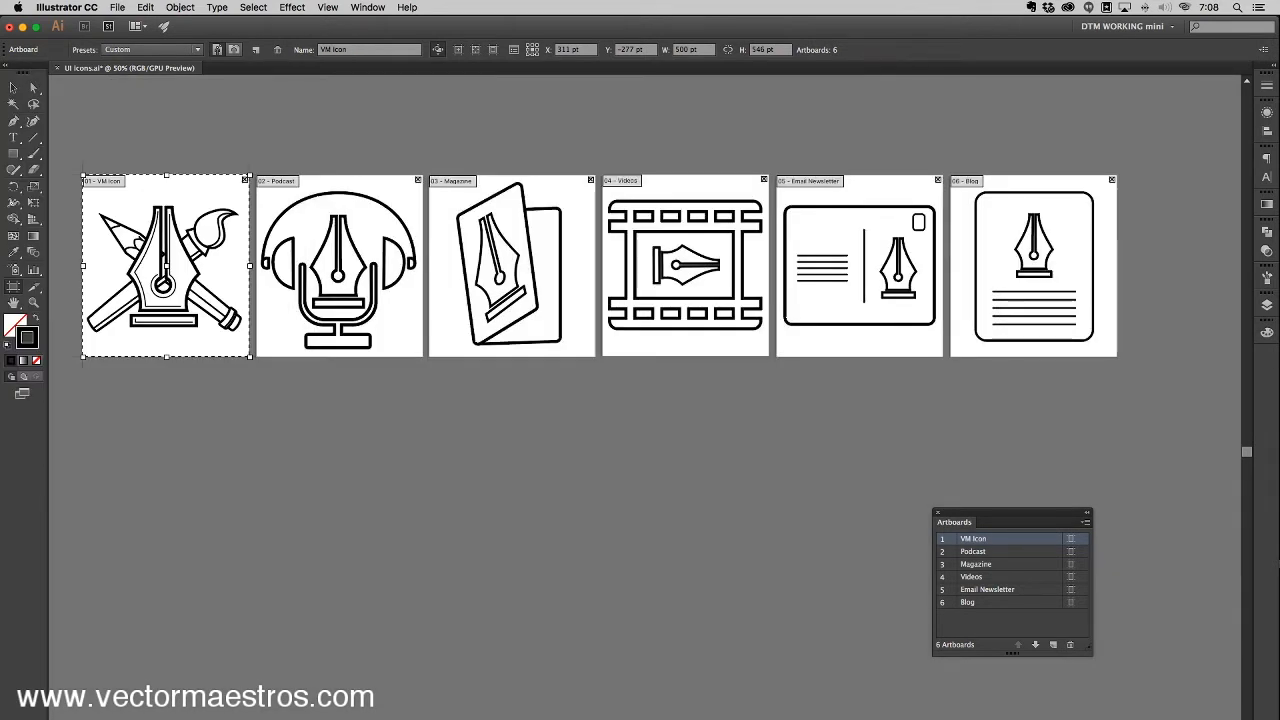
Step: Float the Layers panel below the artboards, dock the Artboards panel, and collapse the Email copy layer
click(29, 86)
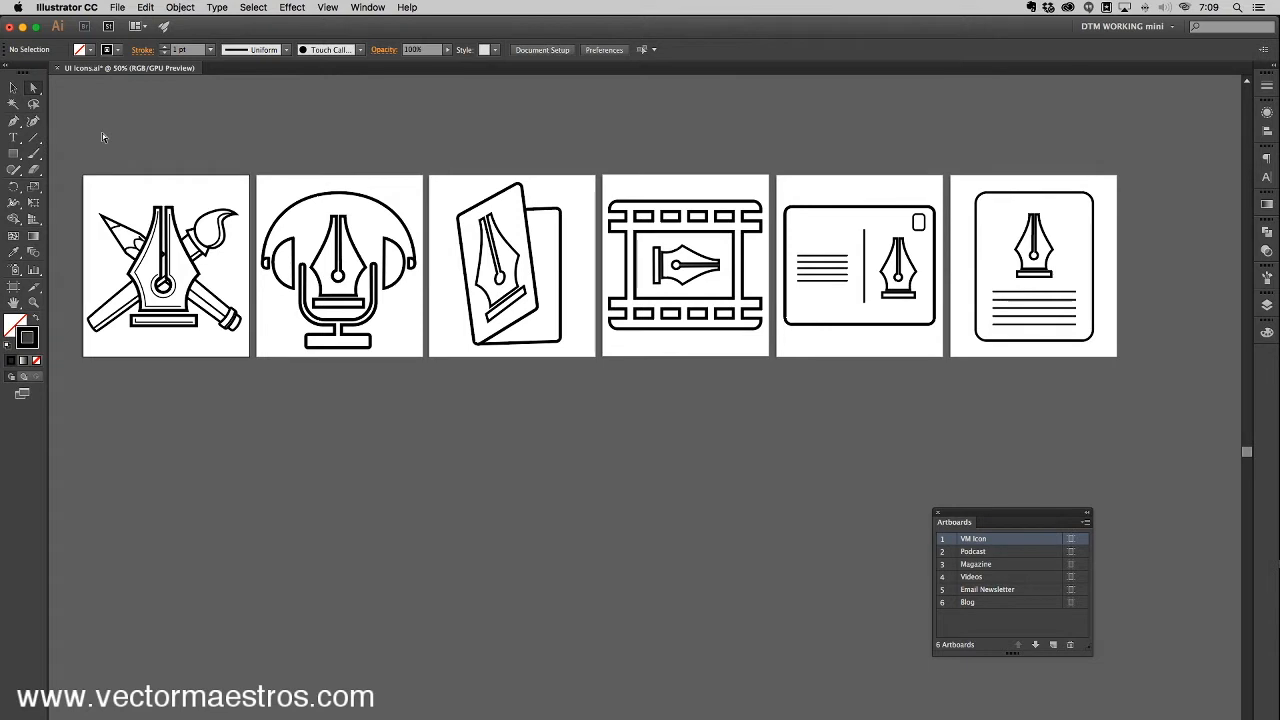
key(super+z)
click(1158, 290)
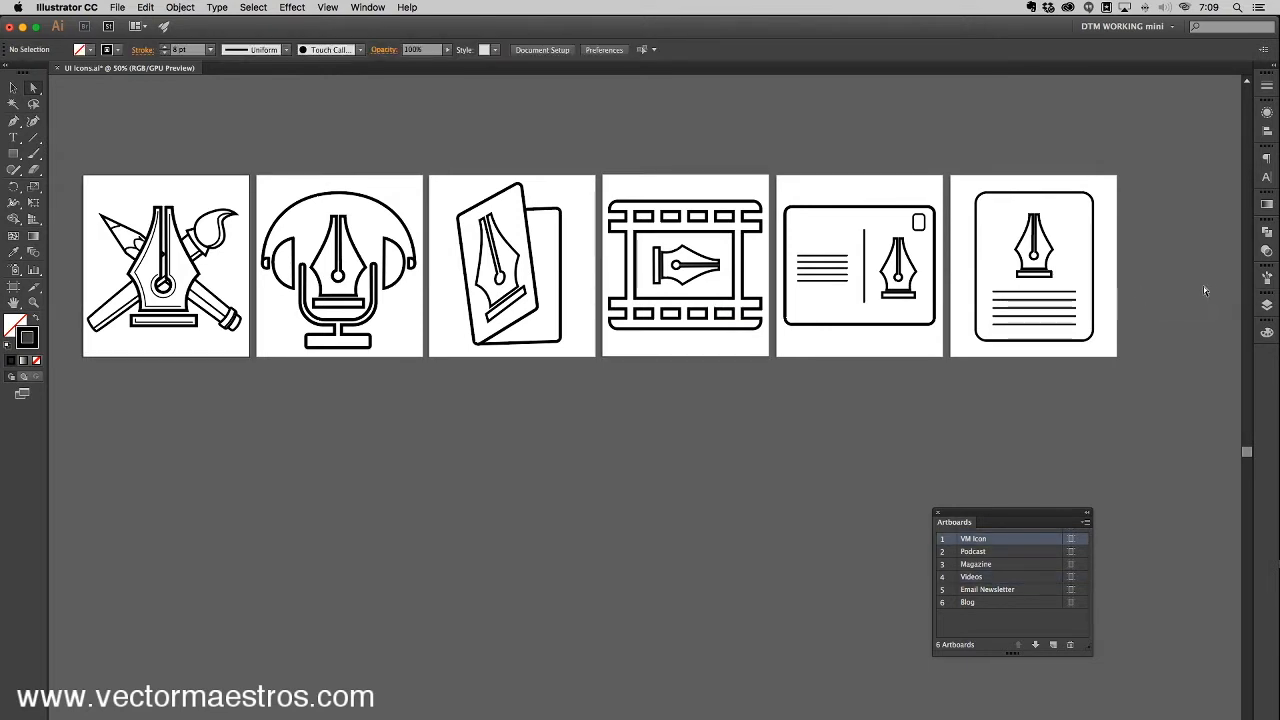
click(1267, 304)
drag(1113, 300, 748, 396)
drag(955, 522, 1270, 338)
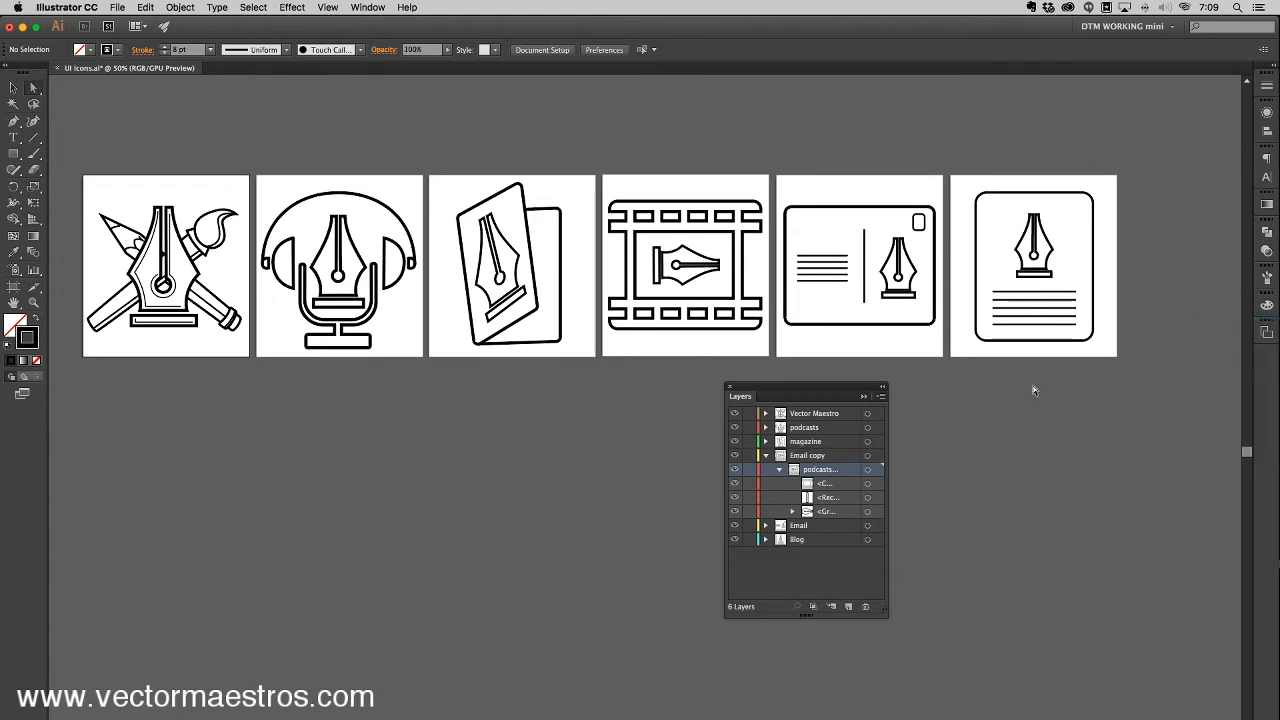
click(766, 456)
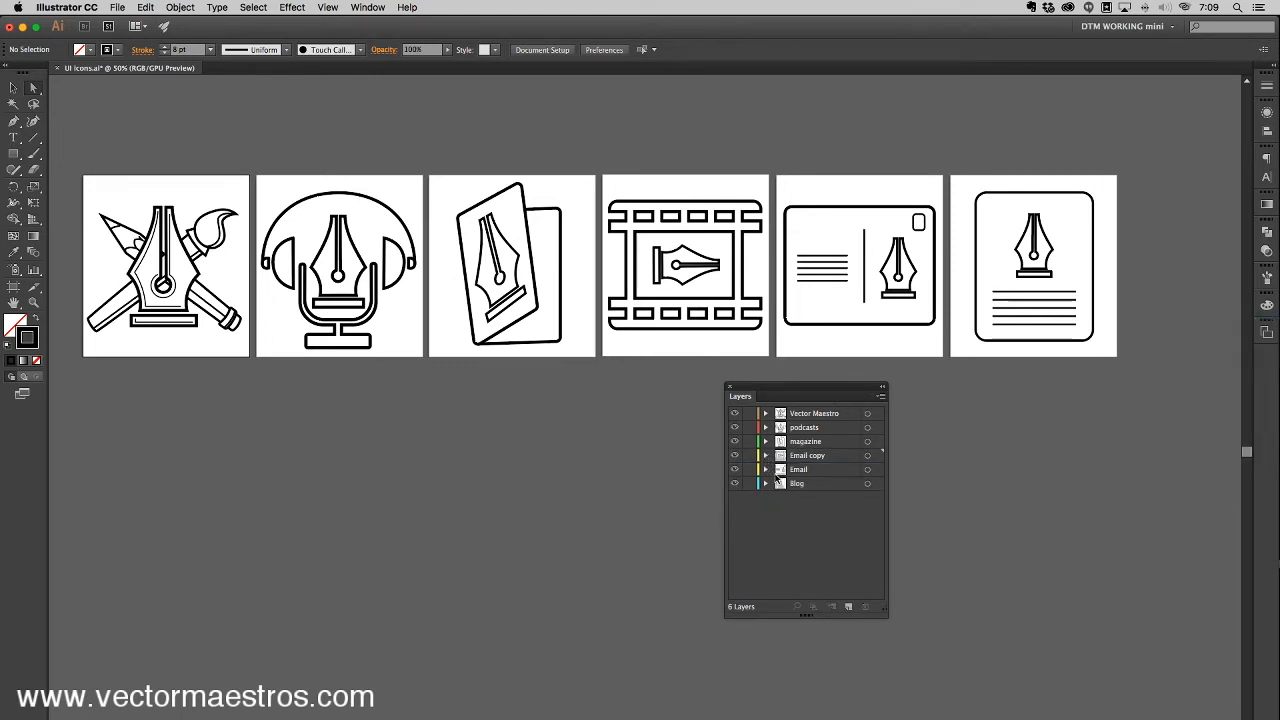
Step: Hide the Blog and Email layers, and rename the Email copy layer as youtube
click(734, 485)
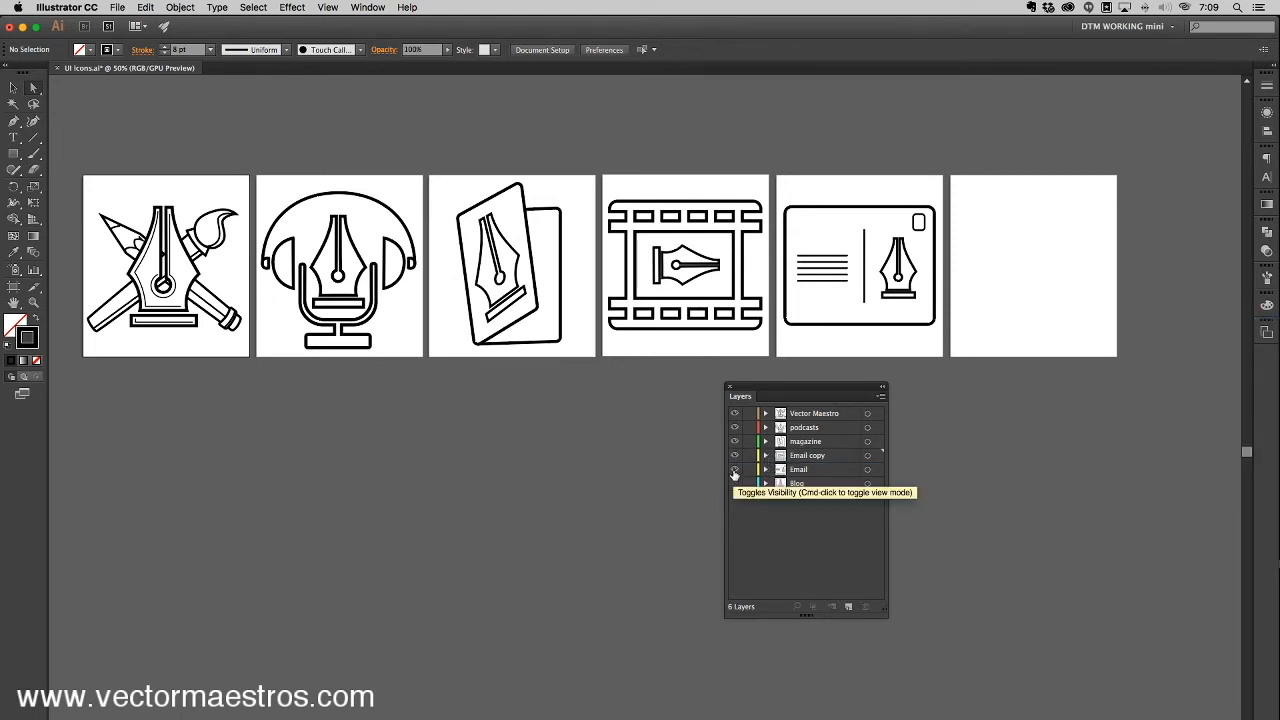
click(734, 469)
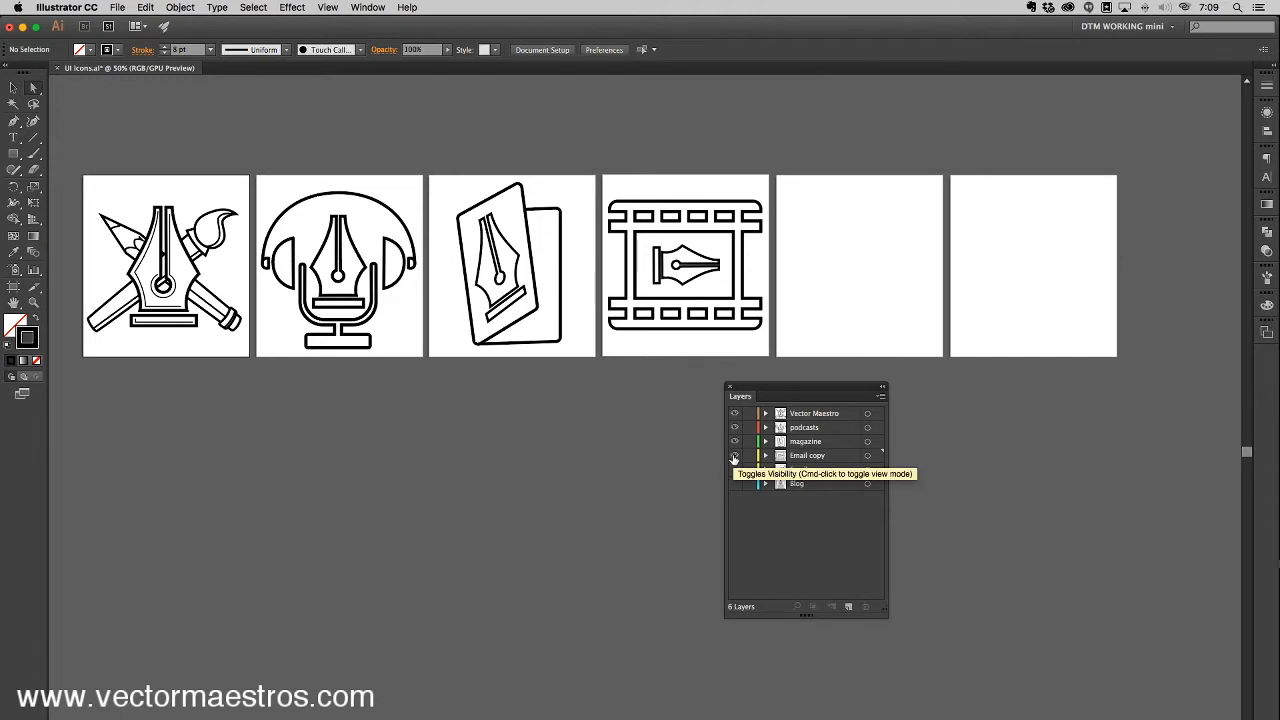
click(734, 456)
double_click(805, 456)
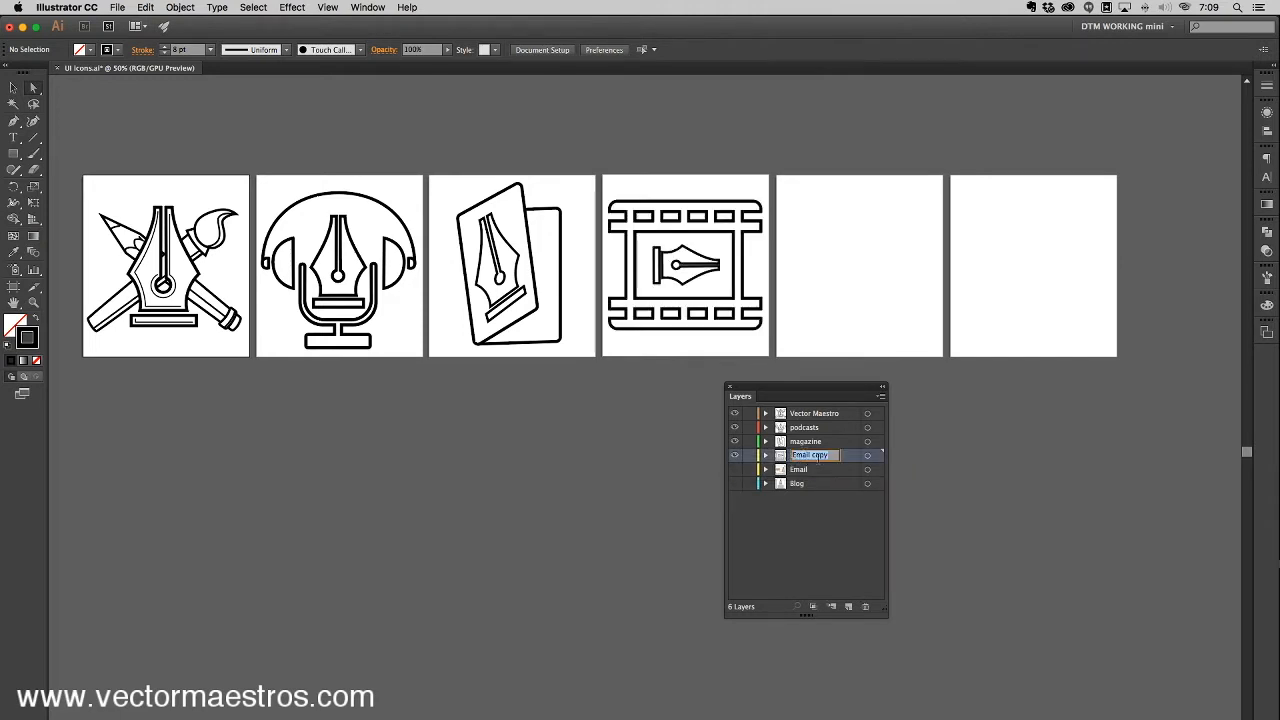
text(youtube)
key(Return)
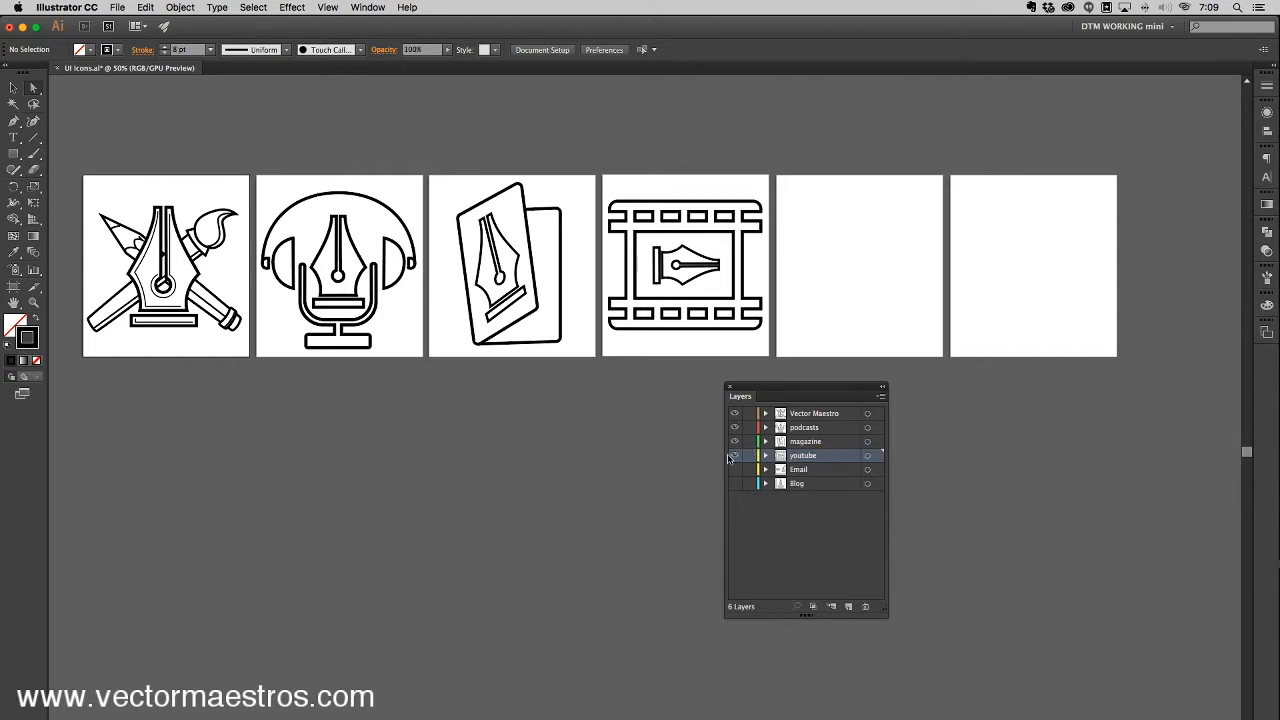
Step: Hide the youtube, magazine and podcasts layers, and lock all five layers below Vector Maestro
drag(735, 456, 738, 449)
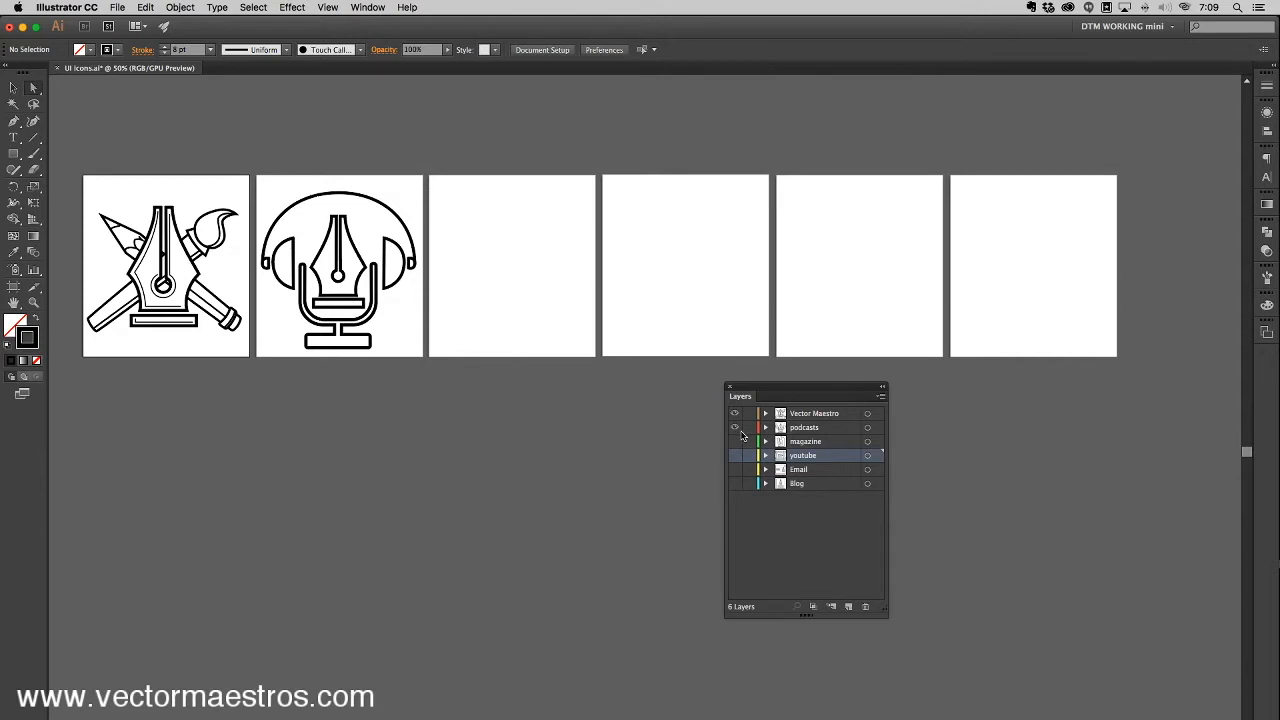
click(736, 428)
click(809, 414)
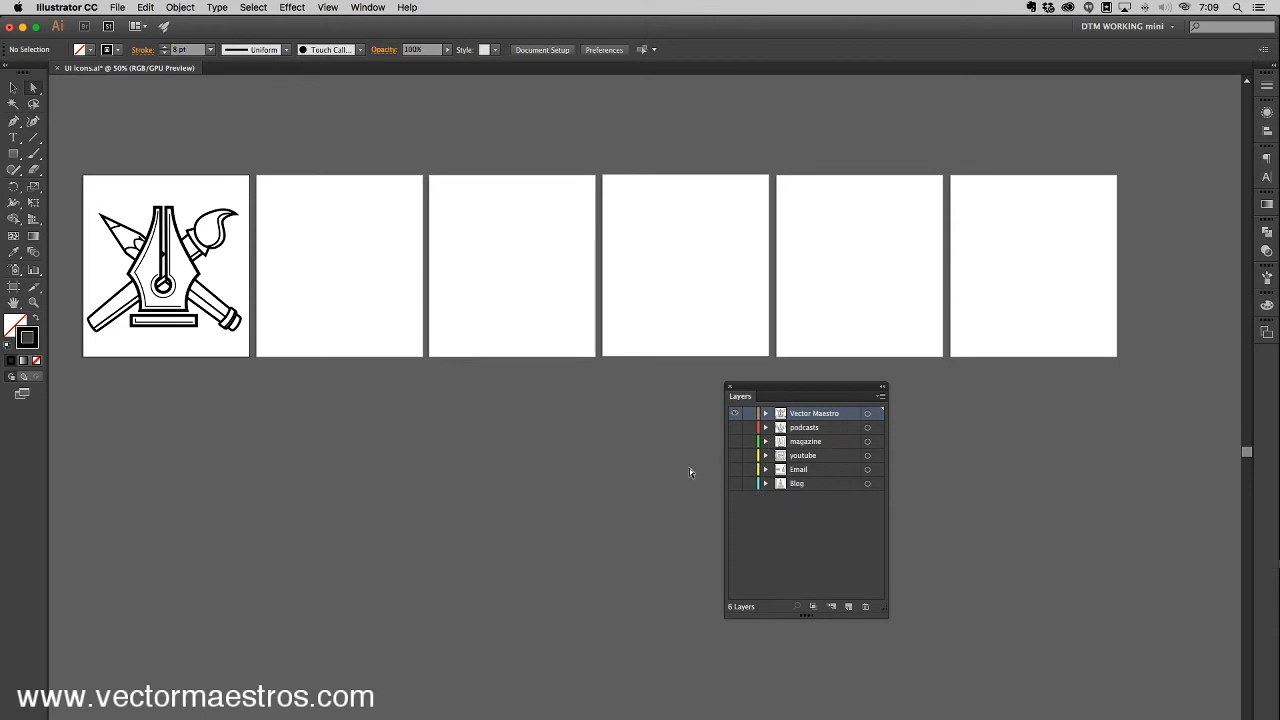
drag(749, 427, 750, 486)
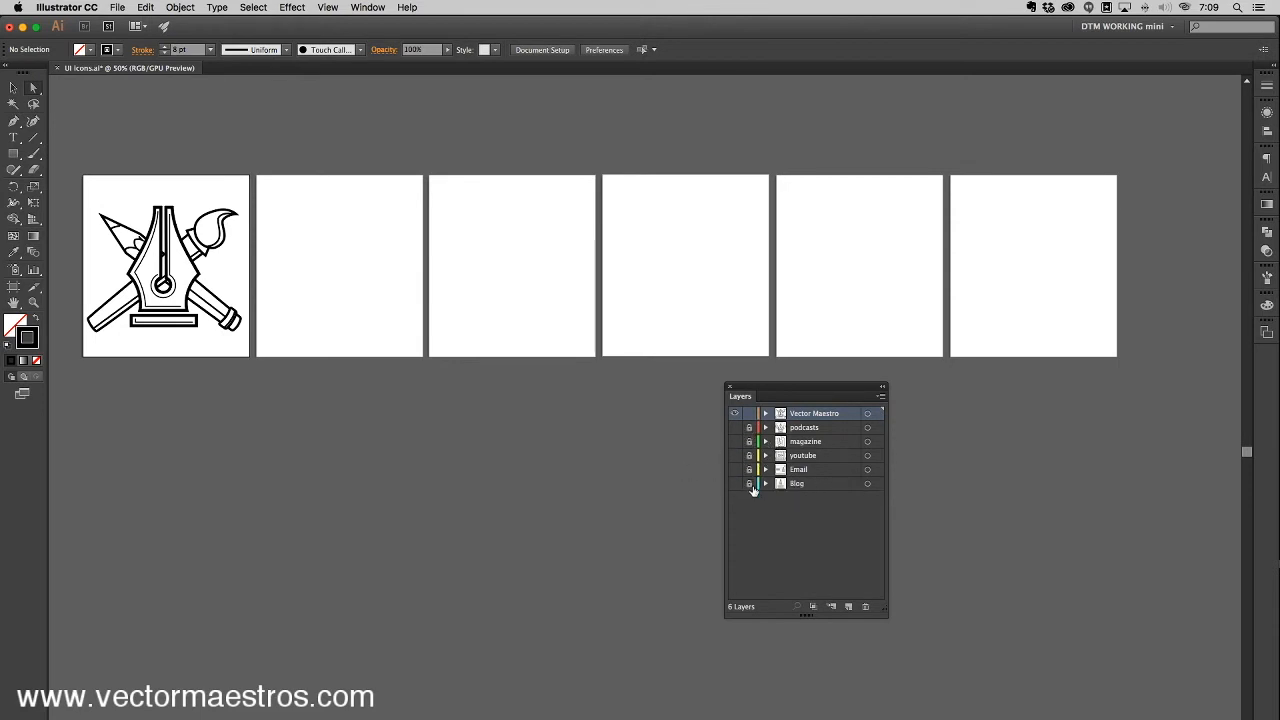
Step: Duplicate the Vector Maestro layer and lock the original, leaving the copy unlocked
click(880, 396)
click(918, 415)
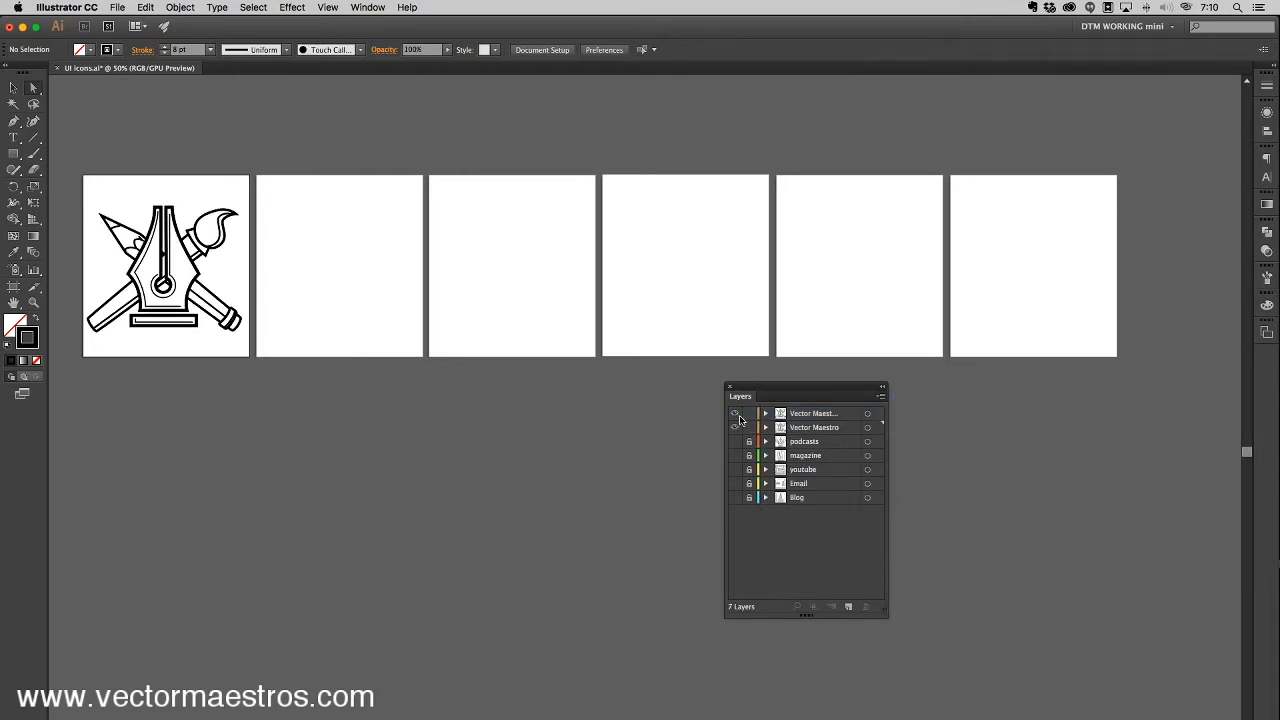
click(867, 427)
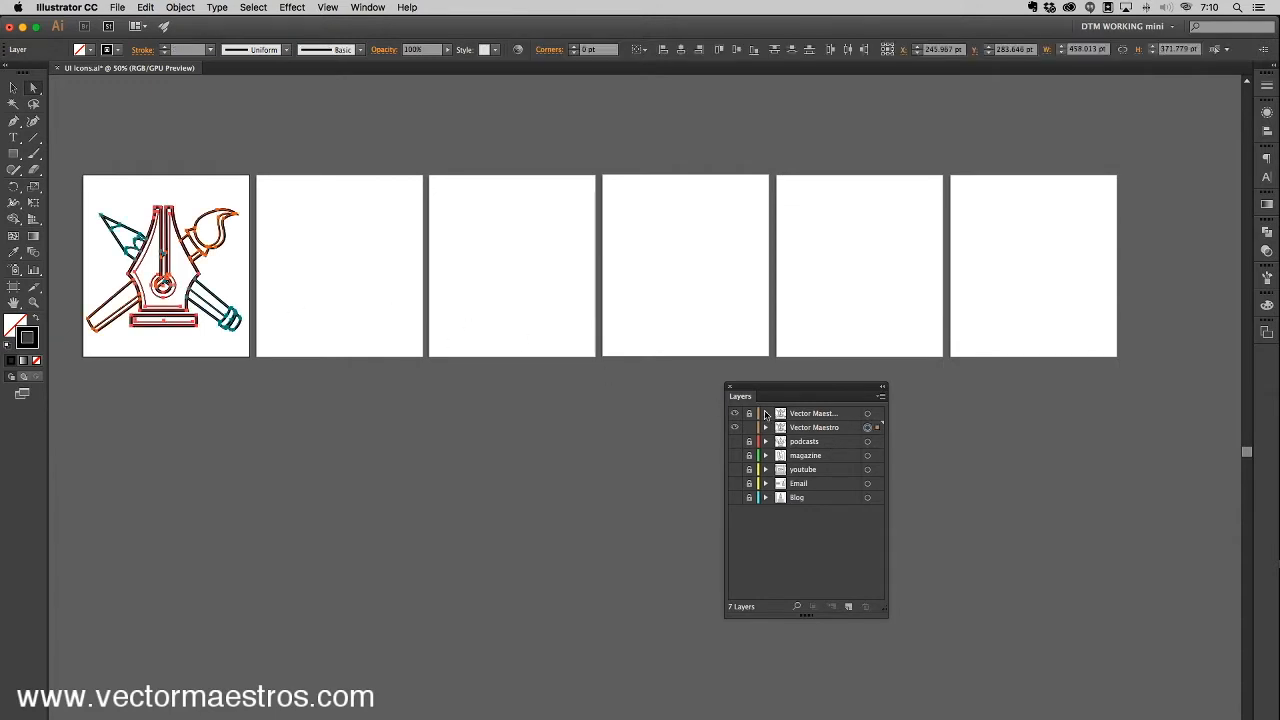
click(750, 427)
click(749, 413)
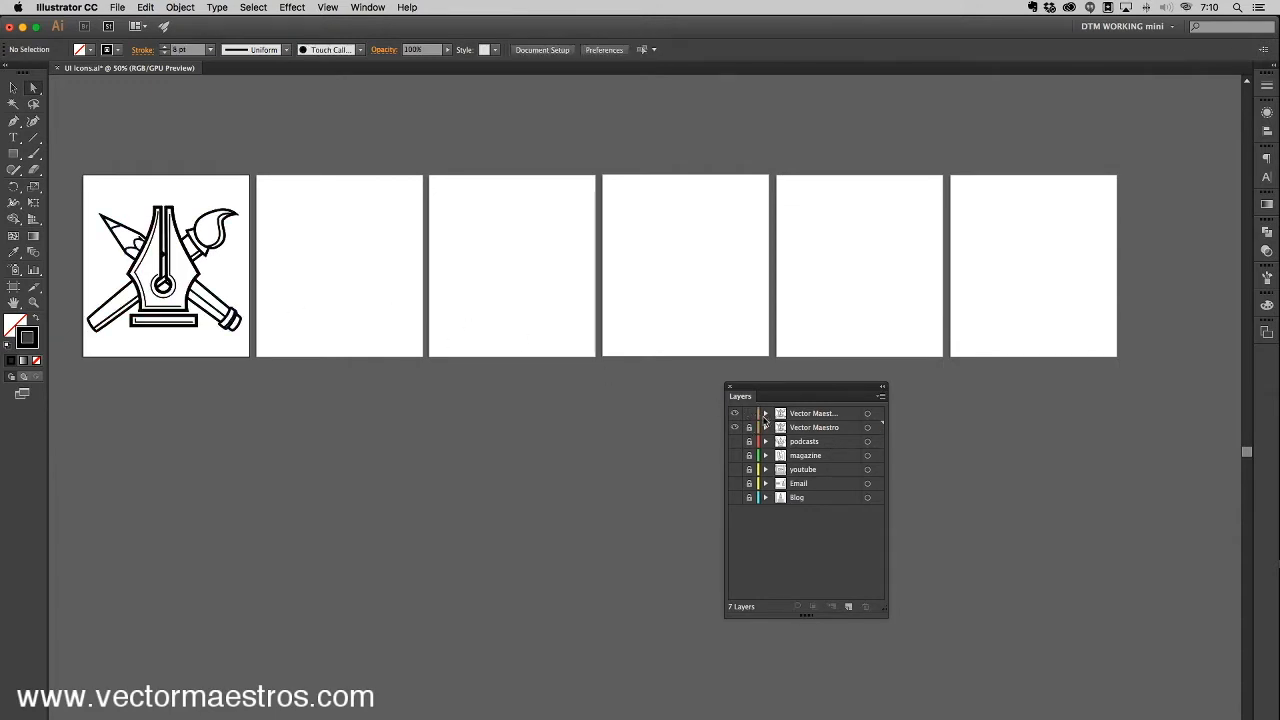
Step: Select all artwork on the duplicated Vector Maestro layer and move it onto the second artboard
click(867, 413)
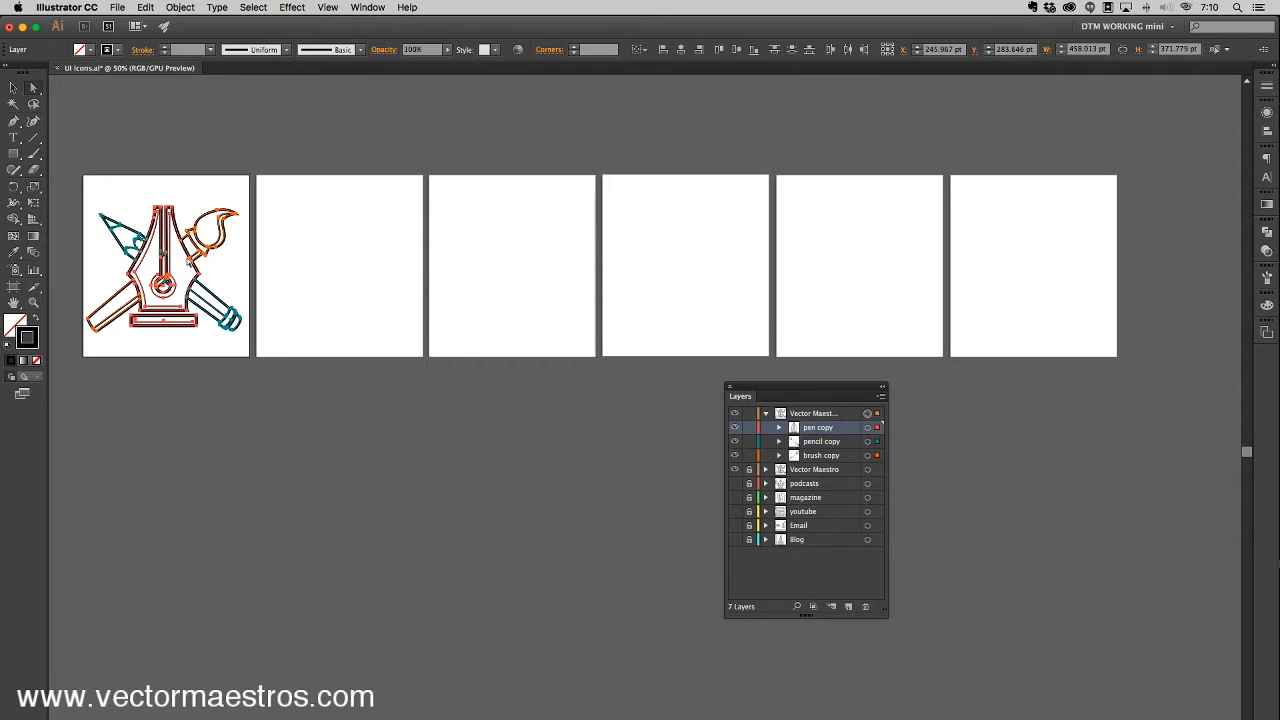
drag(190, 260, 370, 253)
key(super+=)
key(super+=)
drag(220, 334, 806, 622)
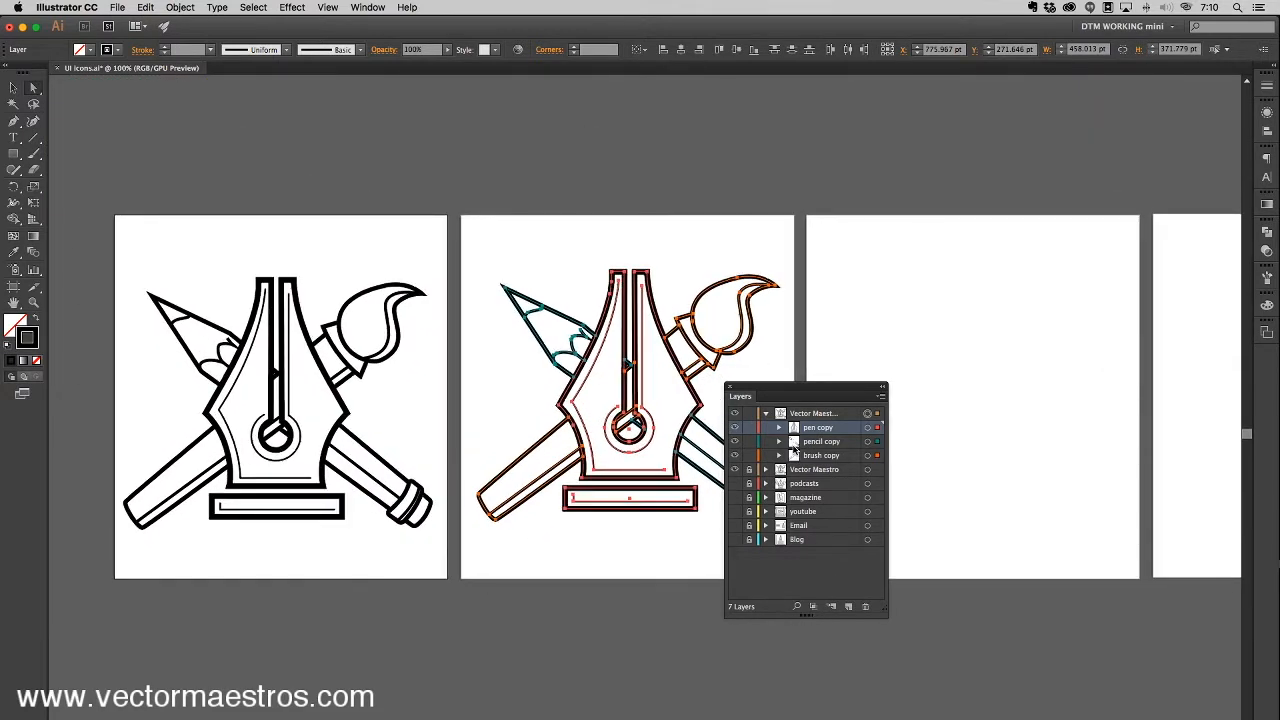
key(super+=)
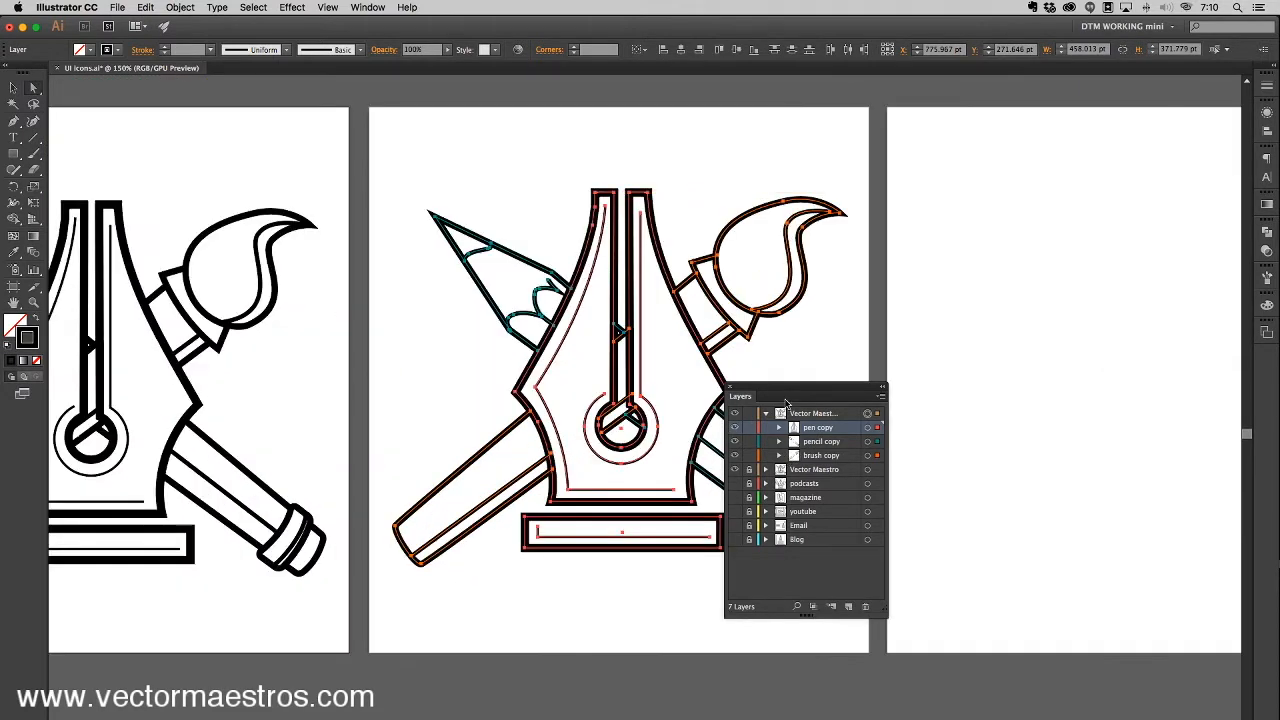
Step: Place the Layers panel in clear space beside the duplicated icon and float the Stroke panel above it
drag(772, 388, 1018, 291)
drag(524, 444, 714, 452)
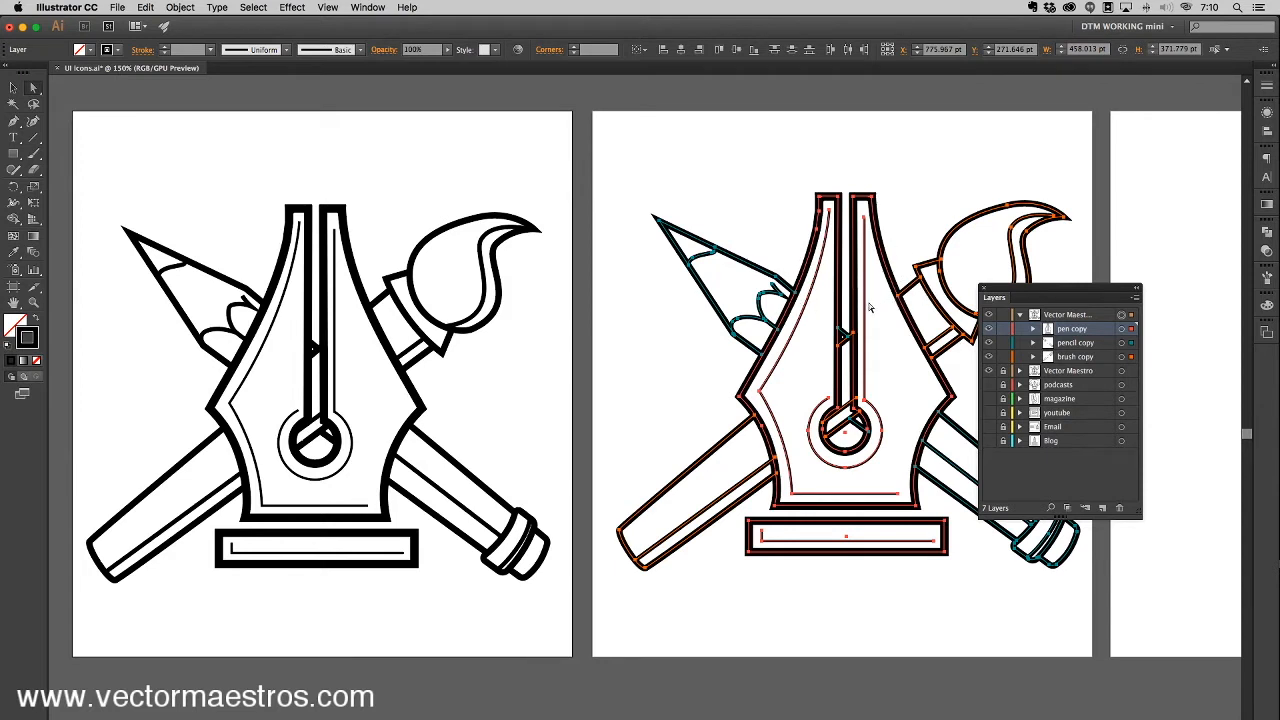
drag(1080, 296, 539, 424)
drag(656, 298, 303, 289)
key(super+equal)
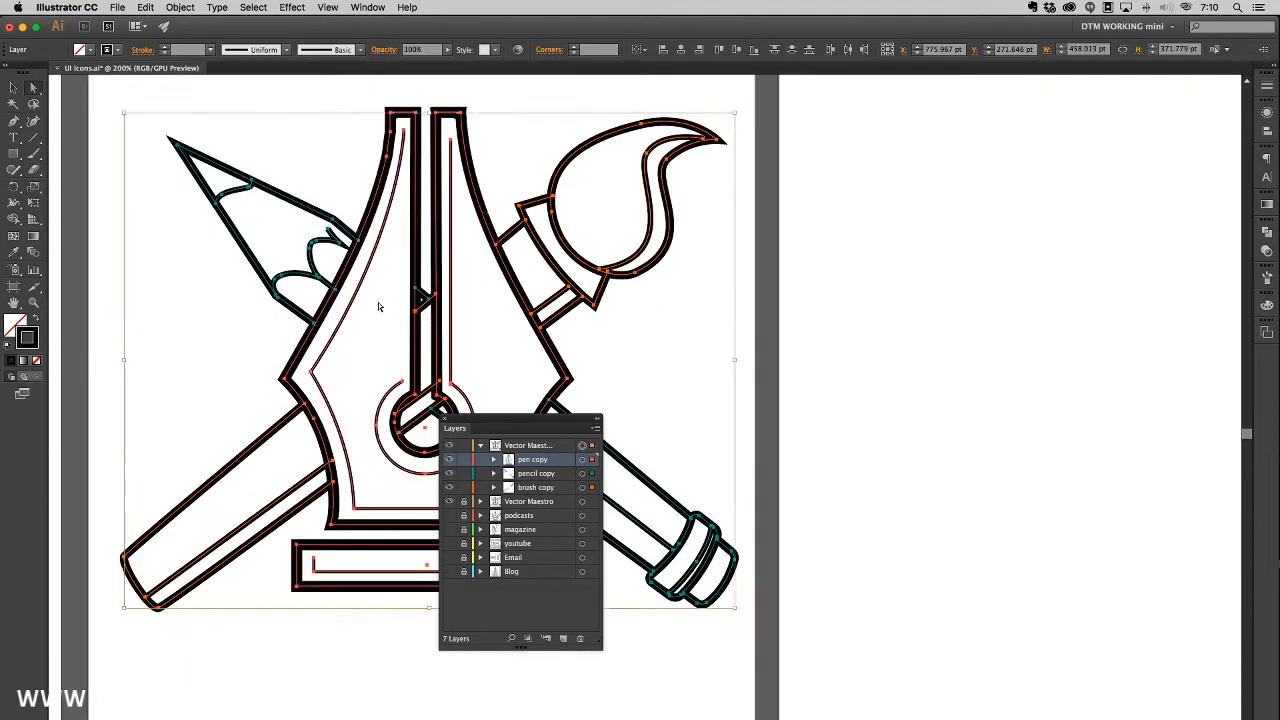
drag(490, 421, 836, 330)
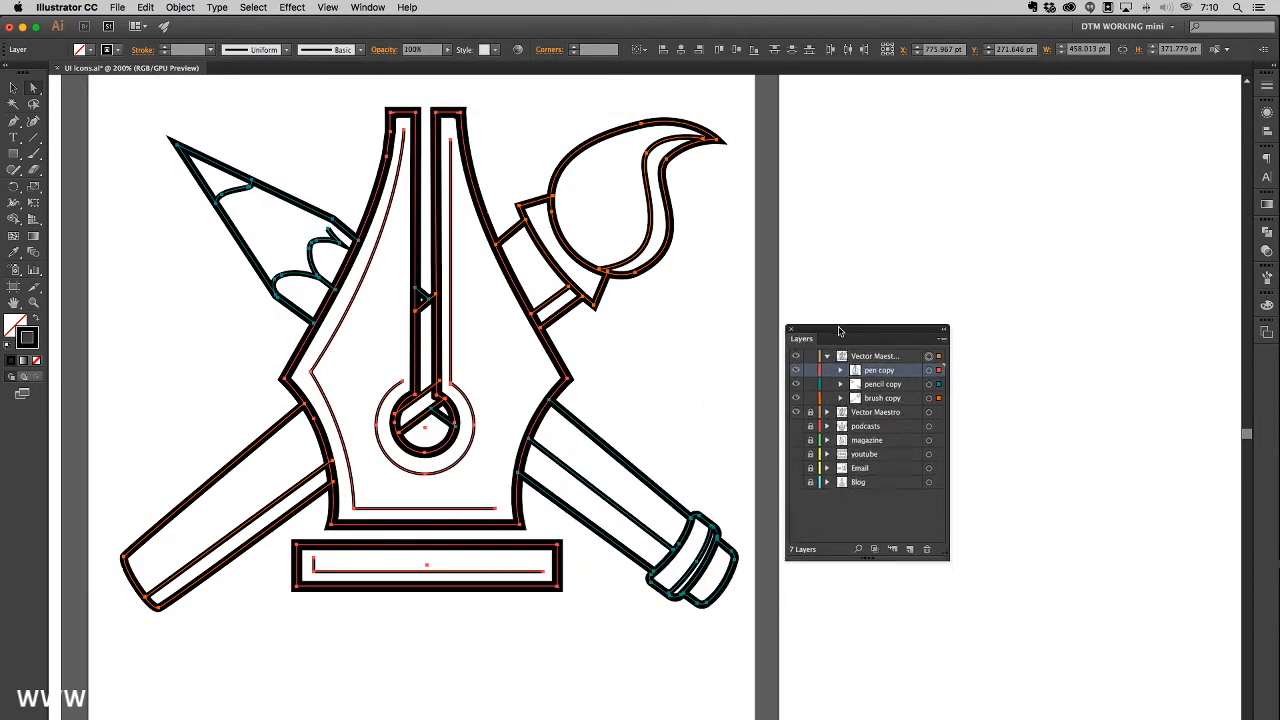
drag(538, 338, 561, 376)
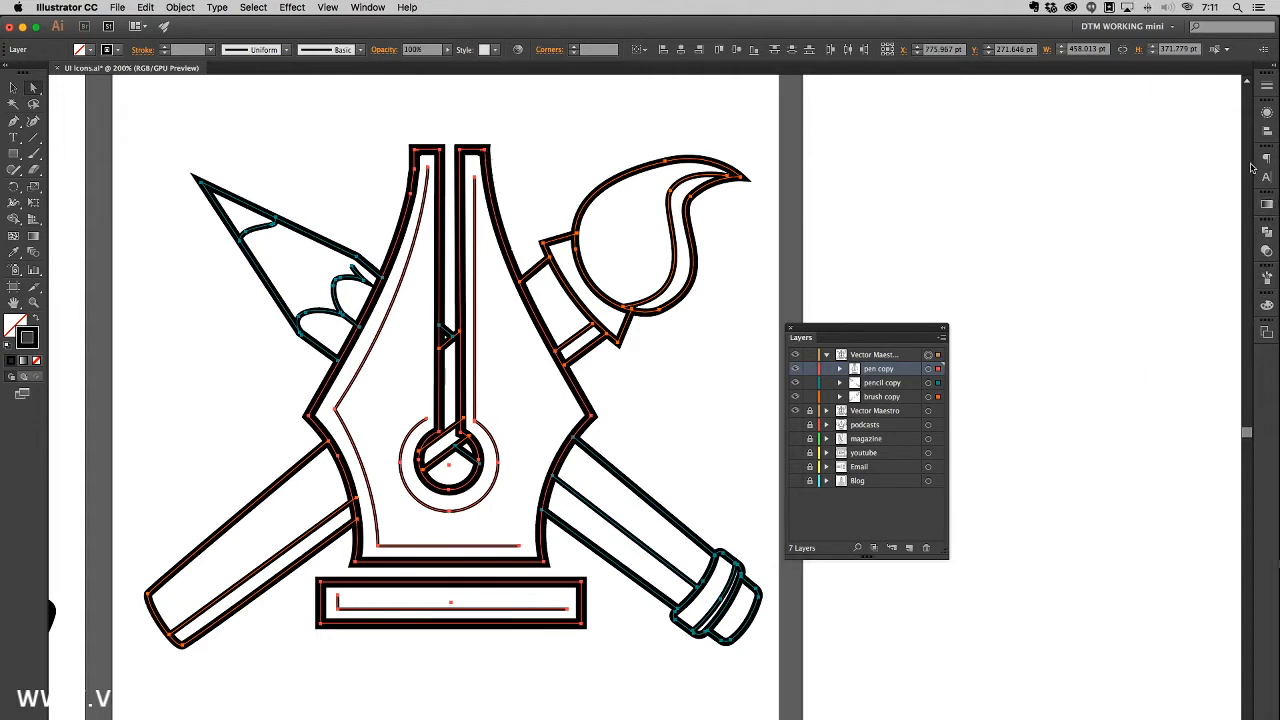
click(1267, 87)
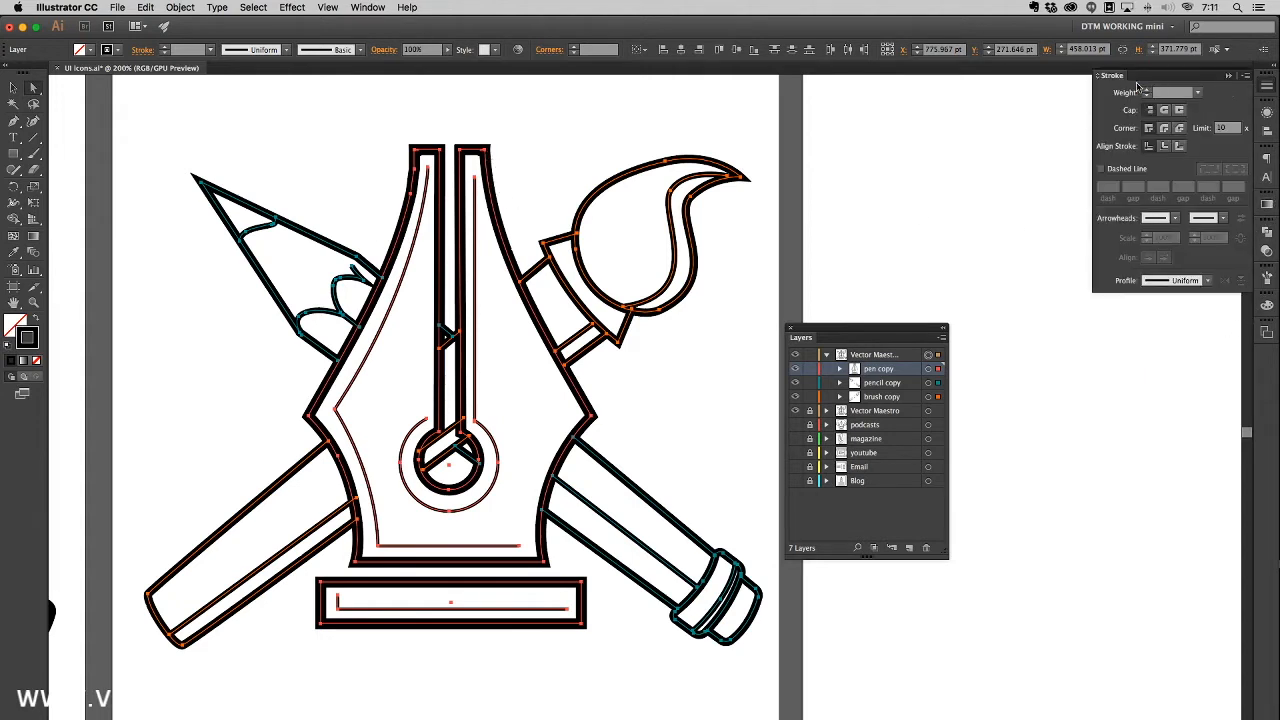
mouse_move(1120, 78)
mouse_down()
mouse_move(770, 108)
mouse_move(764, 90)
mouse_up()
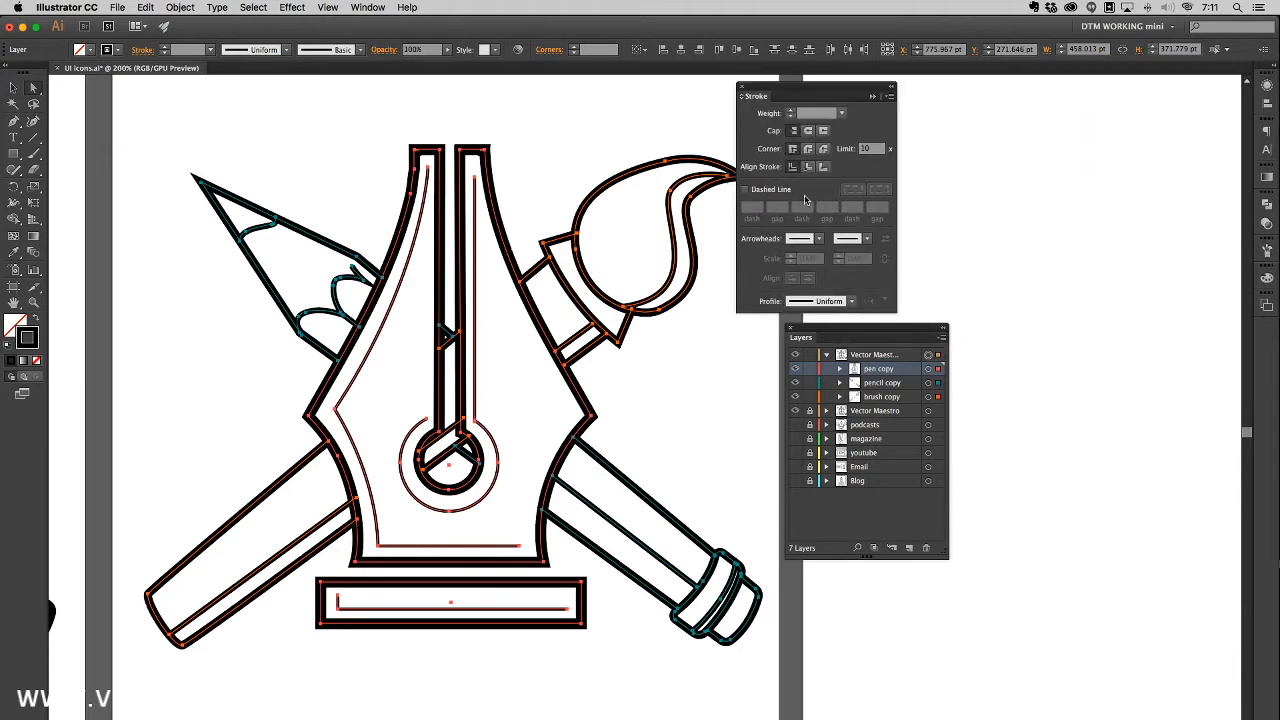
scroll(620, 251, right, 4)
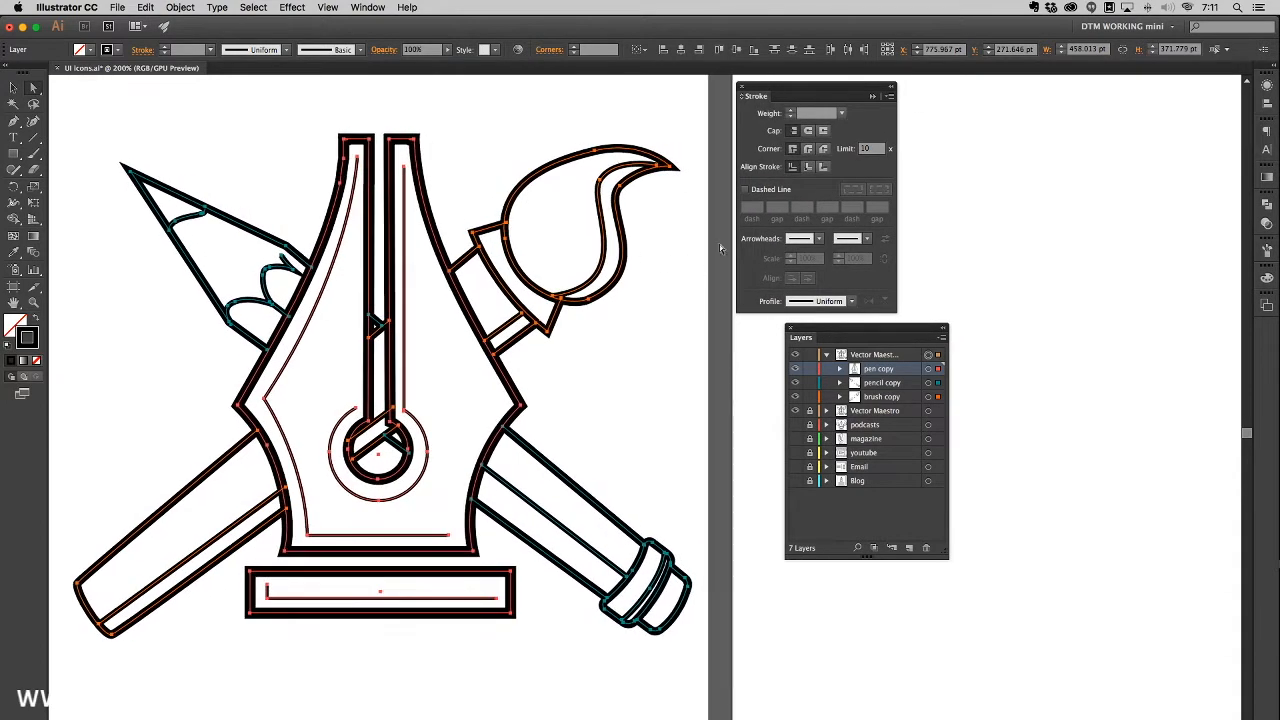
Step: Try a round corner join on the duplicated icon's strokes, and return them to a miter join
click(810, 149)
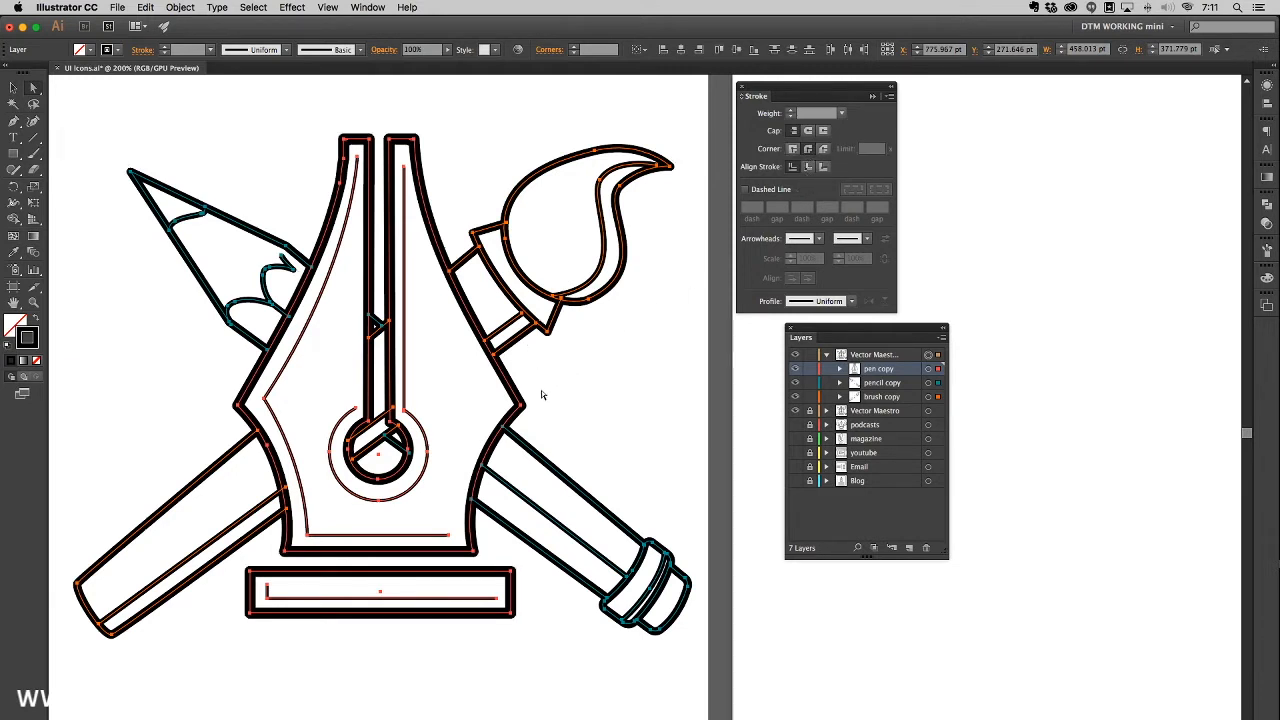
click(794, 150)
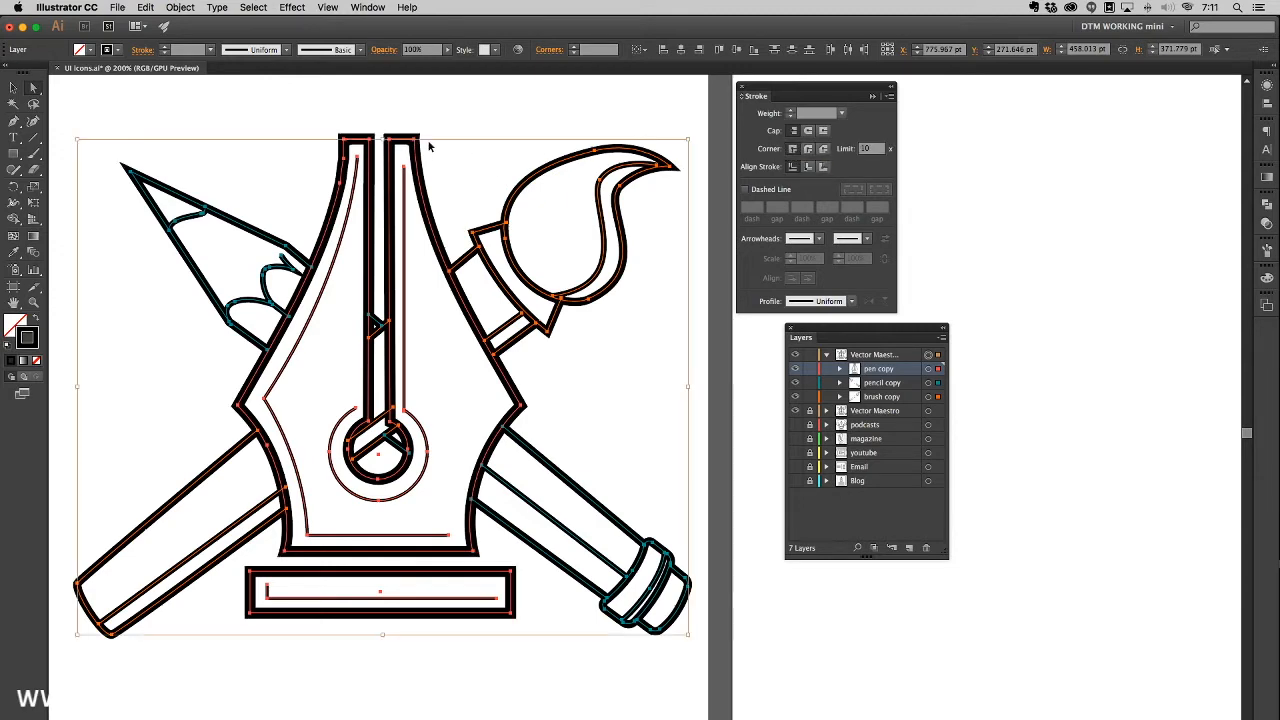
Step: Tear off the Pen tool group and activate the Anchor Point tool for the top of the duplicated pen nib
key(super+plus)
drag(426, 204, 543, 335)
drag(428, 173, 569, 450)
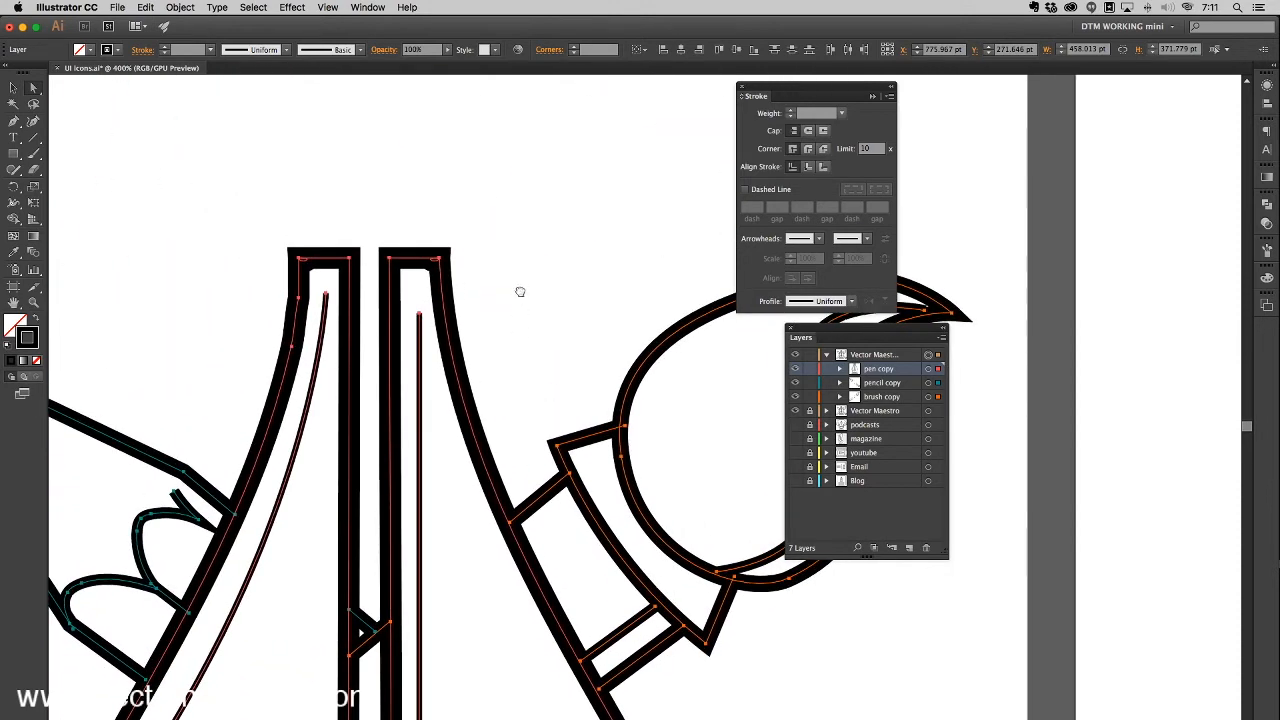
drag(484, 281, 531, 303)
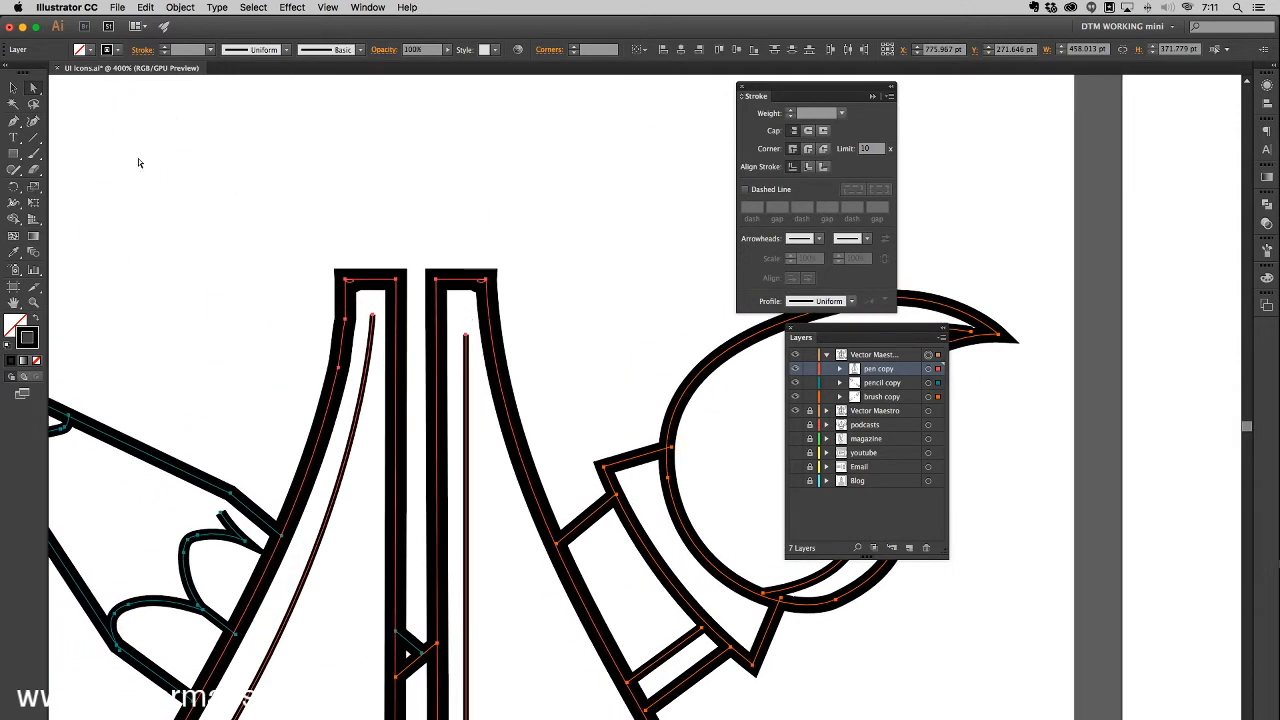
drag(15, 126, 173, 170)
drag(58, 132, 184, 172)
click(215, 198)
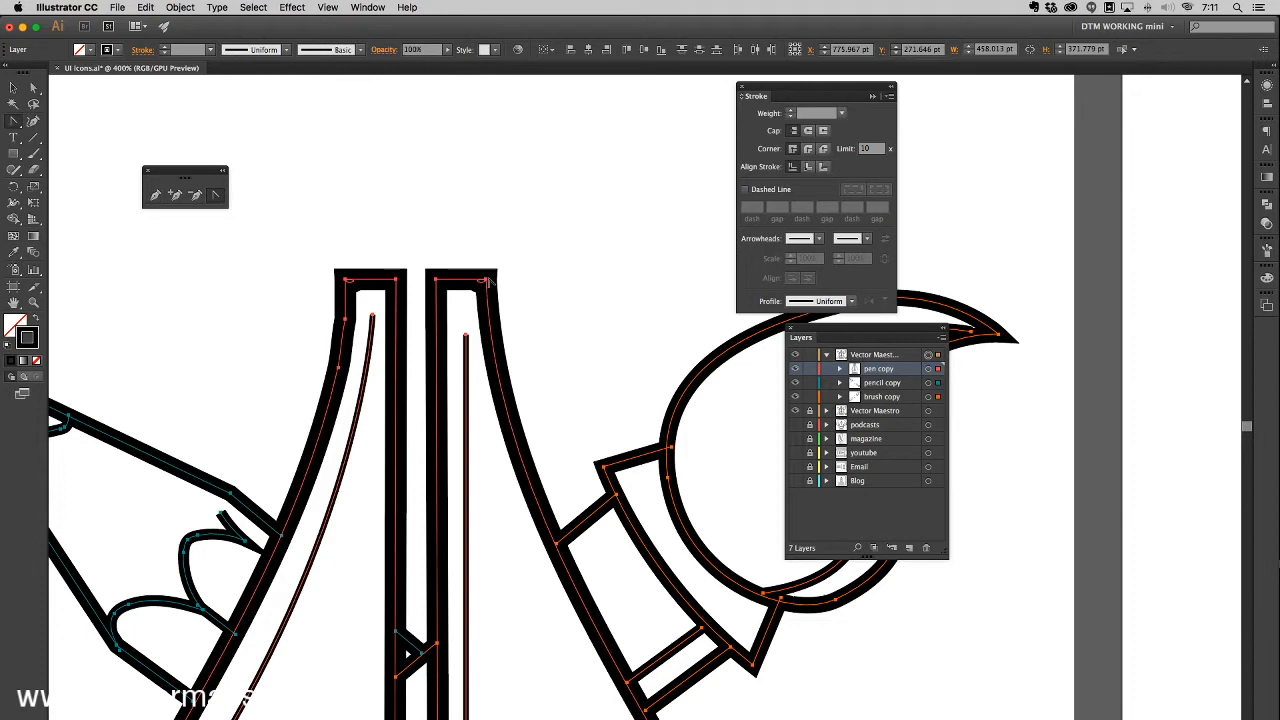
Step: Try to convert the outer top corner anchor of the nib's right half, undo the change, and activate Direct Selection
drag(488, 282, 506, 302)
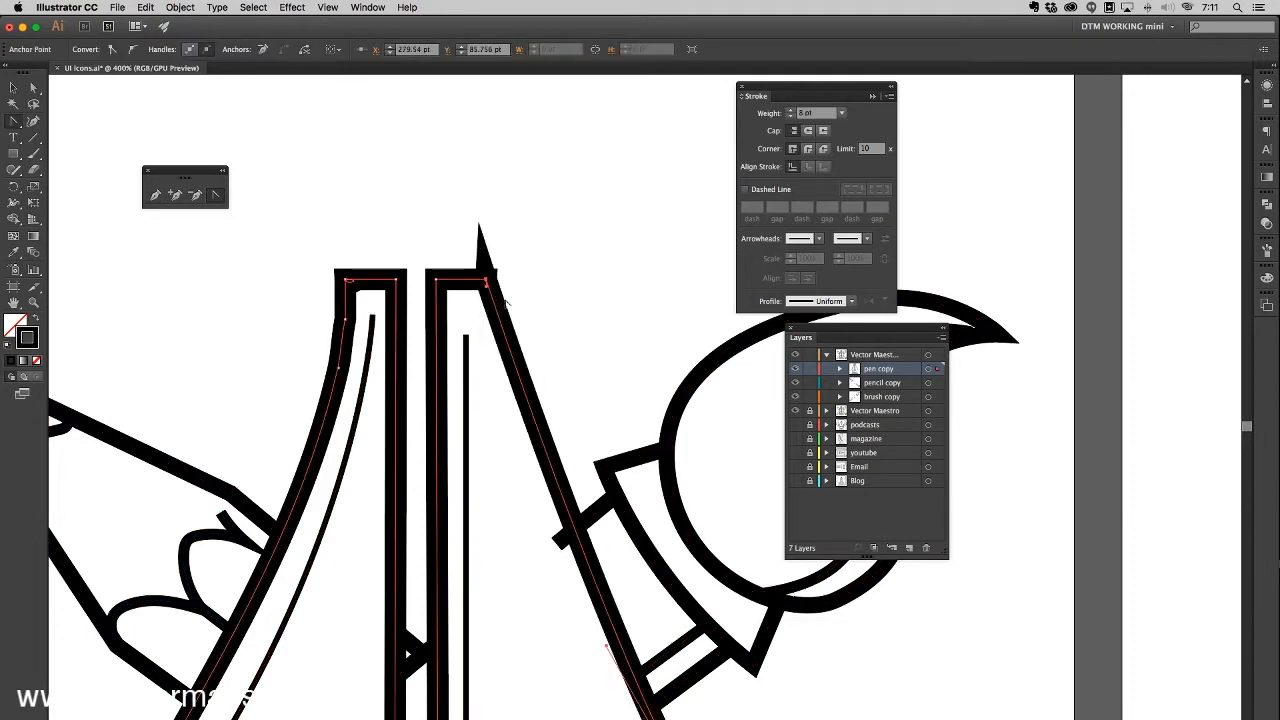
key(super+equal)
key(super+equal)
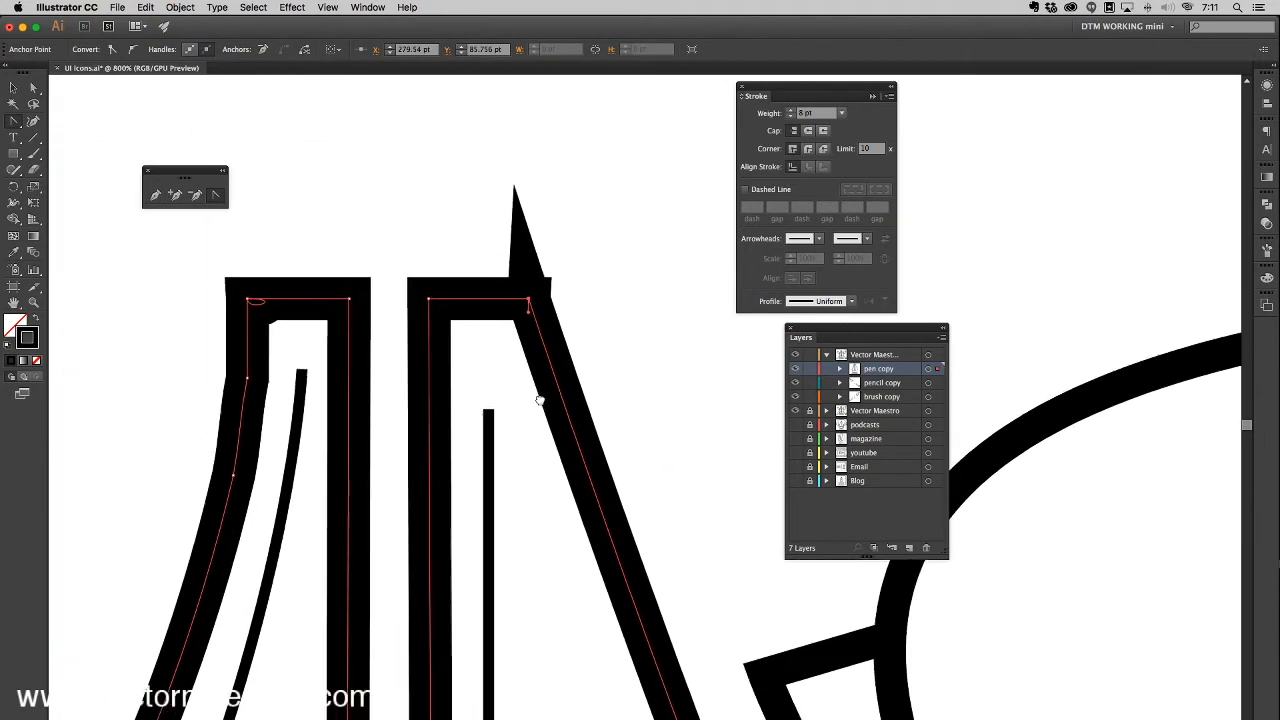
key(super+z)
click(33, 88)
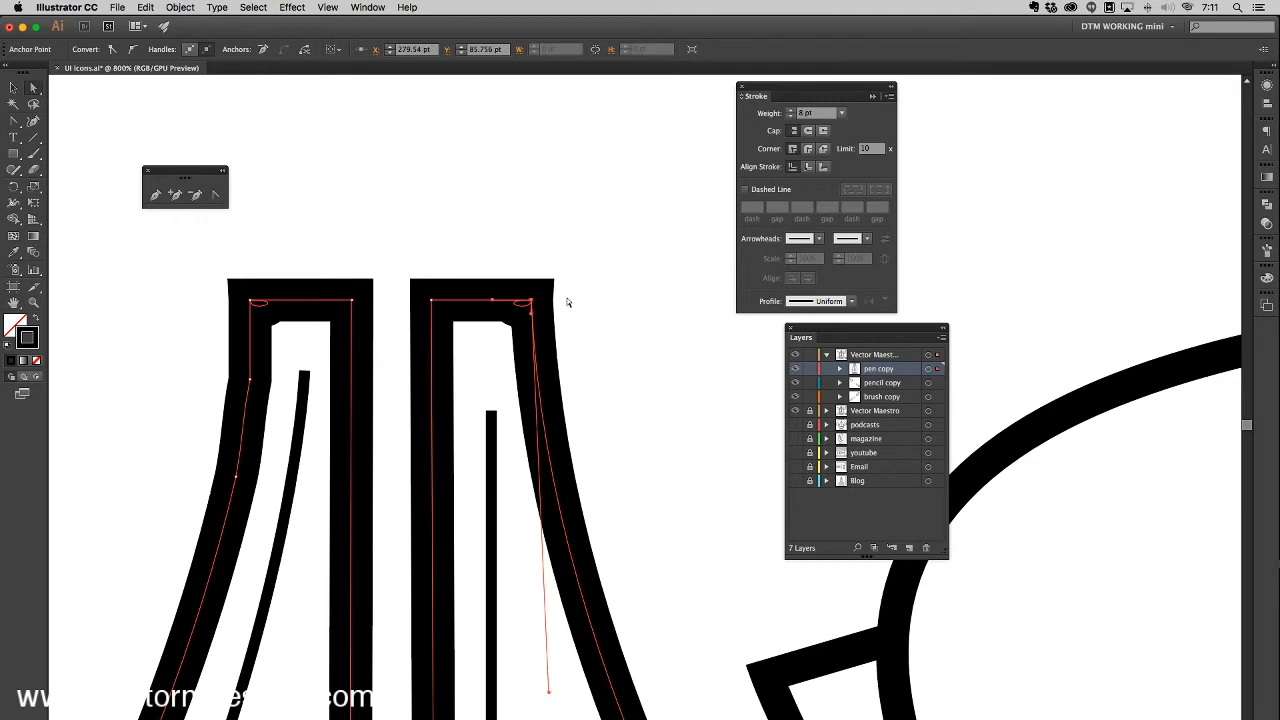
Step: Try to move the outer top corner anchor of the nib's right half outward, and undo each move
key(super+equal)
key(super+equal)
key(space)
drag(429, 253, 580, 454)
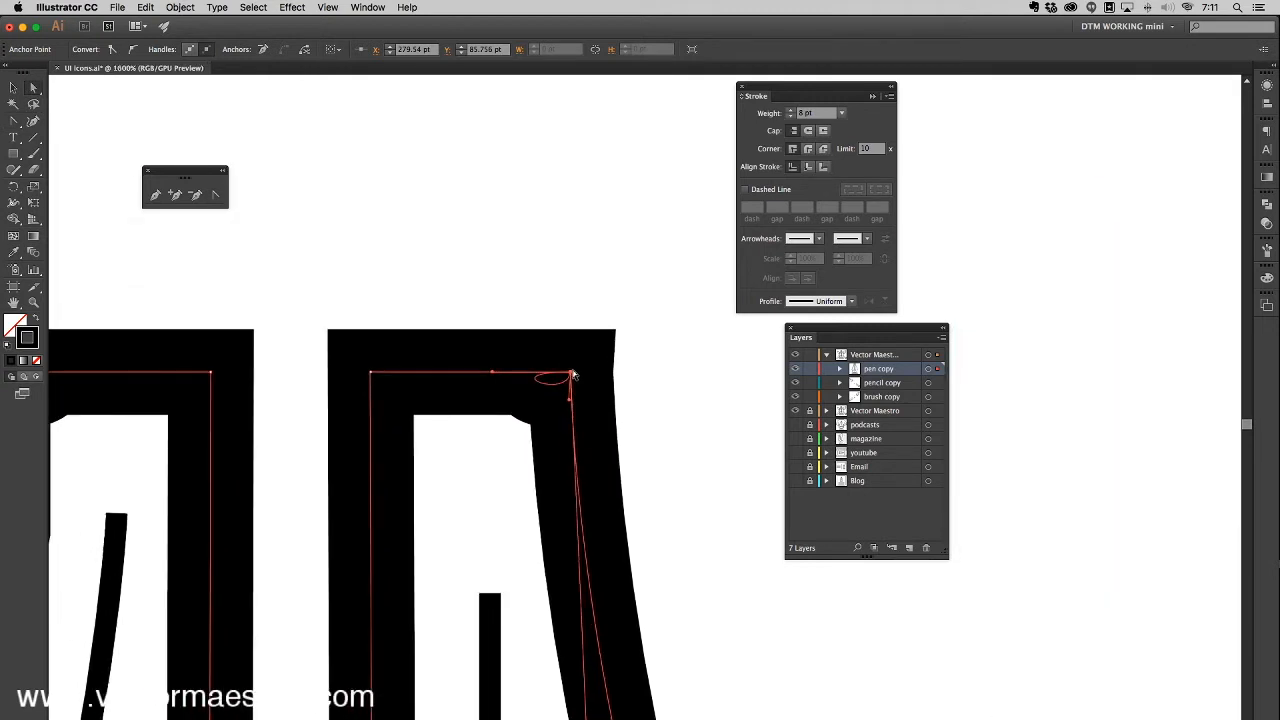
click(581, 374)
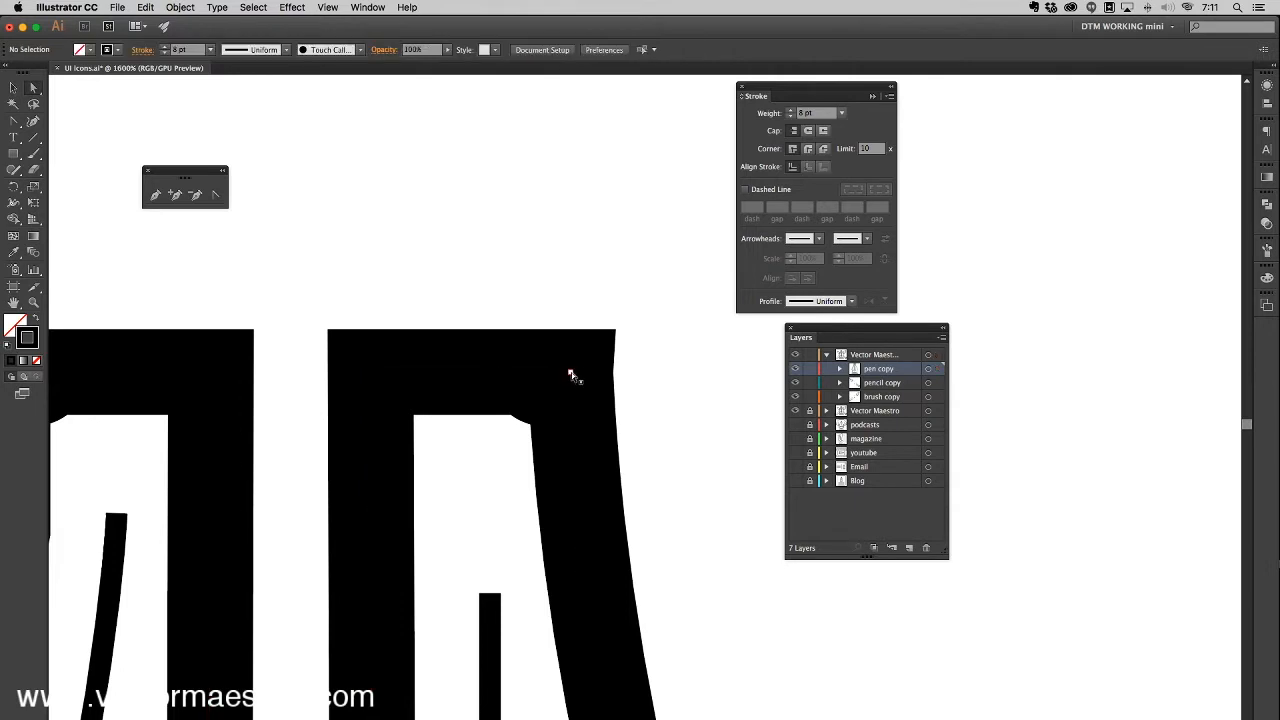
drag(576, 374, 595, 387)
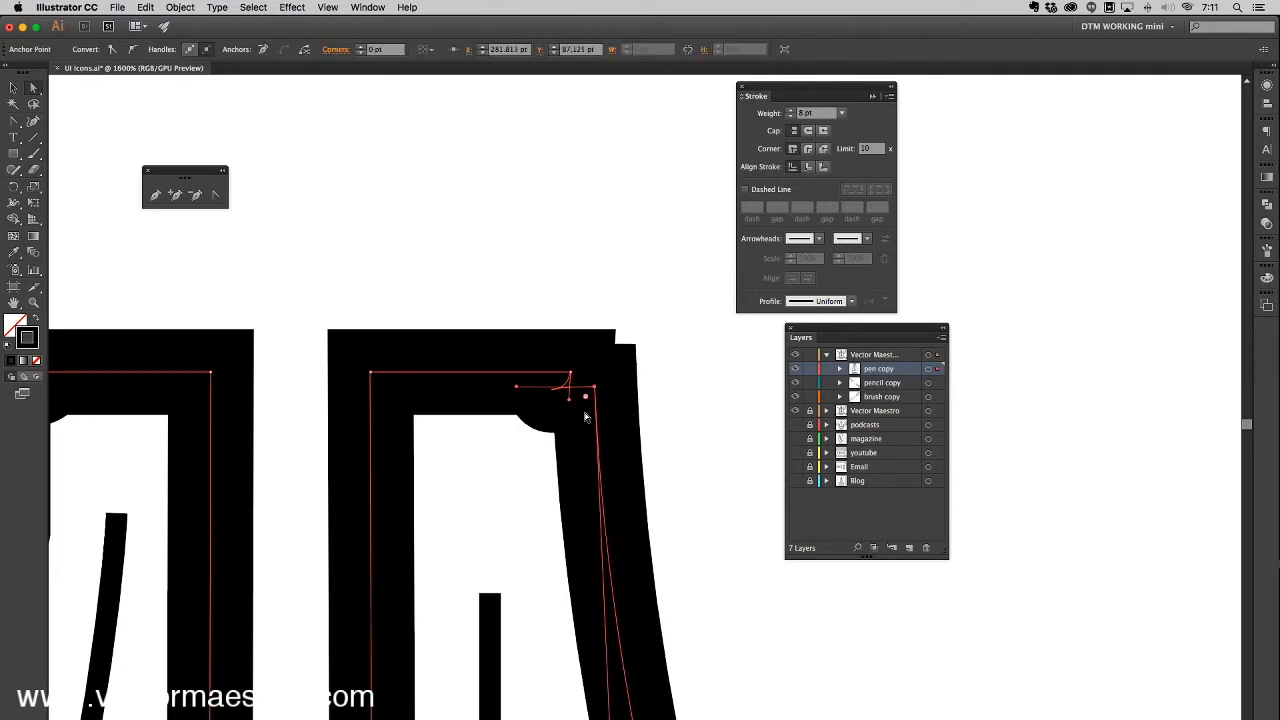
key(super+z)
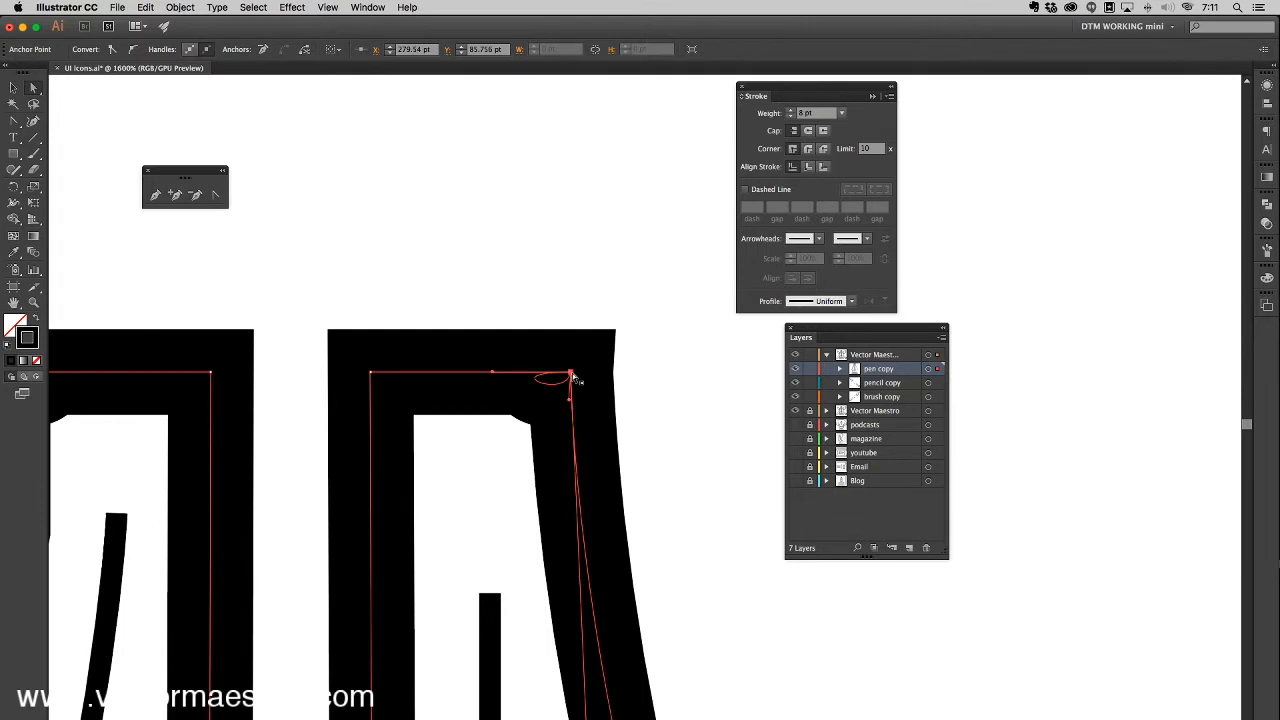
drag(572, 373, 586, 381)
key(cmd+z)
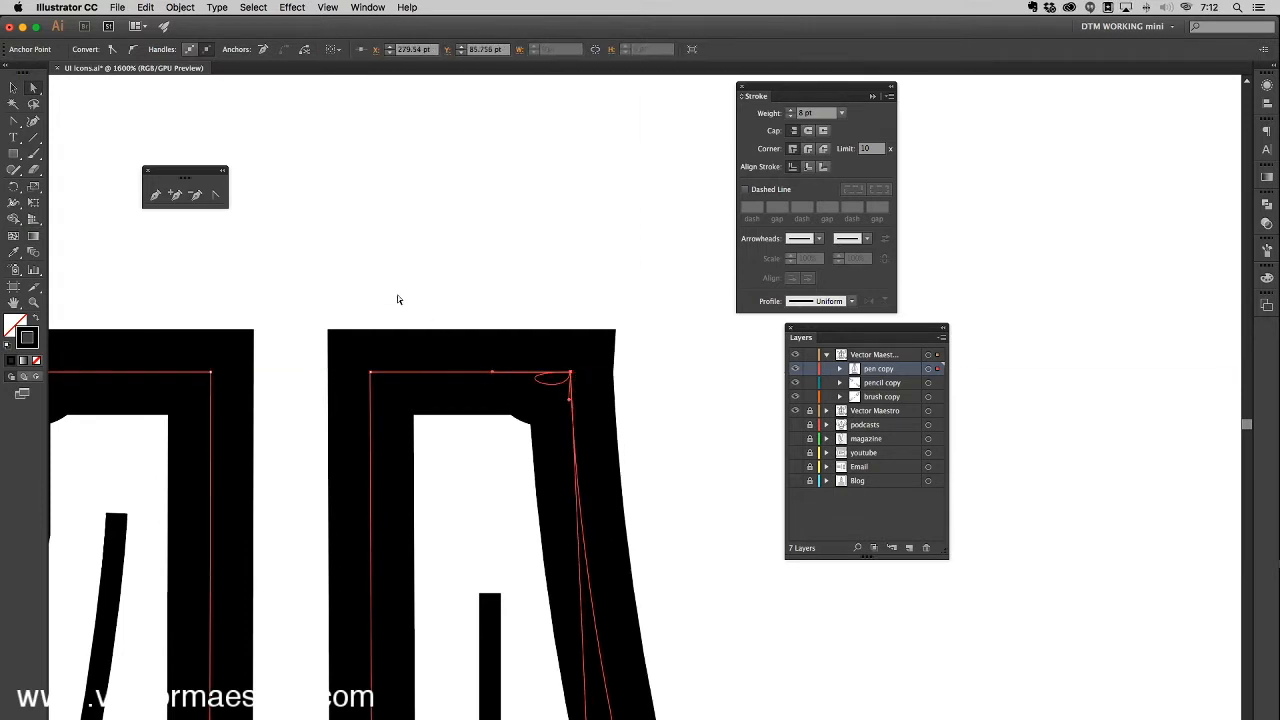
Step: Show the rulers and add a vertical and a horizontal guide crossing at the outer top corner anchor of the nib's right half
click(298, 7)
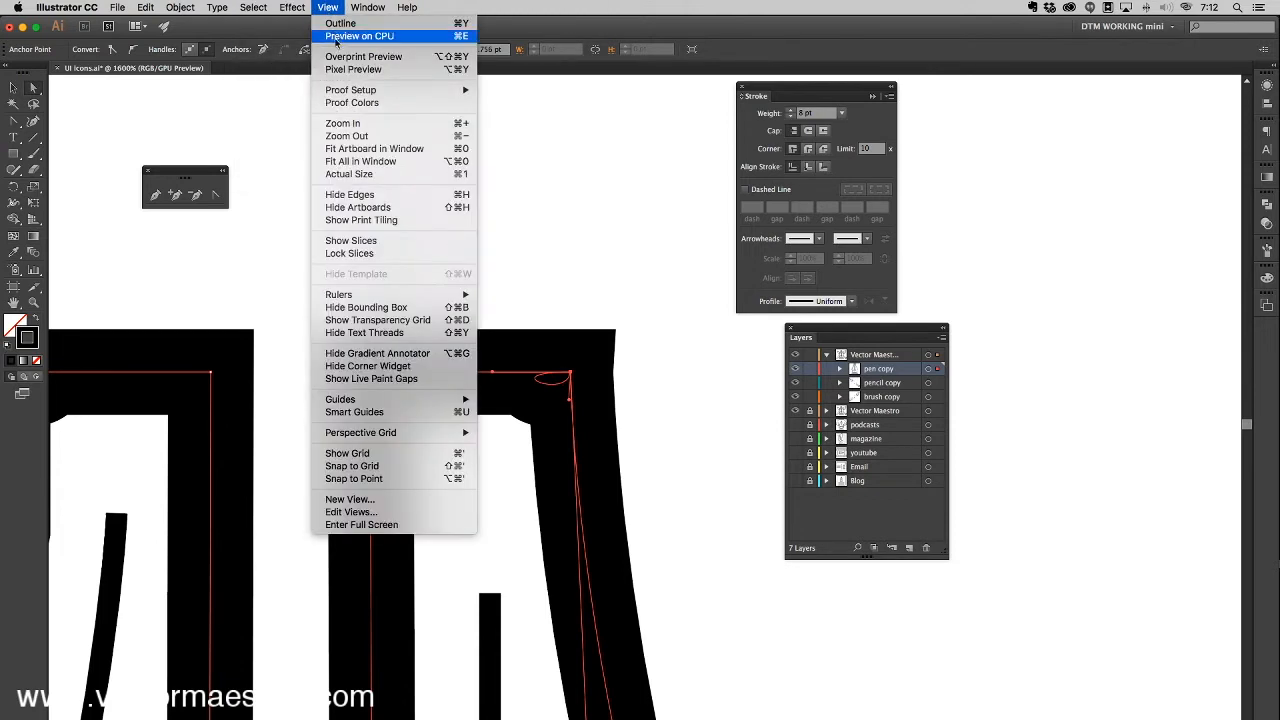
mouse_move(355, 6)
mouse_move(258, 6)
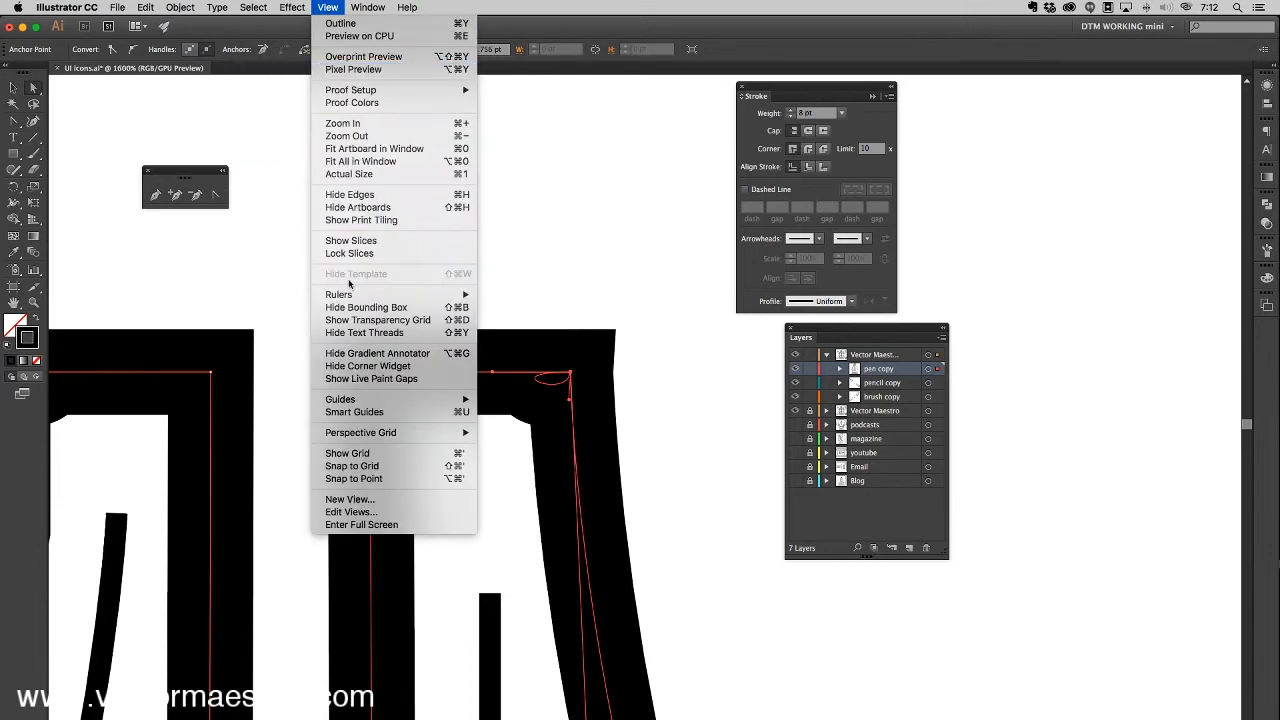
mouse_move(377, 292)
mouse_move(371, 402)
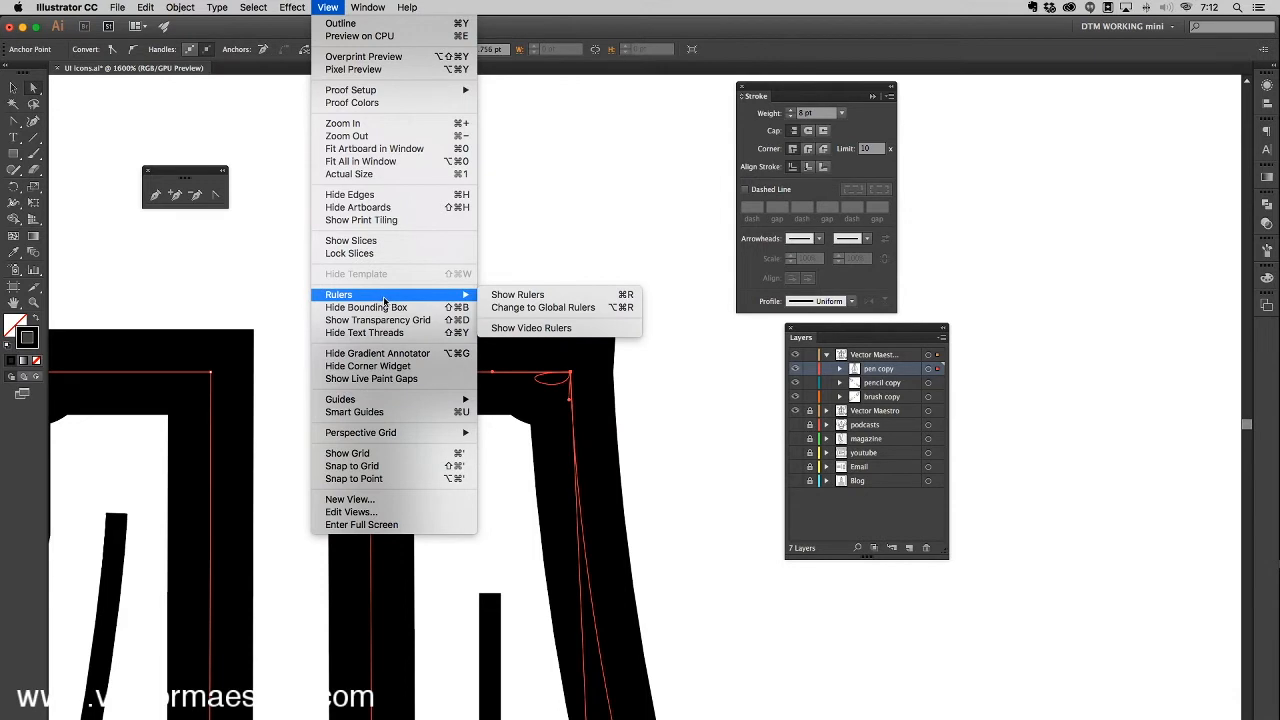
click(535, 295)
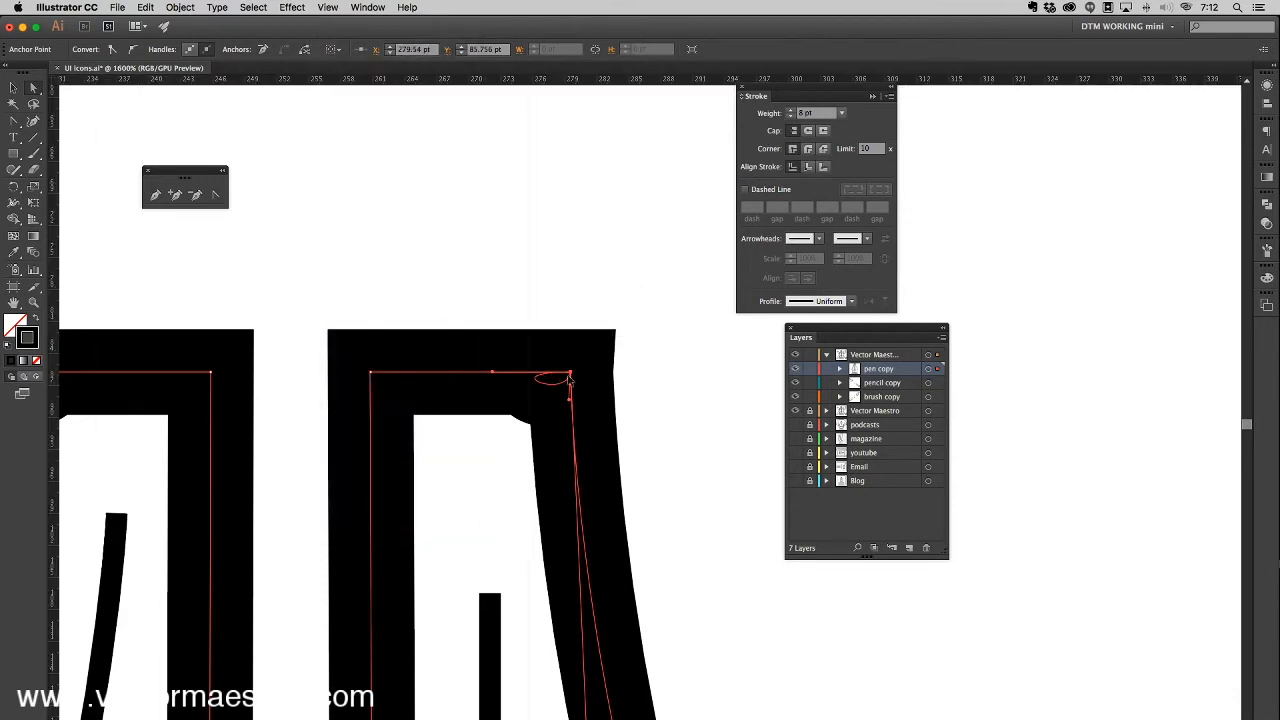
drag(569, 378, 571, 374)
drag(632, 83, 624, 355)
drag(658, 316, 512, 400)
drag(676, 338, 679, 372)
Step: Create a new layer and place it above the Vector Maestro copy layer as a top-level layer
click(906, 549)
drag(880, 370, 890, 347)
click(880, 356)
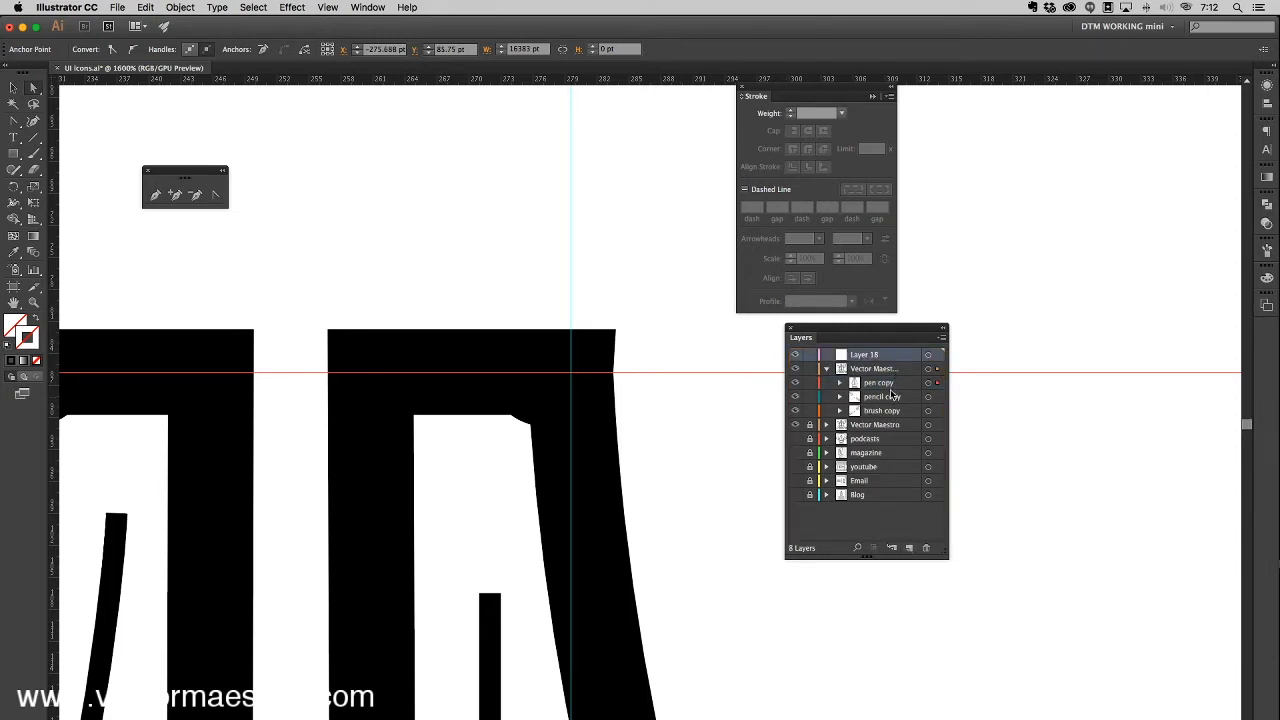
Step: Try to transfer the guides to the new layer with Send to Current Layer, and undo the transfer
drag(510, 231, 642, 276)
key(Return)
click(111, 318)
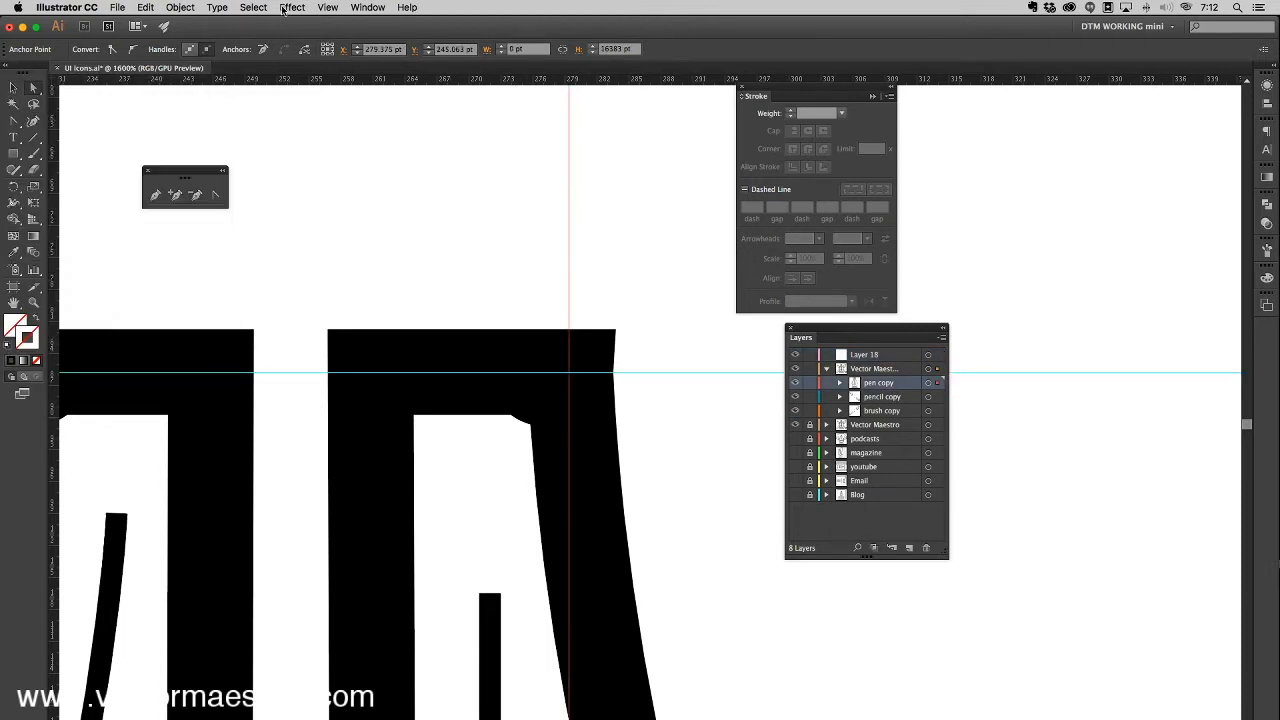
click(878, 358)
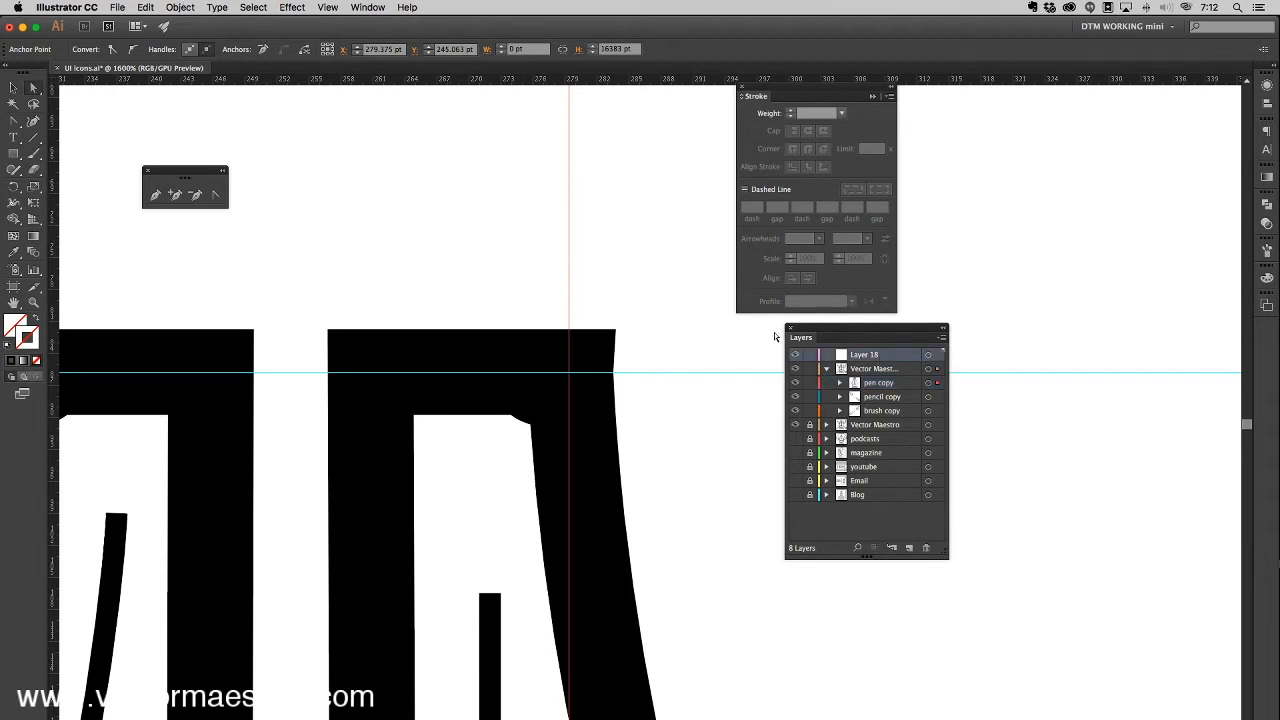
click(185, 7)
mouse_move(208, 40)
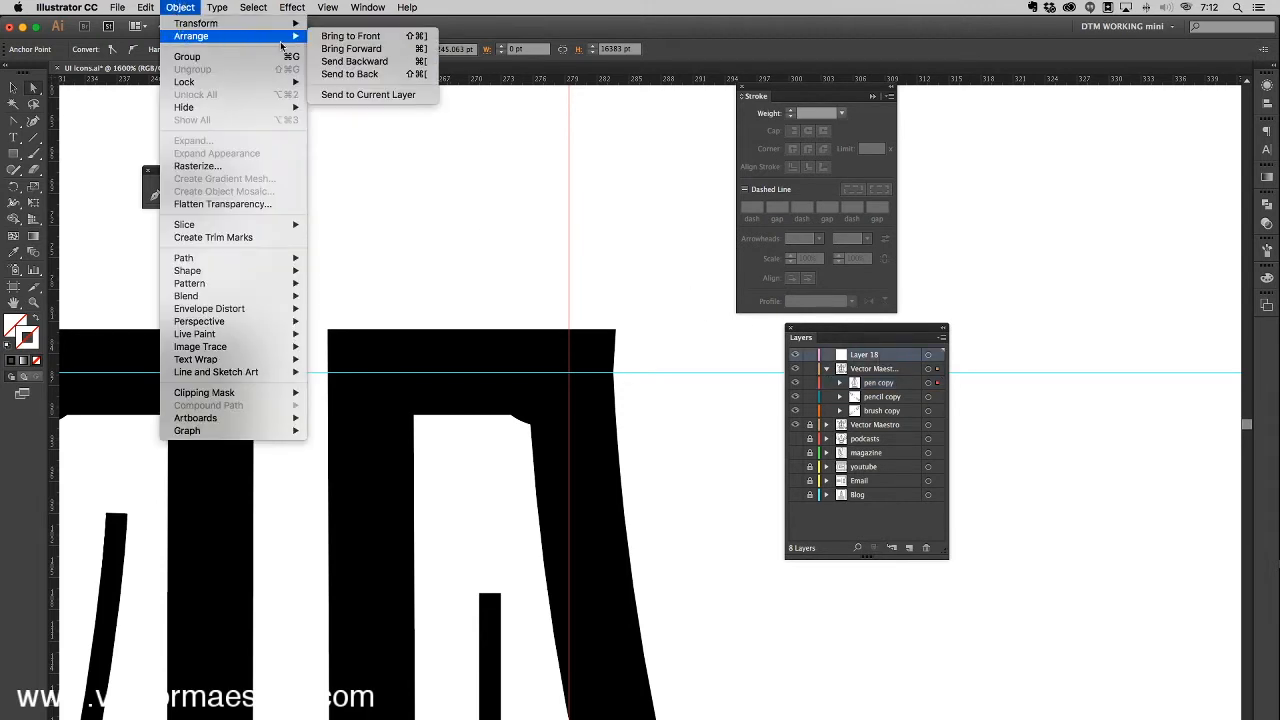
click(384, 98)
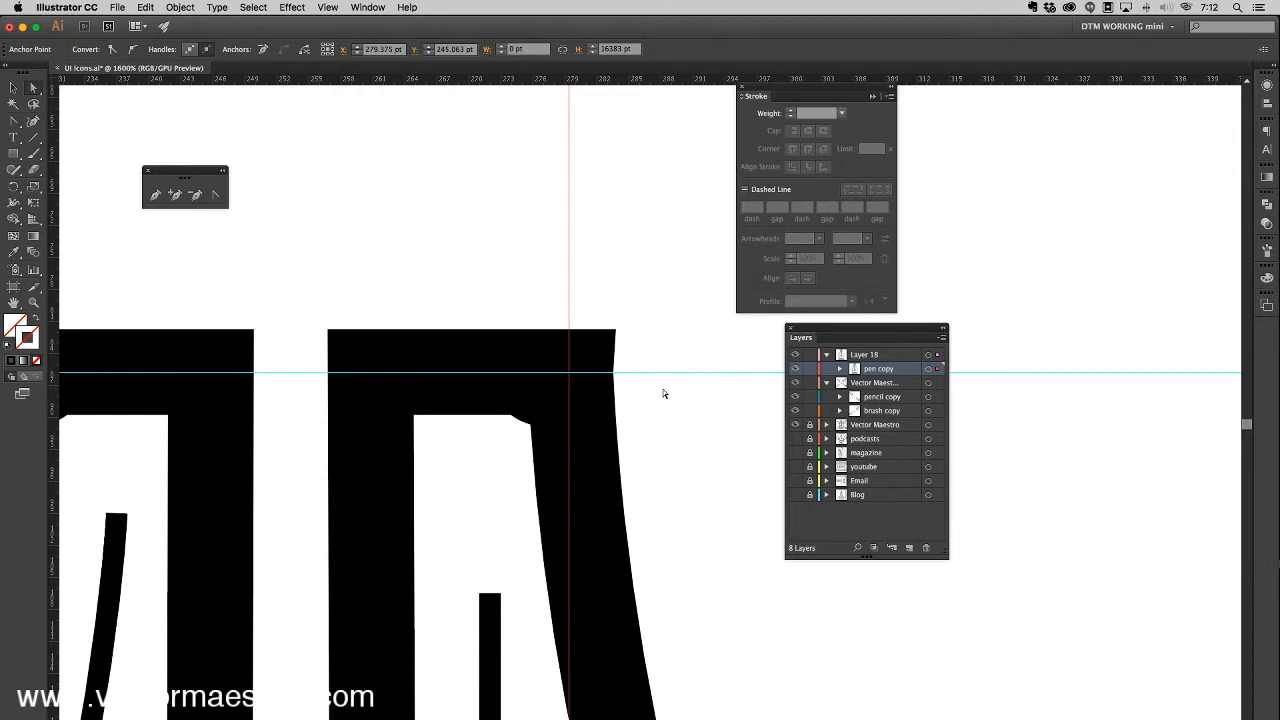
key(super+z)
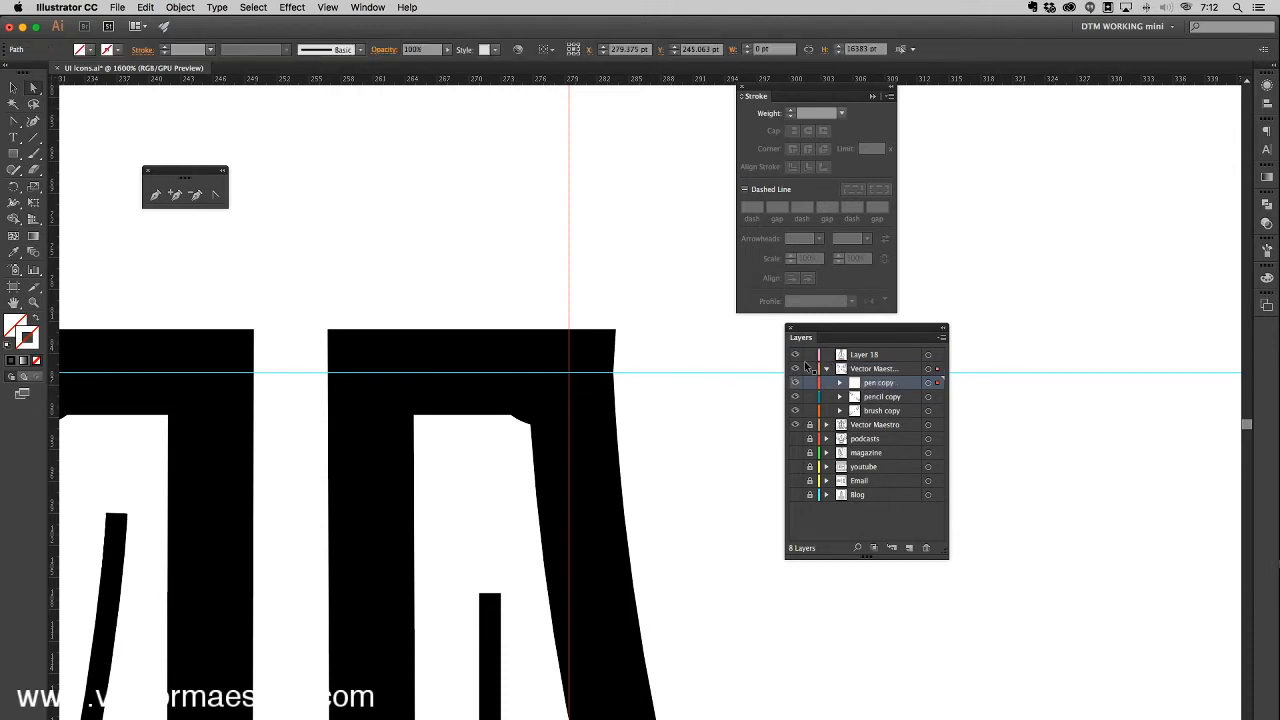
Step: Move both guides from the pen copy sublayer into Layer 18 and collapse the Vector Maestro copy layer
click(840, 384)
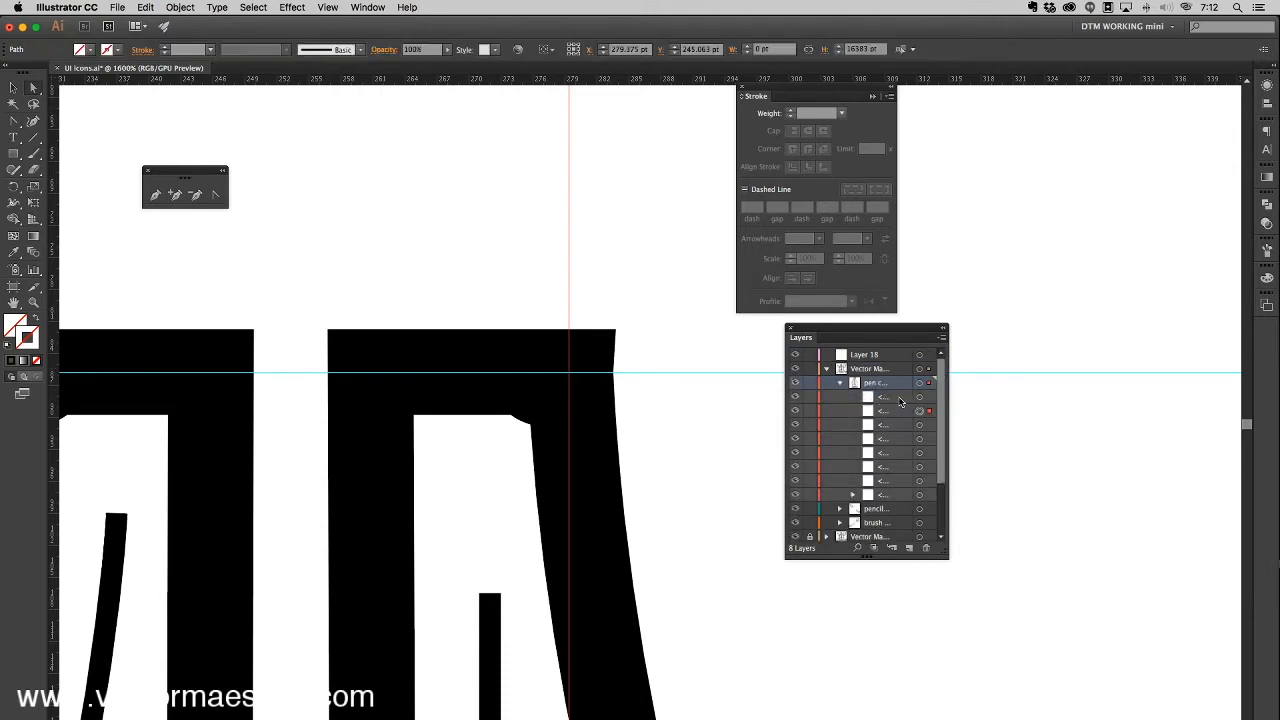
click(898, 410)
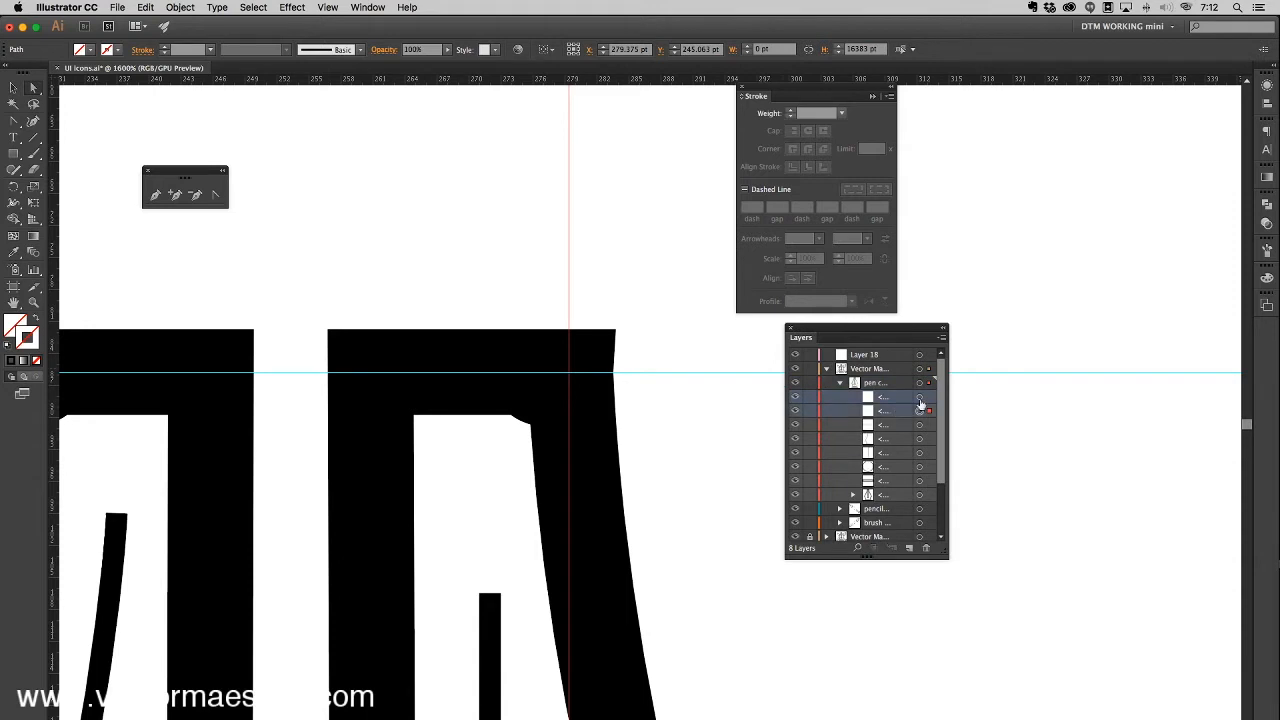
drag(900, 404, 896, 360)
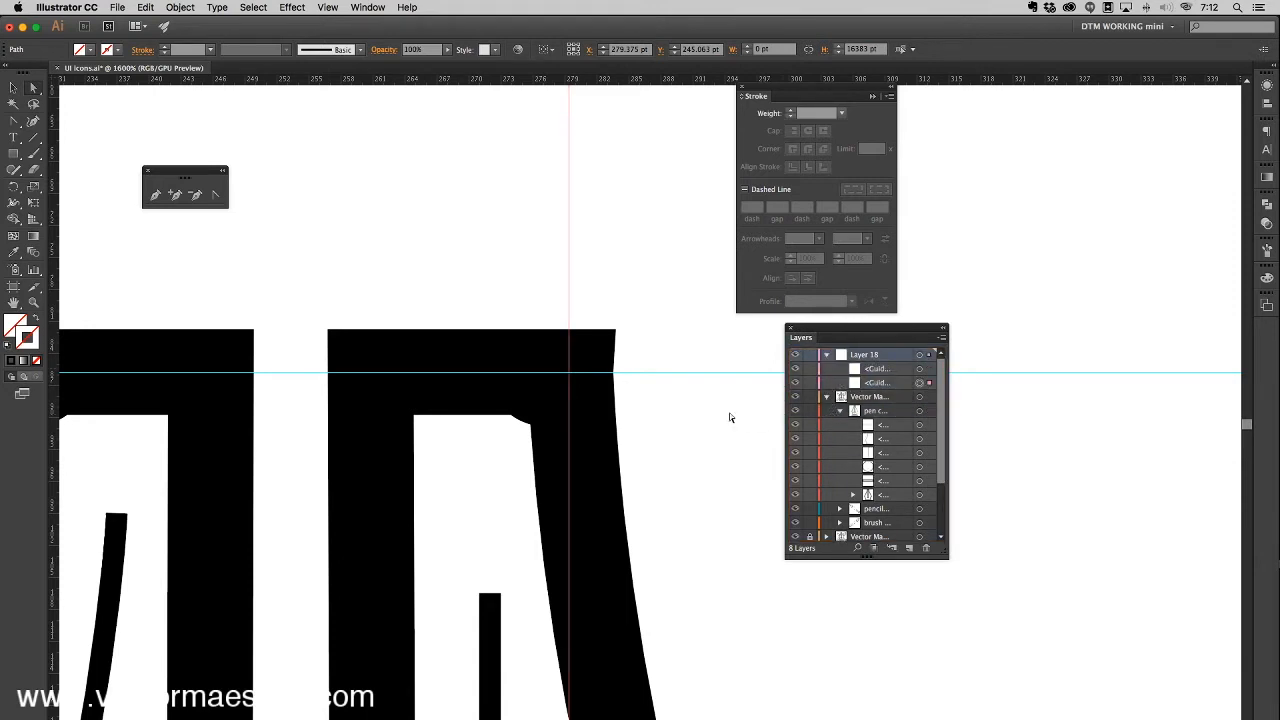
click(826, 397)
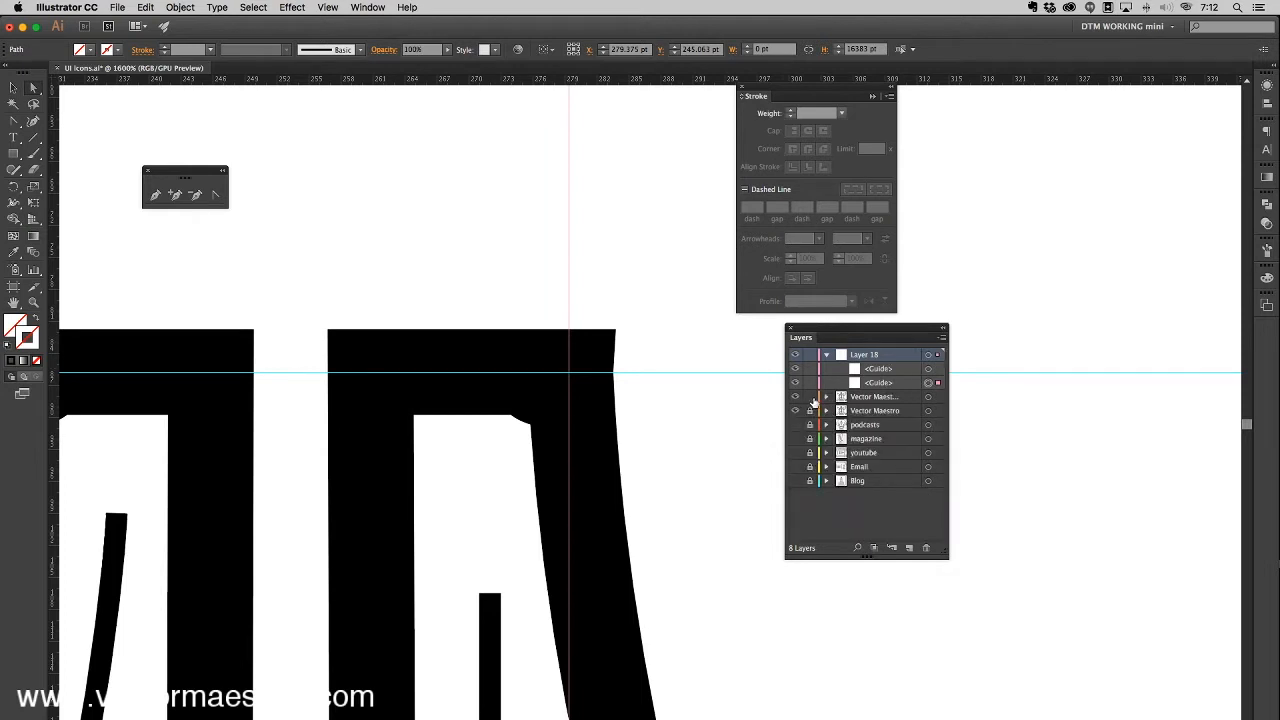
Step: Realign the vertical guide so it runs exactly through the outer top corner anchor of the nib's right half
click(926, 399)
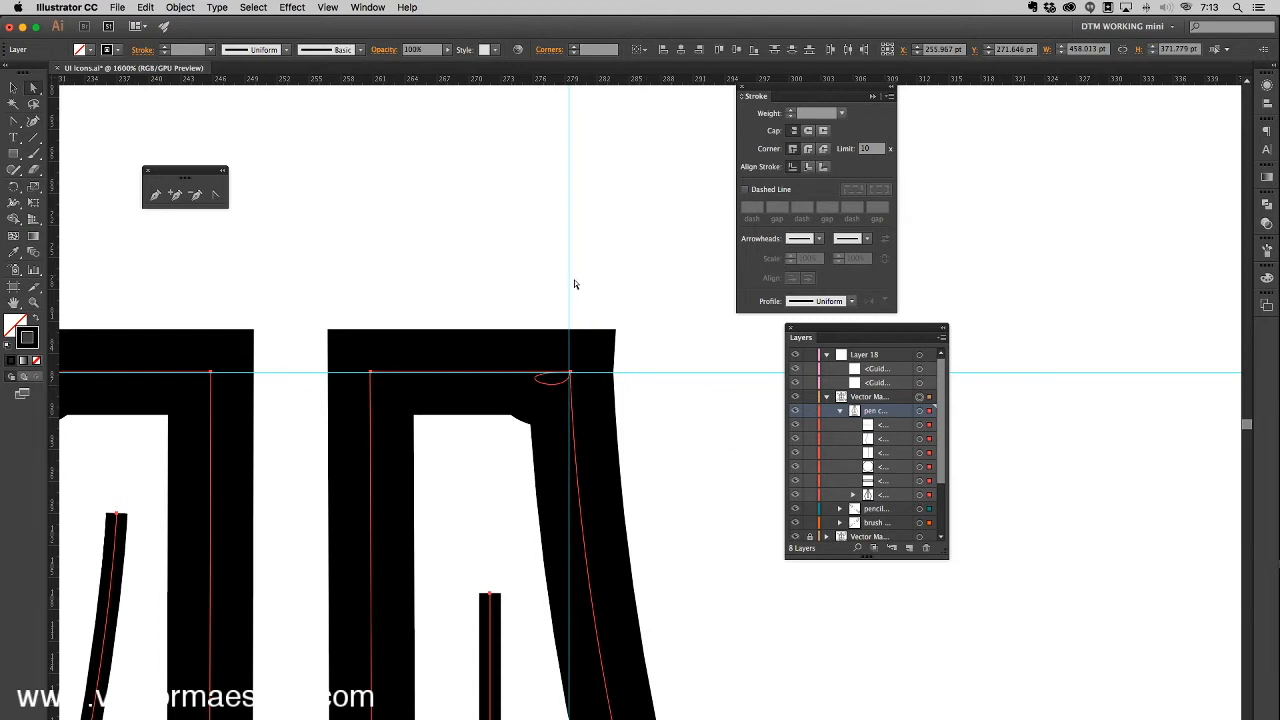
drag(571, 288, 573, 285)
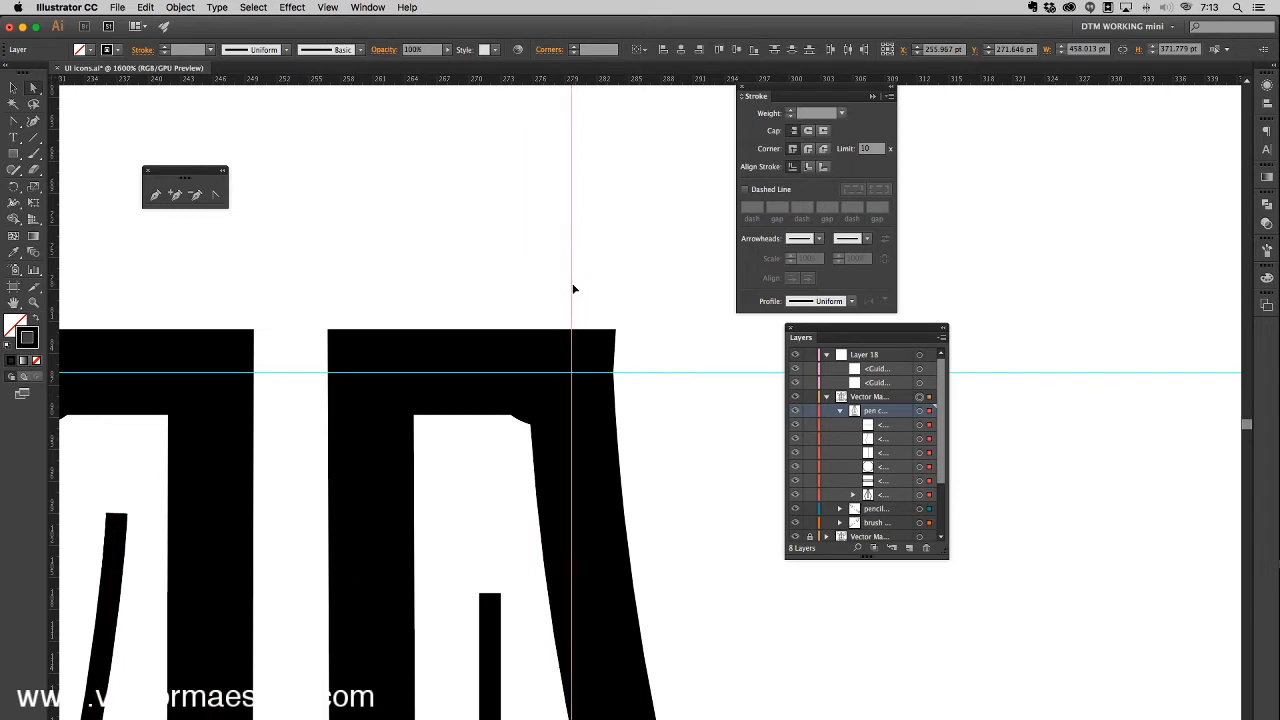
drag(712, 339, 534, 440)
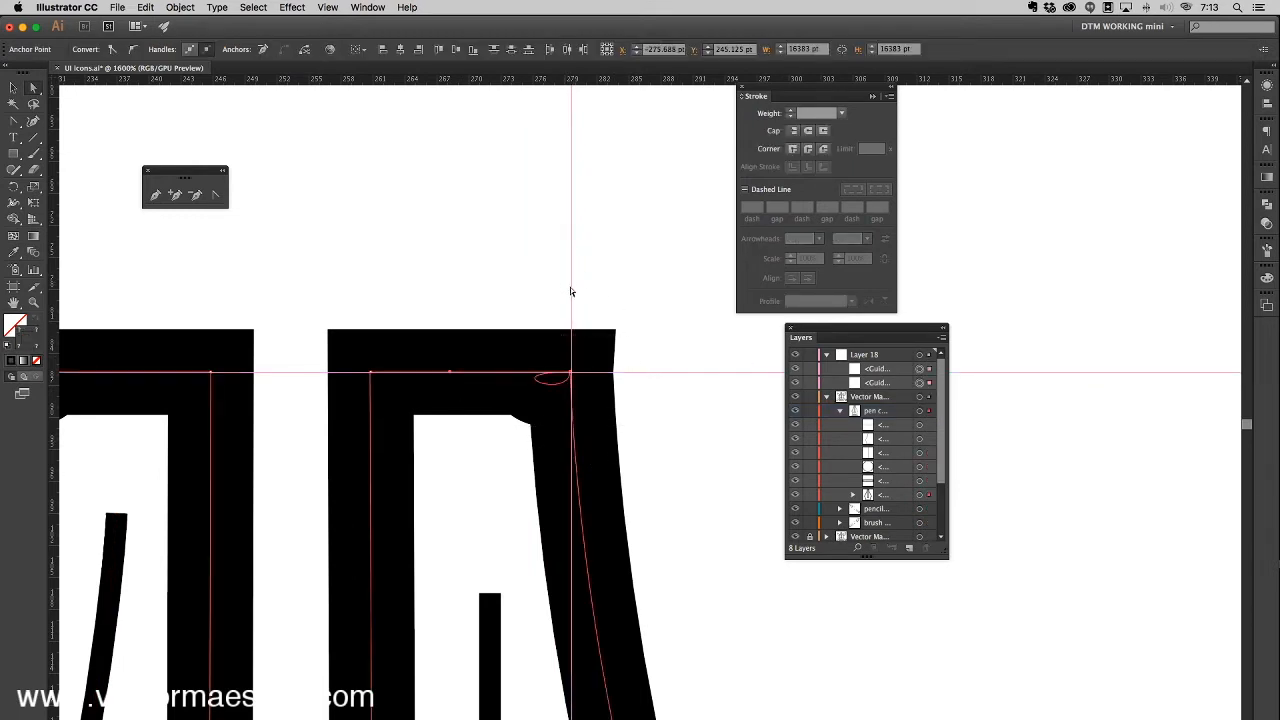
drag(573, 287, 562, 292)
key(super+z)
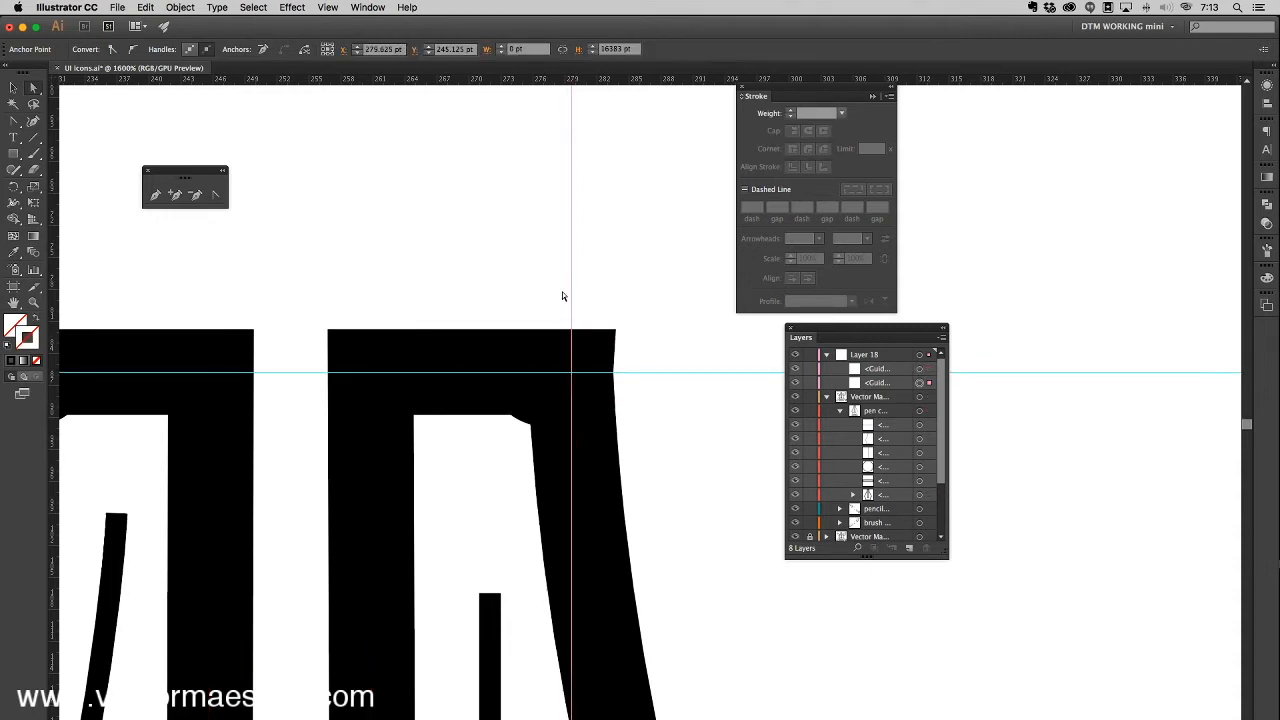
key(Left)
key(Right)
key(super+equal)
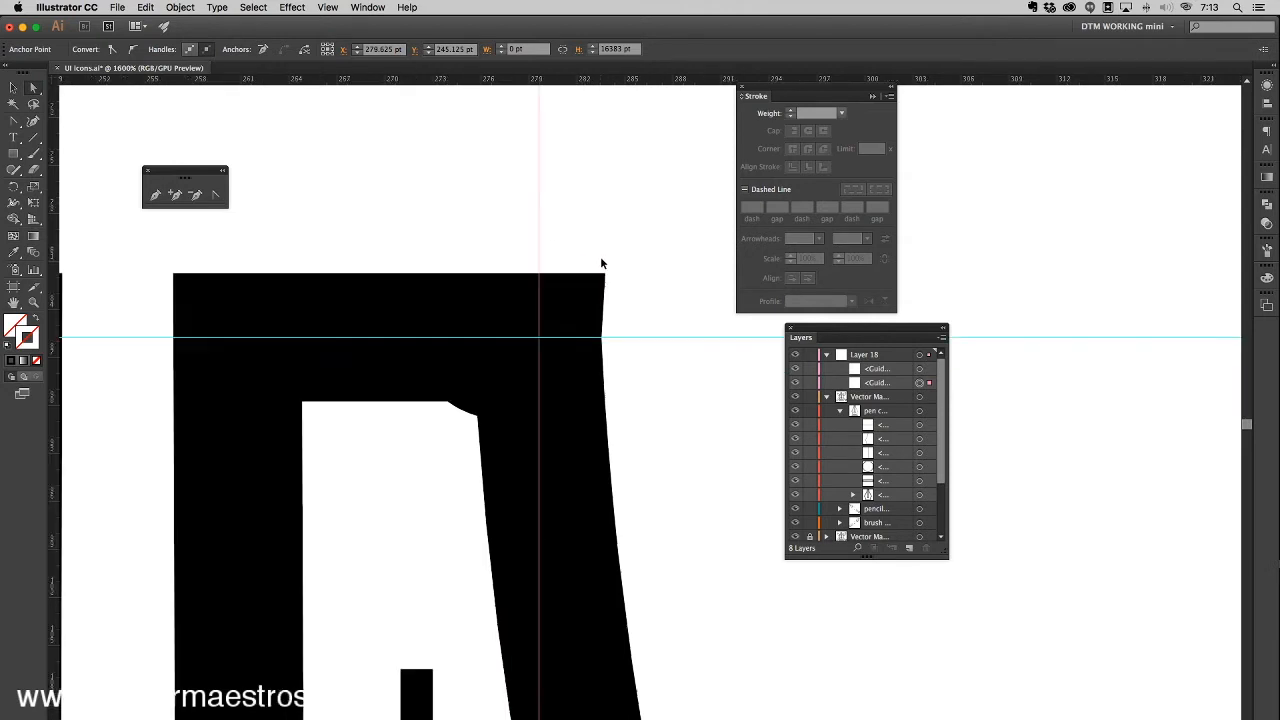
click(535, 229)
drag(539, 228, 468, 414)
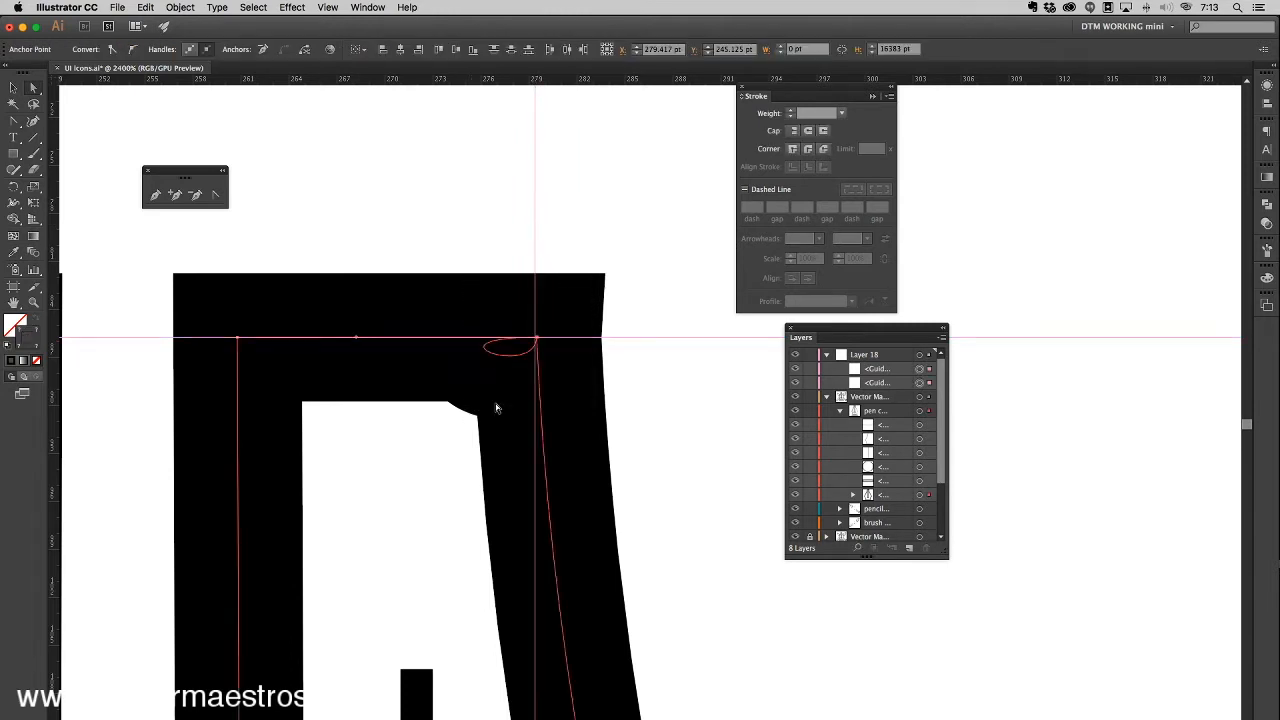
click(558, 215)
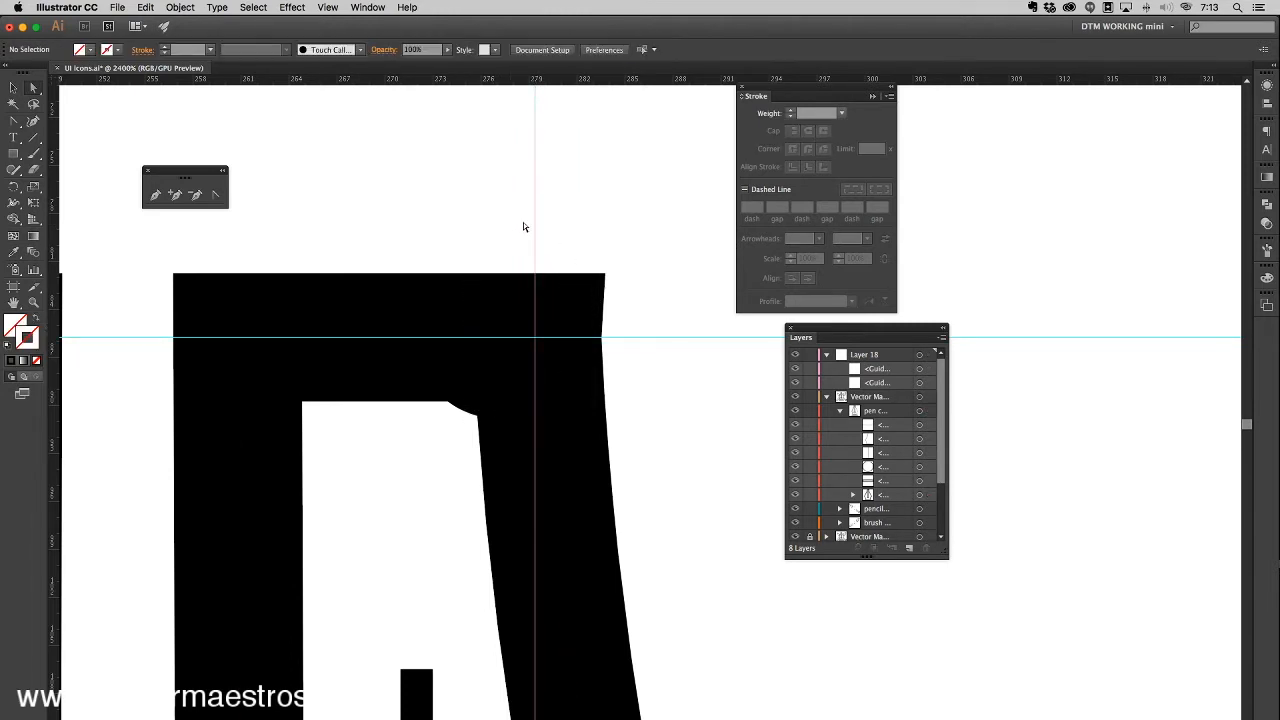
drag(535, 220, 466, 406)
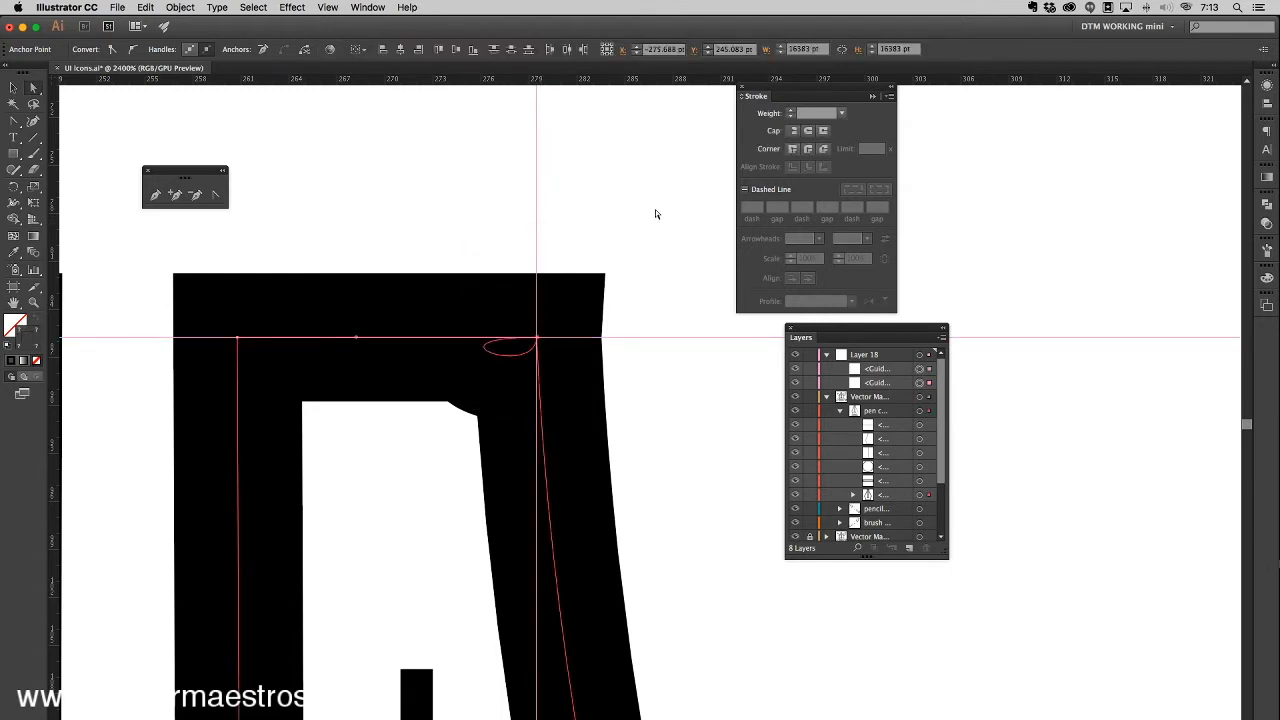
Step: Deselect everything, then lock and collapse Layer 18 with the guides
click(634, 268)
click(811, 355)
click(825, 355)
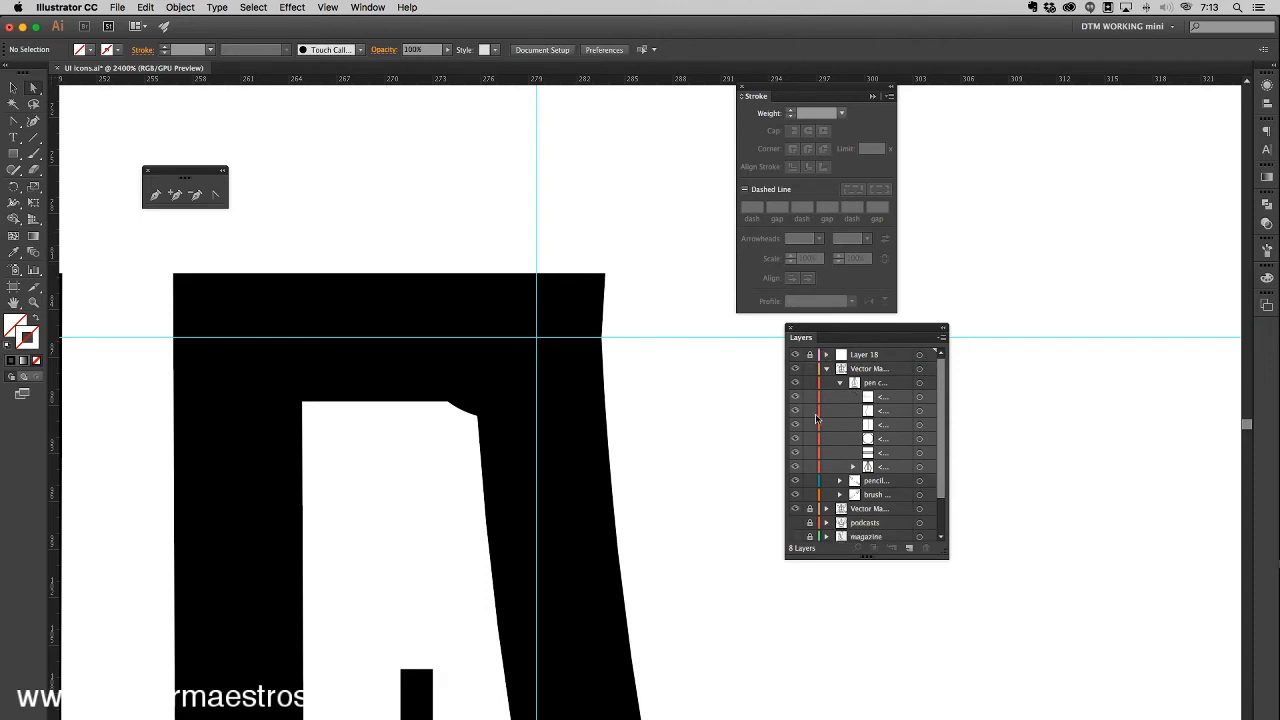
Step: Try to shift the corner anchor at the guide intersection with Direct Selection, and undo the shift
click(195, 194)
click(33, 88)
drag(678, 282, 443, 408)
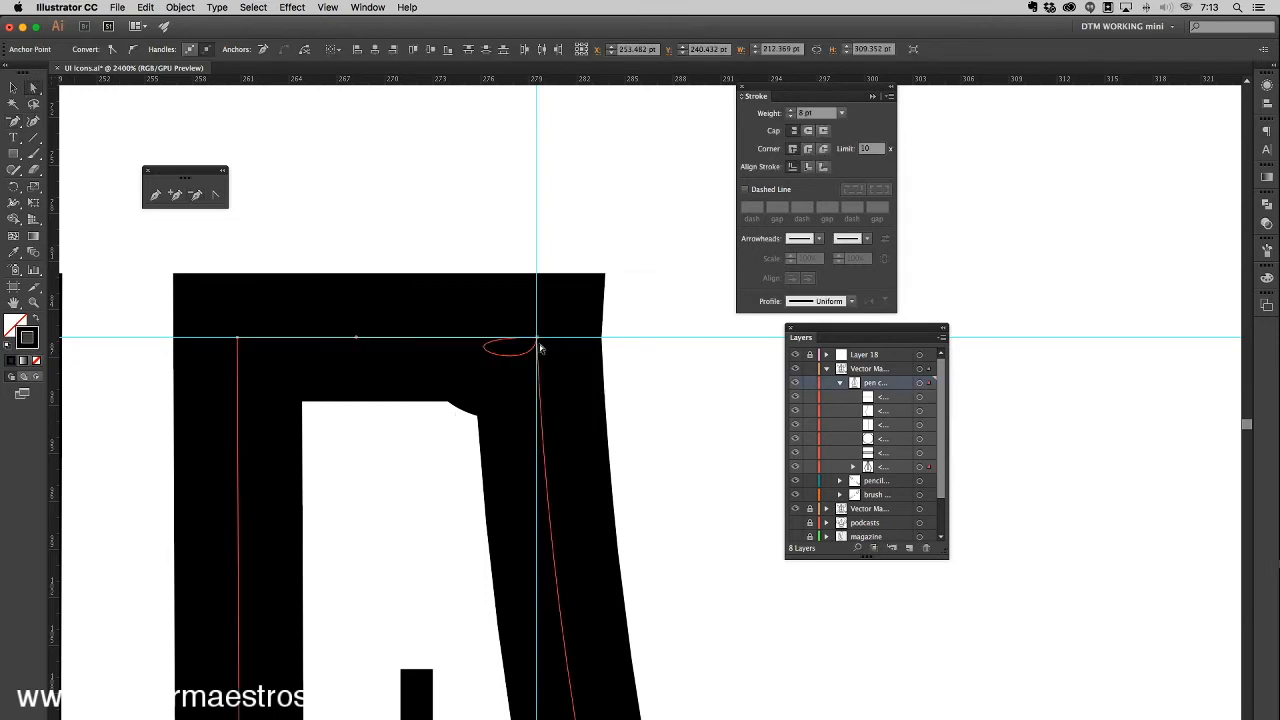
drag(538, 341, 555, 358)
key(super+z)
Step: Reselect only the outer top corner anchor and pull it slightly down and outward from the guide intersection
click(539, 339)
key(super+shift+a)
click(539, 339)
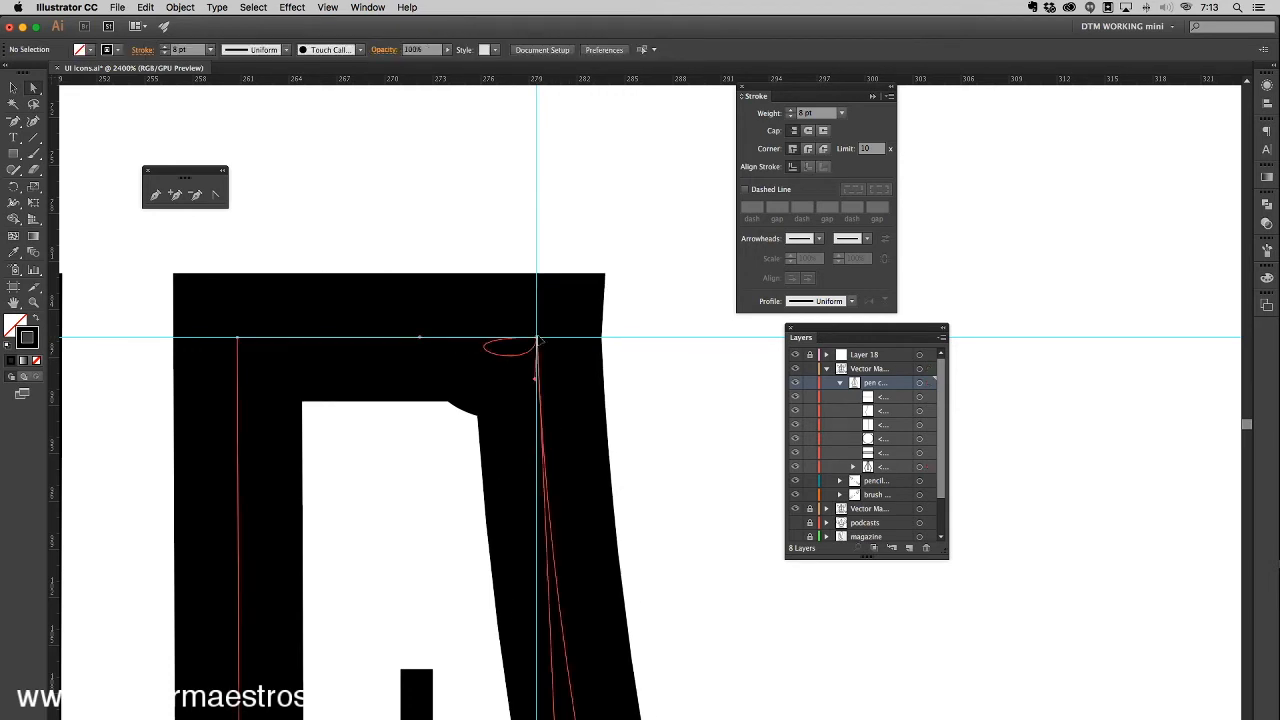
drag(538, 340, 543, 350)
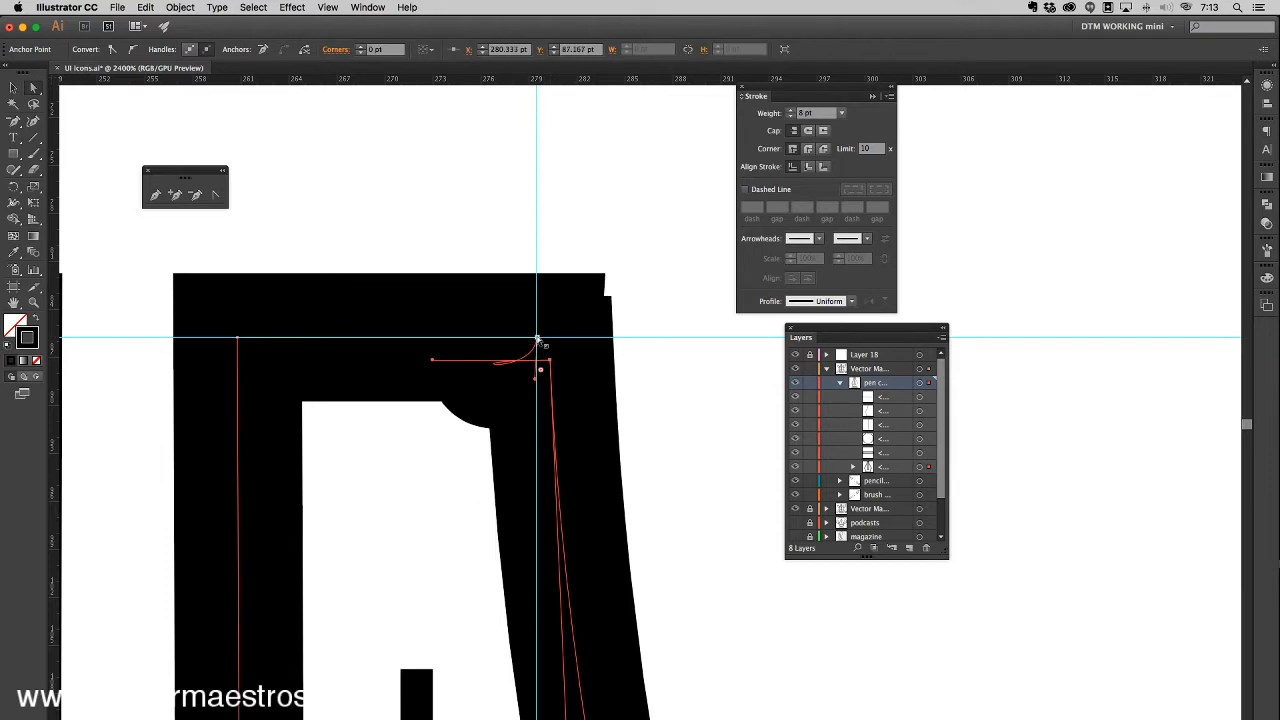
Step: Delete the stray anchor left at the guide intersection and move the remaining corner anchor back onto that intersection
click(197, 195)
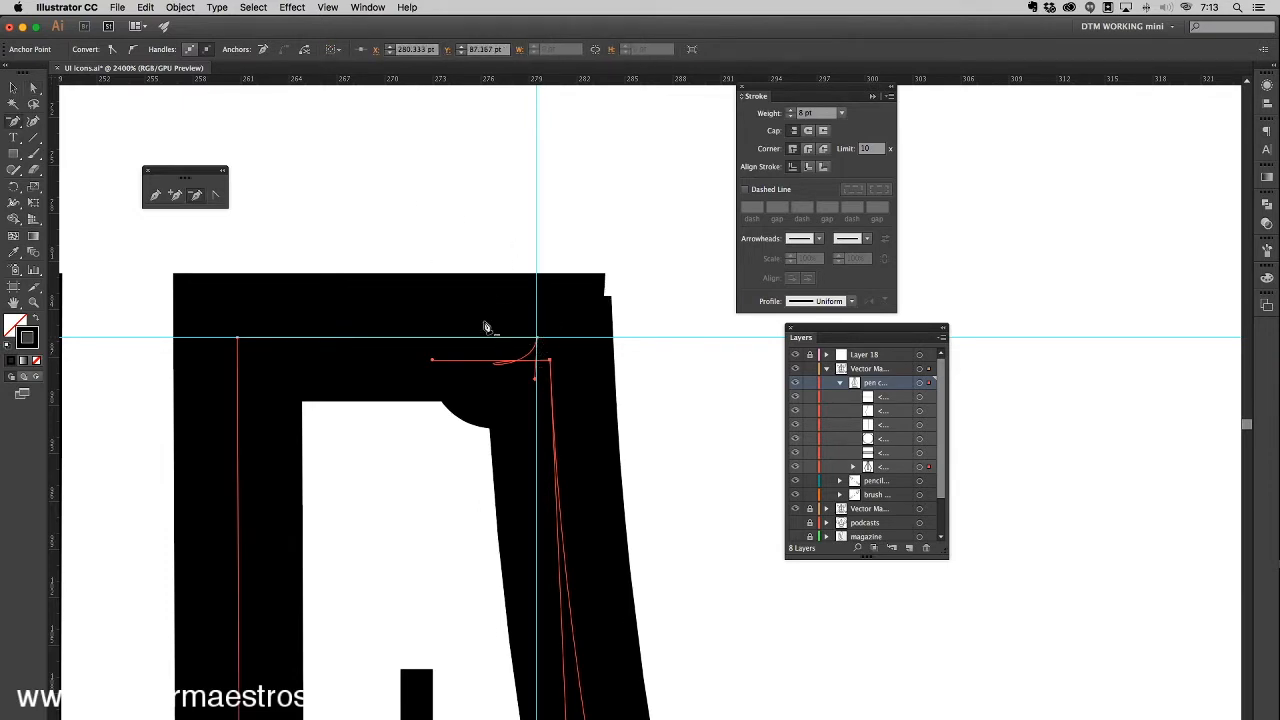
click(538, 344)
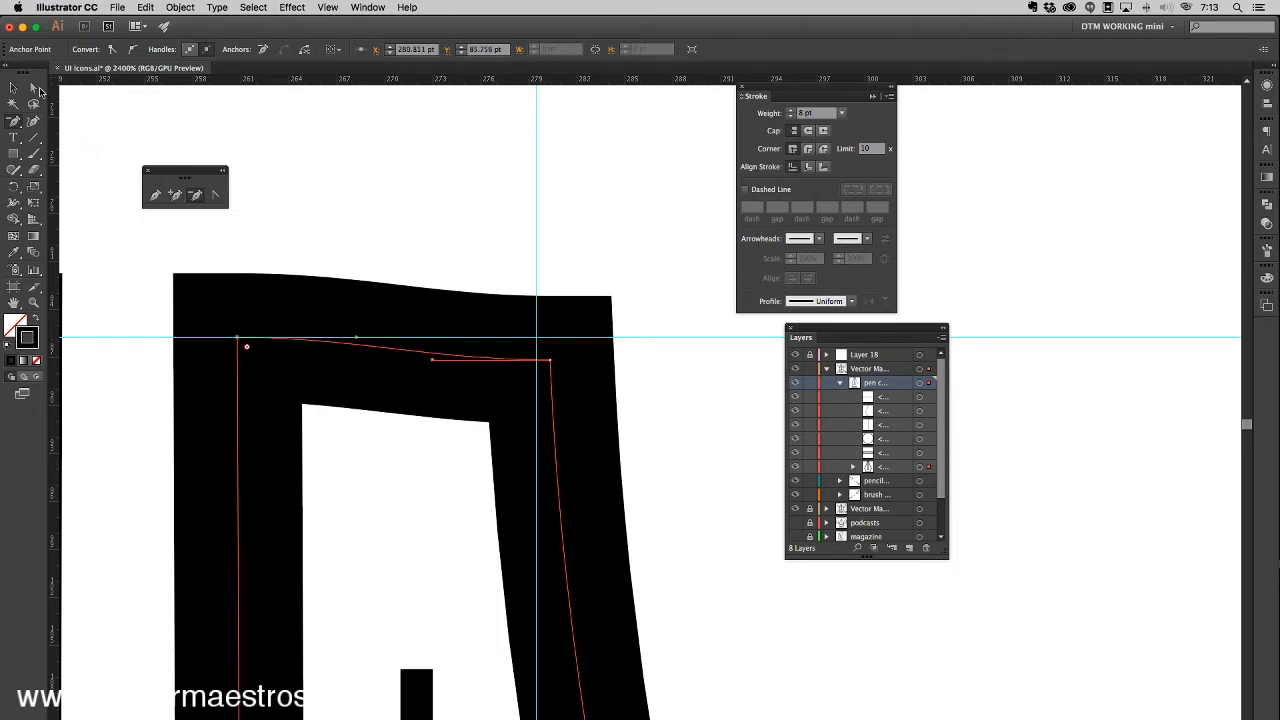
click(33, 88)
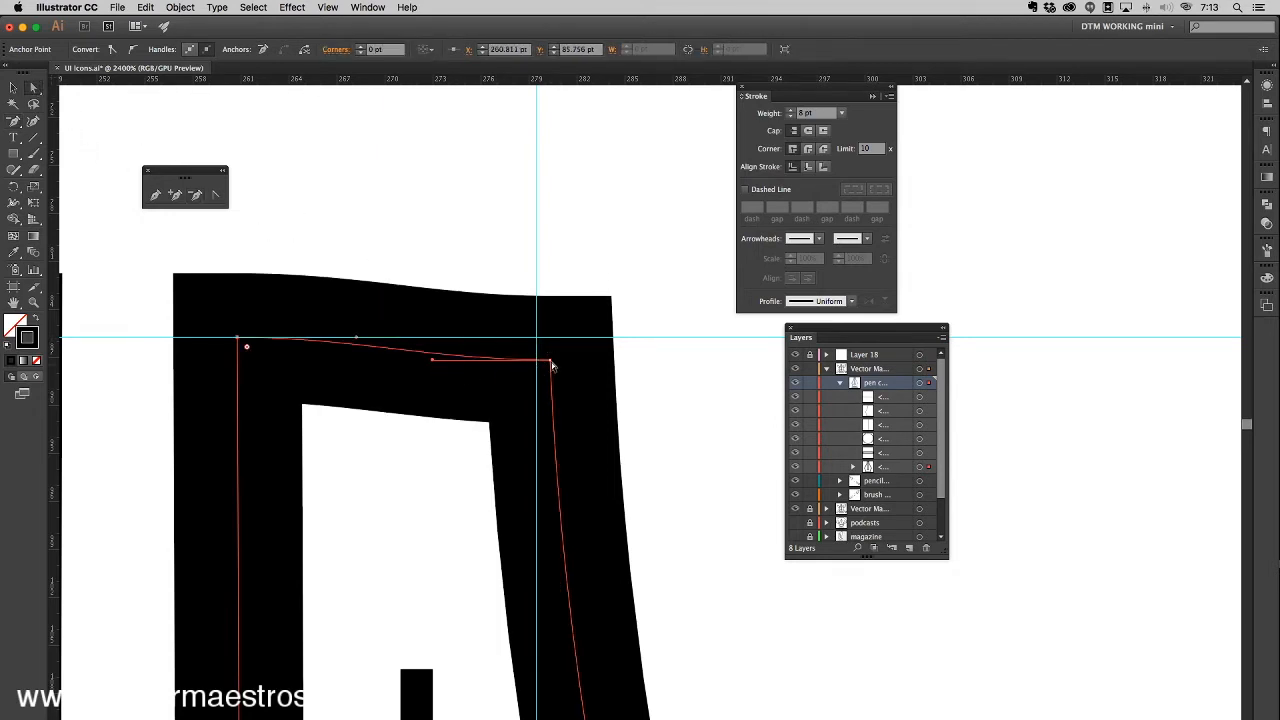
drag(550, 362, 538, 343)
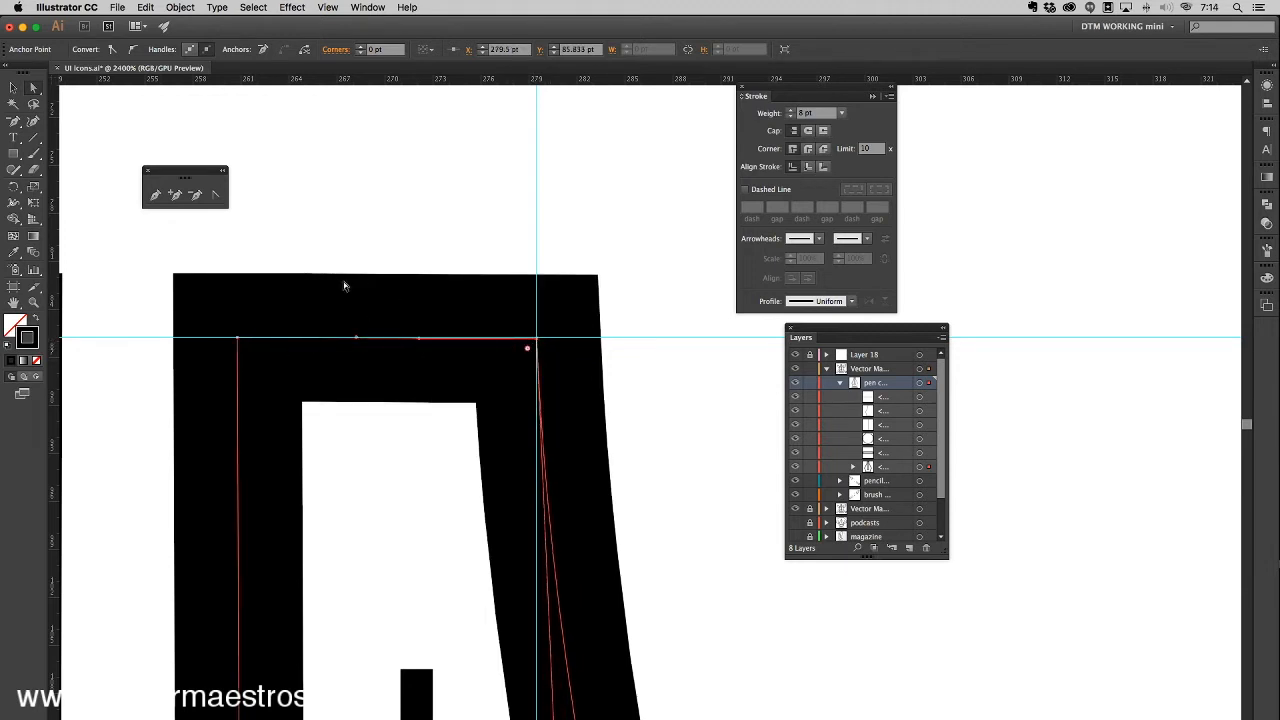
Step: Hide Layer 18 with the guides and remove the curve handles from the right nib half's inner top corner with the Anchor Point tool
click(795, 355)
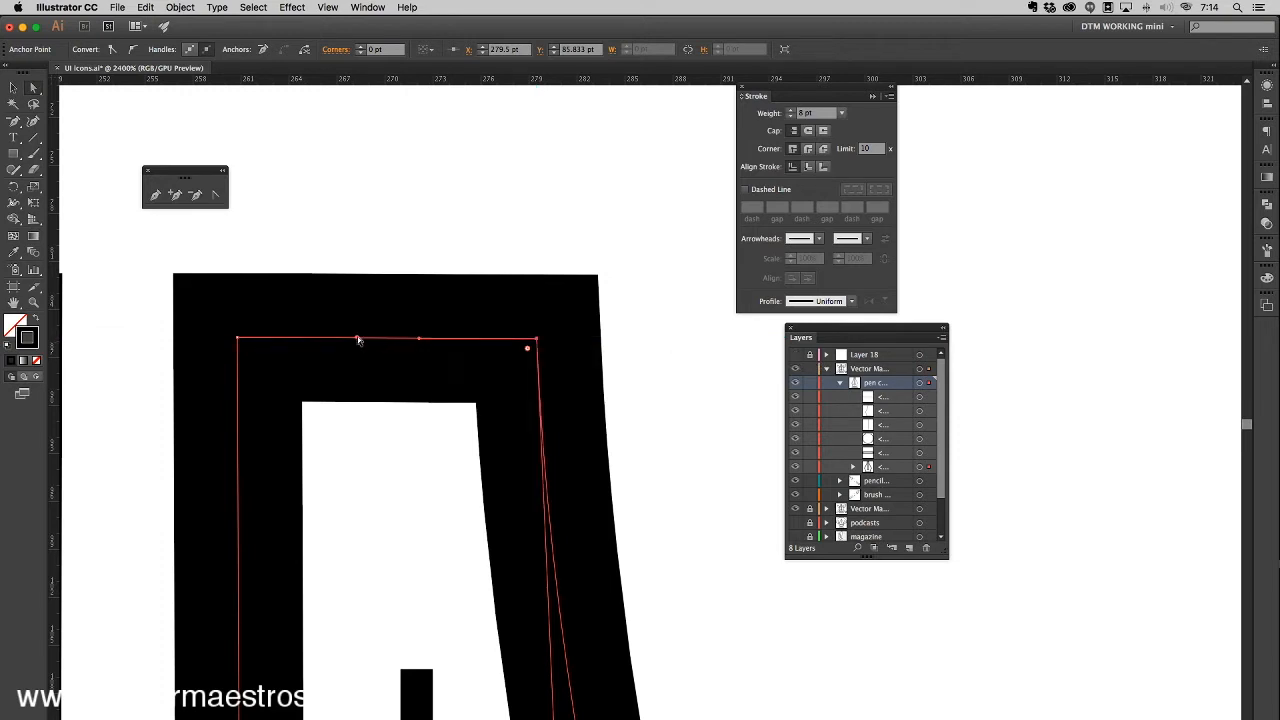
click(215, 194)
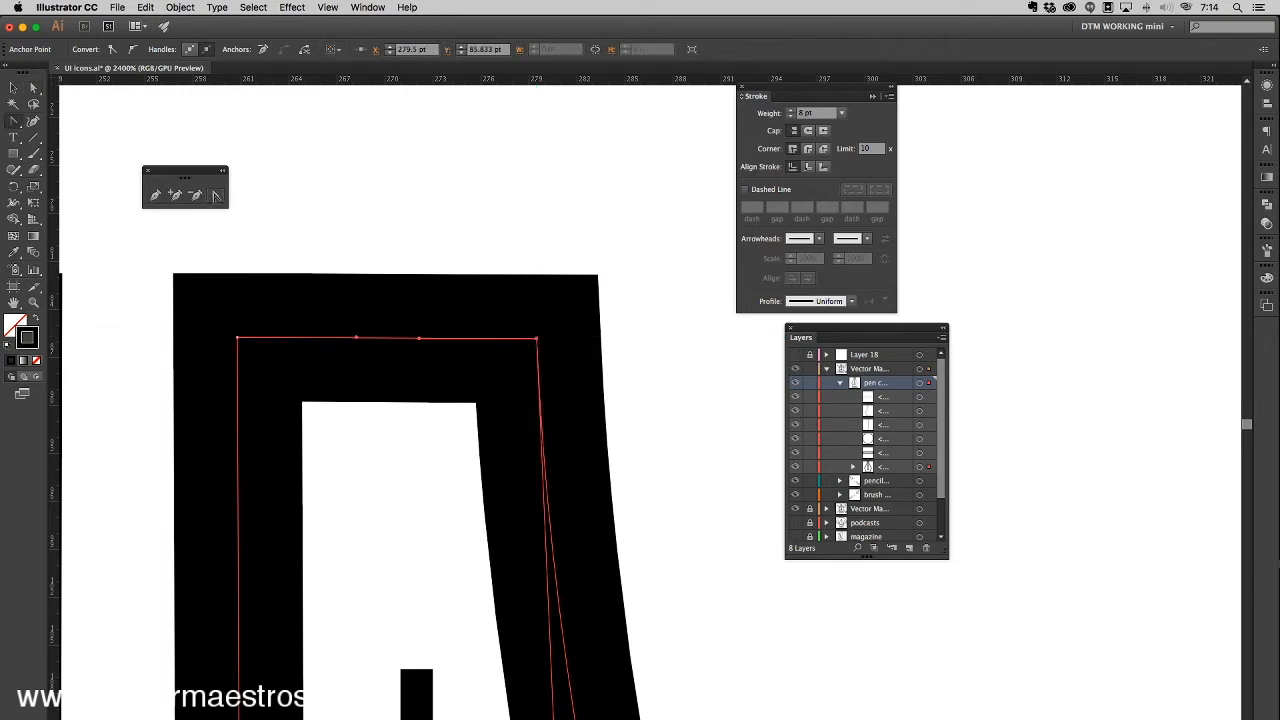
click(240, 341)
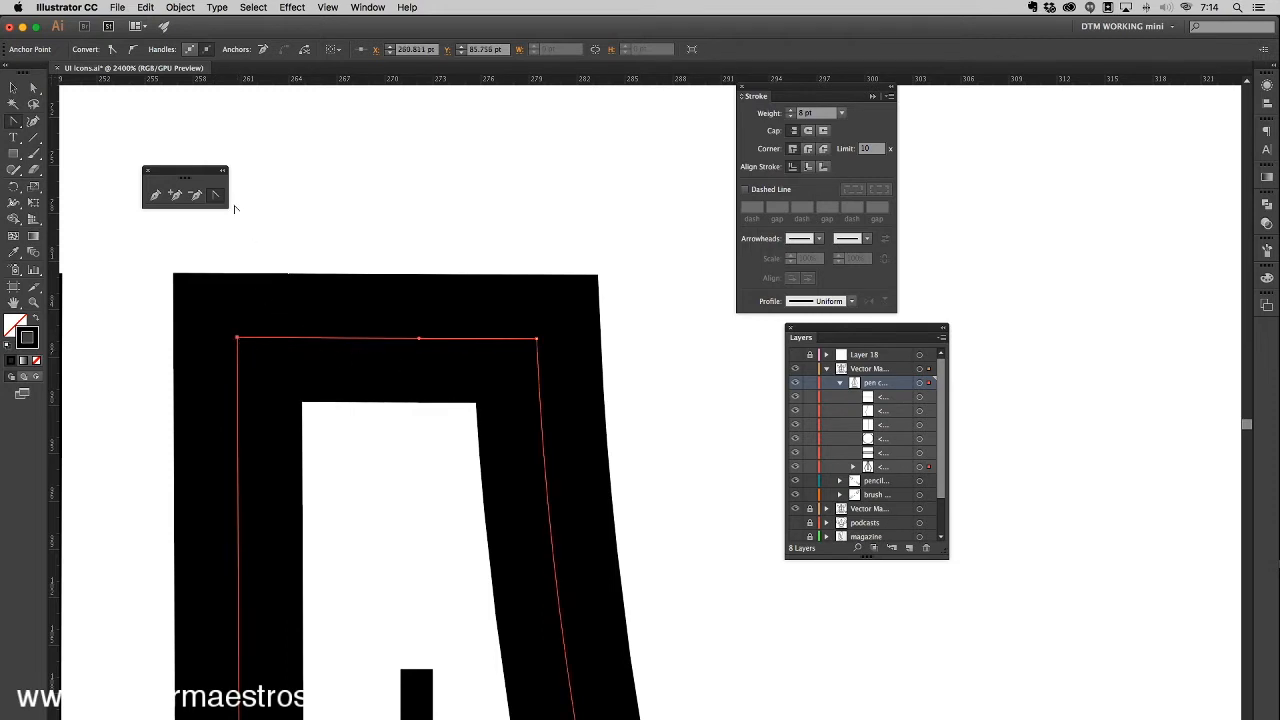
Step: Try to straighten the right nib half's outer top corner with the Anchor Point tool, and undo each attempt
drag(418, 339, 537, 343)
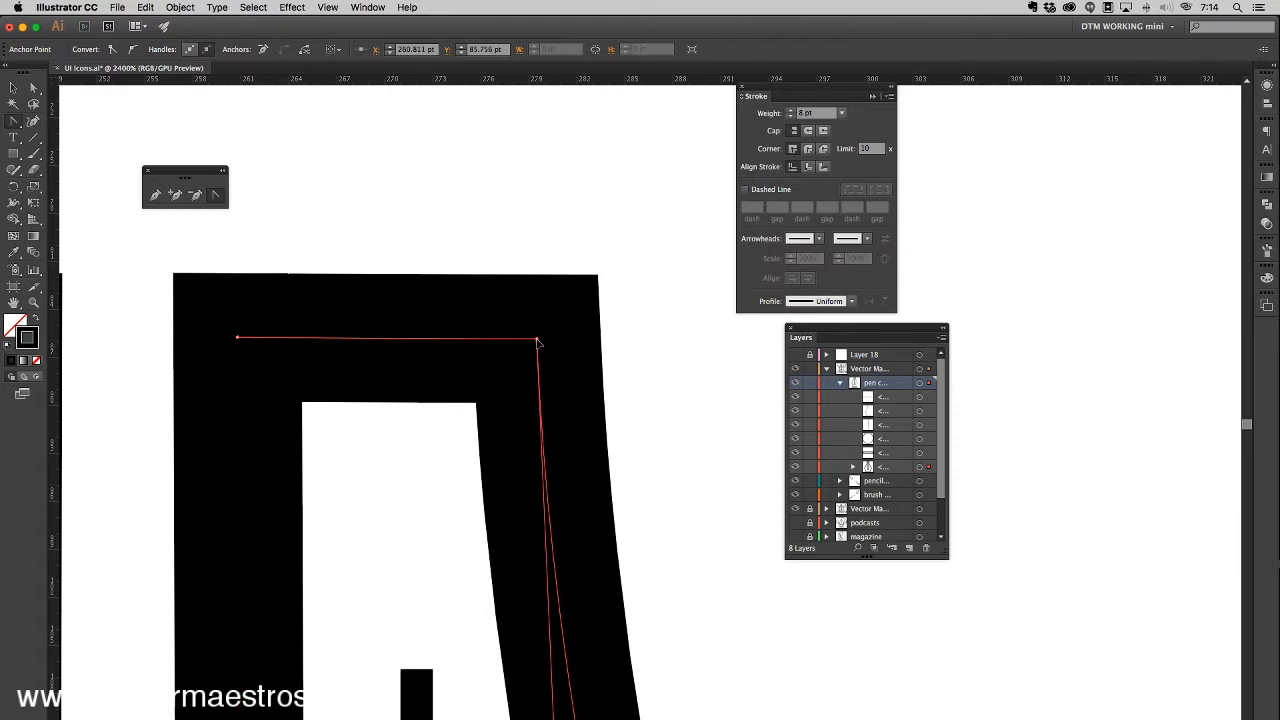
drag(537, 343, 537, 343)
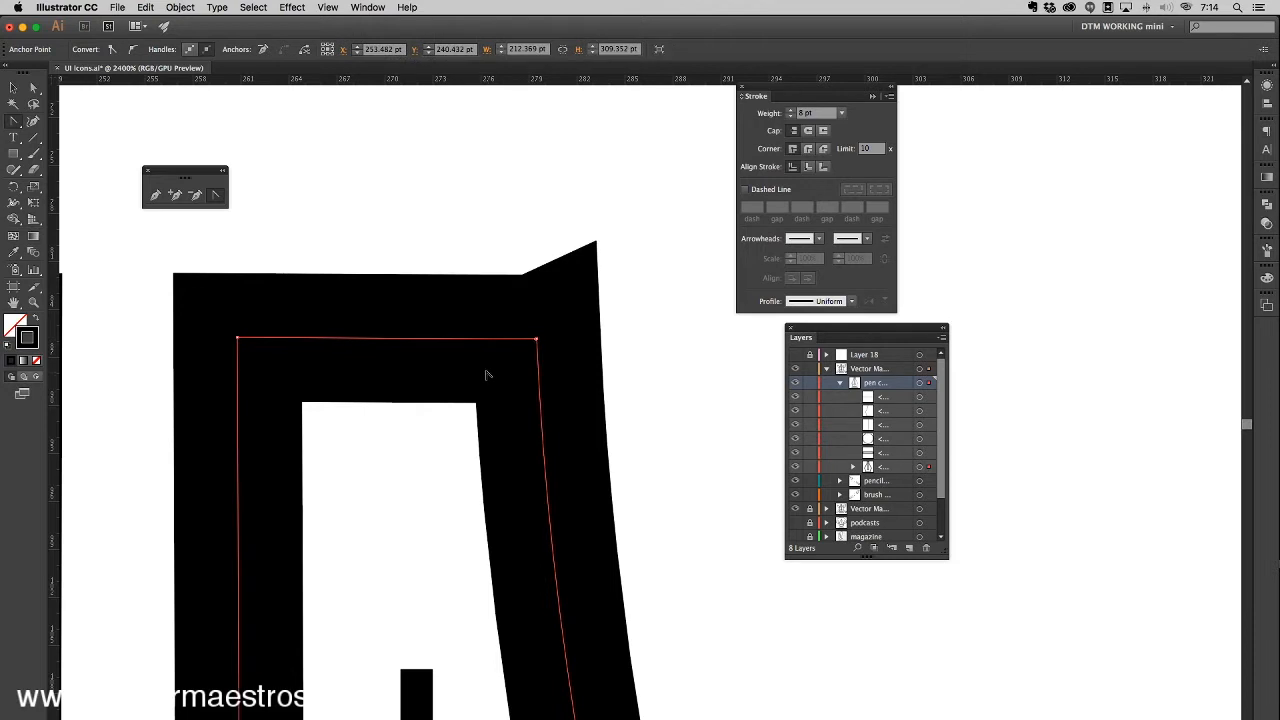
key(super+z)
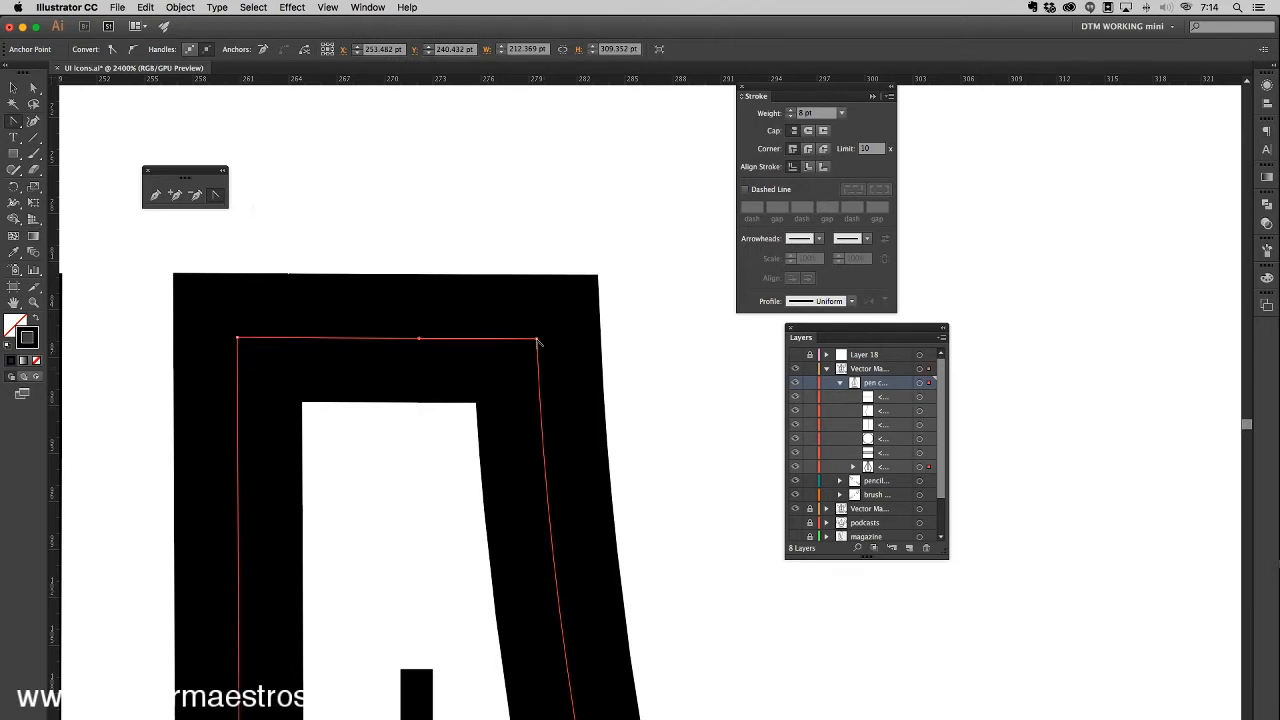
key(super+minus)
key(super+minus)
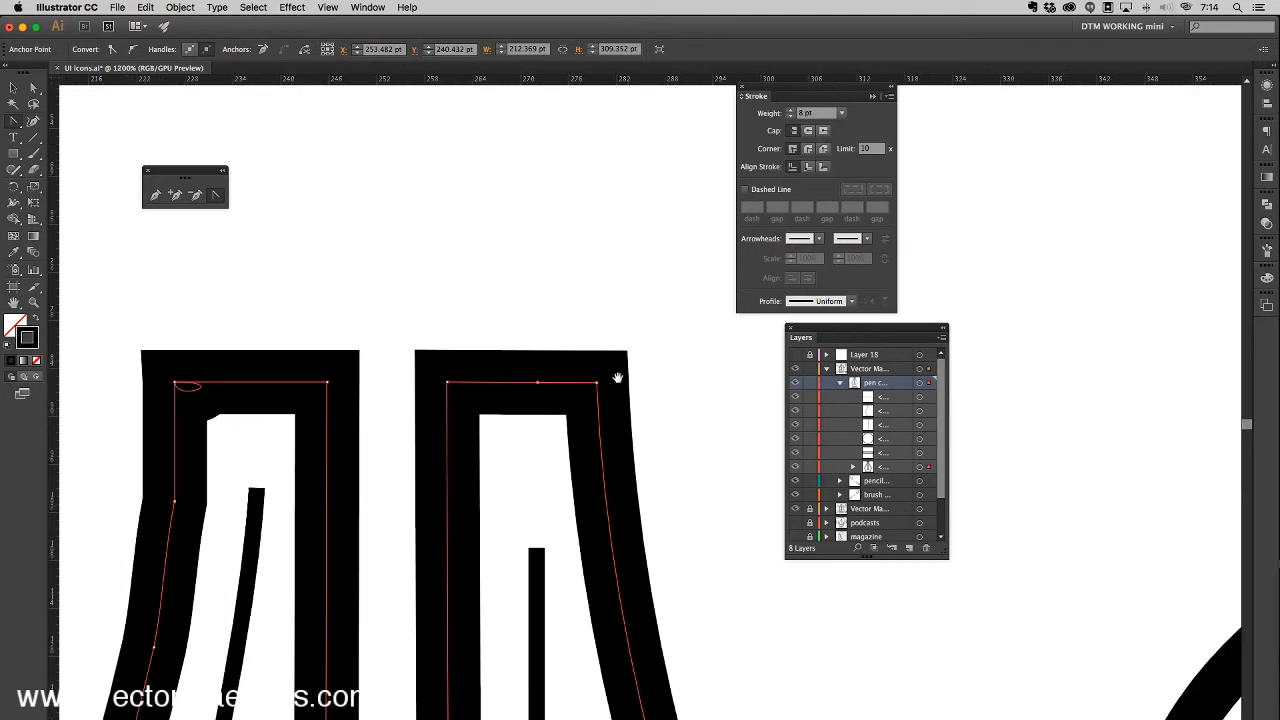
drag(617, 377, 488, 243)
click(467, 244)
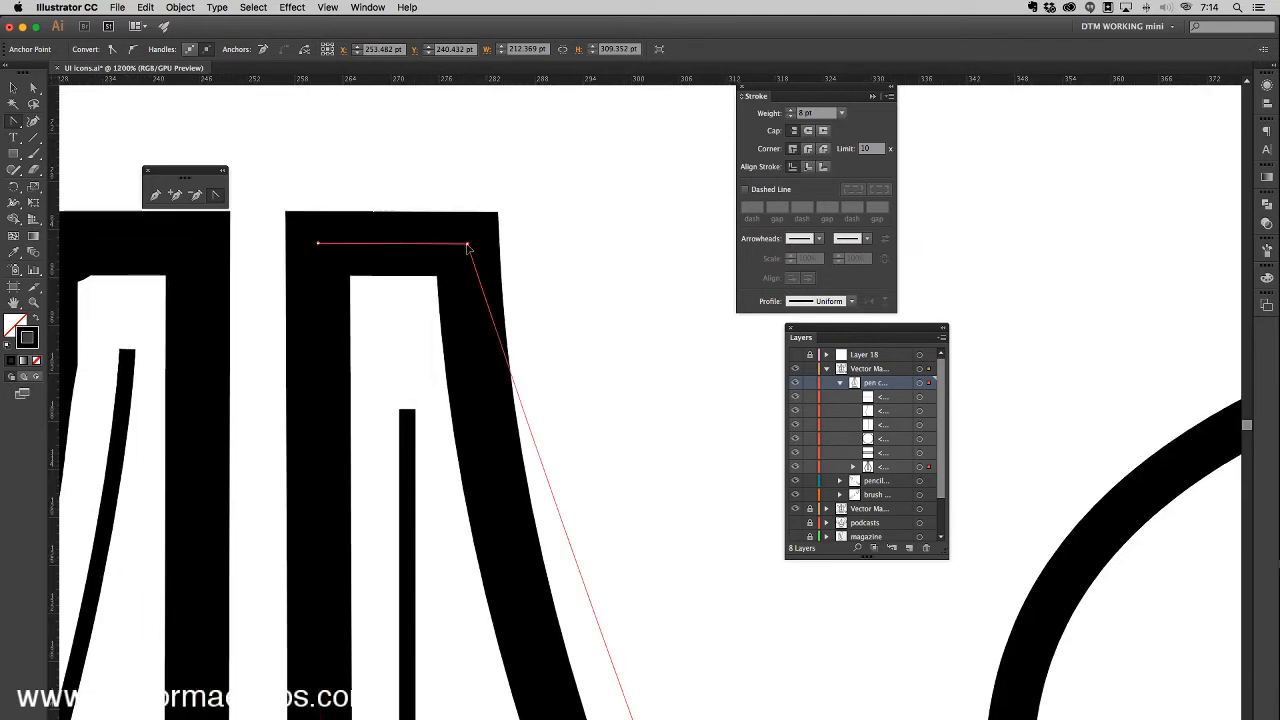
key(super+z)
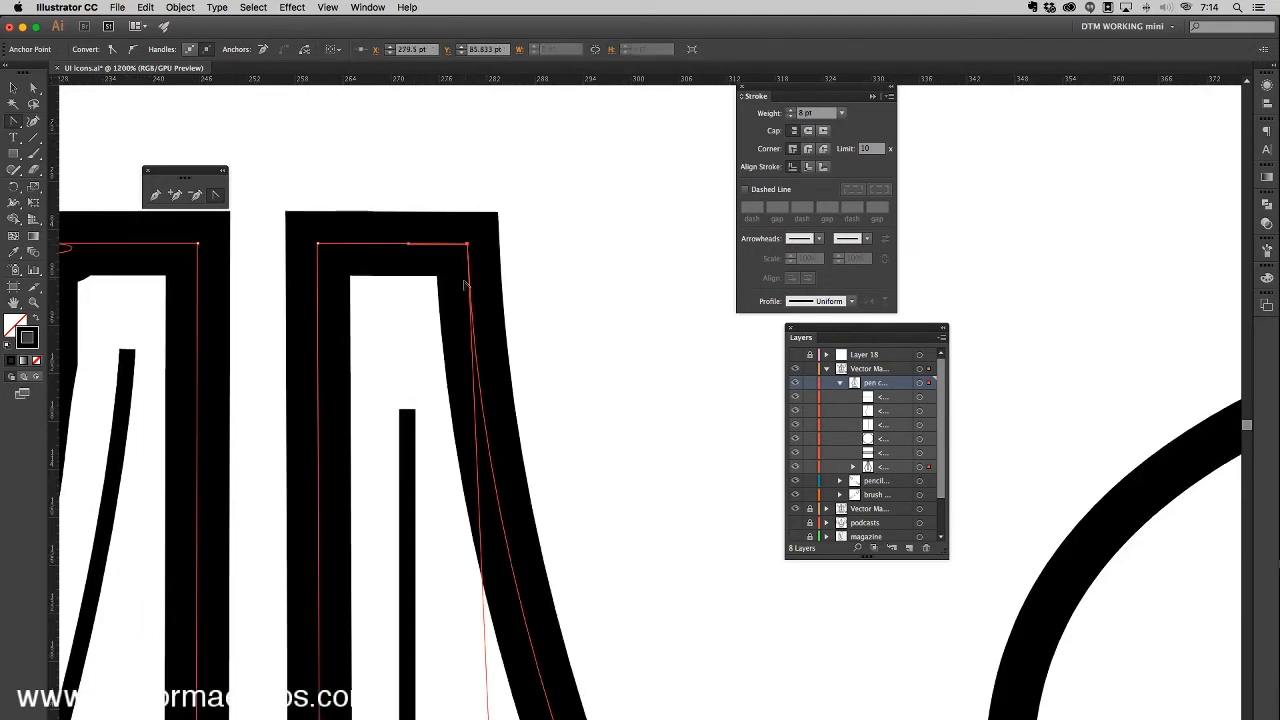
Step: Retract the handle running along the right nib half's top edge into the outer corner anchor with Direct Selection, and deselect the path
click(34, 88)
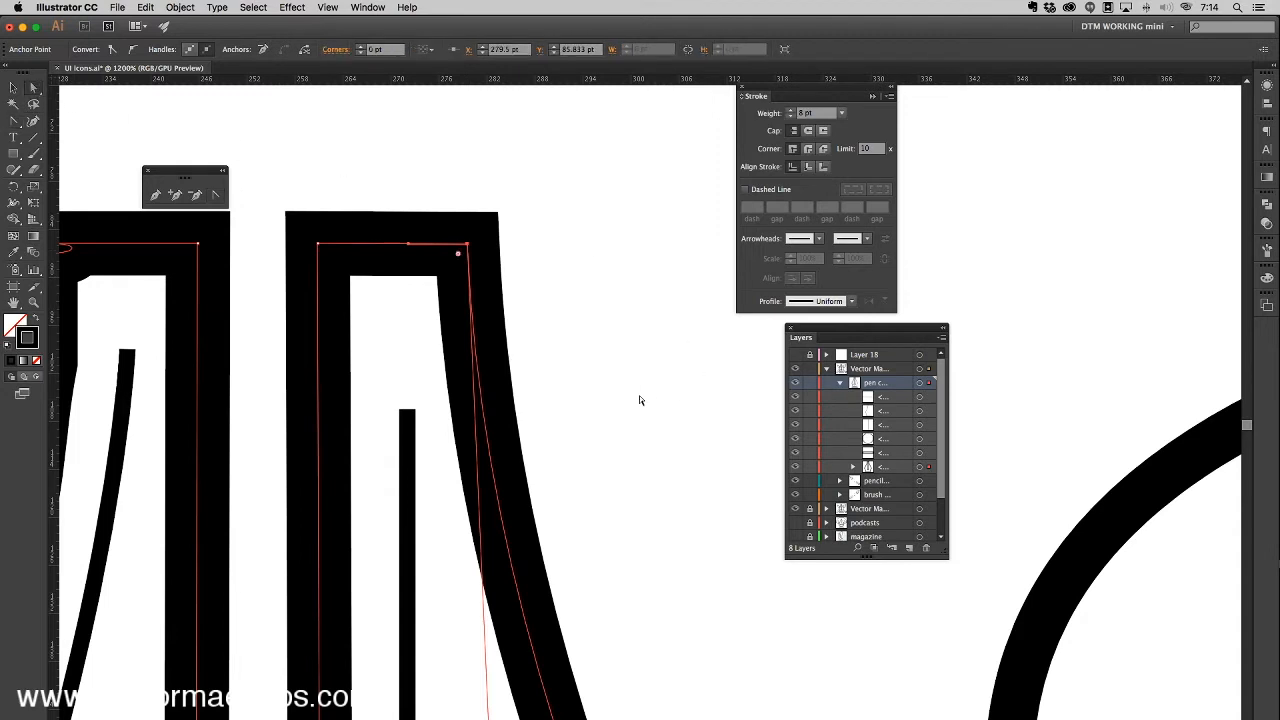
click(430, 246)
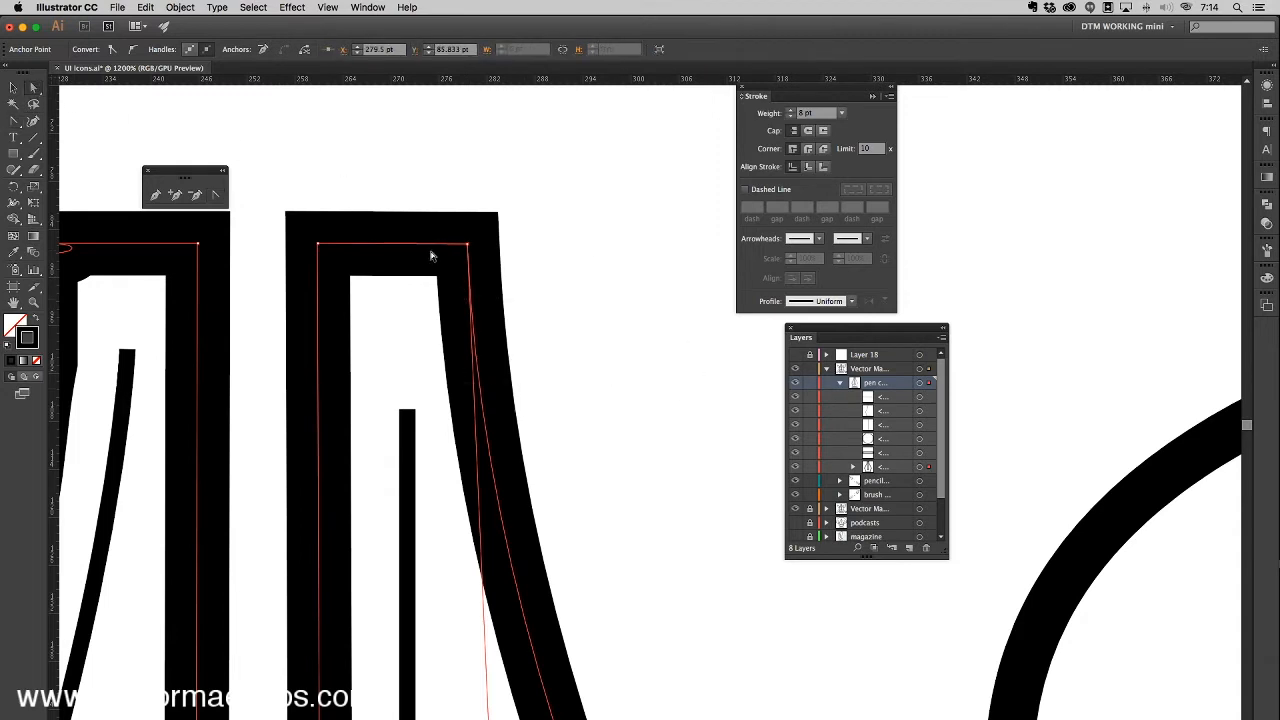
click(582, 319)
Step: Select the anchors and edge at the left nib half's outer top corner to inspect their handles
scroll(640, 323, left, 5)
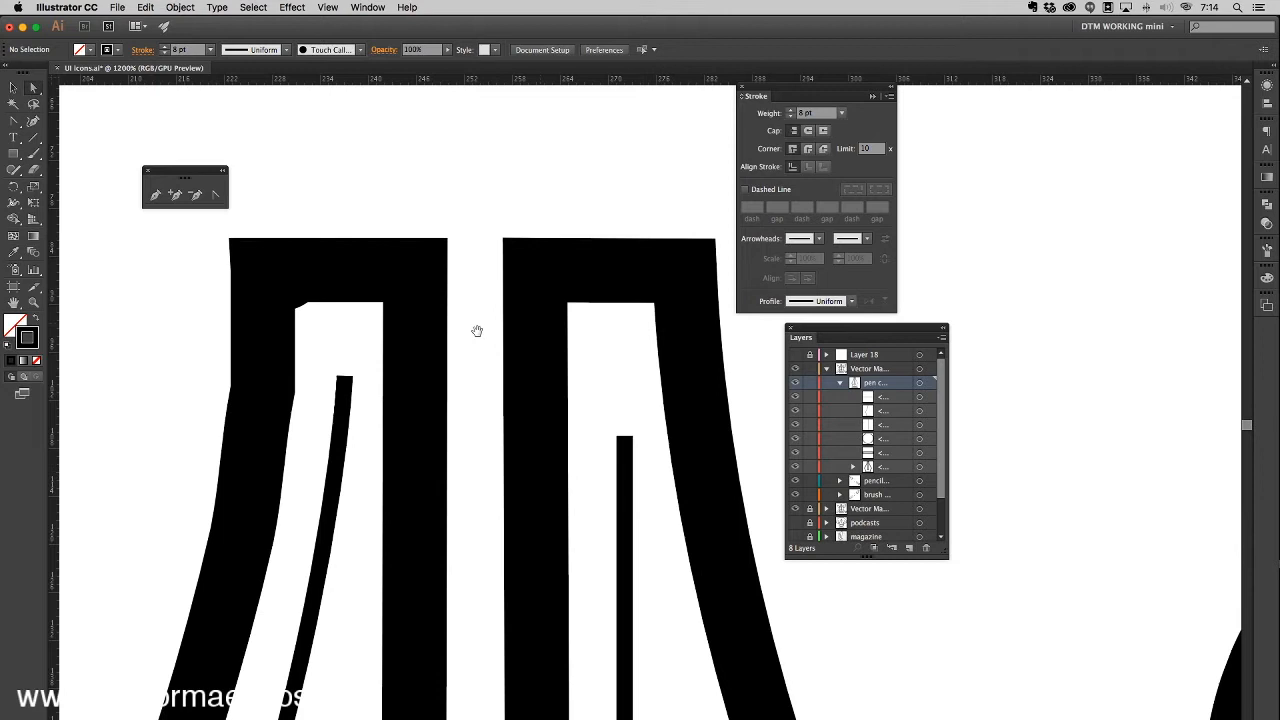
mouse_move(377, 402)
mouse_down()
mouse_move(543, 286)
mouse_move(437, 371)
mouse_move(371, 380)
mouse_up()
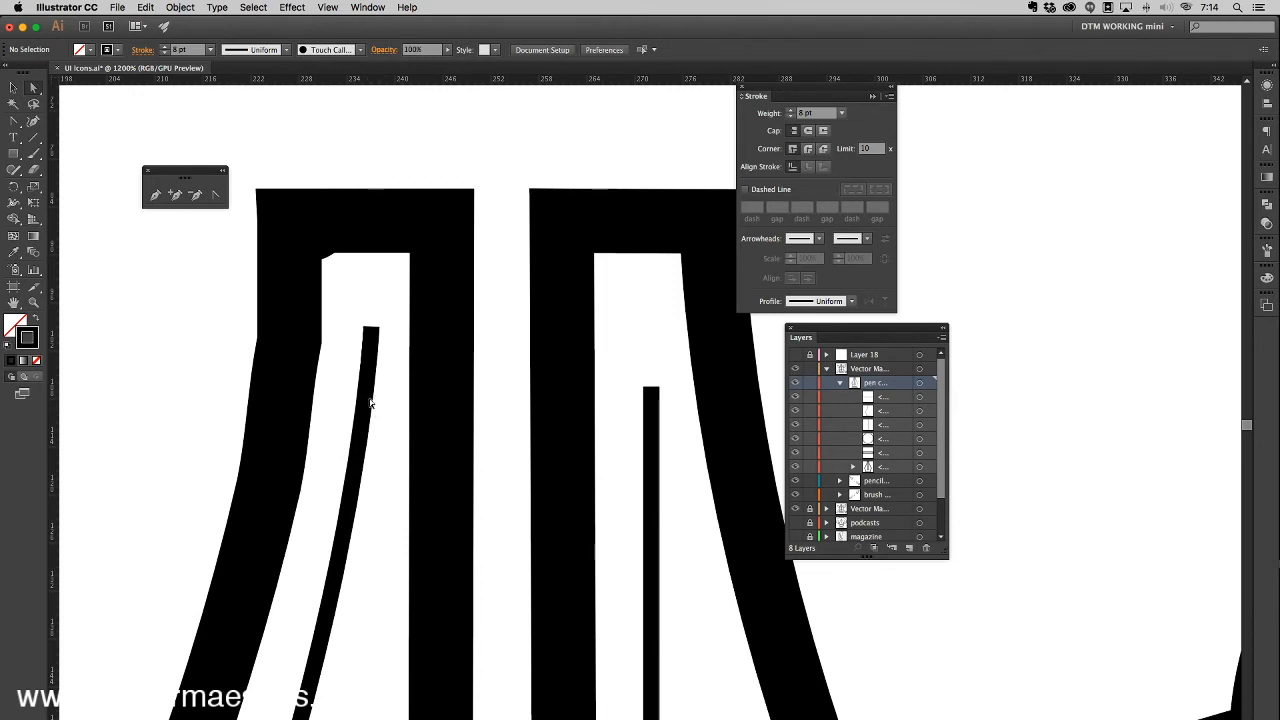
drag(238, 168, 310, 322)
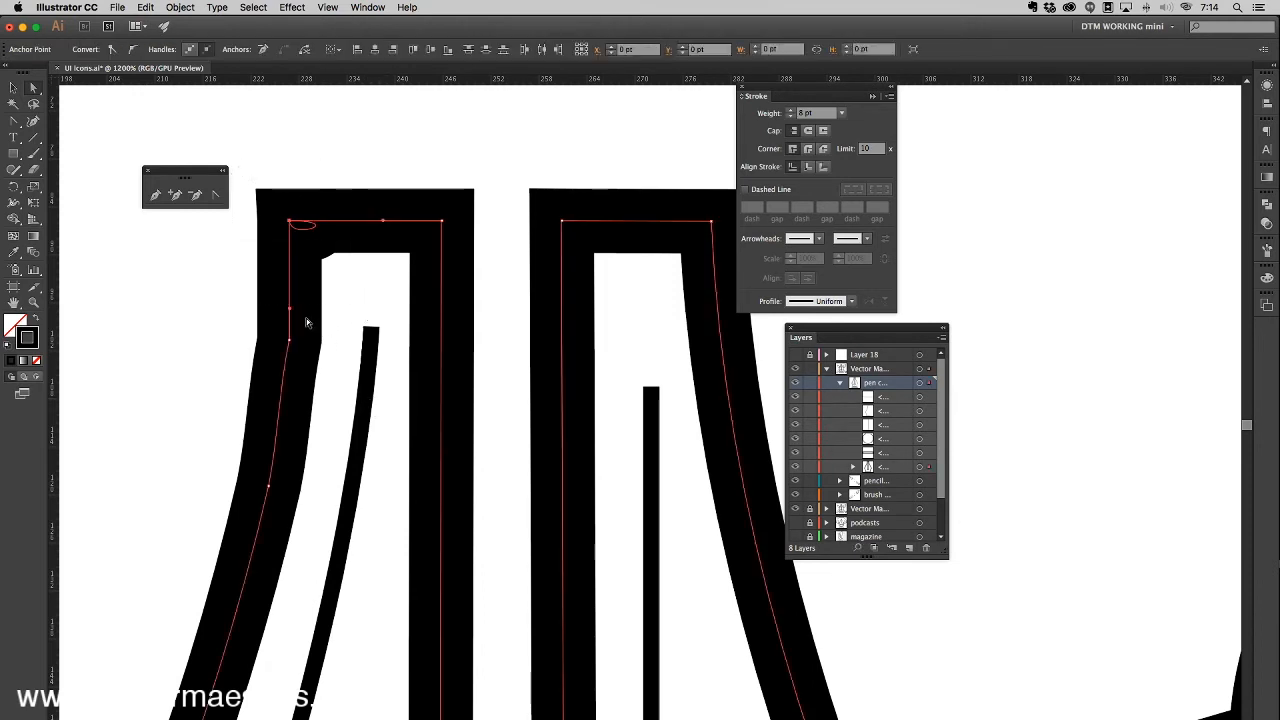
drag(251, 257, 322, 304)
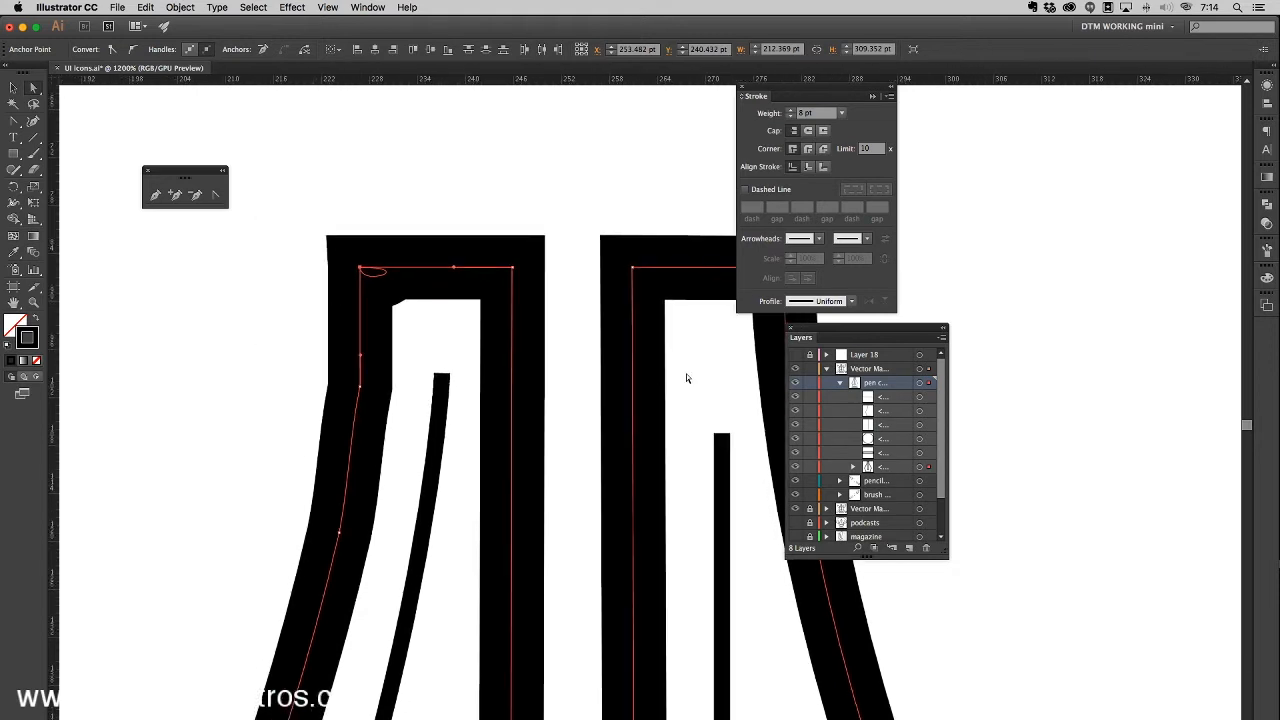
Step: Show and unlock Layer 18 with the guides, and lock the expanded Vector Maestro layer
click(795, 355)
click(809, 369)
click(811, 355)
click(826, 355)
click(826, 355)
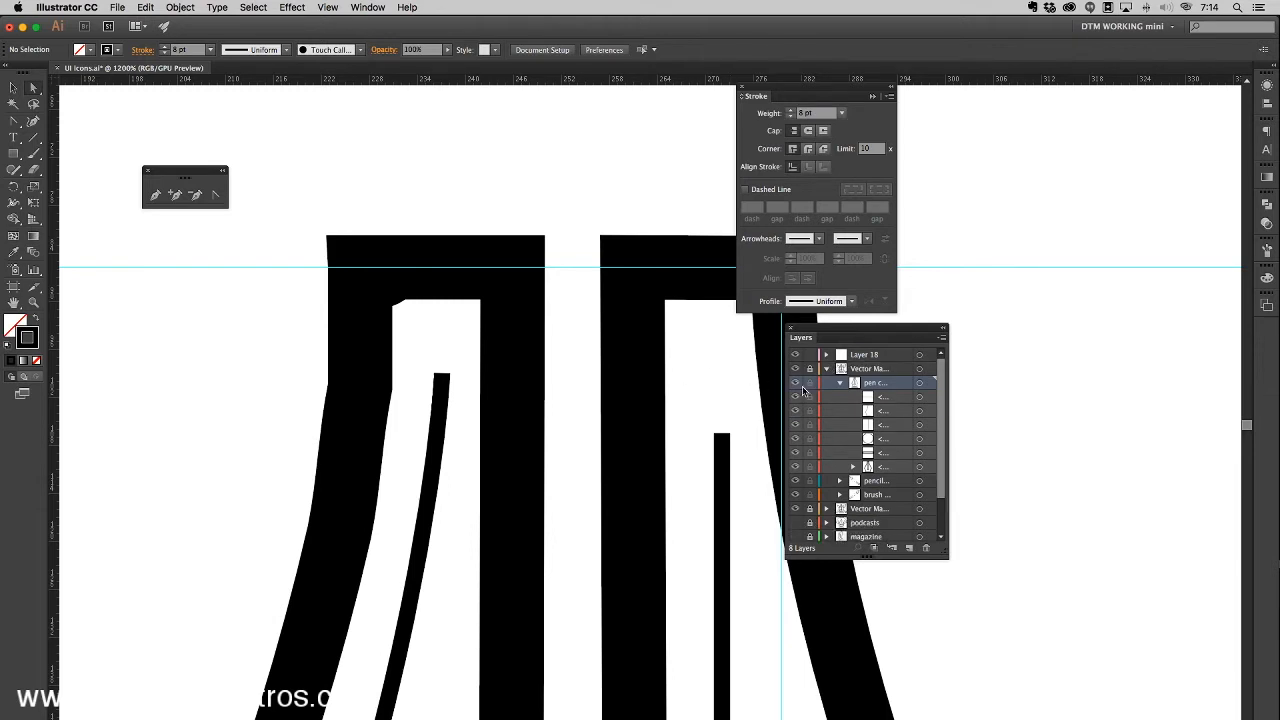
Step: Unlock the expanded Vector Maestro layer and select all artwork on its pen sublayer to reveal the nib's paths and anchors
click(810, 369)
click(796, 384)
click(796, 384)
click(920, 384)
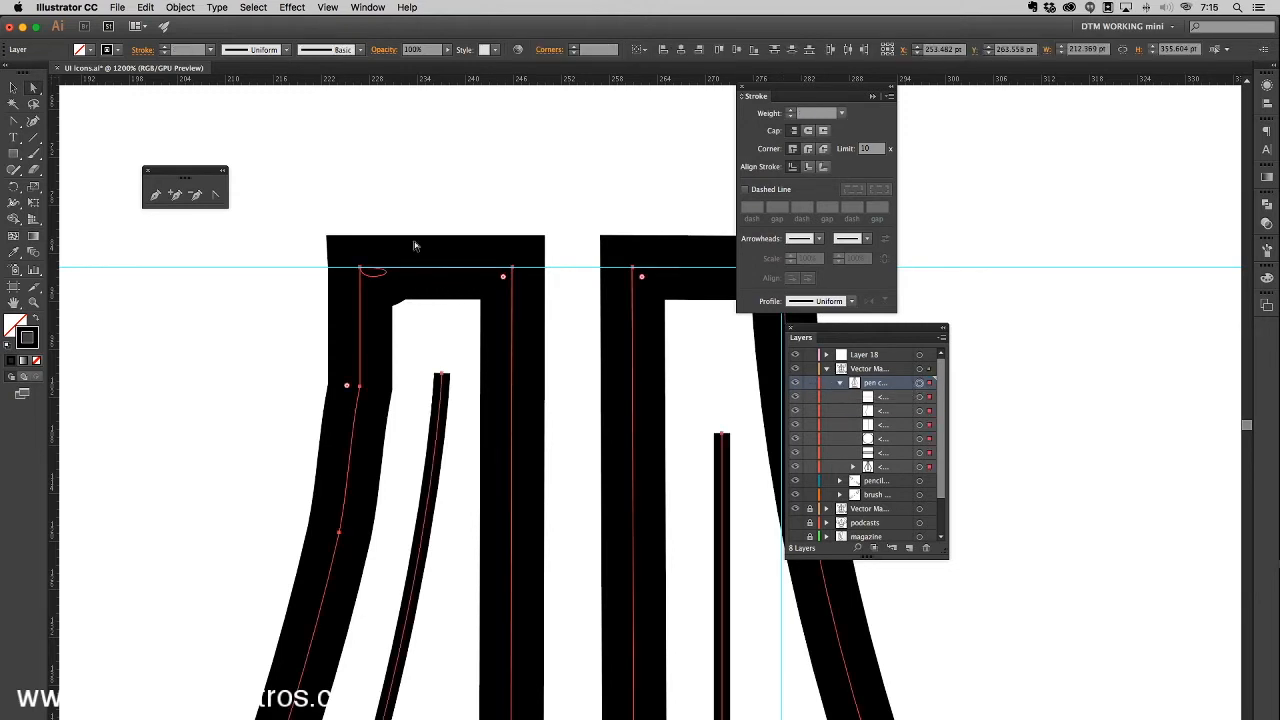
drag(424, 262, 423, 165)
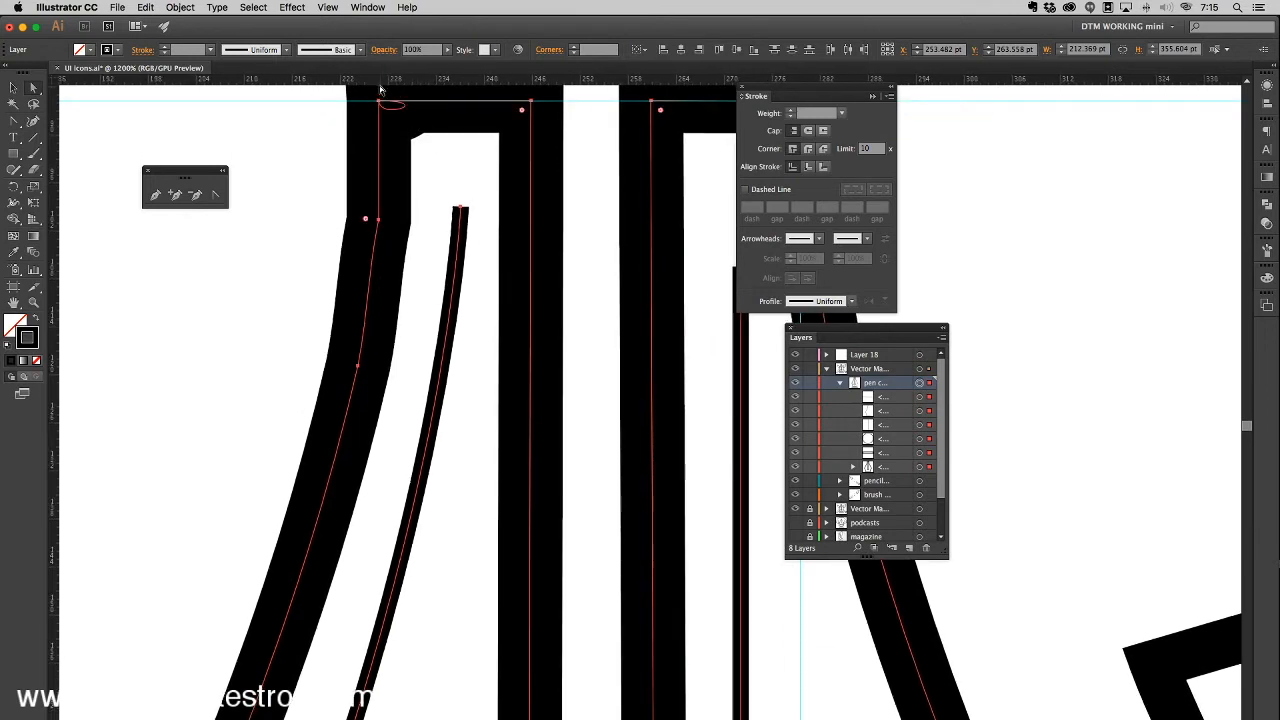
Step: Lock the Vector Maestro layer and place a vertical guide on Layer 18 at about X 226.67 pt, along the left nib half's outer edge
click(810, 369)
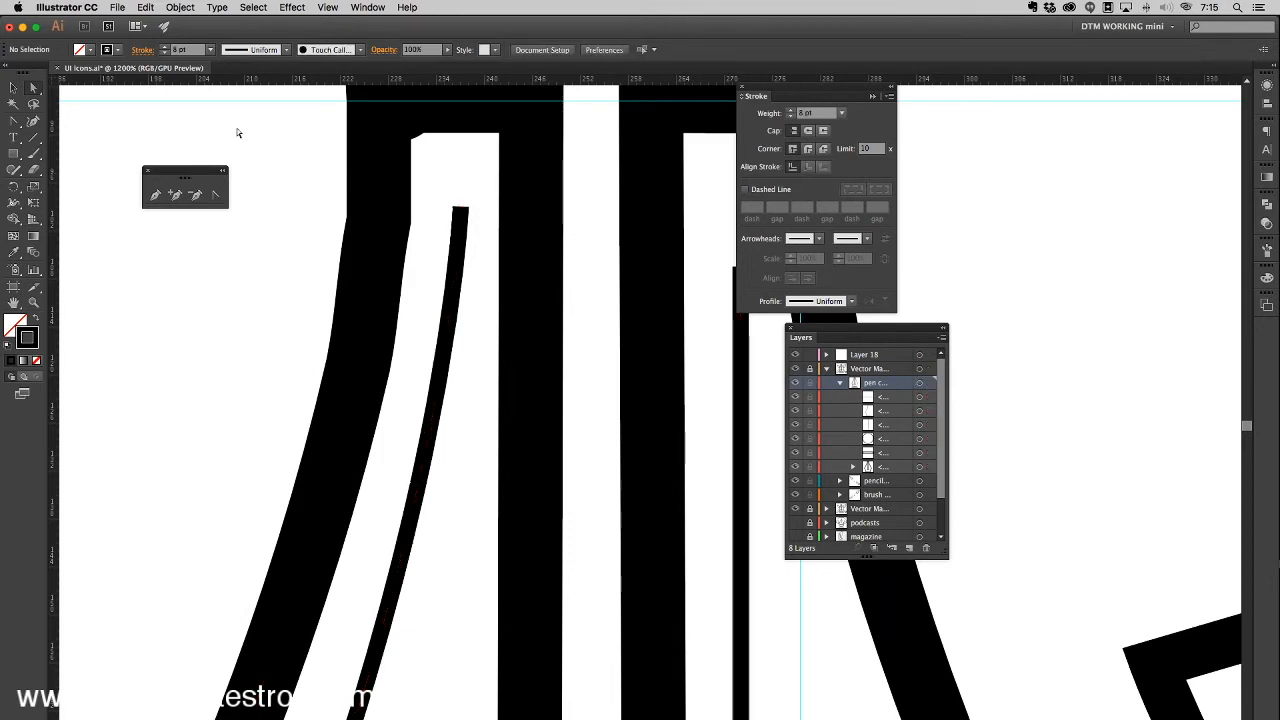
click(845, 356)
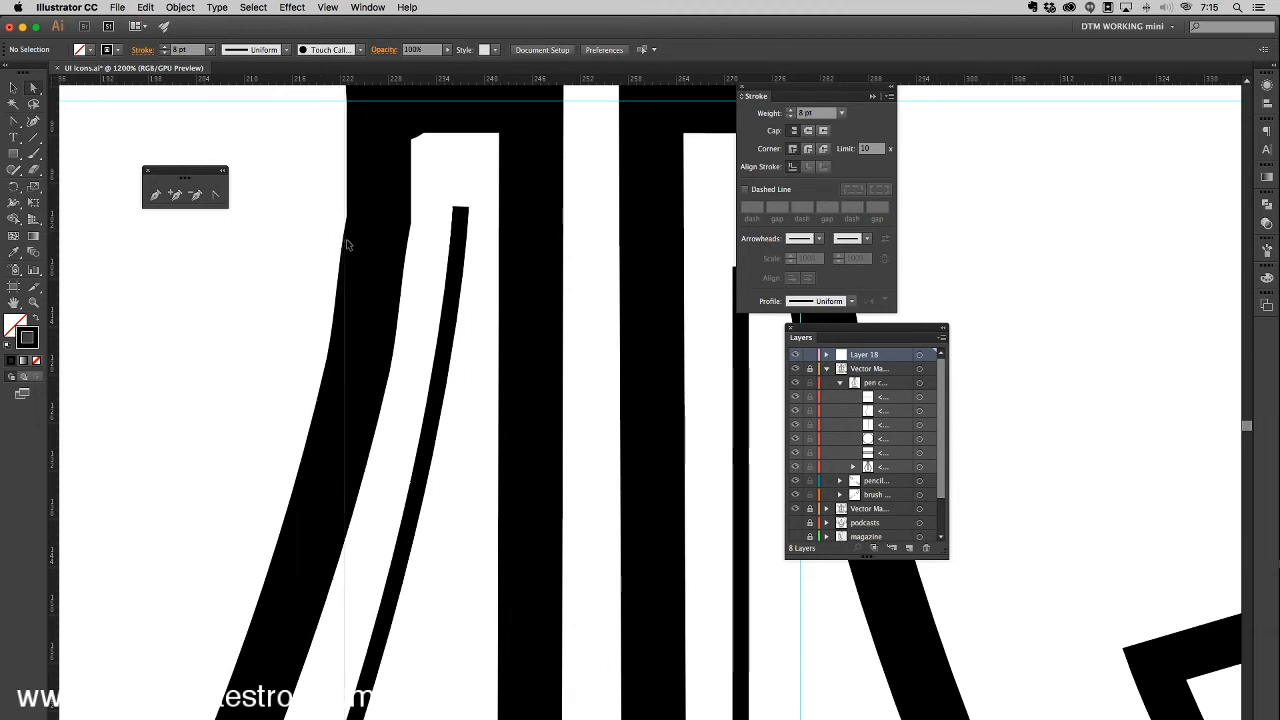
click(377, 244)
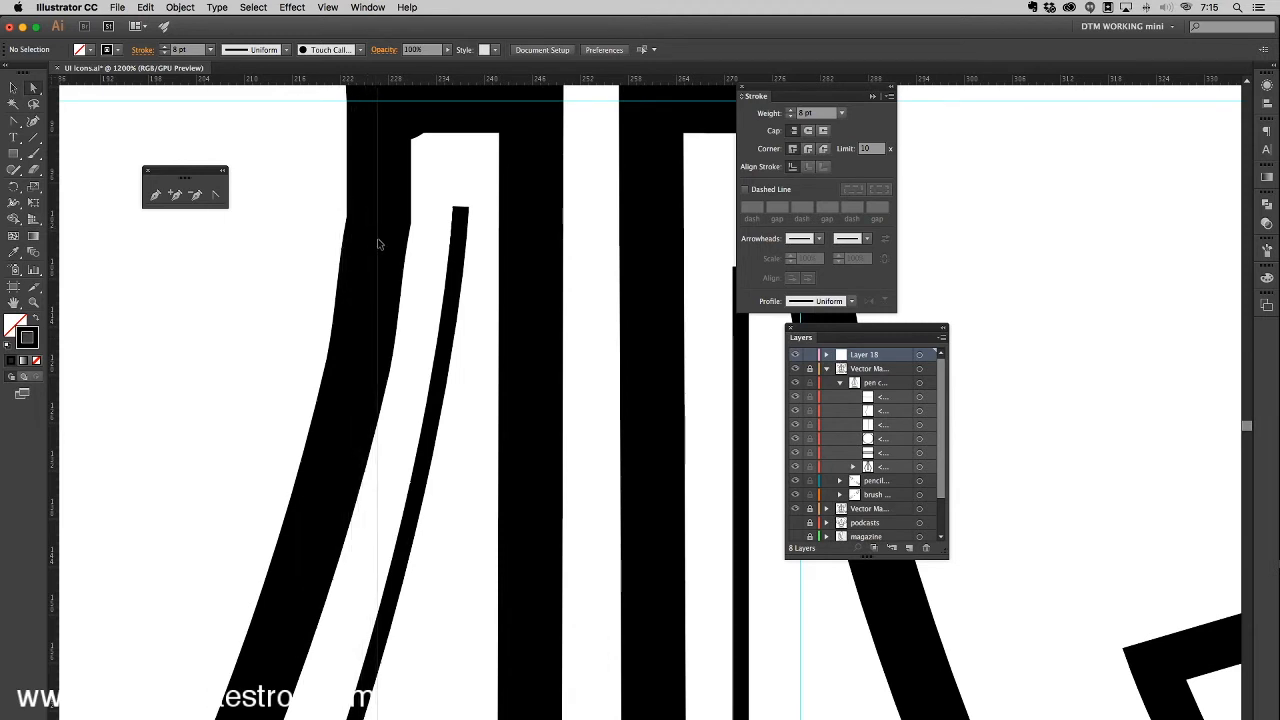
Step: Unlock the Vector Maestro layer and select the pen sublayer's artwork to check the nib's top corners against the guides
click(810, 369)
click(920, 383)
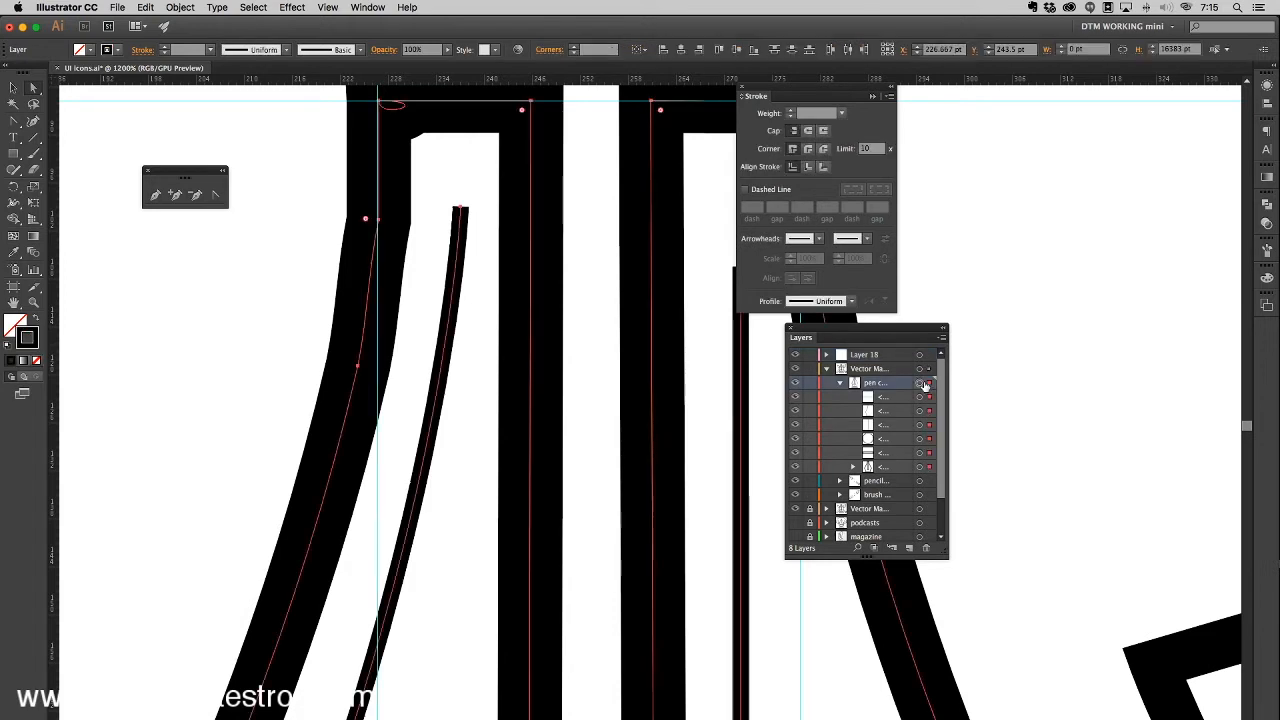
key(super+=)
drag(454, 333, 517, 617)
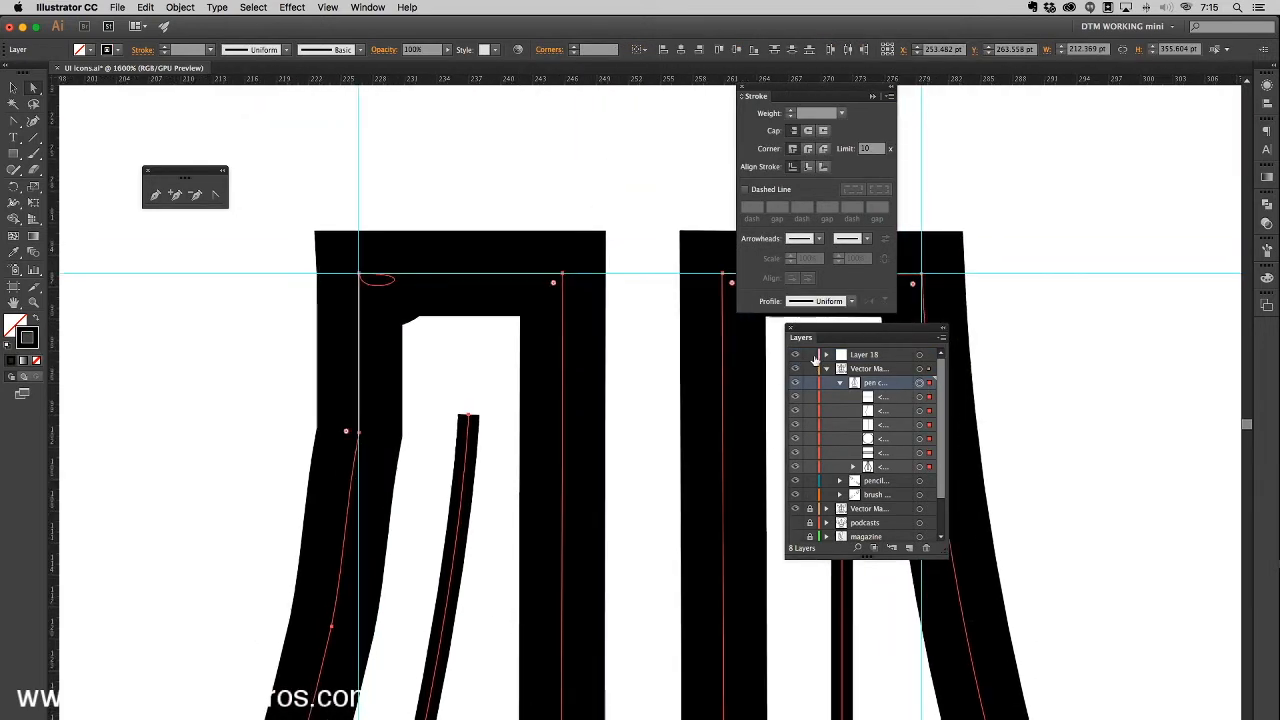
Step: Lock Layer 18, rename it guides, and hide it
double_click(877, 357)
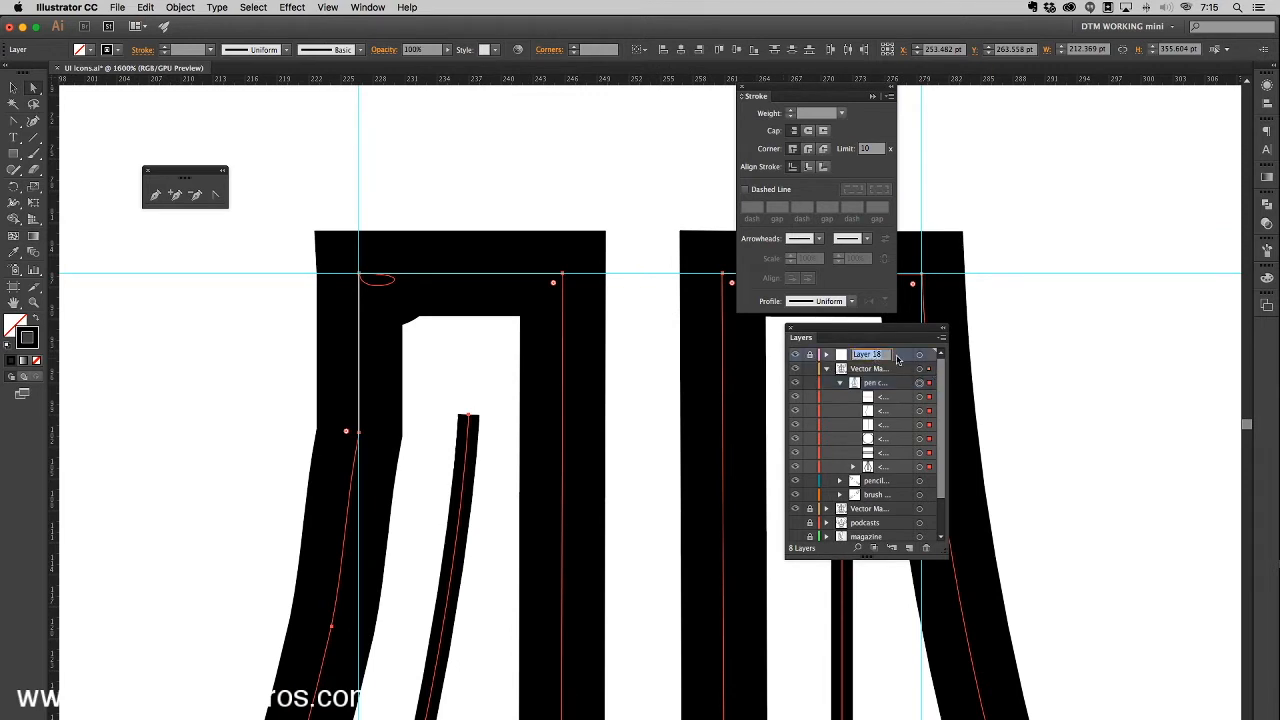
text(guides)
key(Return)
click(794, 356)
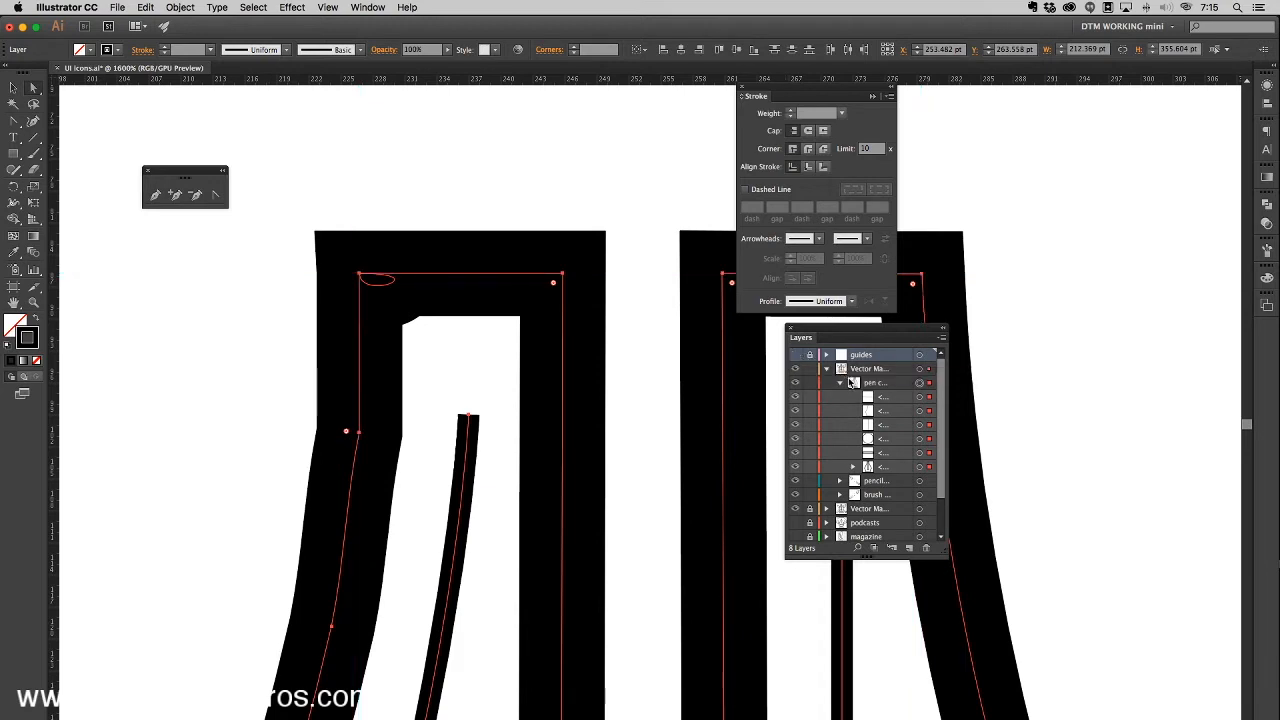
Step: Pull the stray anchor down and inward from the left nib half's outer top corner, and remove it with the Delete Anchor Point tool
drag(304, 241, 401, 282)
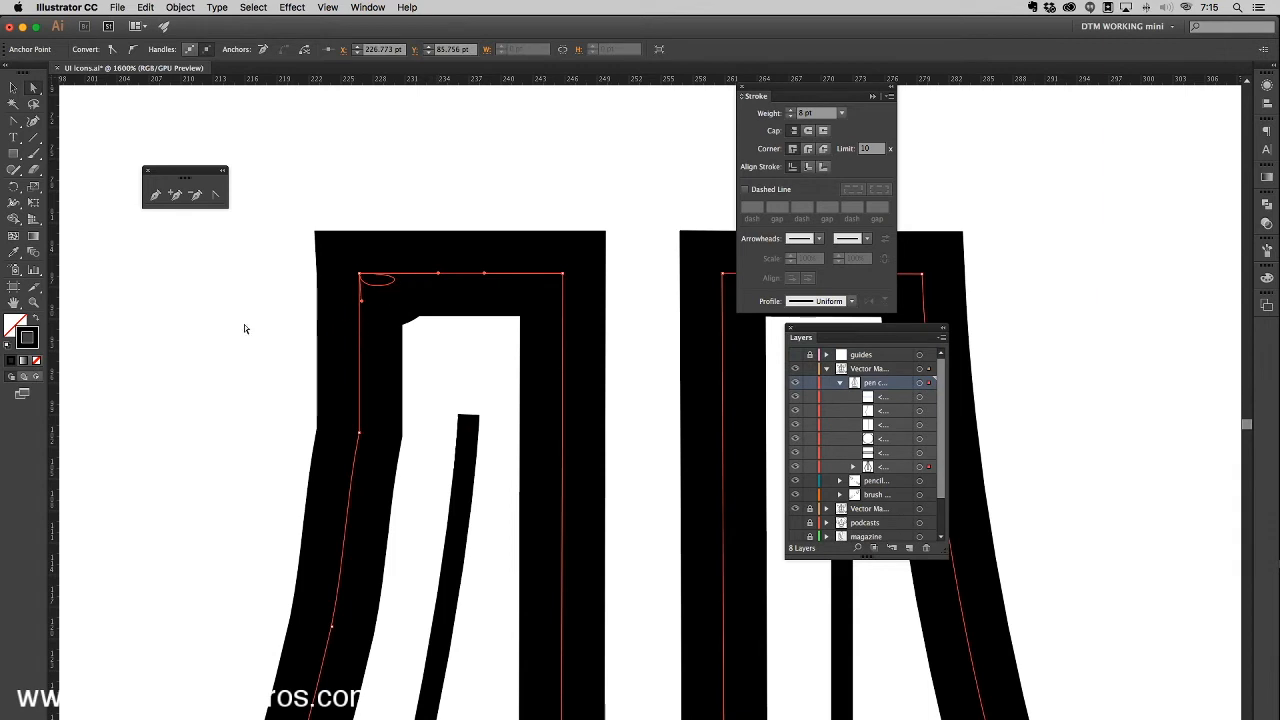
click(360, 273)
key(super+shift+a)
key(super+equal)
drag(318, 262, 538, 382)
click(436, 318)
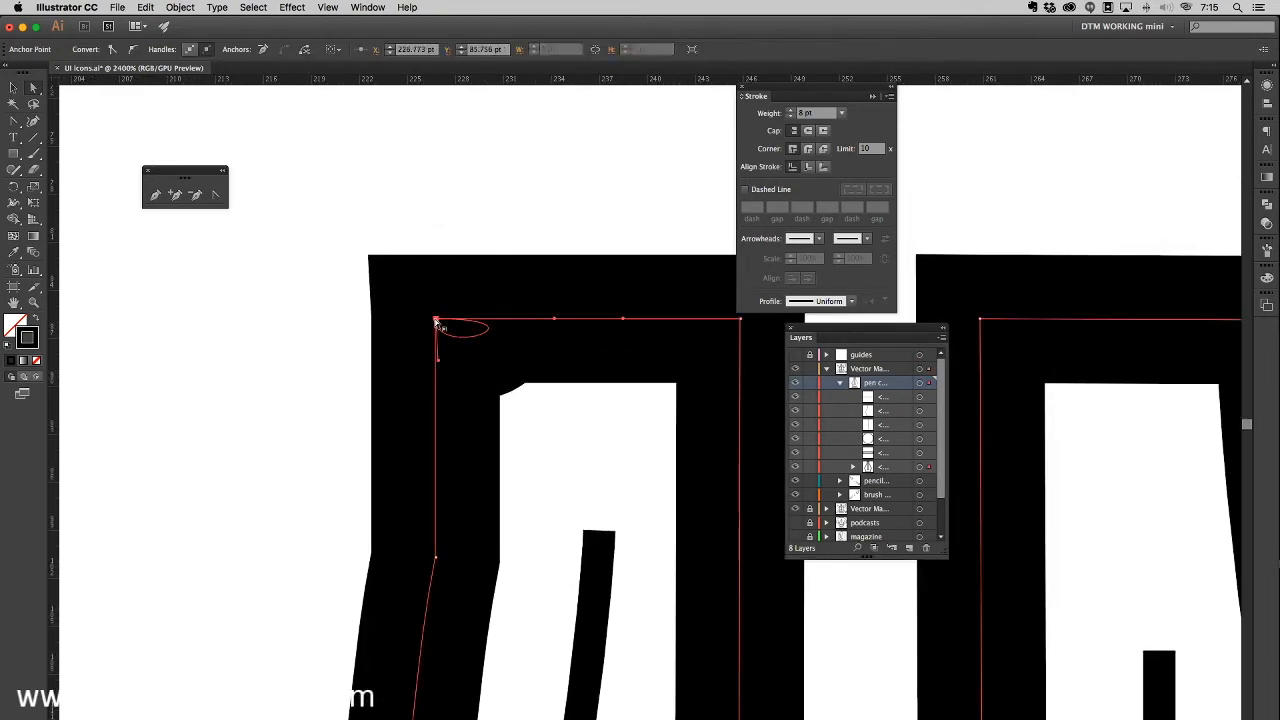
mouse_move(436, 321)
mouse_down()
mouse_move(390, 352)
mouse_move(488, 370)
mouse_up()
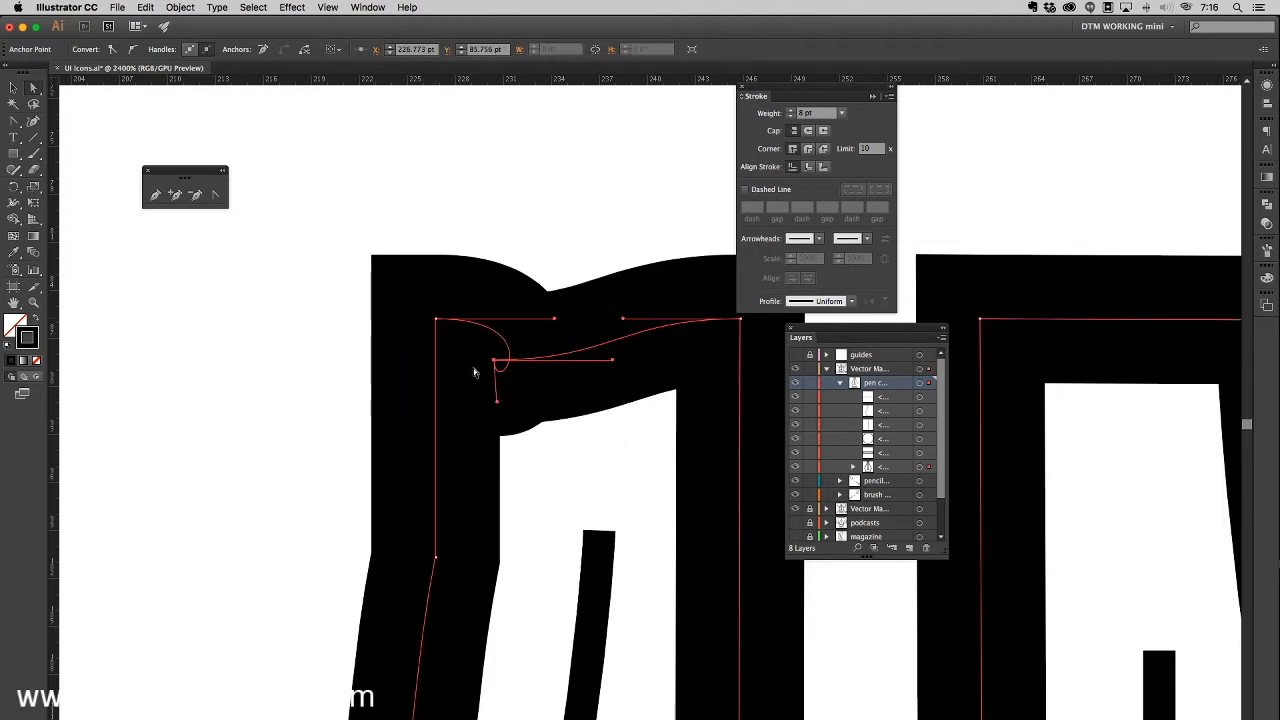
click(195, 194)
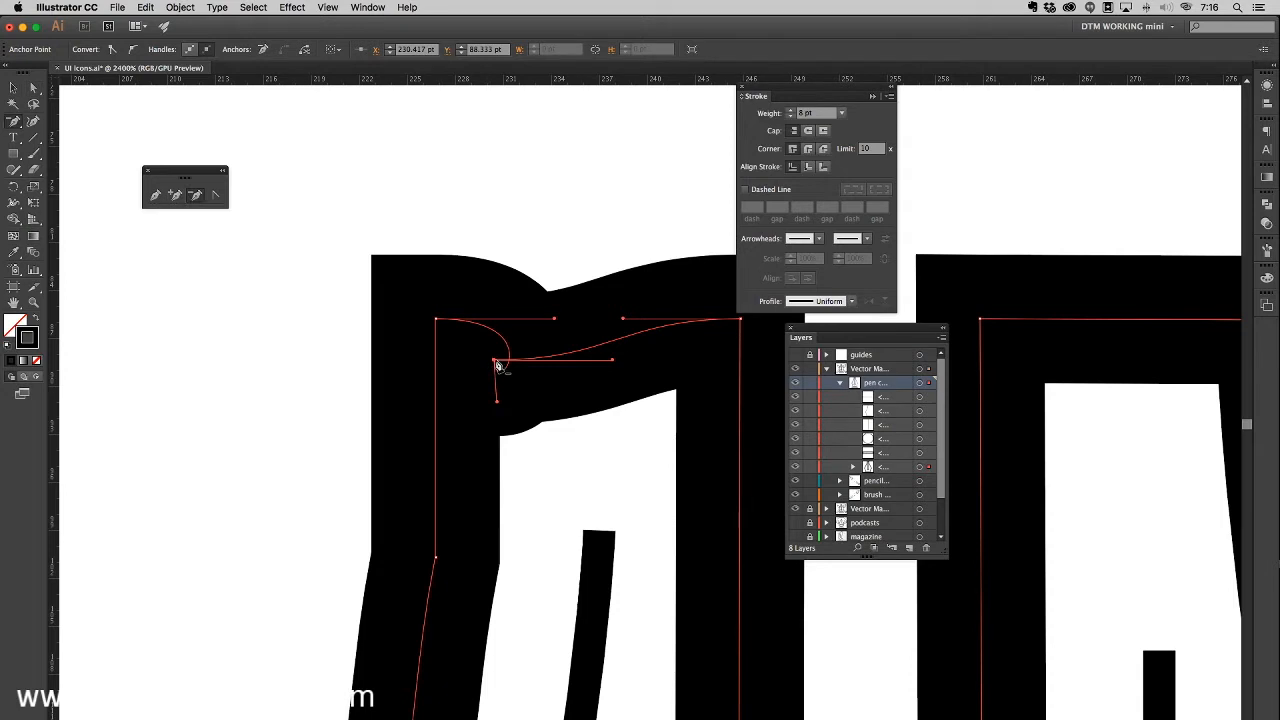
click(495, 366)
Step: Remove the curve handle from the left nib half's inner top corner with the Anchor Point tool
drag(520, 270, 244, 221)
click(216, 194)
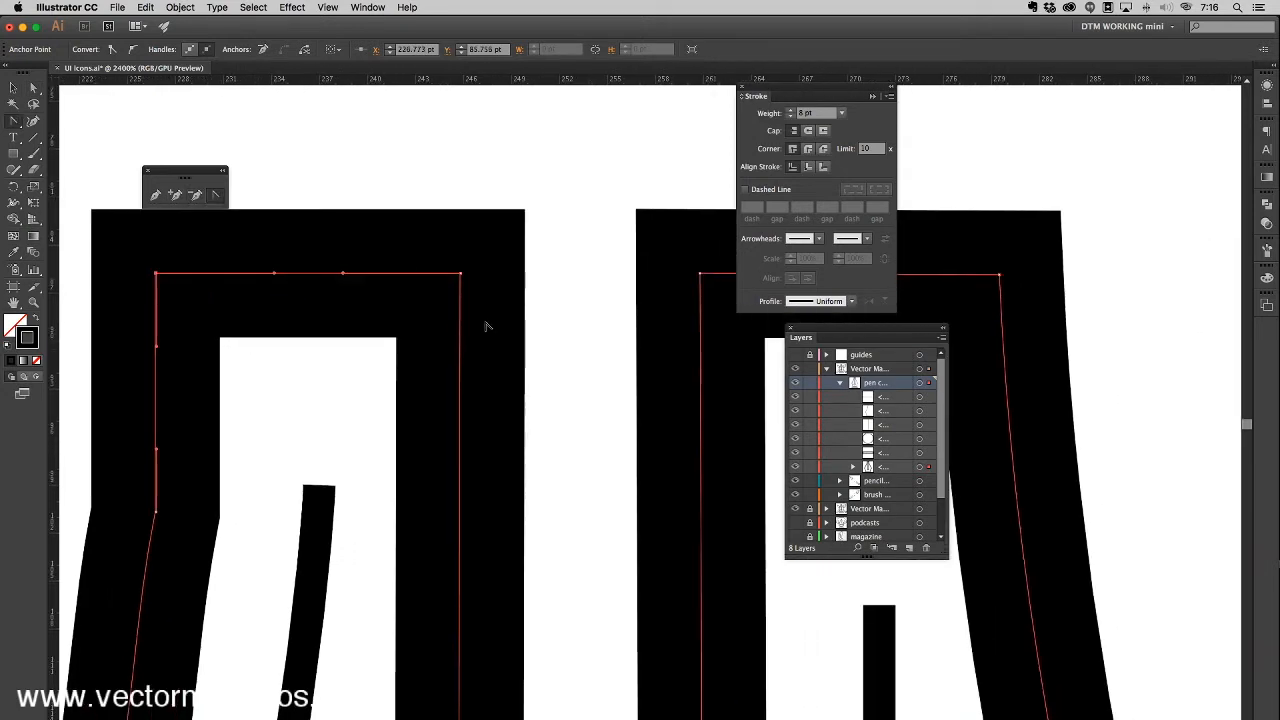
click(460, 274)
key(super+minus)
key(super+minus)
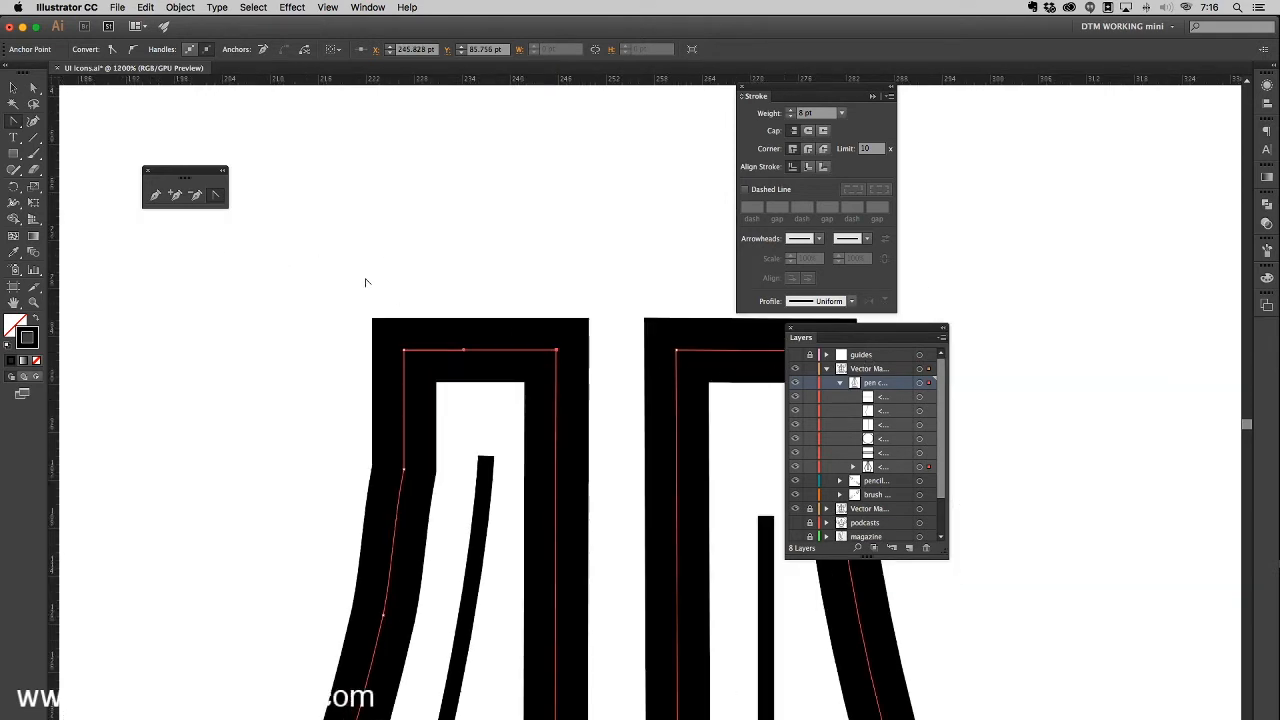
Step: Switch to Direct Selection and examine the left nib half's outer curve and its anchors at 400% zoom
click(36, 88)
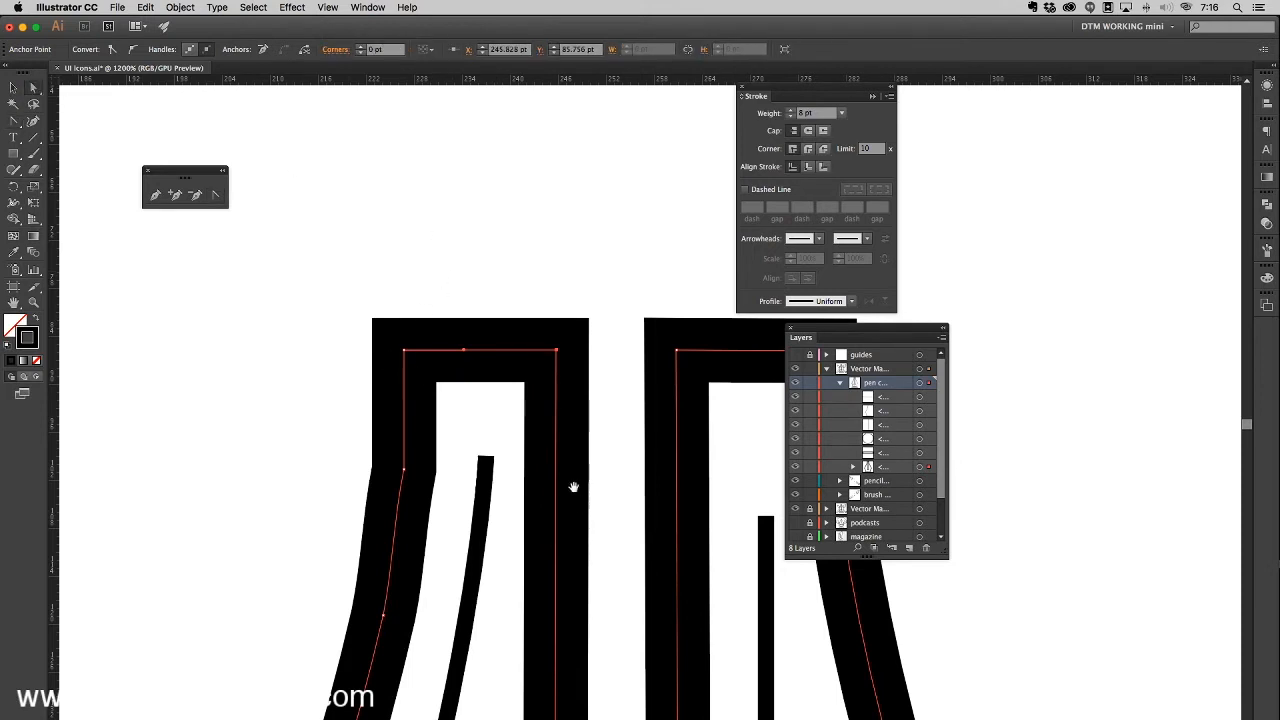
drag(577, 495, 489, 438)
key(super+minus)
key(super+minus)
key(super+minus)
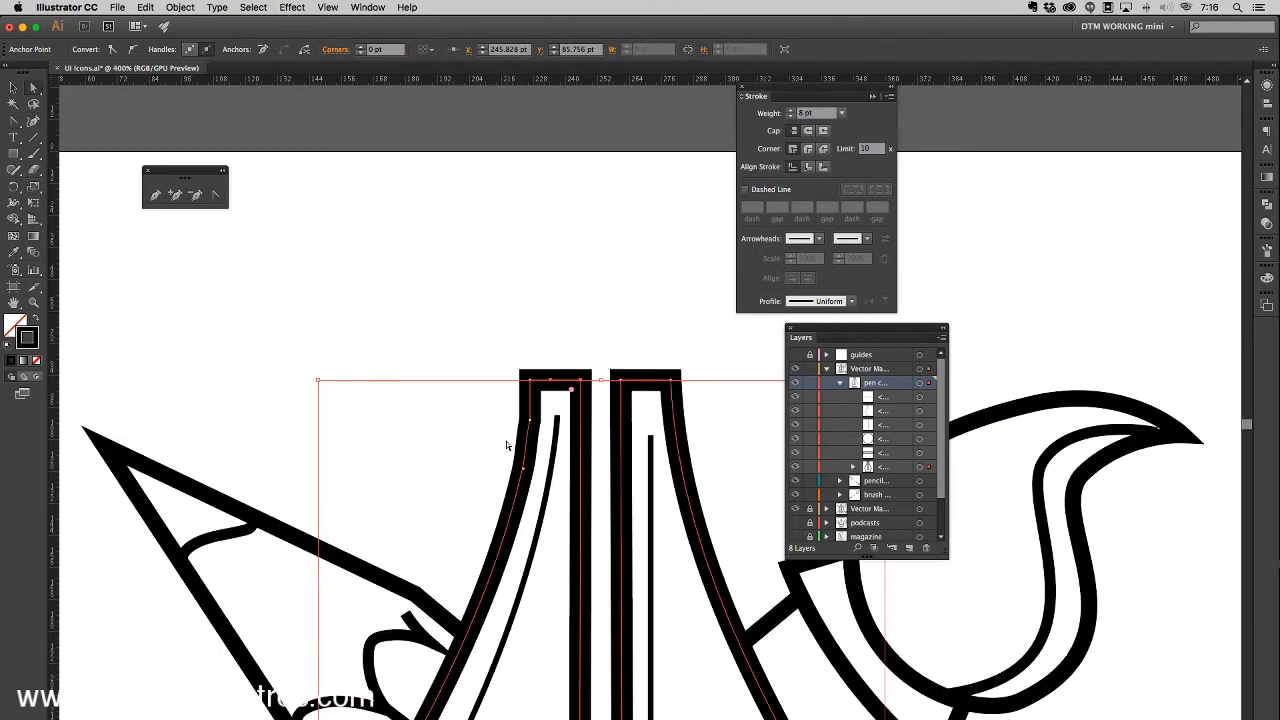
drag(603, 531, 477, 500)
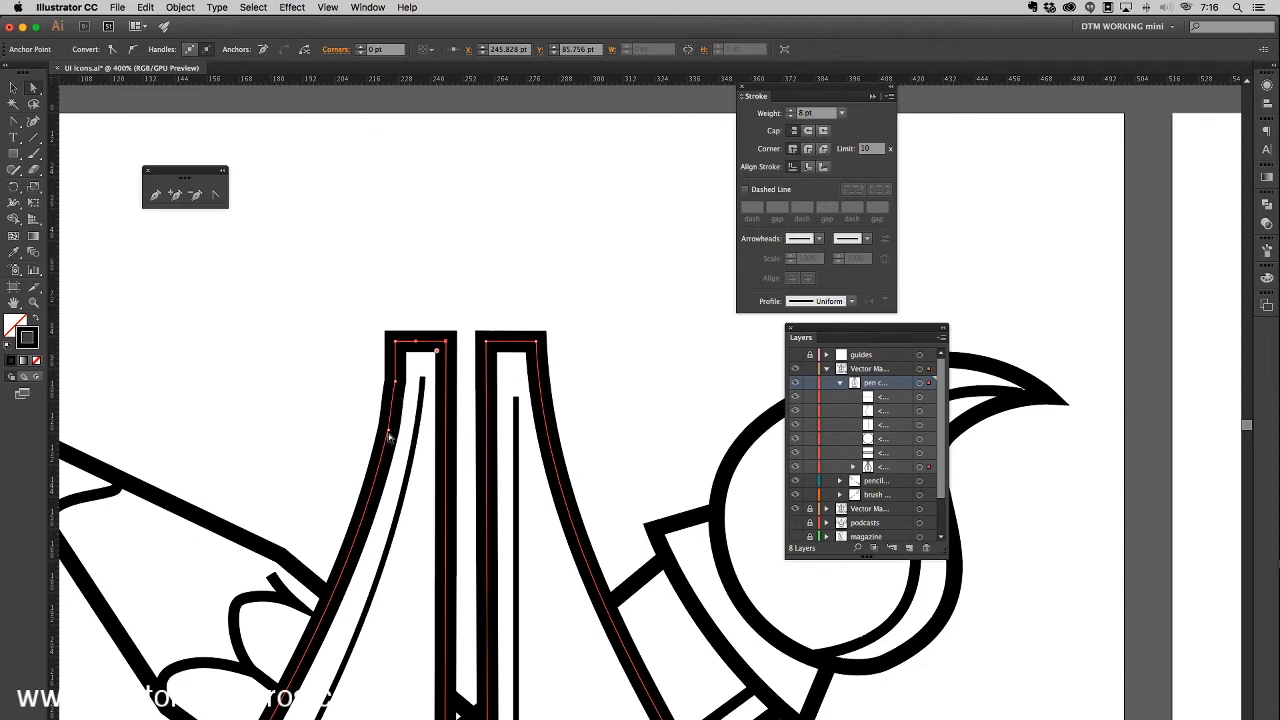
scroll(445, 430, down, 5)
scroll(445, 430, left, 4)
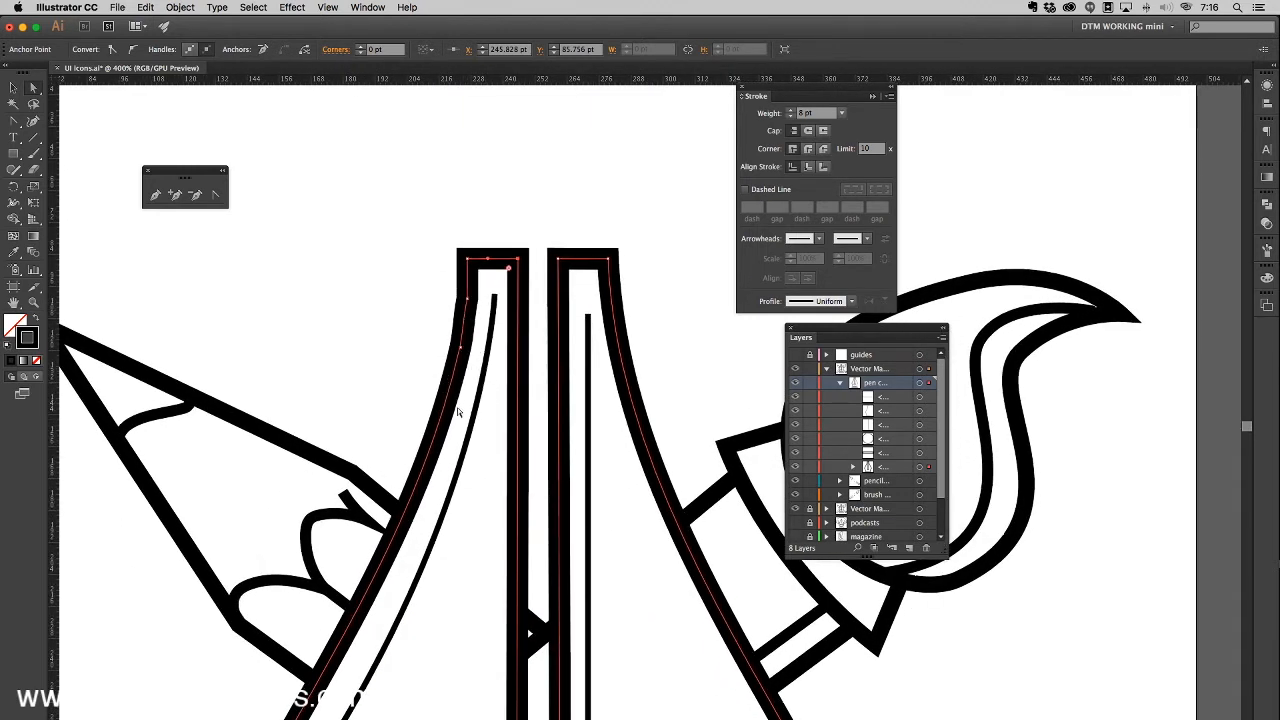
Step: Remove the stray upper anchor from the left nib half's outer edge with the Delete Anchor Point tool, and deselect the path
drag(433, 413, 430, 388)
key(super+=)
key(super+=)
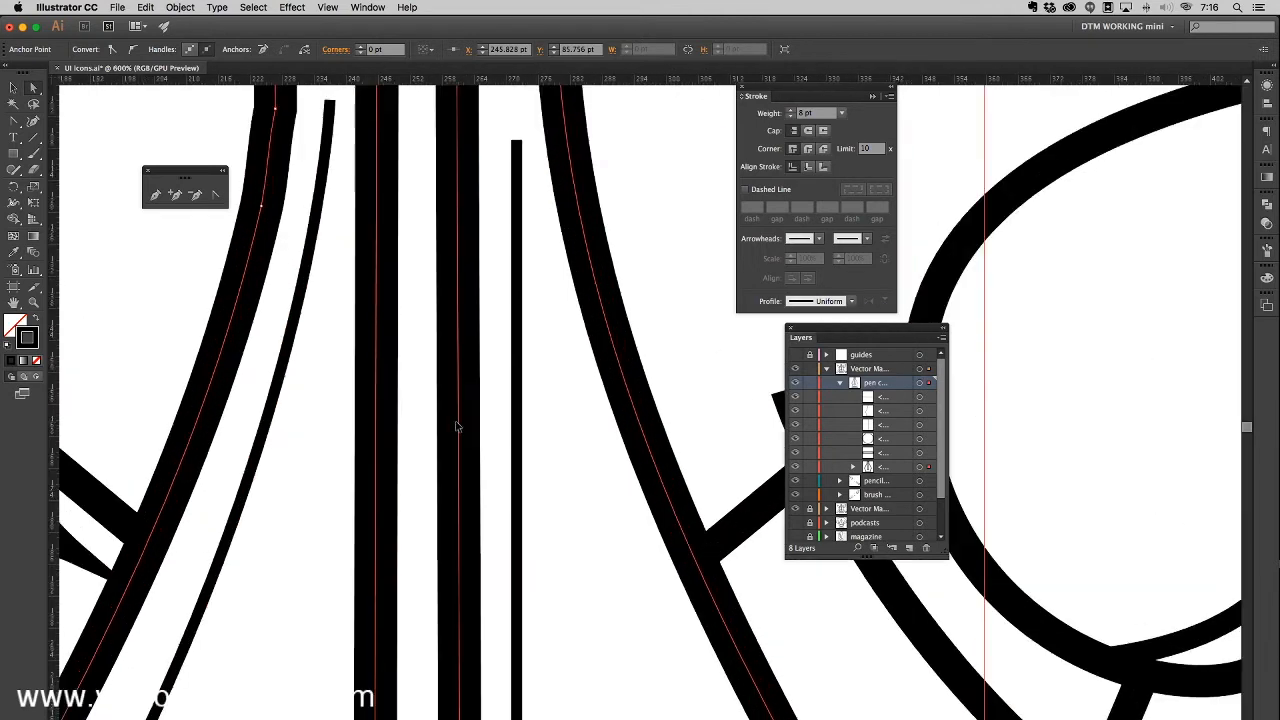
drag(430, 320, 474, 443)
click(215, 194)
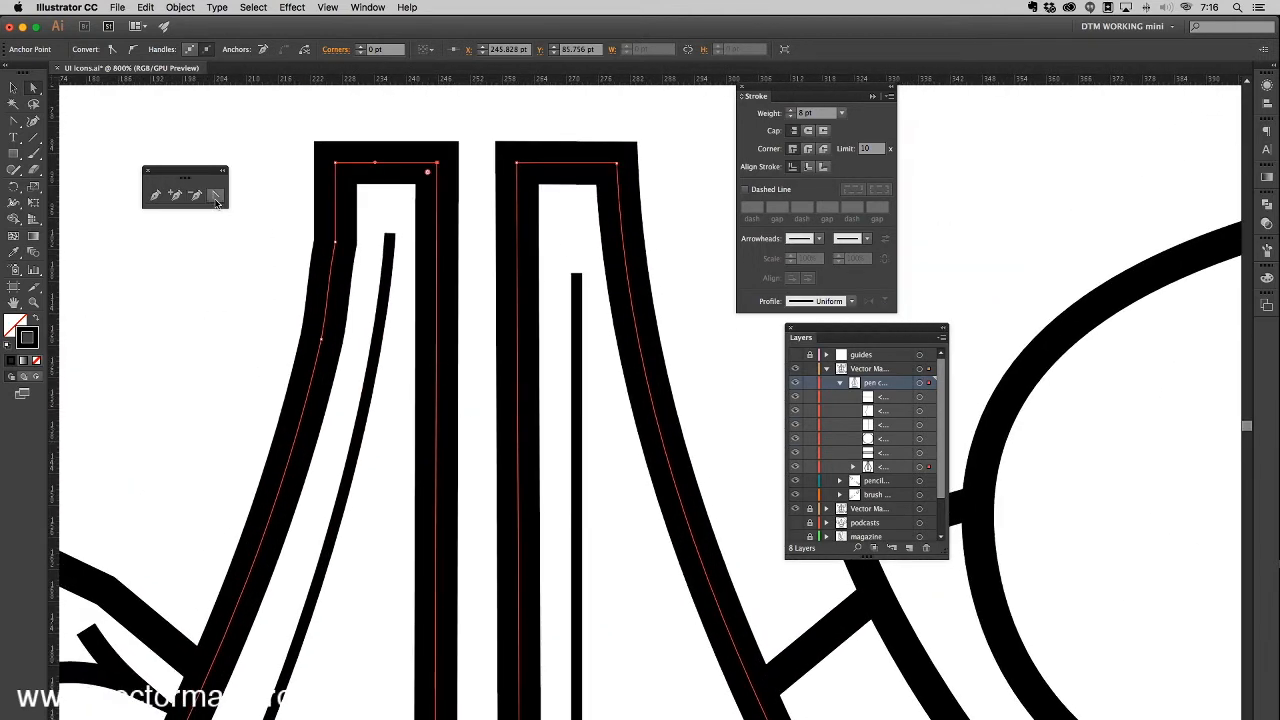
click(337, 244)
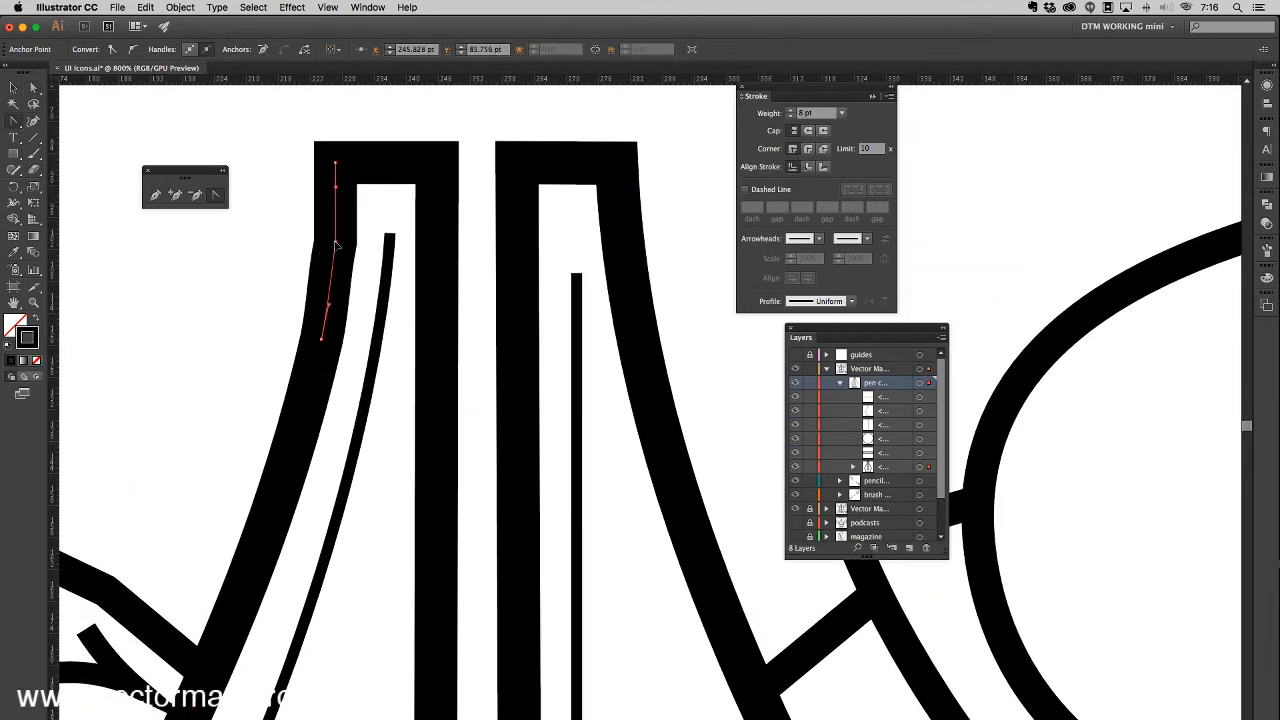
click(198, 198)
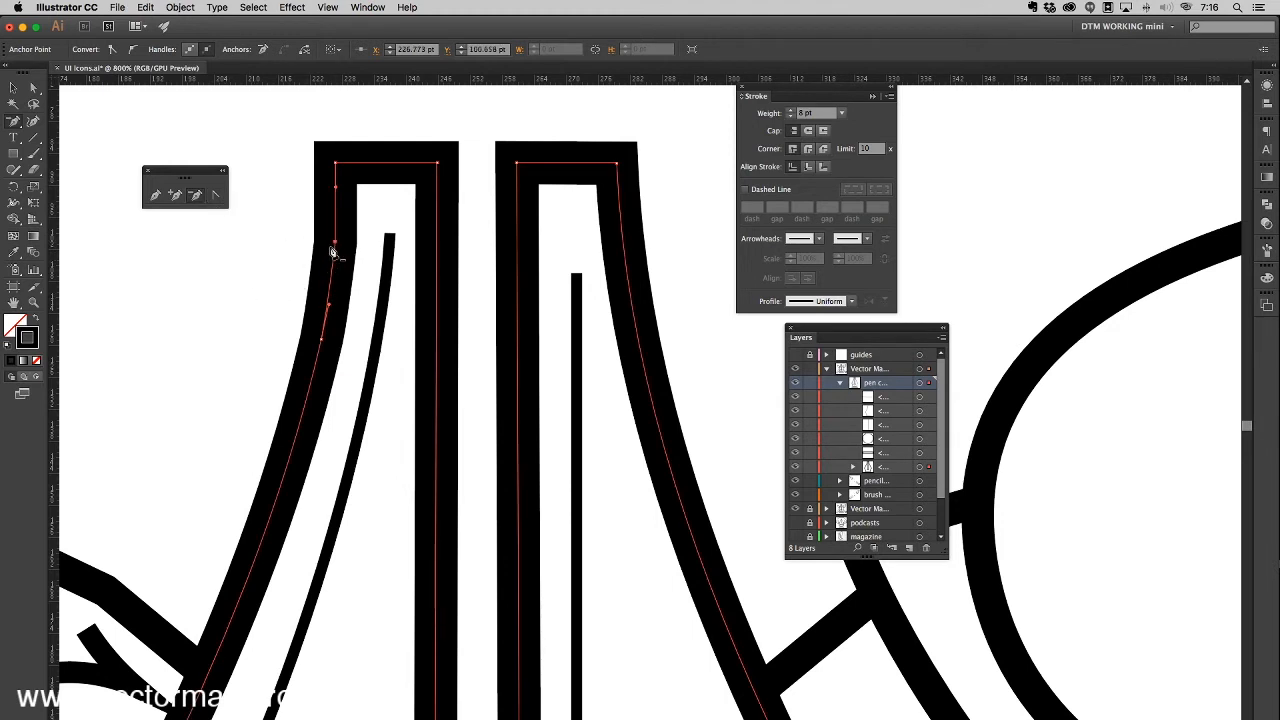
click(337, 245)
click(33, 88)
key(super+minus)
key(super+minus)
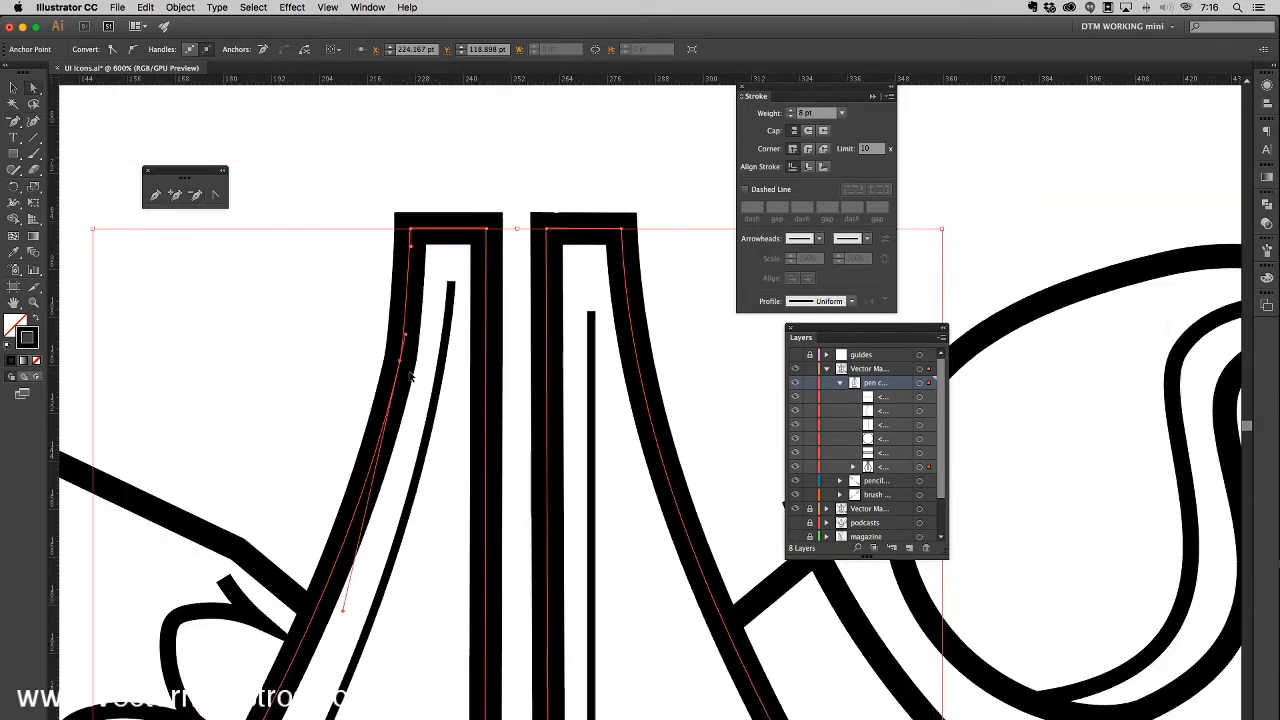
click(688, 331)
Step: Delete the remaining extra anchor below the outer top corner on the left nib half's outer edge
drag(700, 404, 612, 308)
key(super+minus)
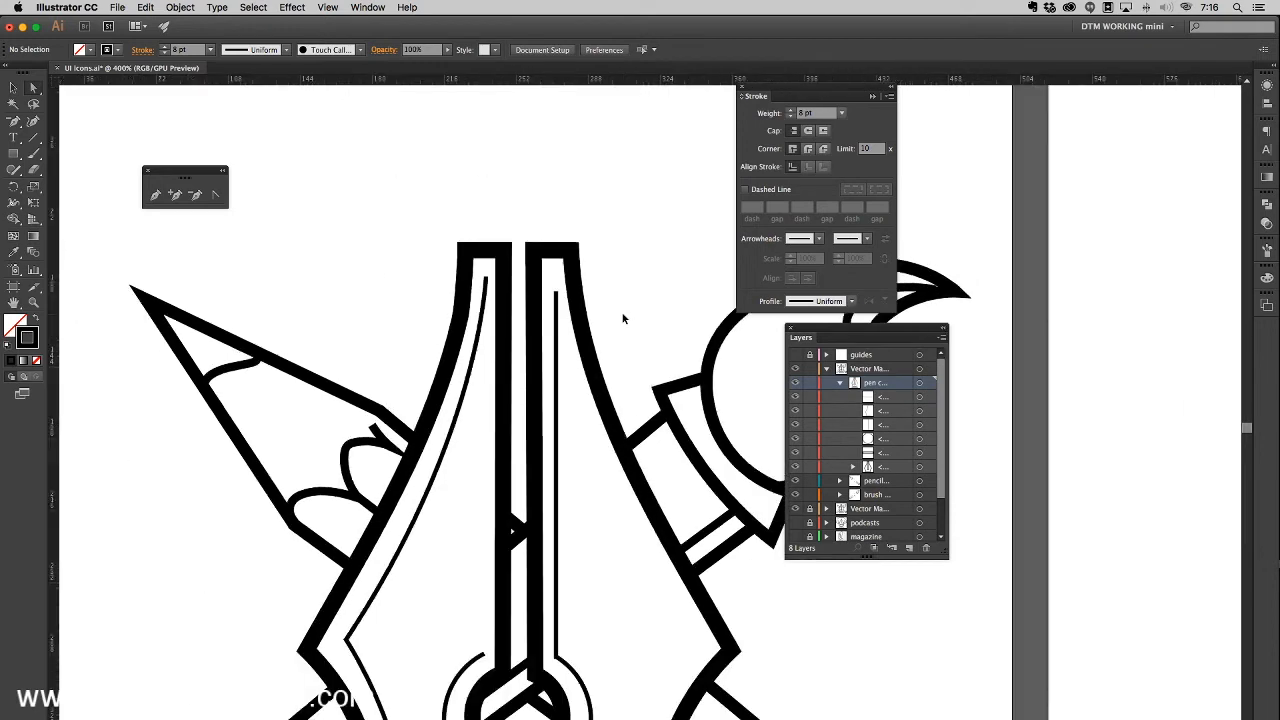
key(super+minus)
drag(452, 405, 344, 319)
click(357, 402)
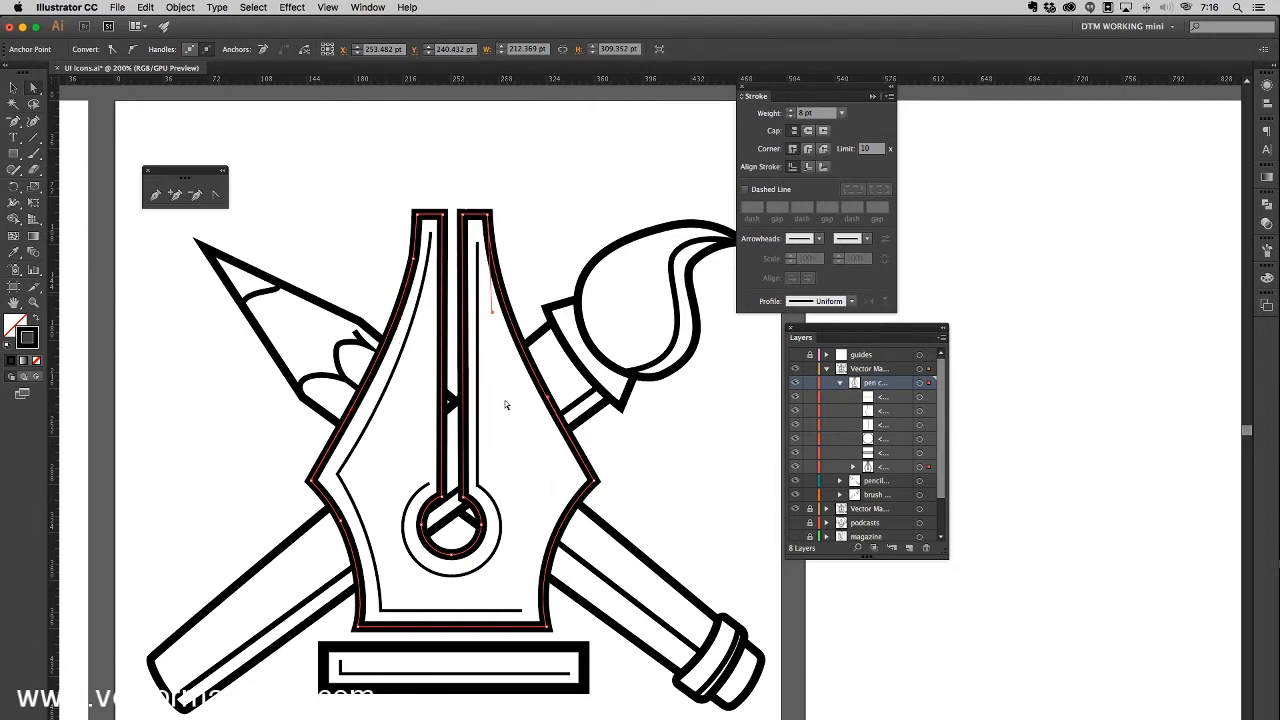
click(195, 195)
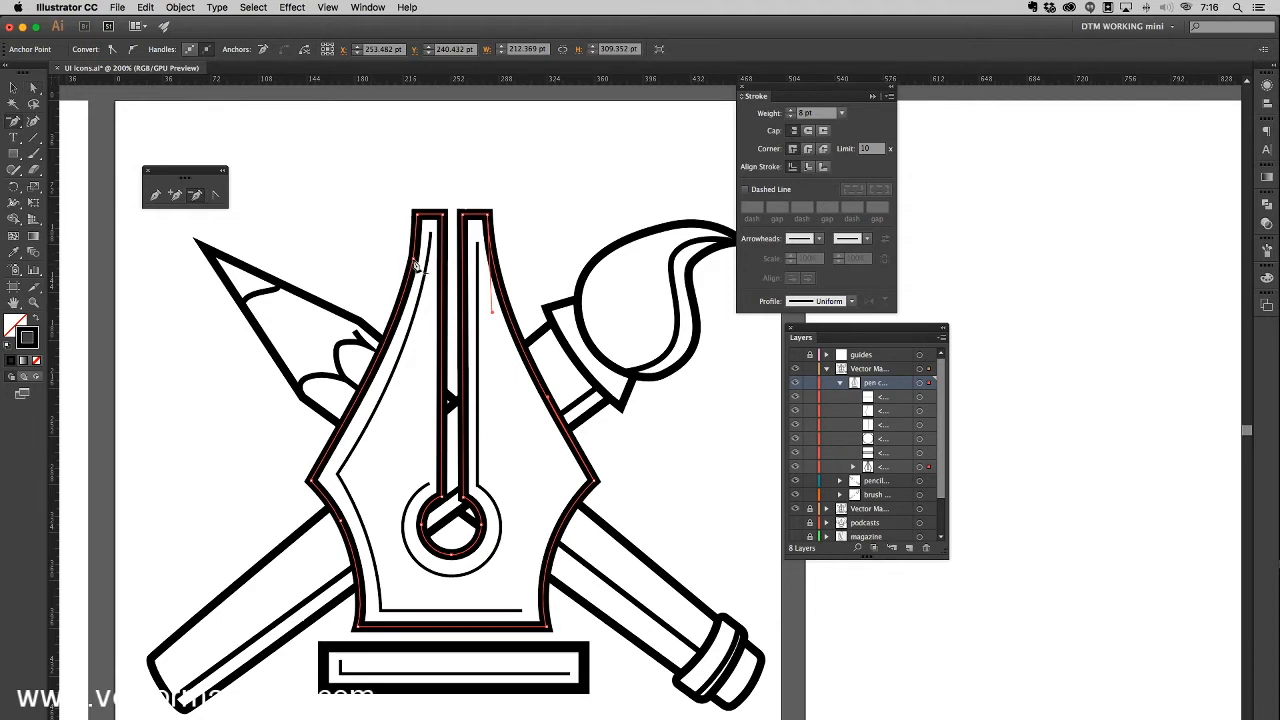
click(418, 263)
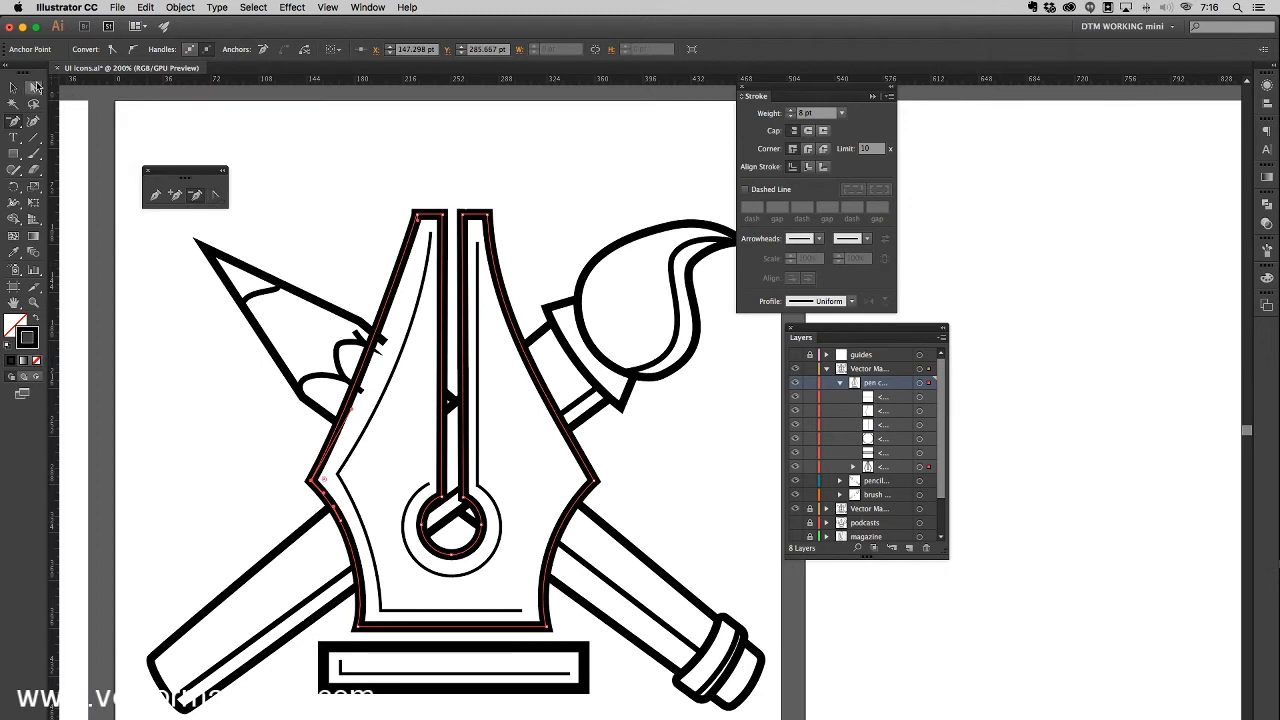
Step: Reshape the left nib half's outer edge into one smooth curve from its top corner with Direct Selection
click(33, 88)
click(420, 222)
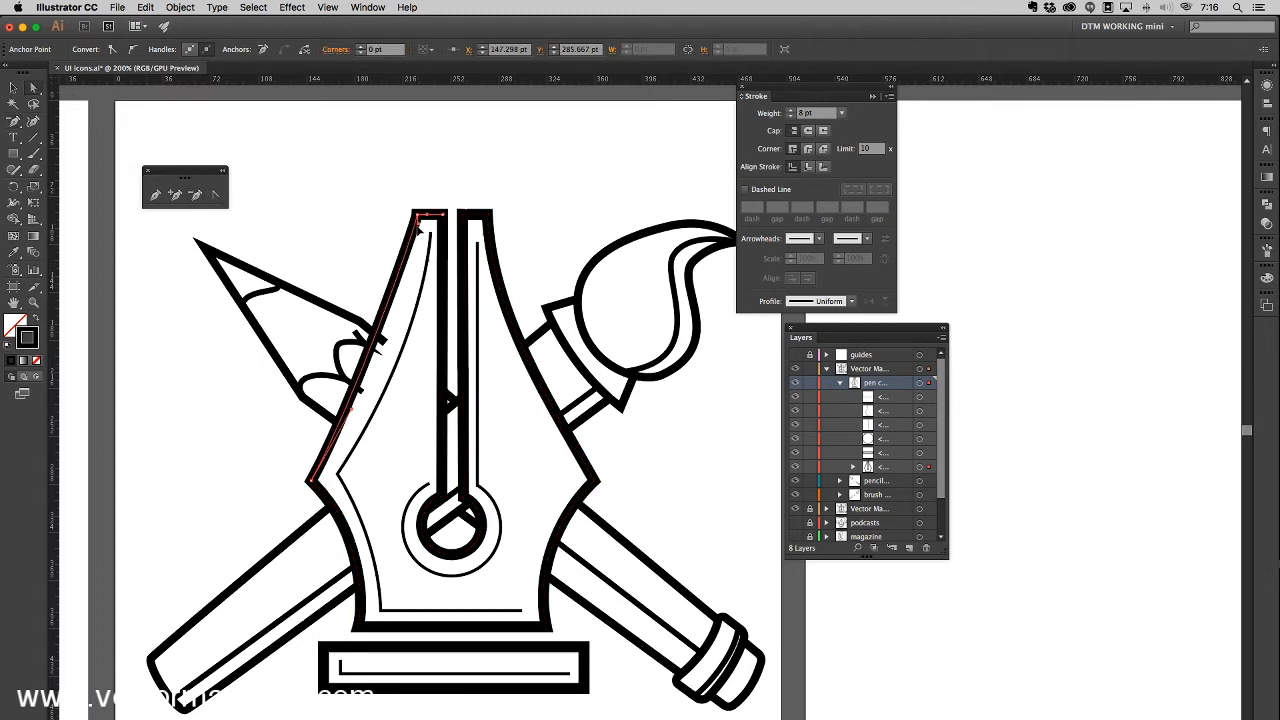
drag(414, 320, 406, 335)
click(562, 213)
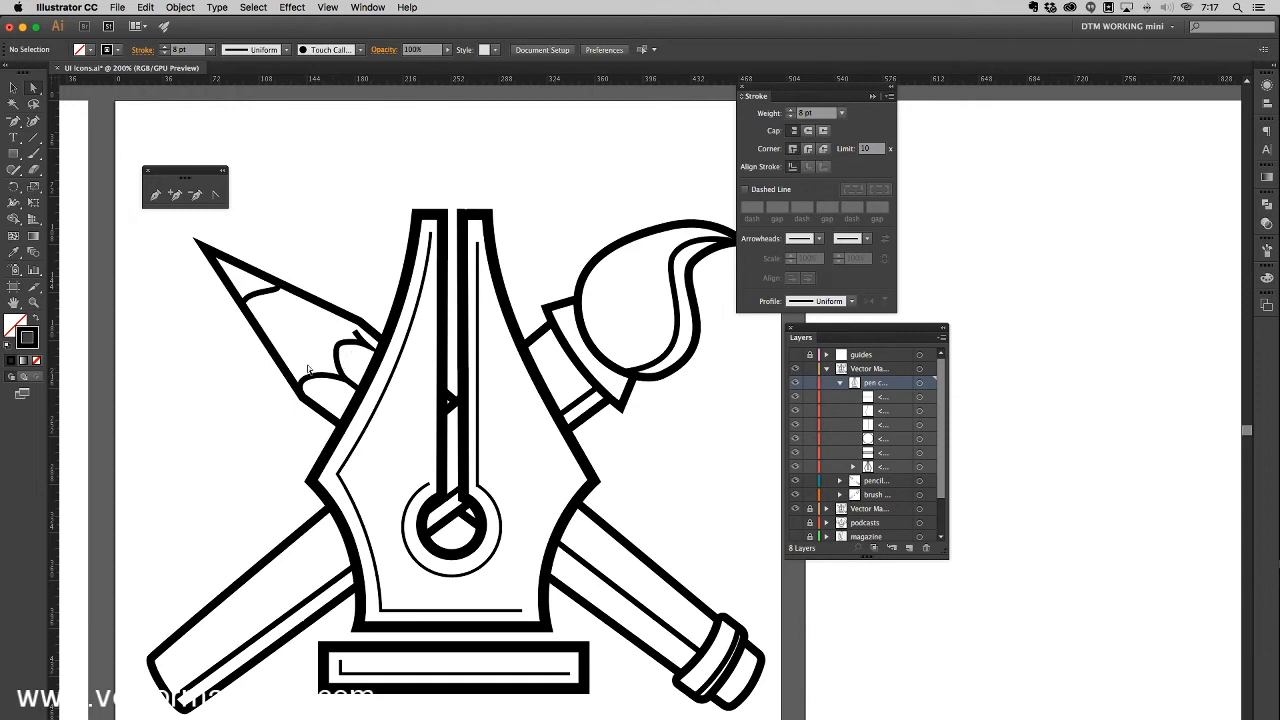
Step: Select all the artwork and give its strokes round corner joins and round caps
key(super+a)
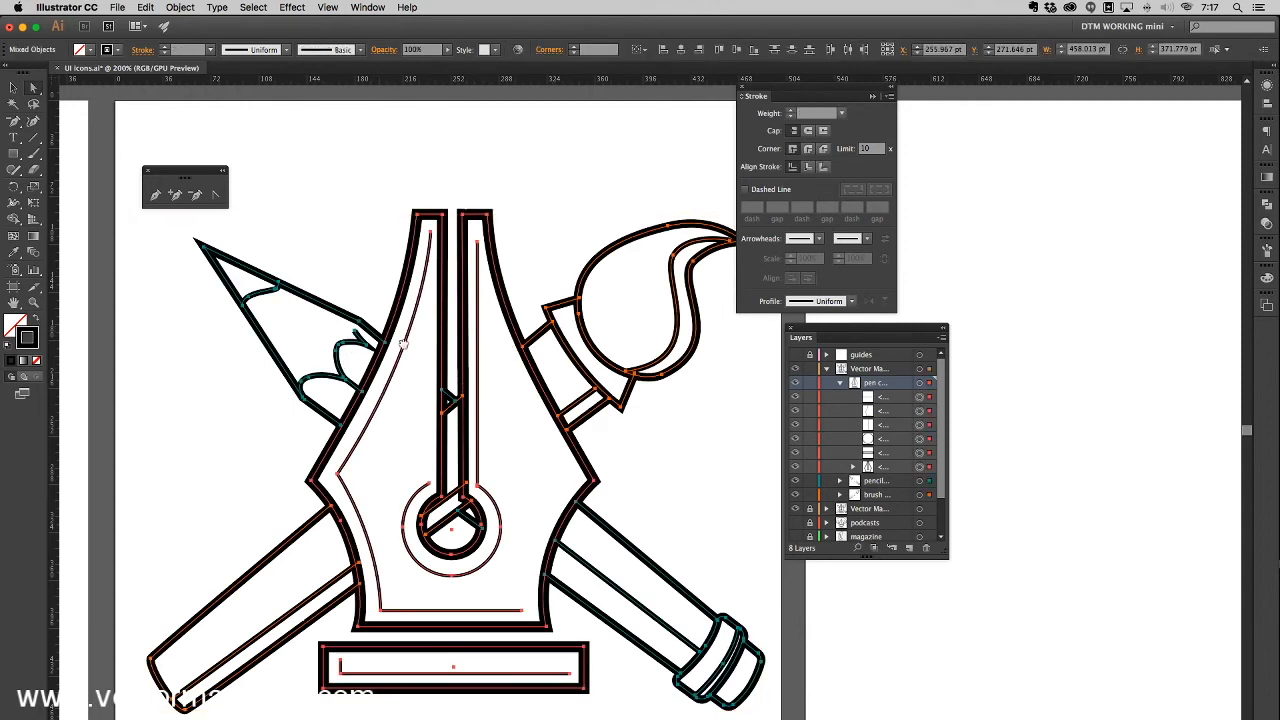
scroll(467, 370, down, 5)
scroll(467, 370, left, 2)
drag(482, 345, 464, 355)
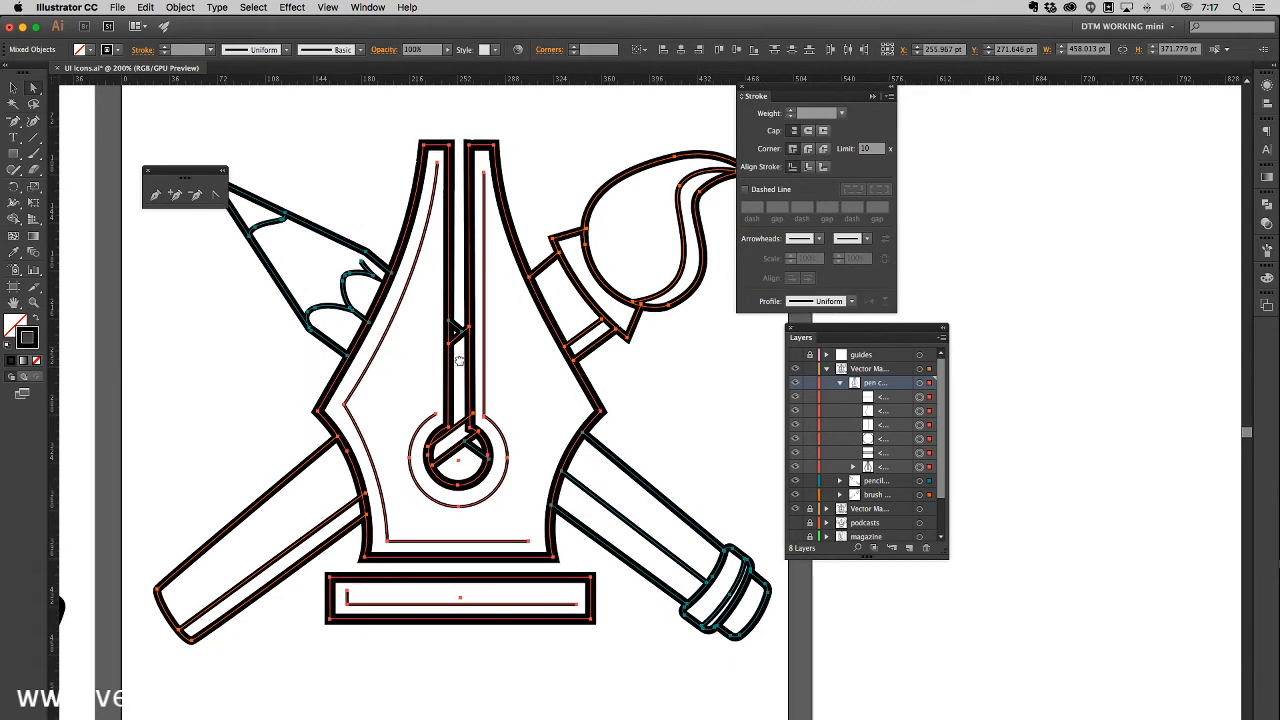
drag(465, 302, 454, 355)
key(super+=)
key(super+=)
key(super+=)
drag(394, 256, 537, 457)
drag(454, 309, 536, 494)
drag(425, 289, 514, 429)
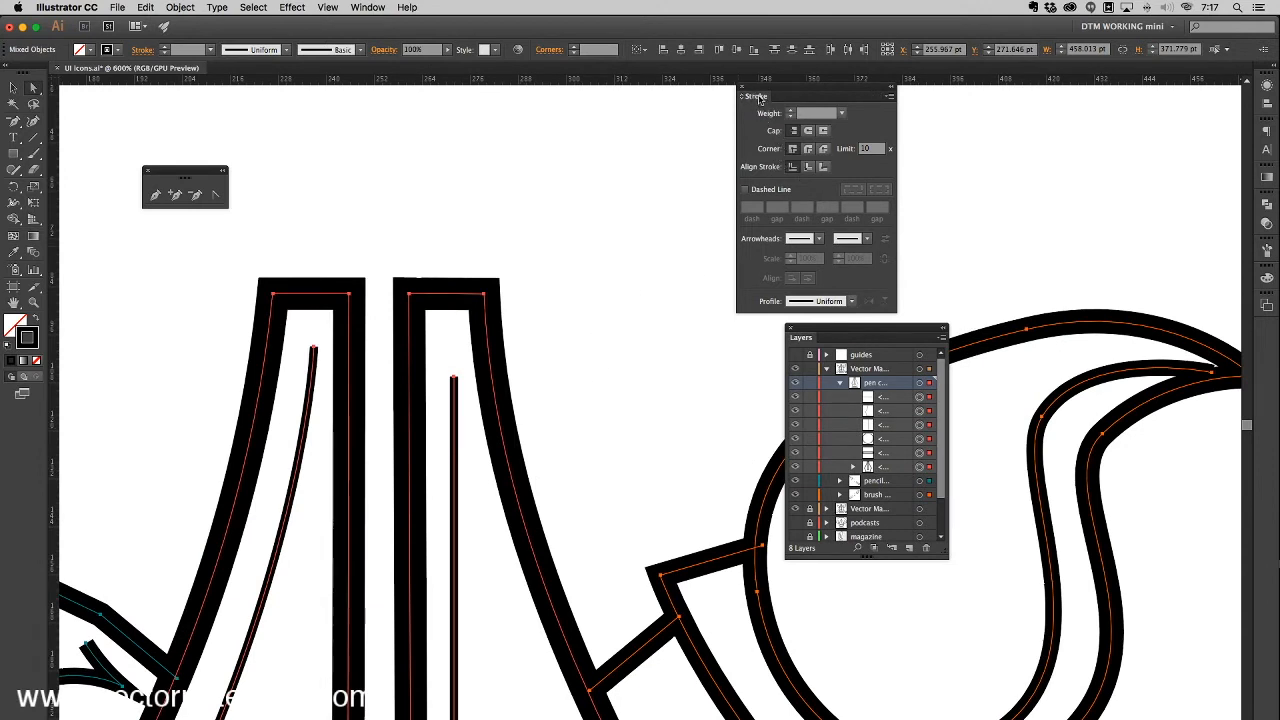
mouse_move(762, 97)
mouse_down()
mouse_move(680, 143)
mouse_move(636, 123)
mouse_up()
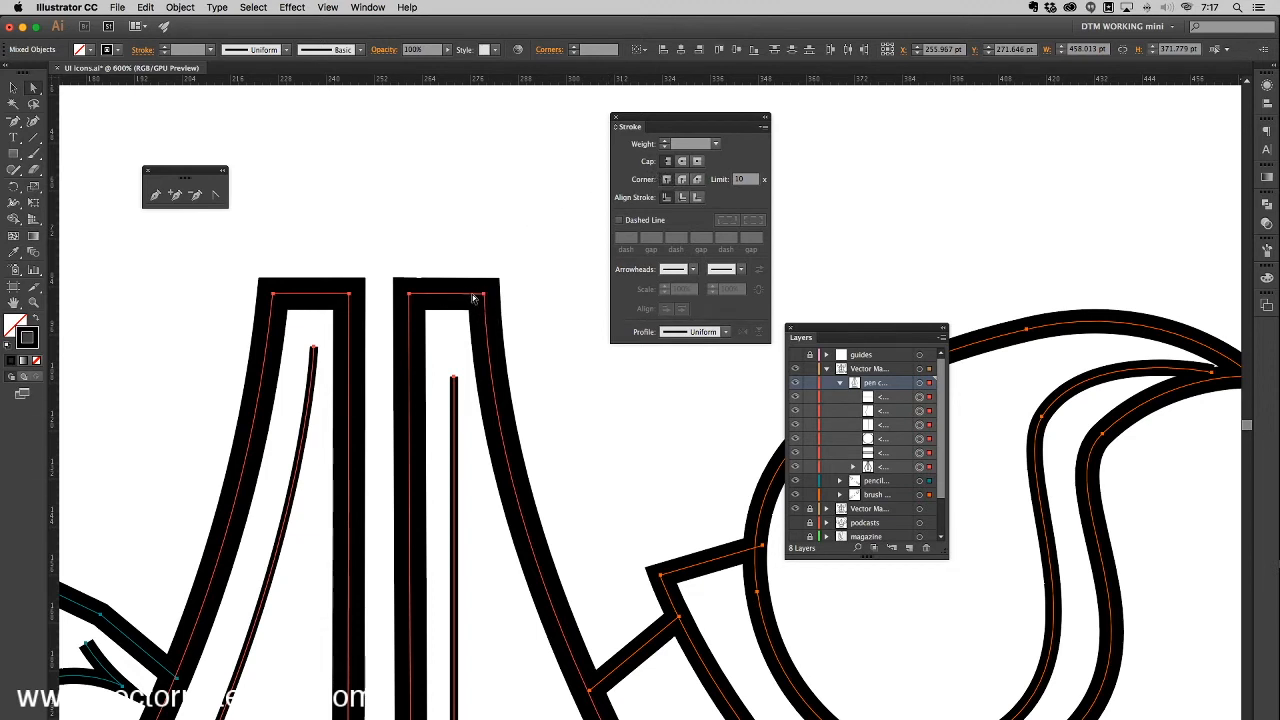
click(683, 180)
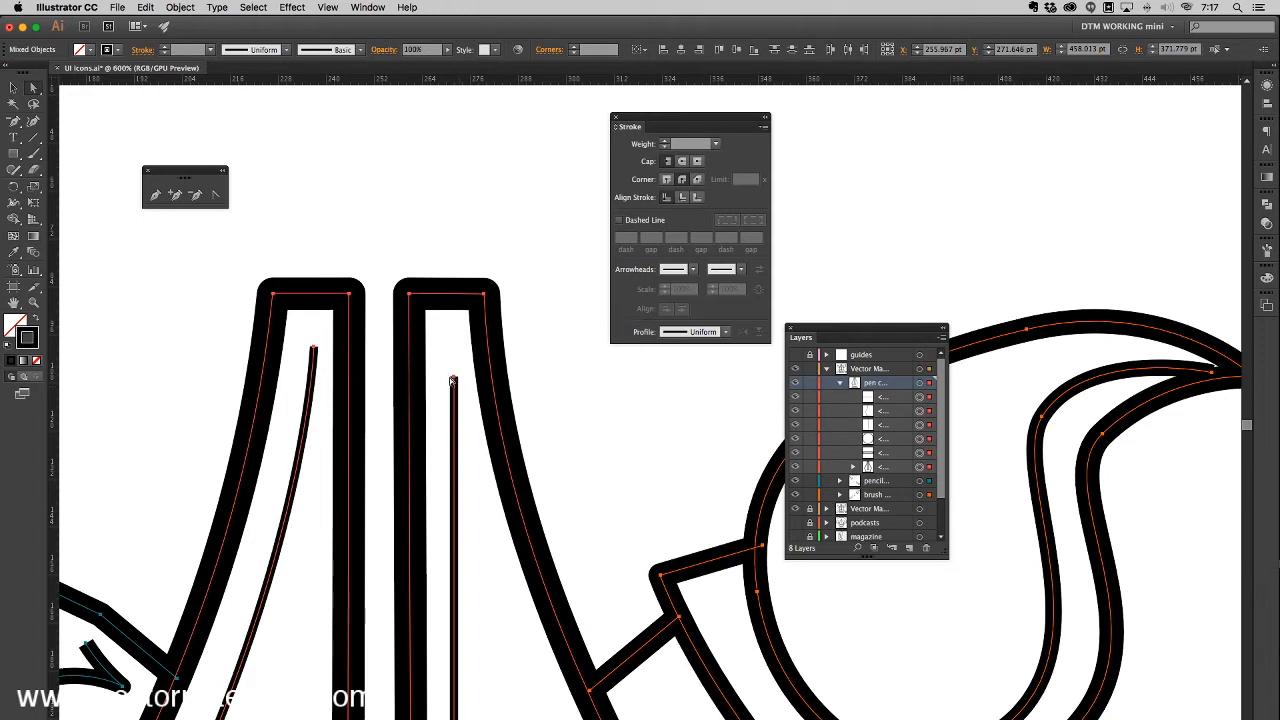
click(683, 163)
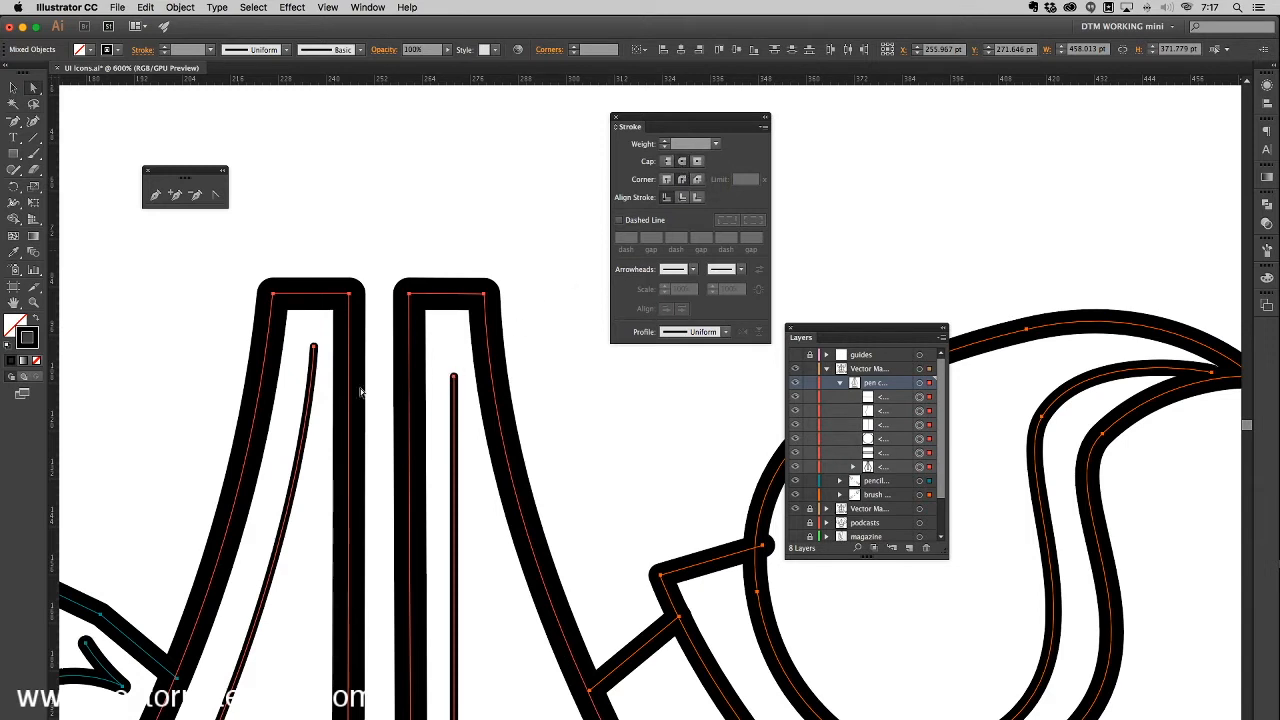
click(533, 380)
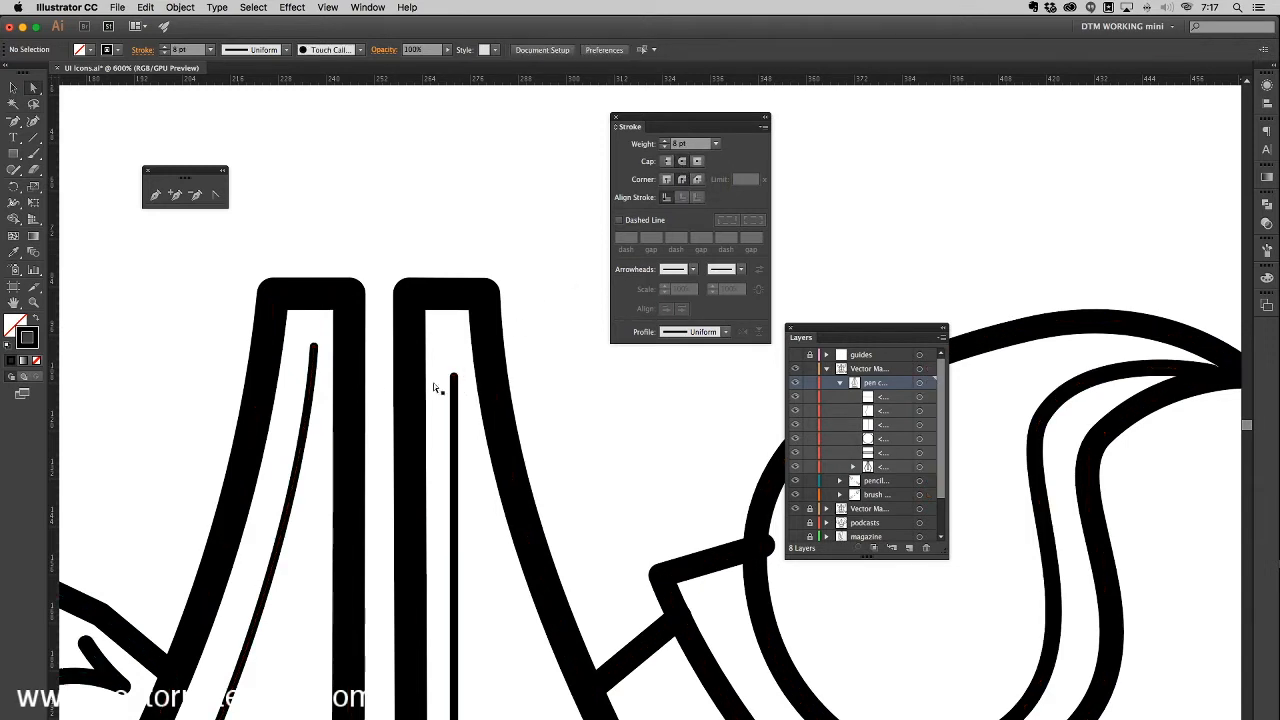
Step: Examine the rounded icon as a whole beside the original square-cornered version on the neighbouring artboard
key(super+minus)
key(super+minus)
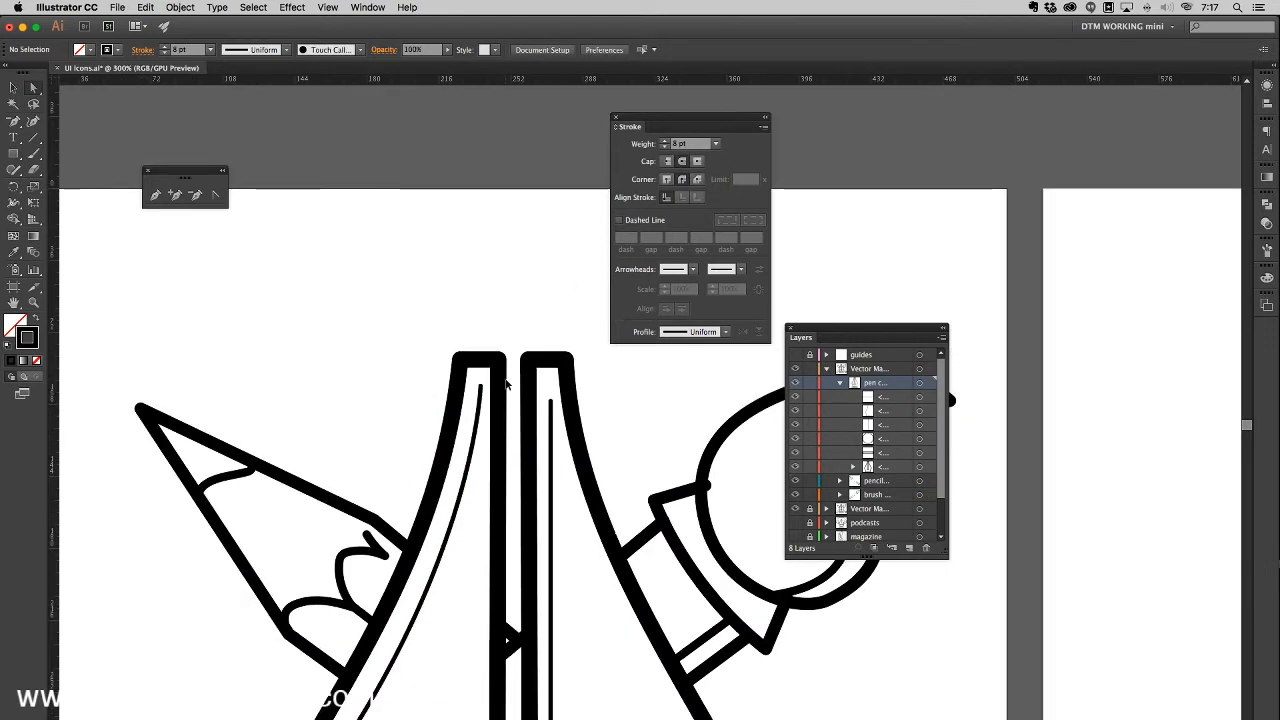
key(super+minus)
drag(429, 325, 412, 319)
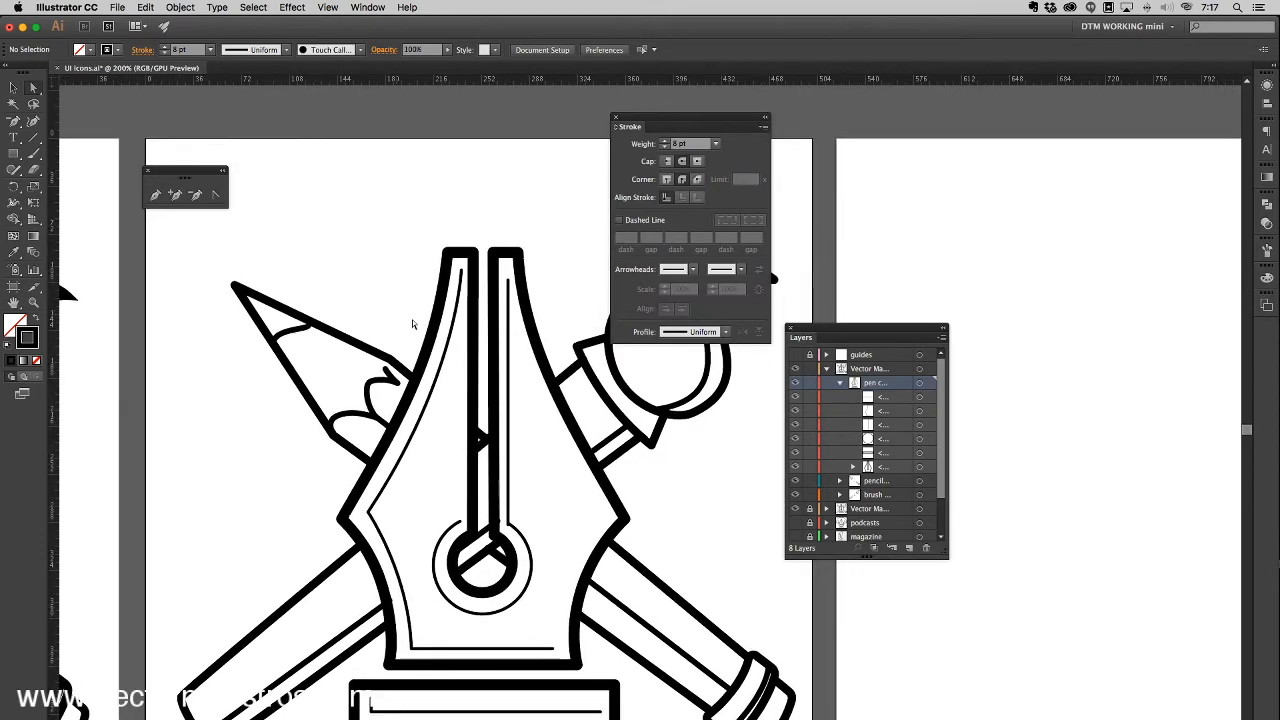
key(super+minus)
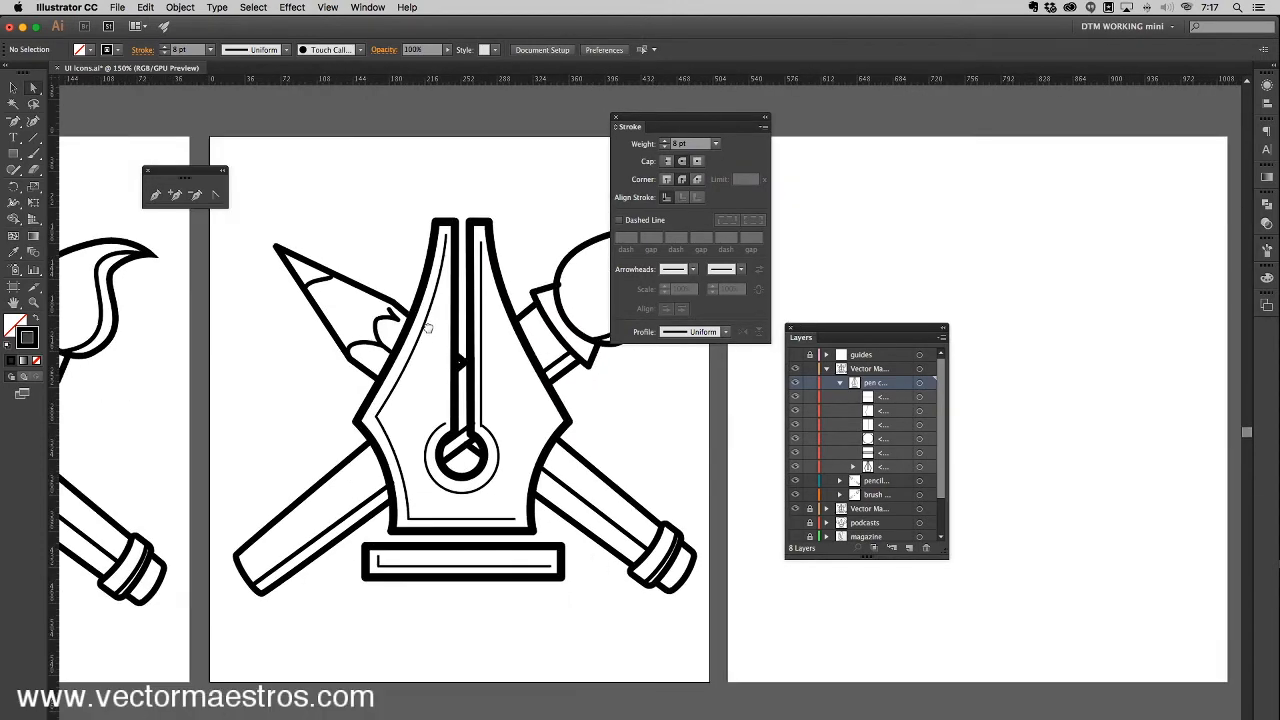
drag(400, 328, 322, 319)
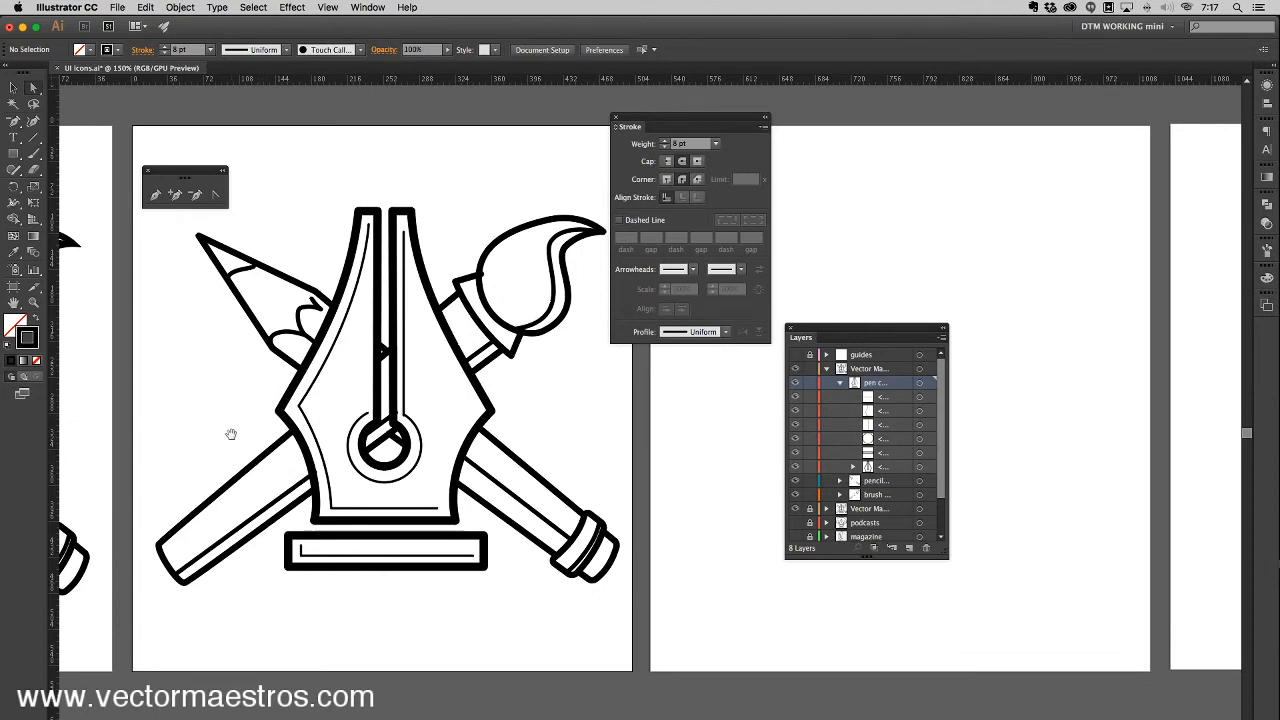
mouse_move(199, 410)
mouse_down()
mouse_move(449, 434)
mouse_move(508, 423)
mouse_move(457, 423)
mouse_up()
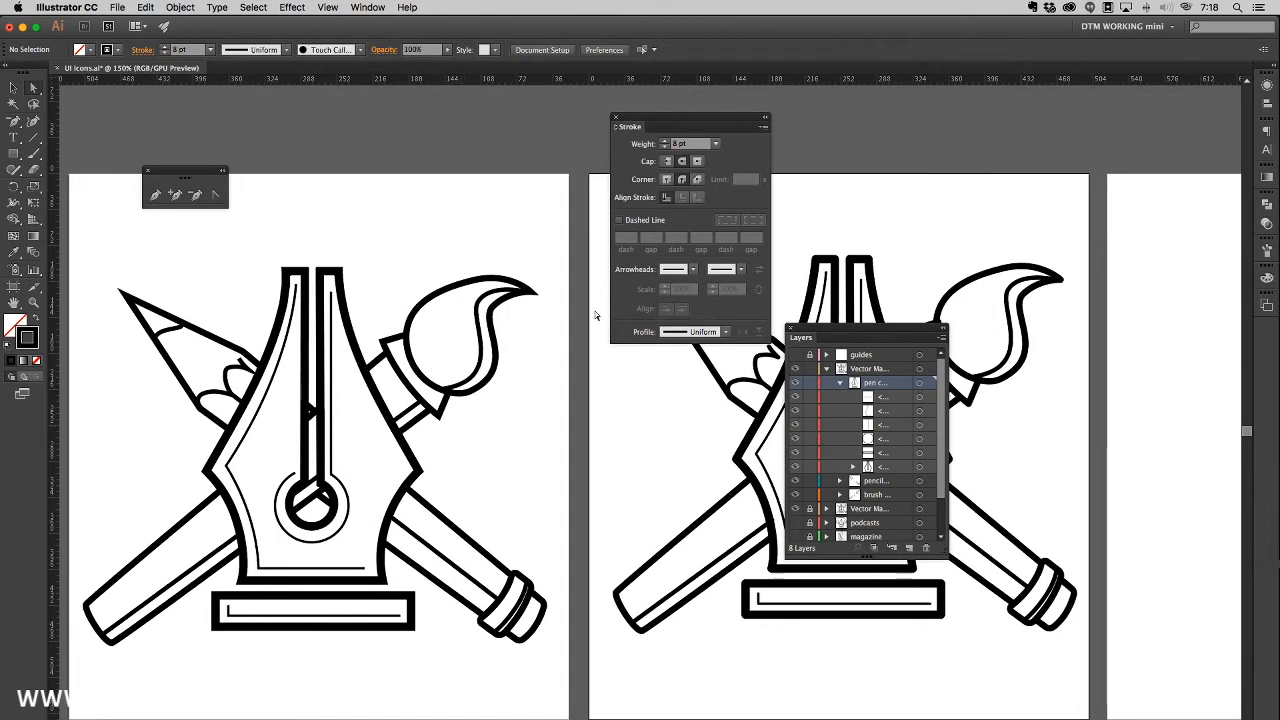
Step: Move the Stroke and Layers panels clear of the icons and compare the base plate and nib corners of both versions
drag(634, 127, 1046, 106)
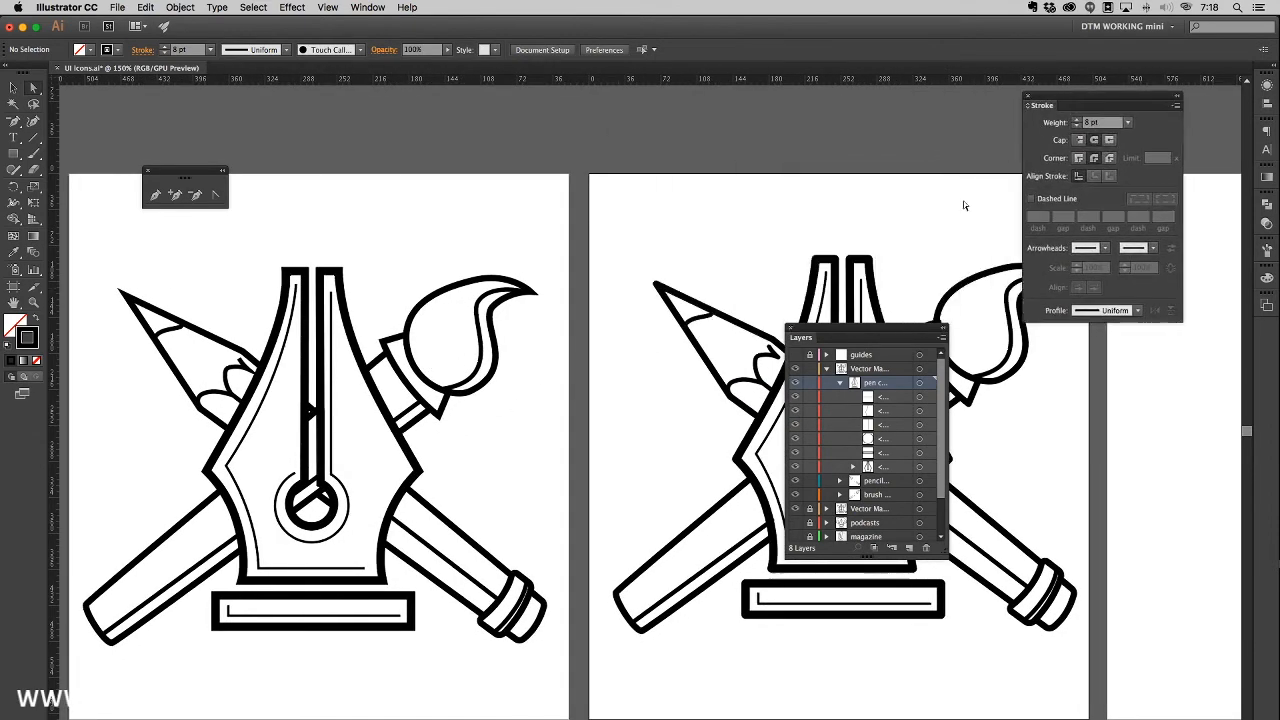
drag(894, 334, 1137, 378)
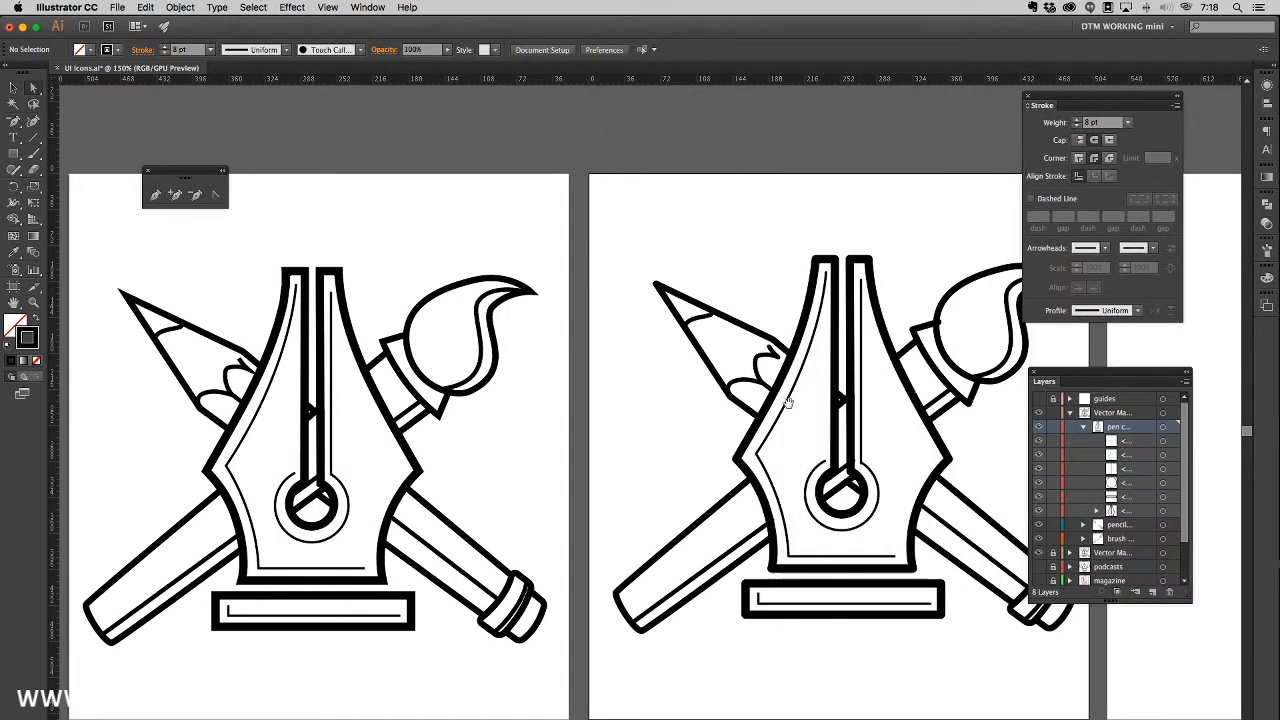
scroll(790, 405, down, 2)
scroll(785, 370, right, 2)
scroll(785, 370, down, 1)
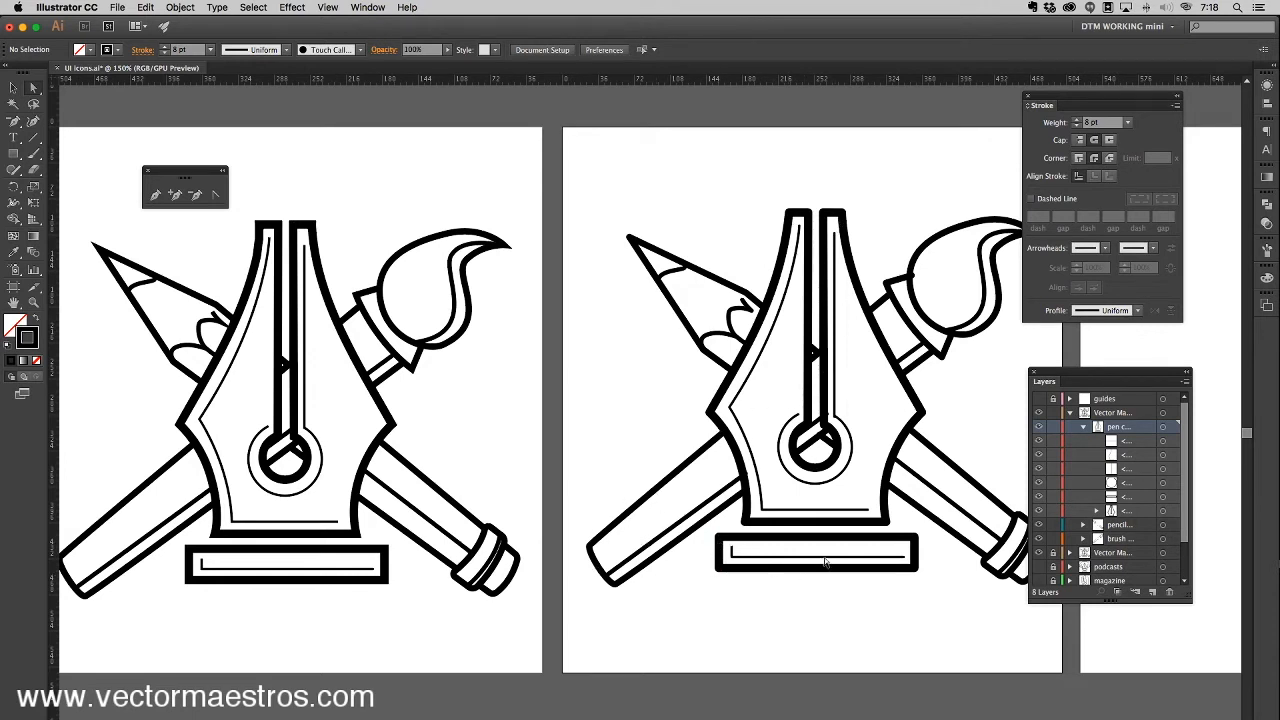
drag(753, 537, 710, 528)
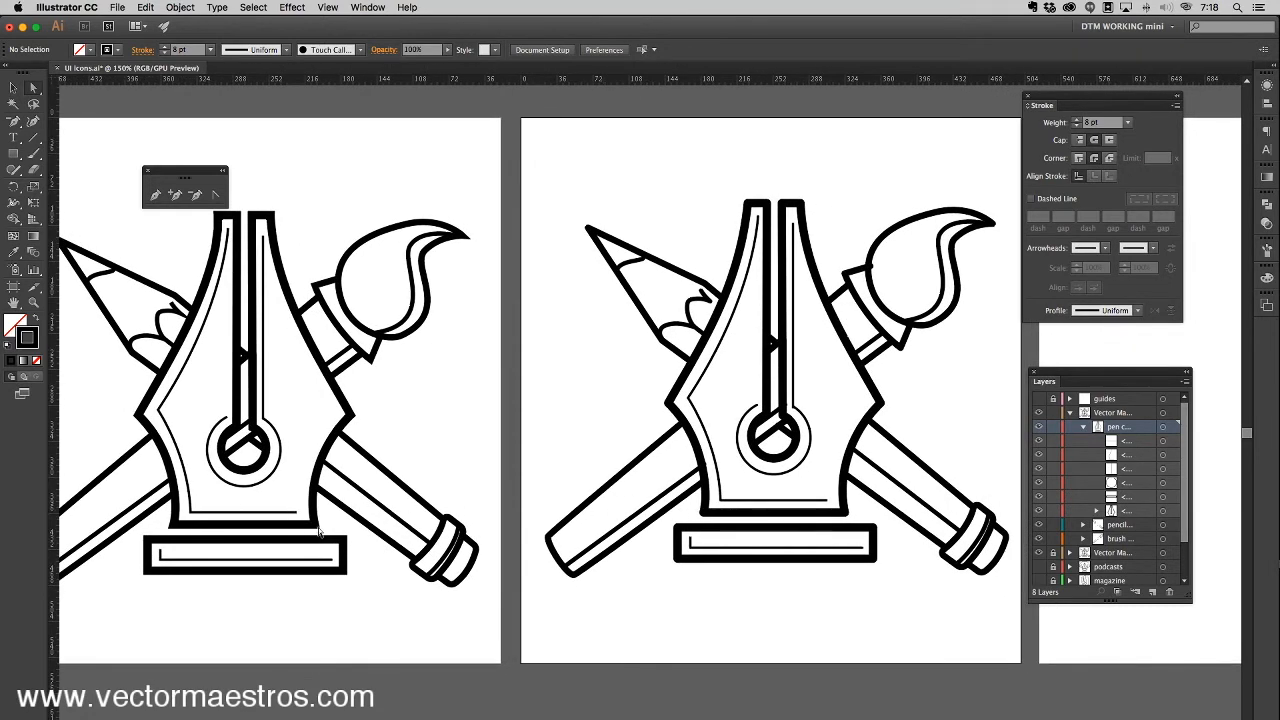
drag(743, 526, 575, 528)
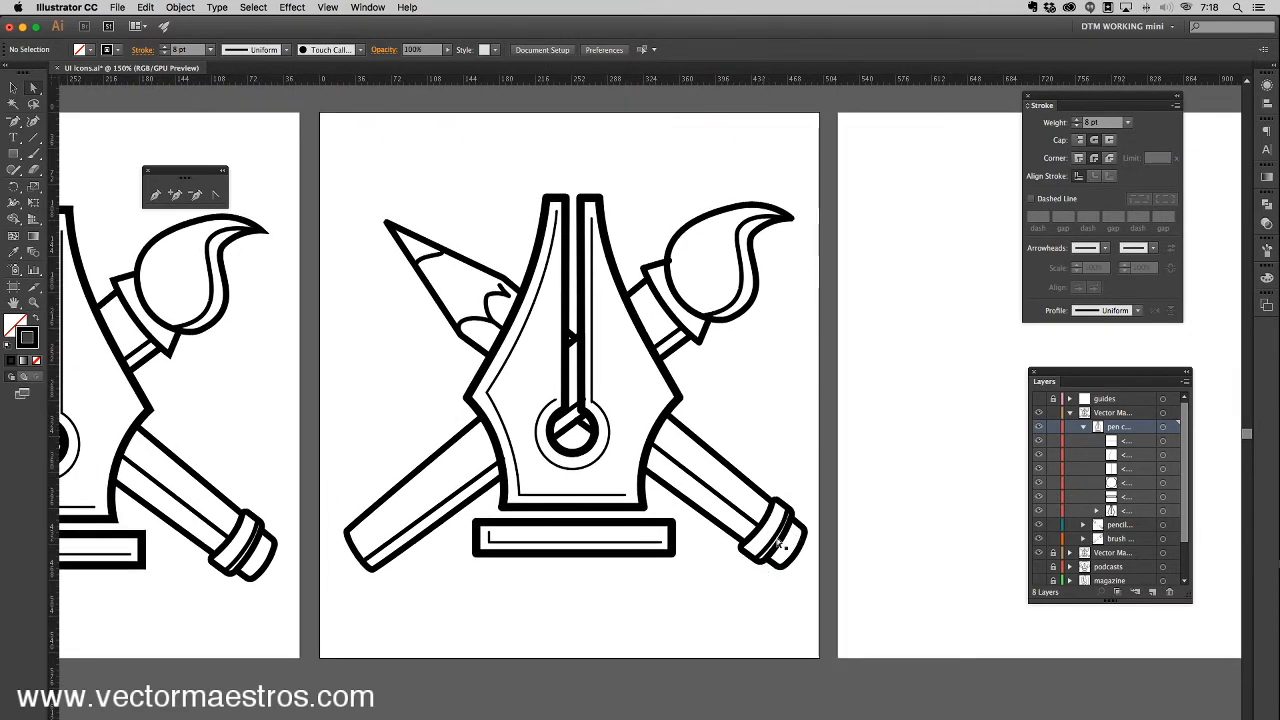
Step: Pull the brush ferrule's upper end anchor slightly back so its round cap stays within the bristle outline
scroll(690, 458, up, 3)
scroll(690, 458, right, 2)
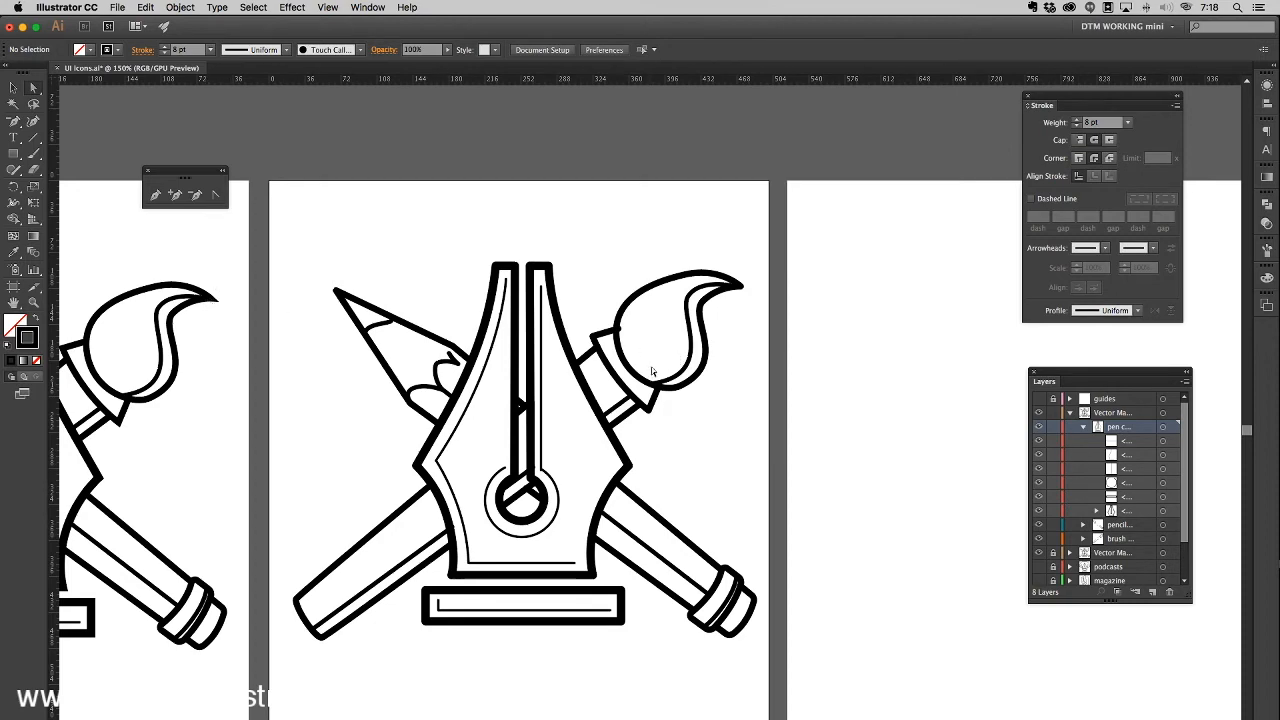
key(super+equal)
key(super+equal)
key(super+equal)
key(super+equal)
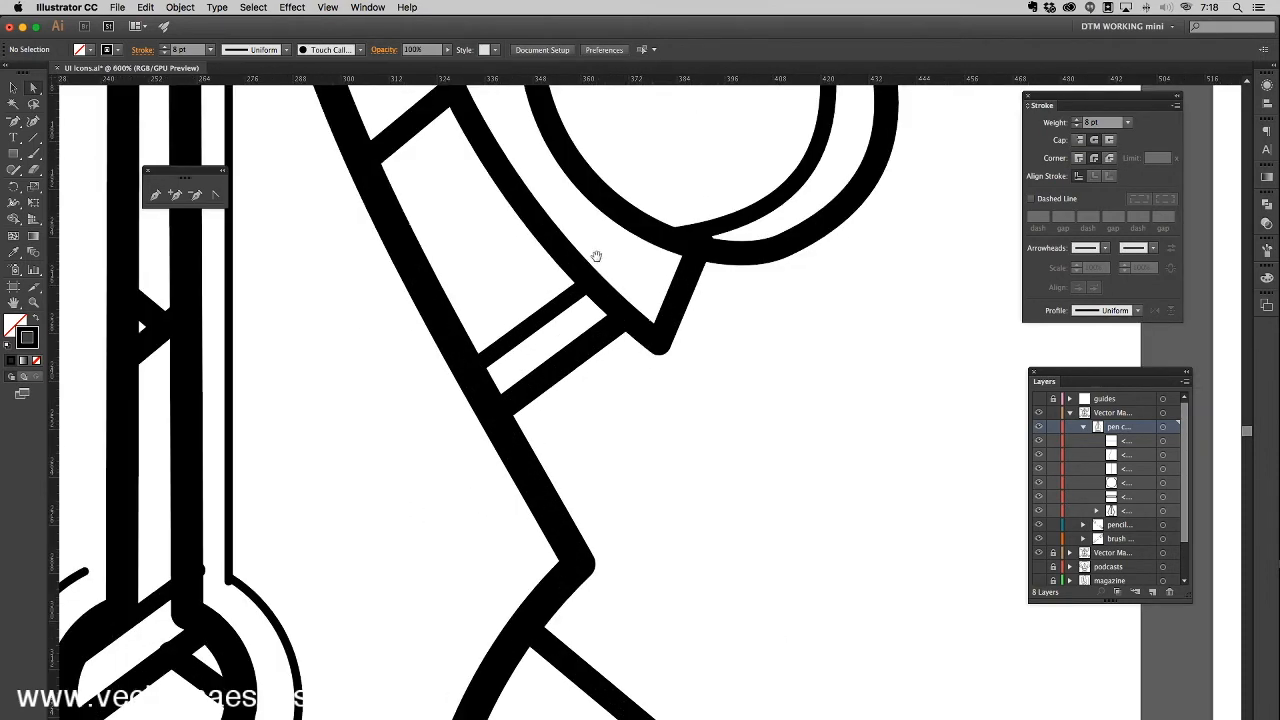
scroll(597, 256, up, 5)
click(491, 290)
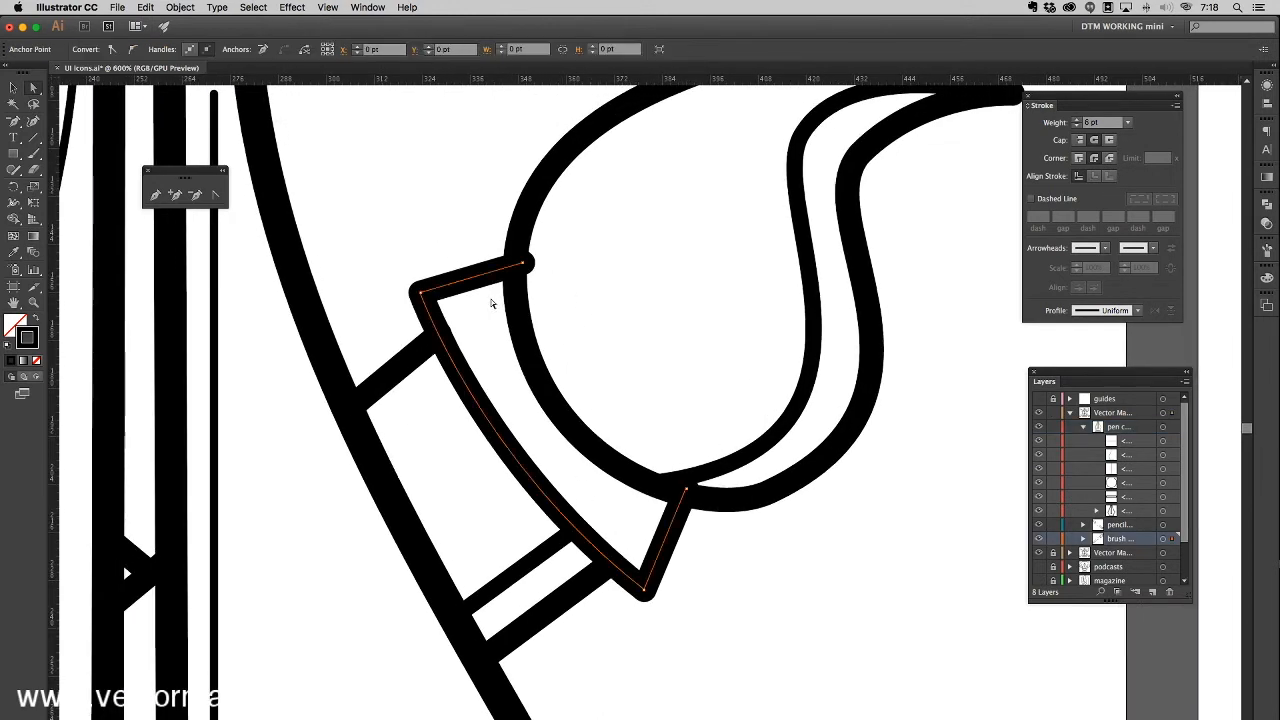
click(522, 263)
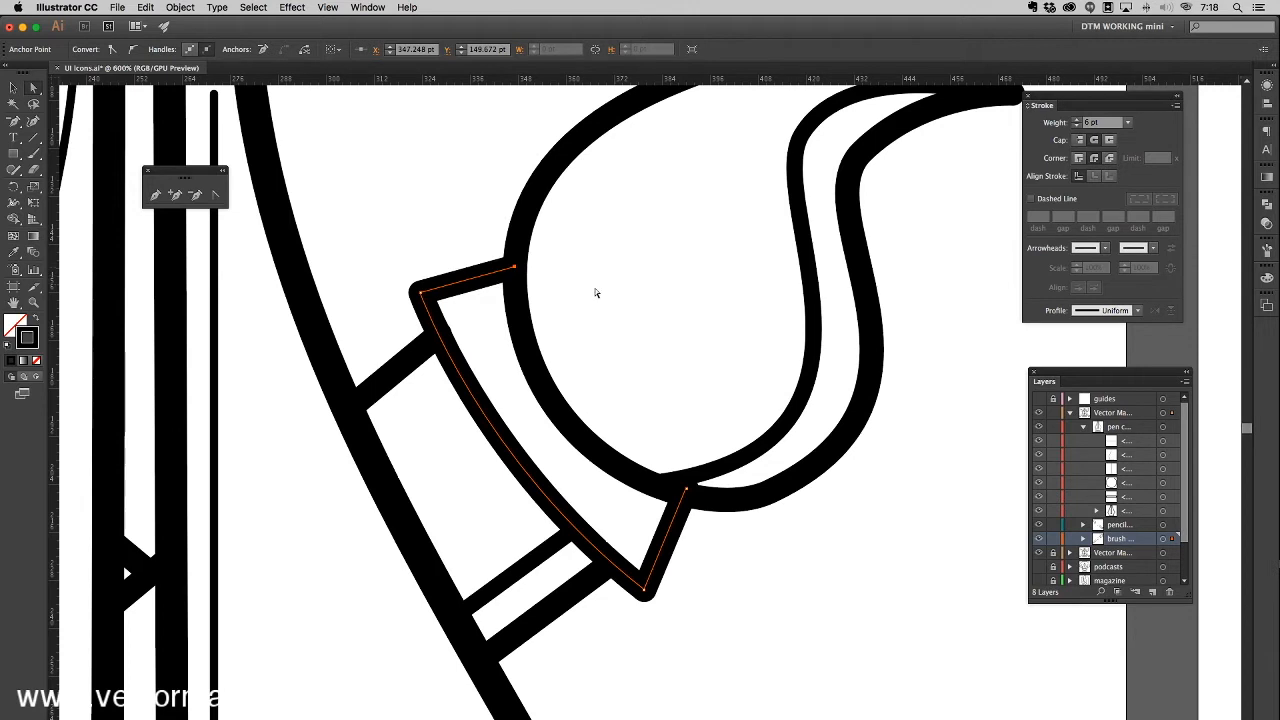
Step: Examine the end anchors of the upper handle line between the nib and the brush ferrule
click(441, 339)
click(392, 344)
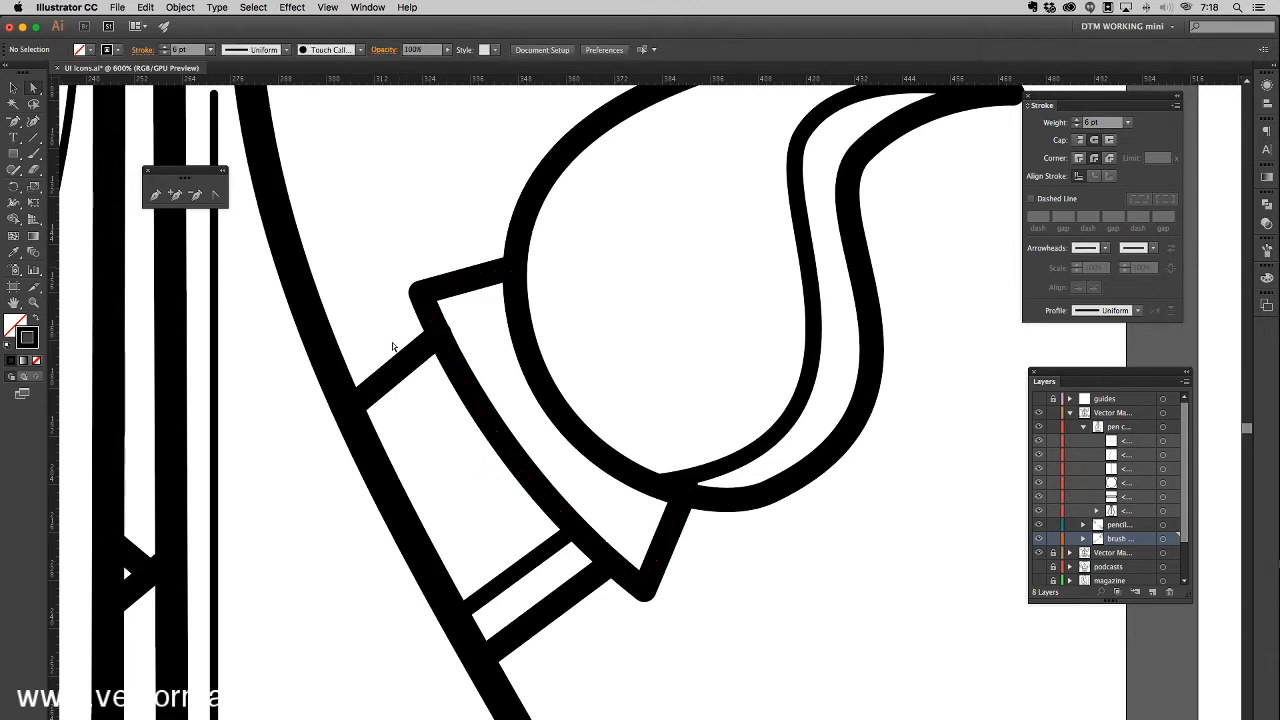
drag(421, 393, 423, 392)
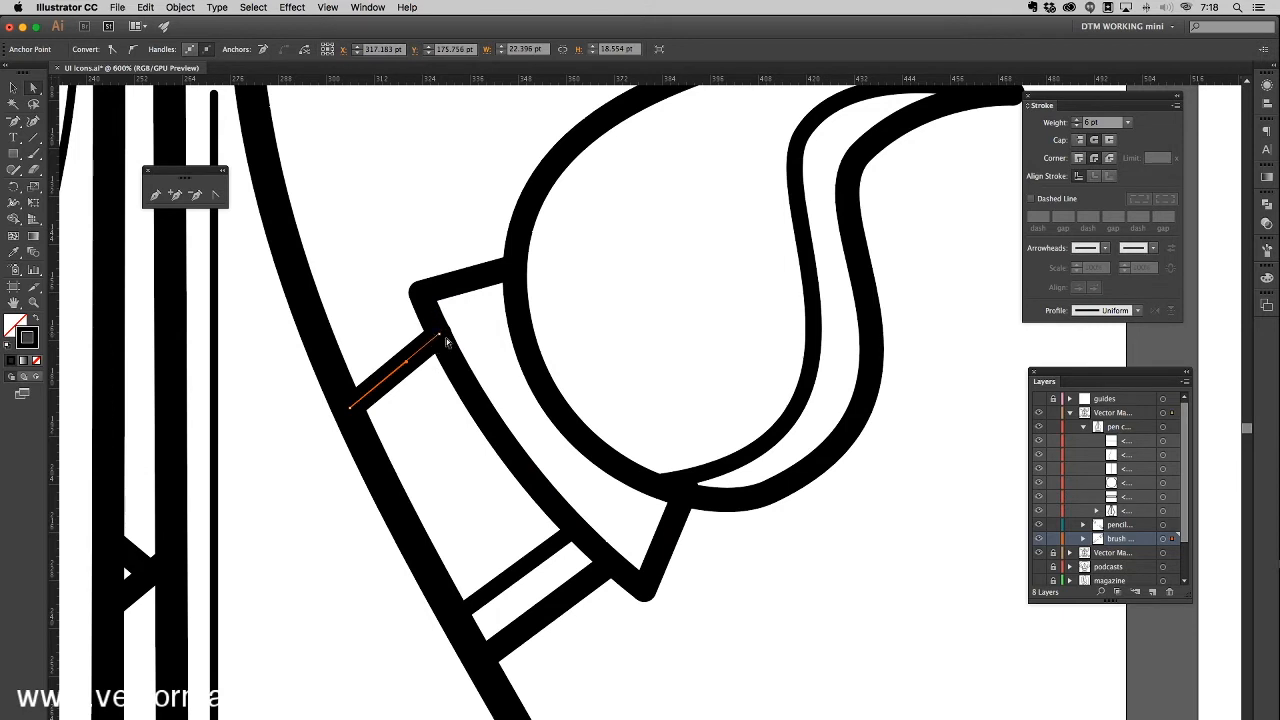
click(484, 339)
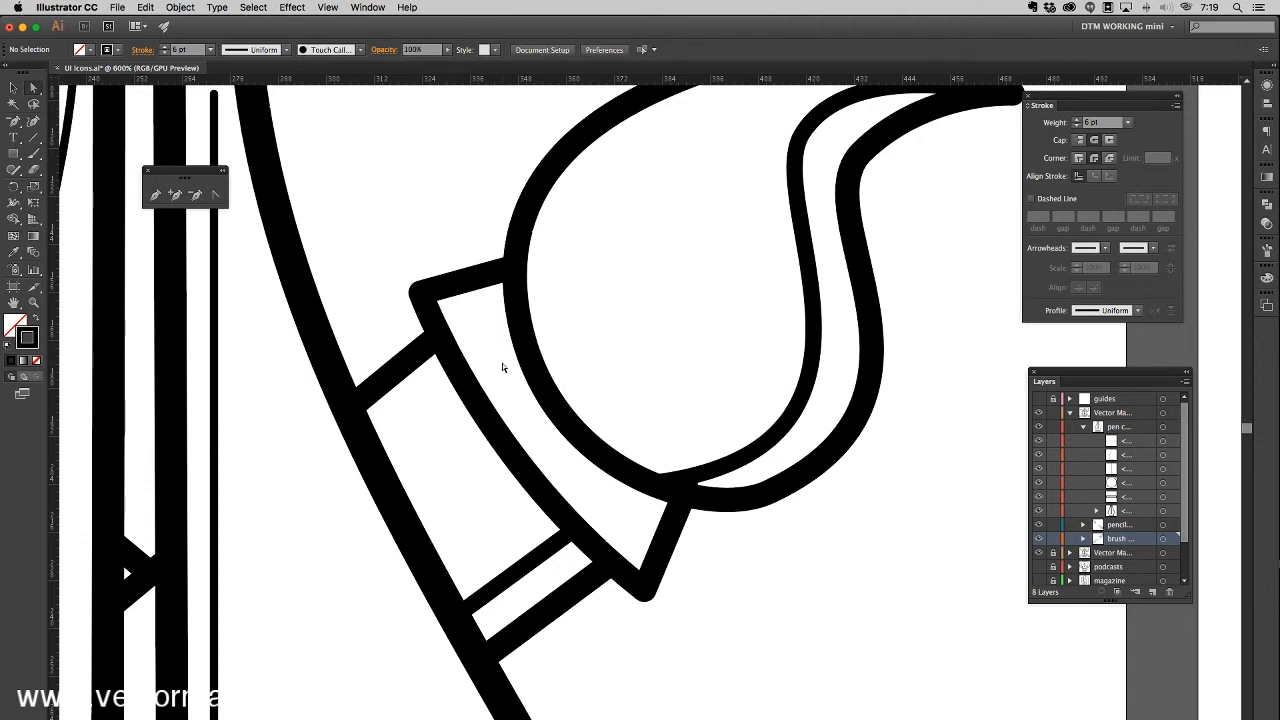
Step: Pull both ends of the bristle highlight line inward from the brush outline and shorten the lower end's curve handle
key(super+minus)
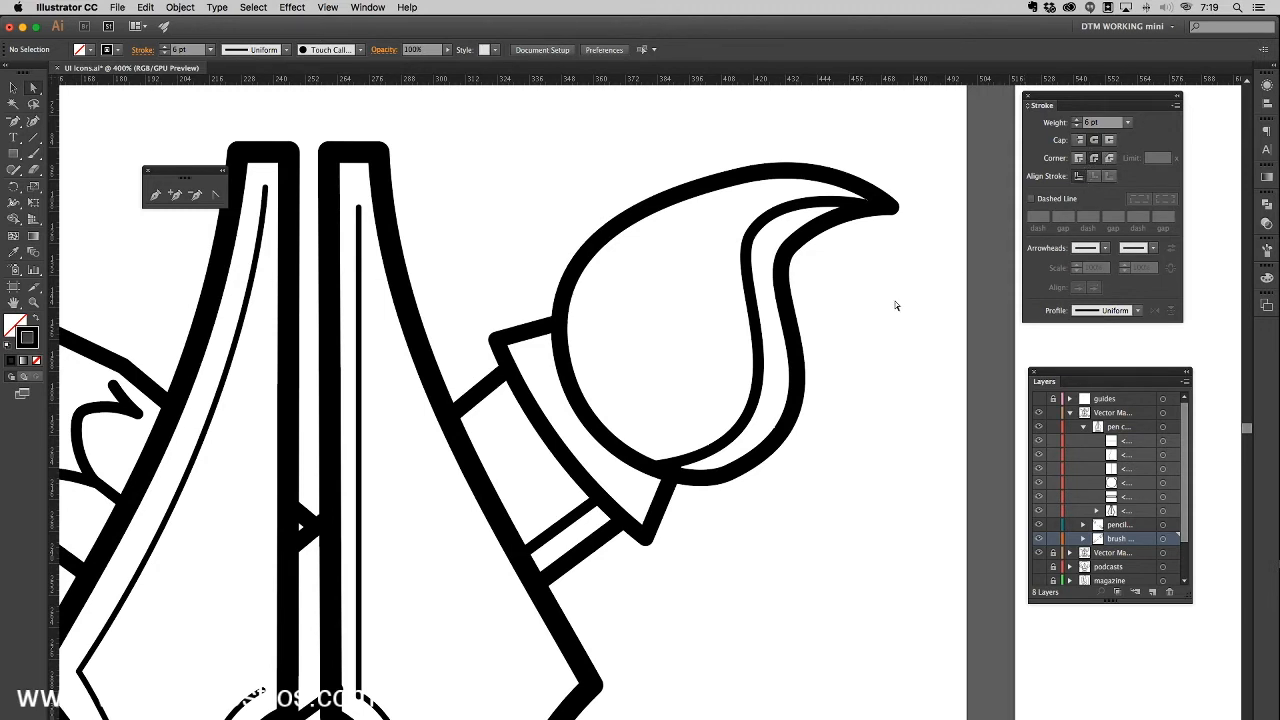
click(722, 430)
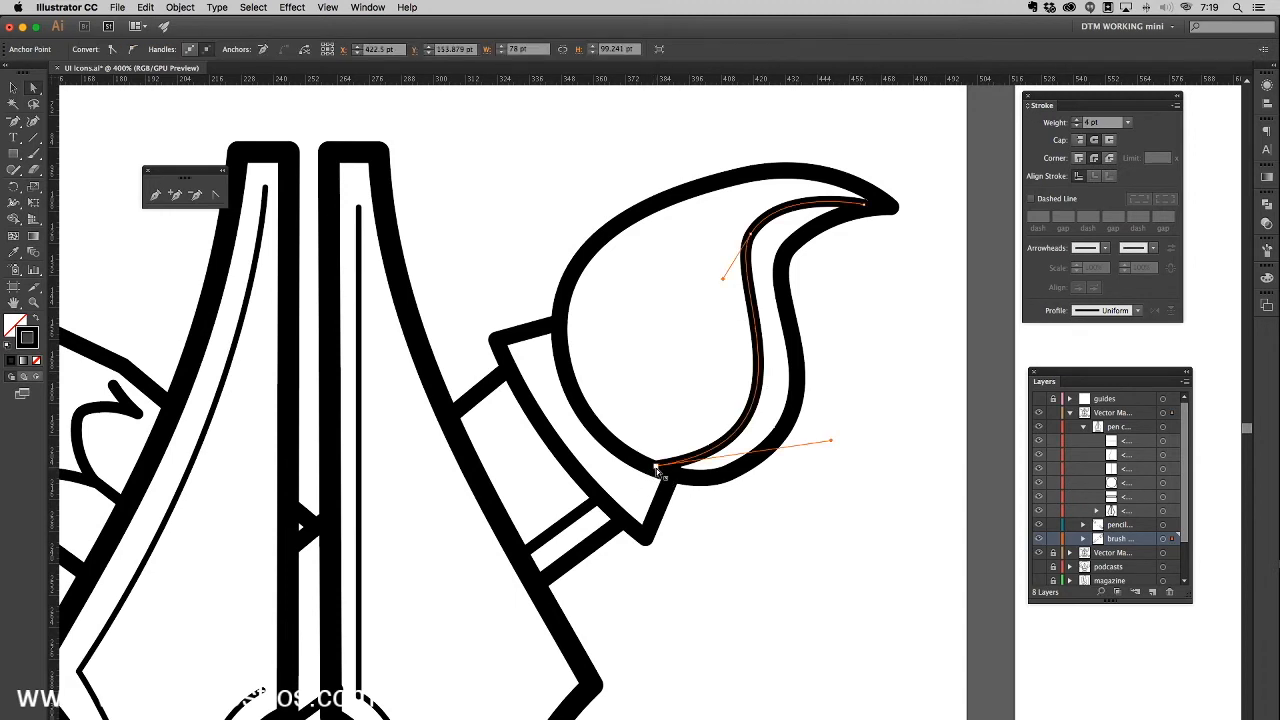
drag(656, 466, 688, 453)
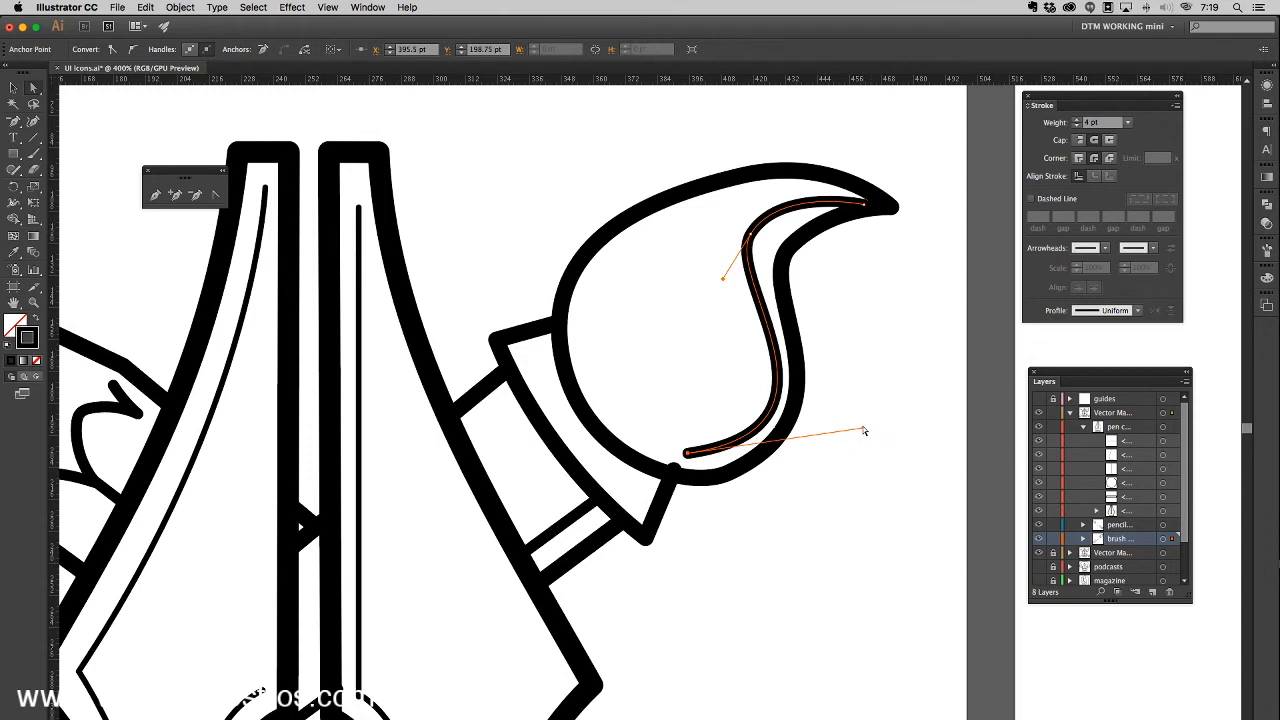
drag(862, 430, 808, 430)
drag(862, 205, 838, 201)
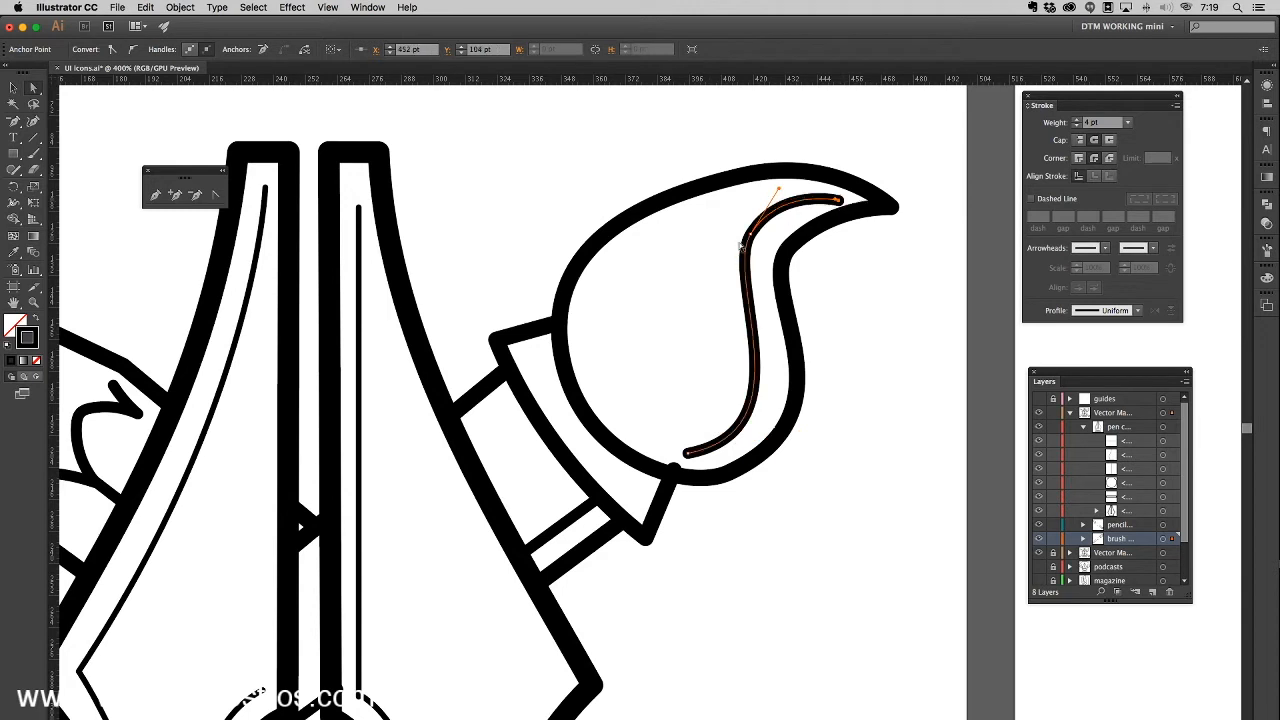
Step: Move the bristle highlight's upper bend anchor slightly down and adjust its handle to smooth the curve
drag(750, 235, 750, 247)
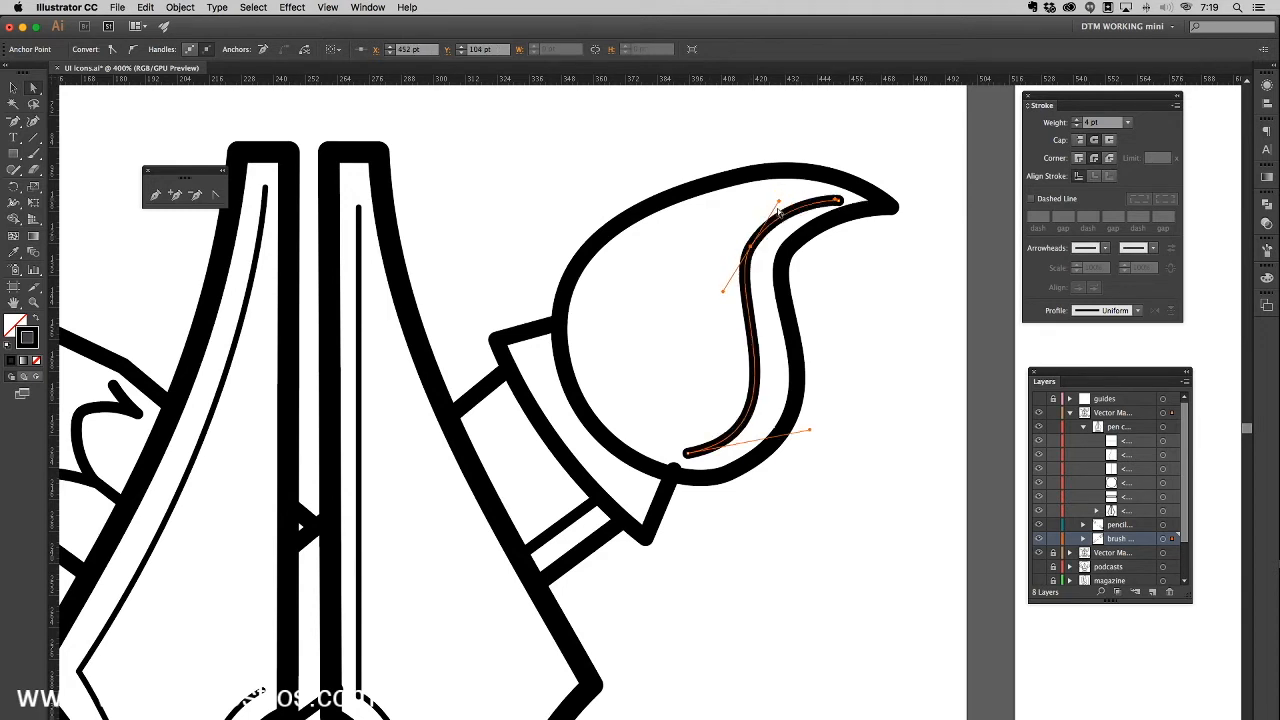
click(736, 275)
drag(724, 294, 729, 290)
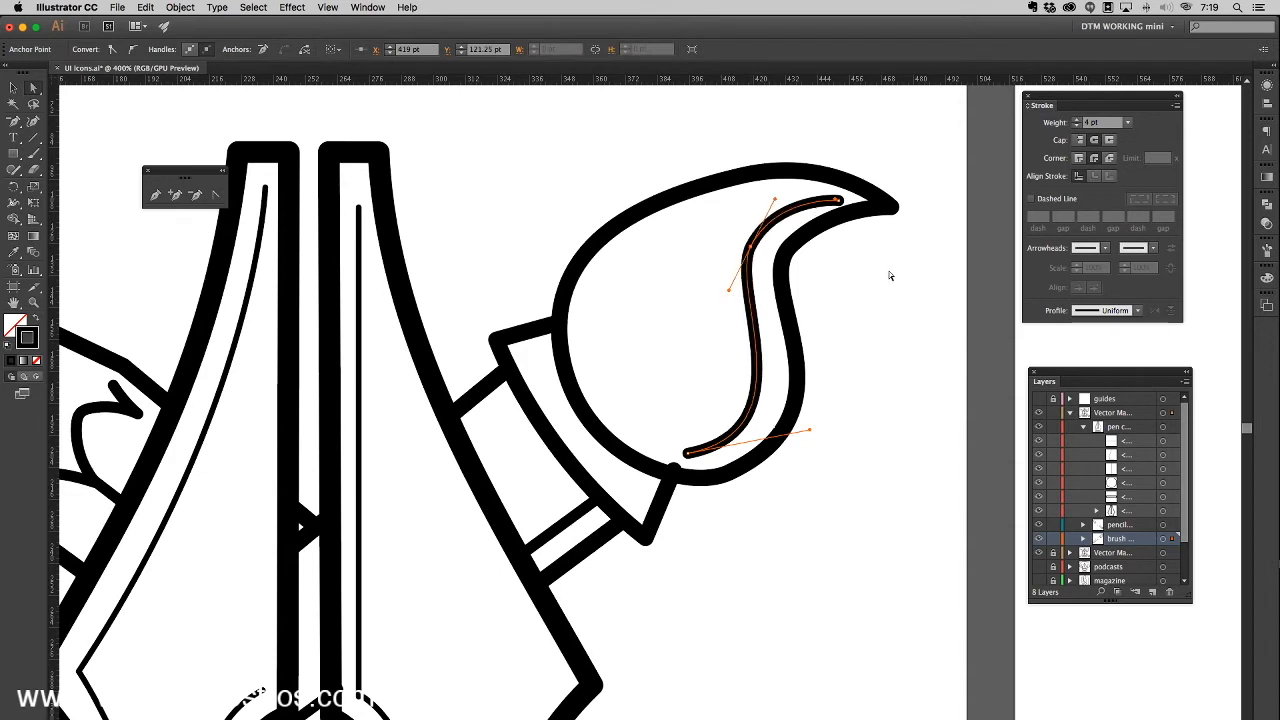
Step: Set the bristle highlight line's stroke weight to 2 pt
click(1127, 122)
click(1150, 195)
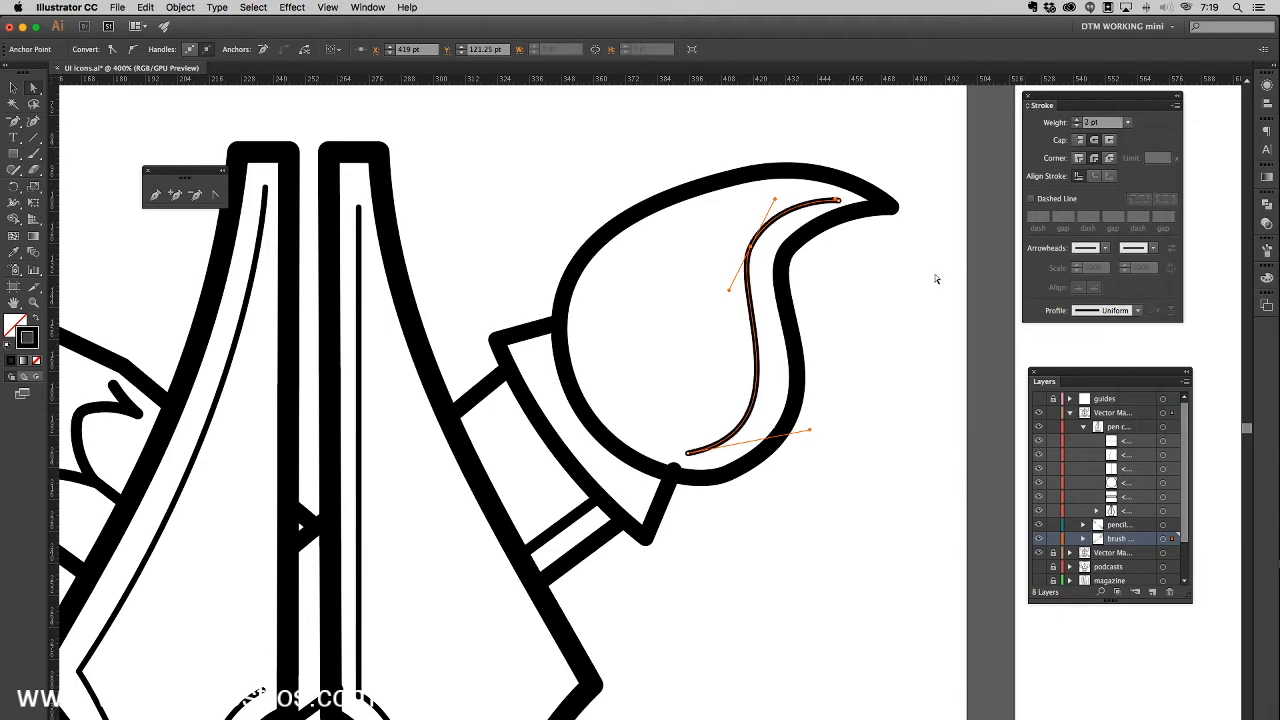
click(902, 307)
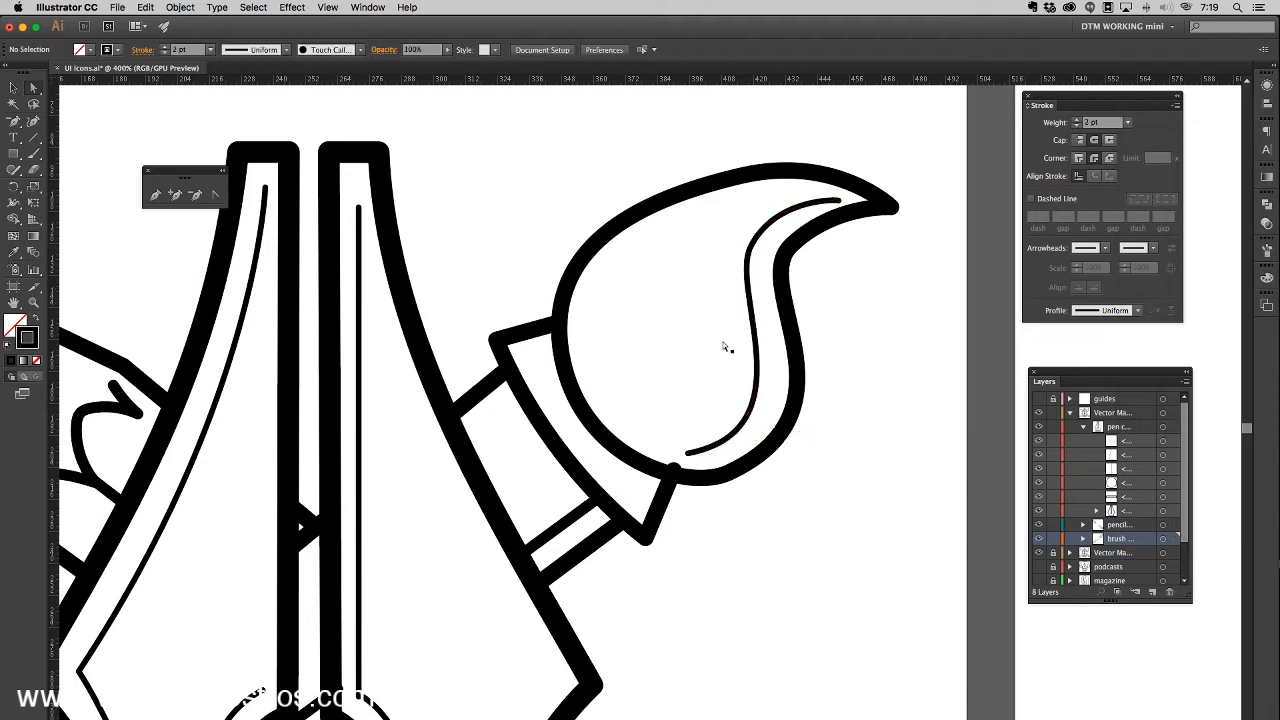
Step: Compare the bristle highlight's stroke weight with the nib's inner line and inspect the ferrule's lower end cap
click(355, 436)
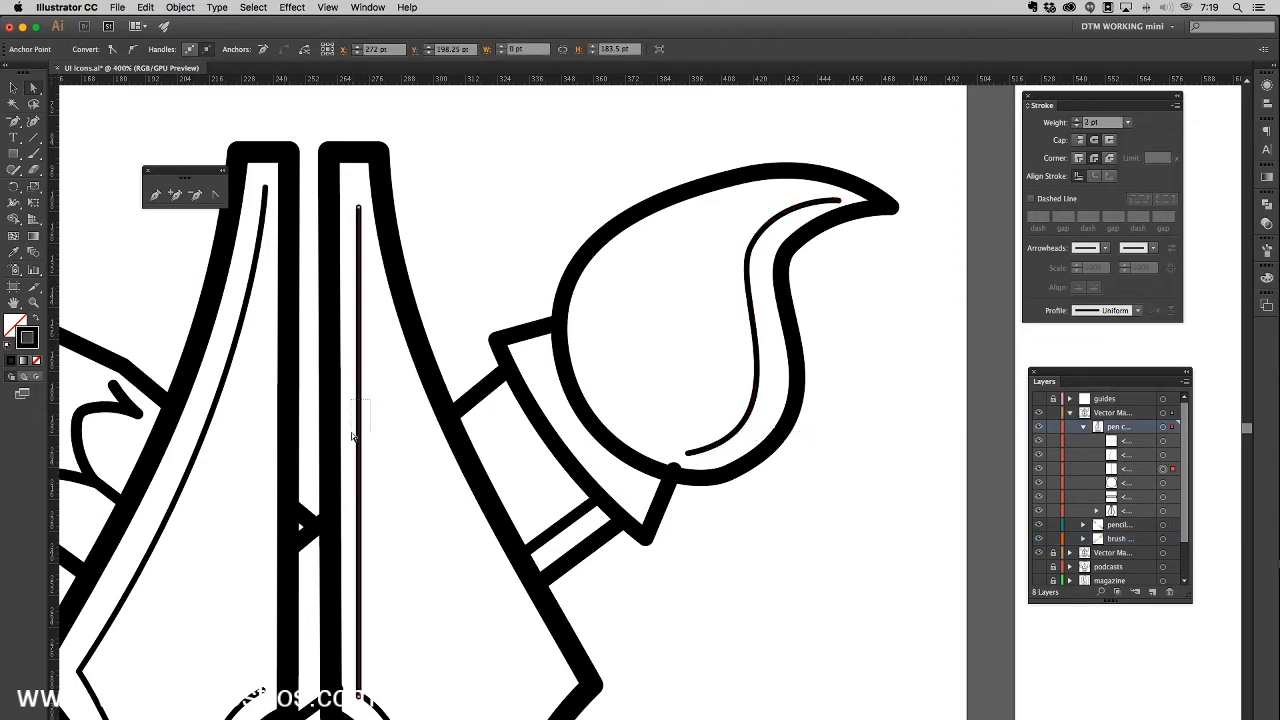
click(727, 419)
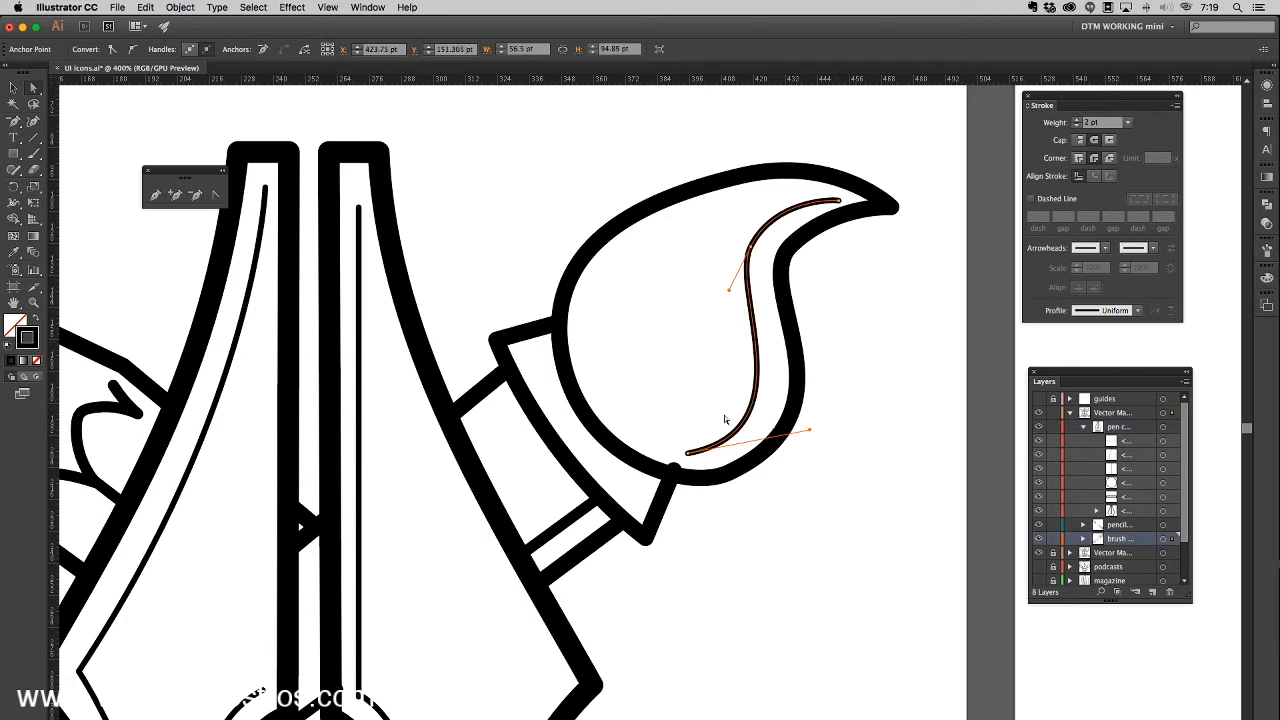
click(657, 407)
click(358, 472)
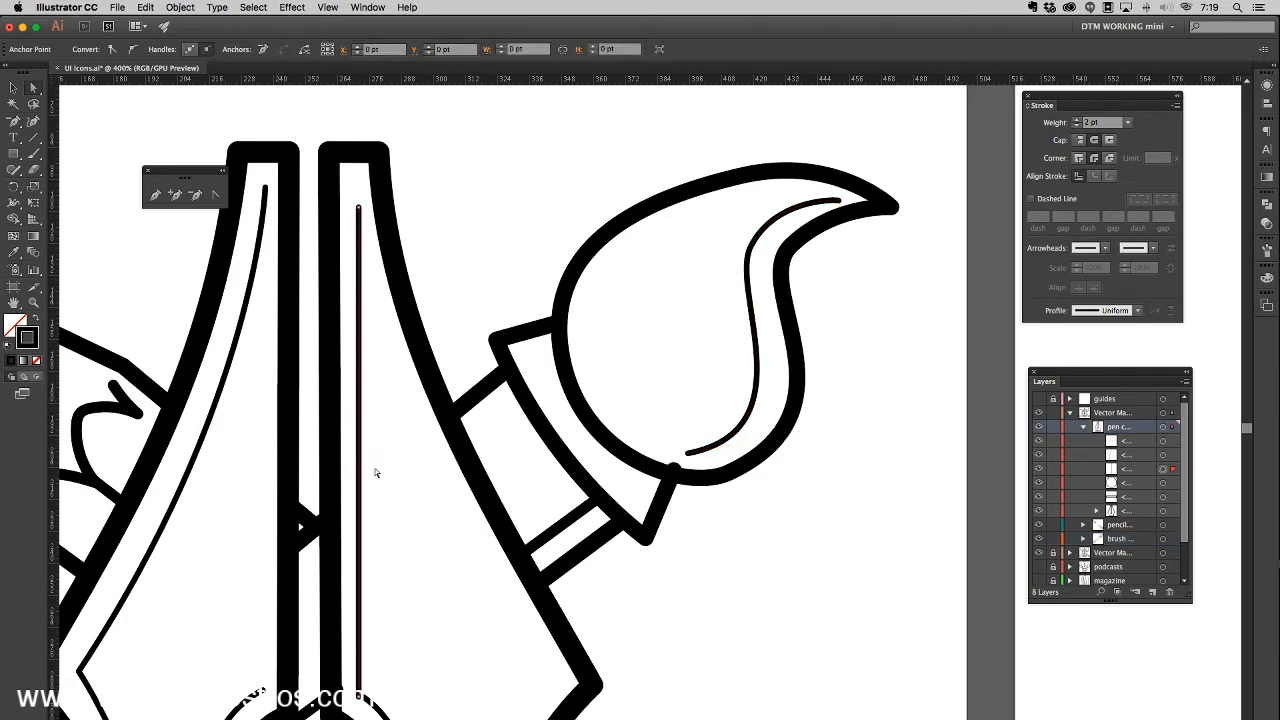
click(662, 350)
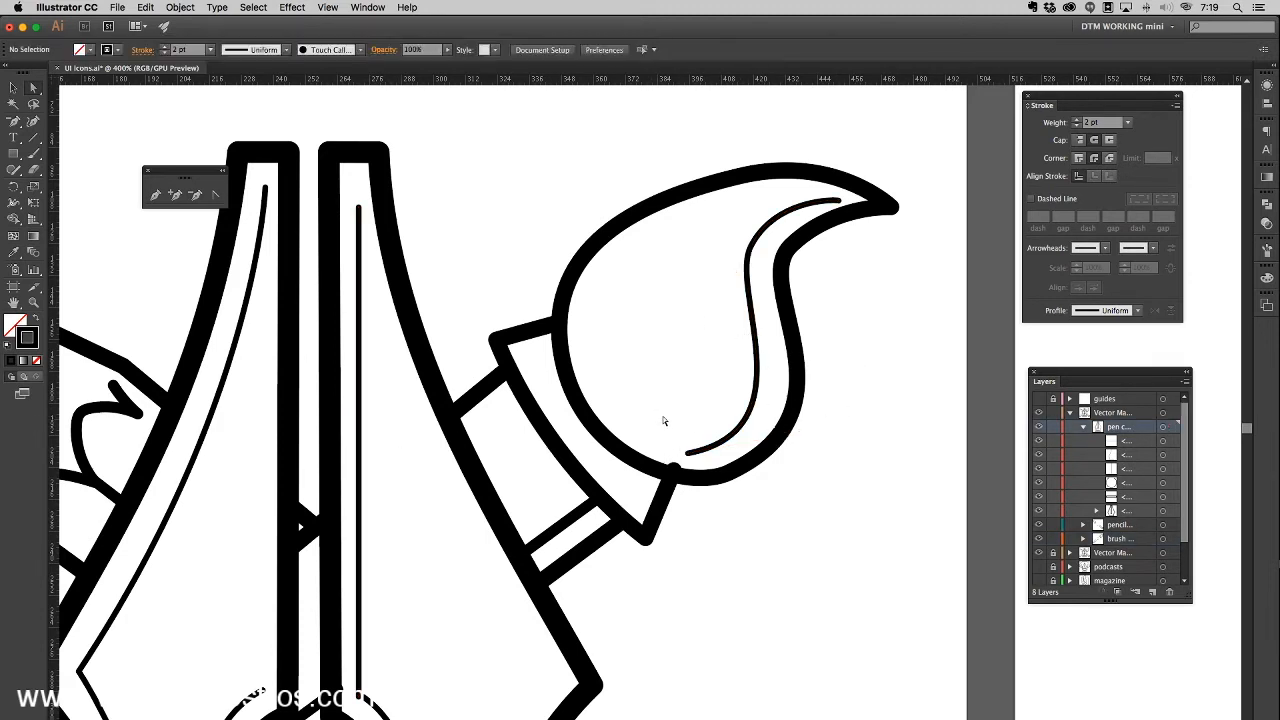
key(super+=)
key(super+=)
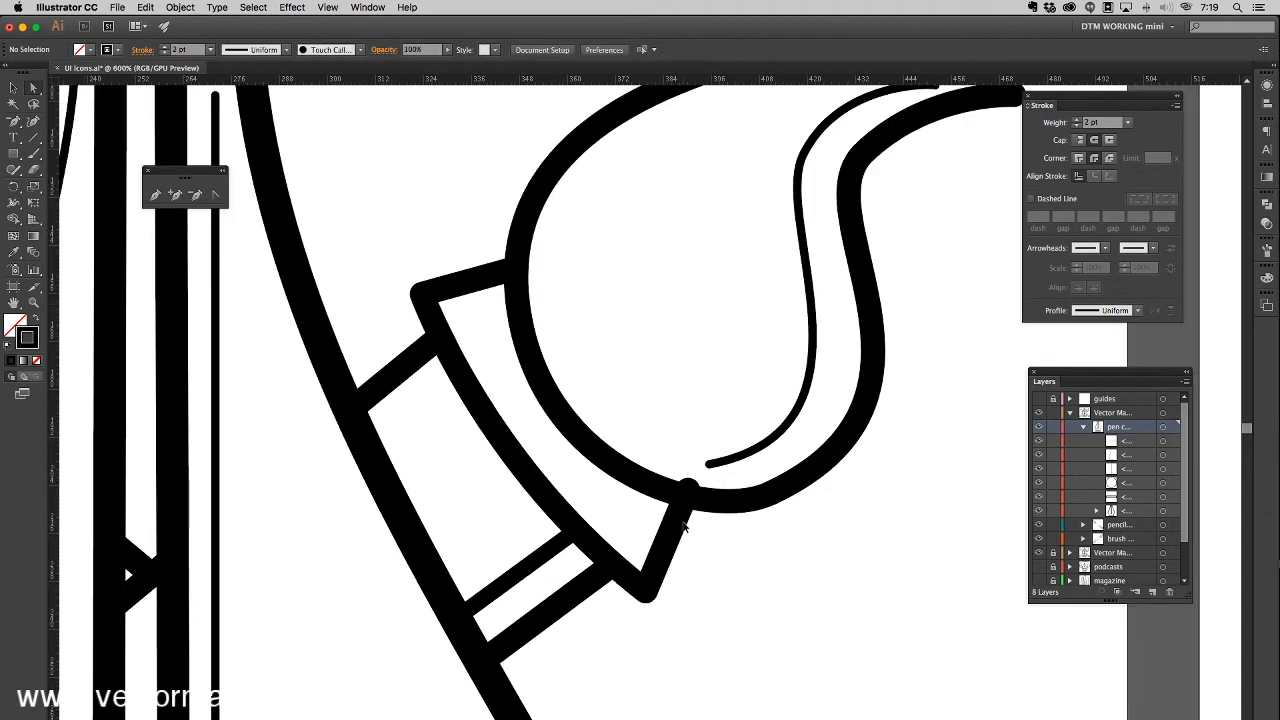
drag(693, 467, 545, 226)
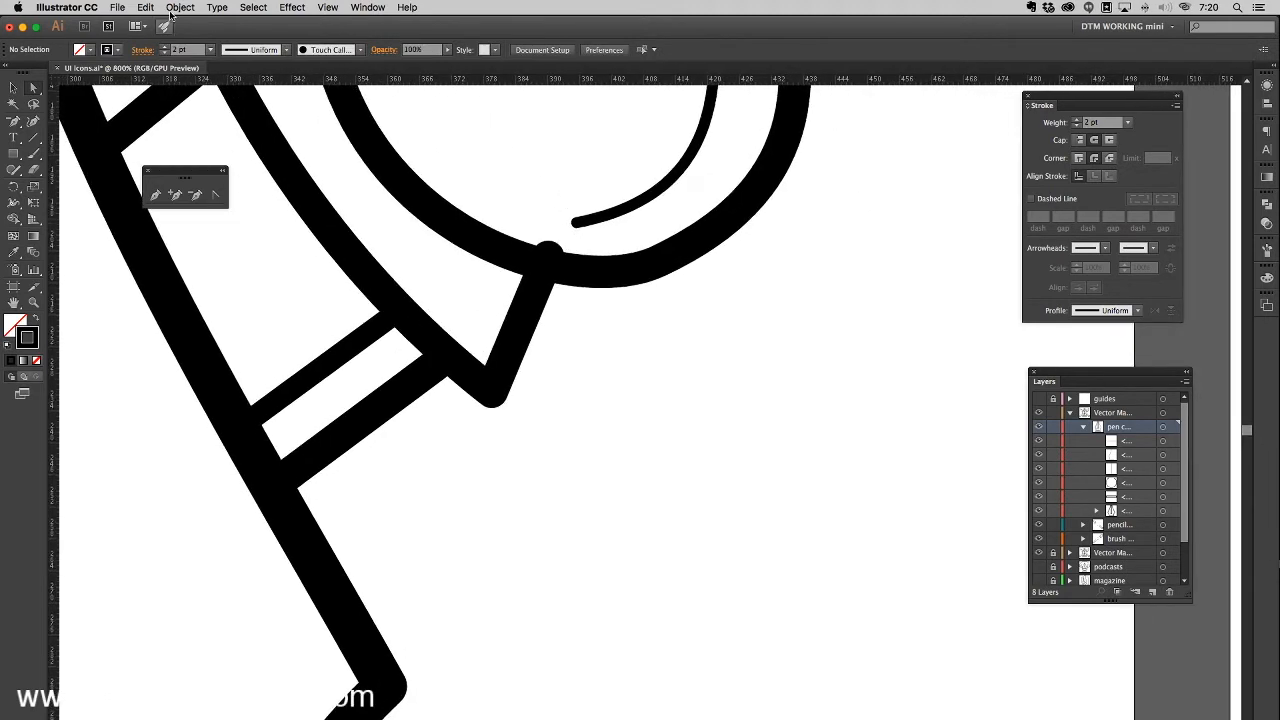
Step: Save the document as UI icons 2.ai in the icons folder, in Adobe Illustrator format with the Illustrator CC version
click(119, 8)
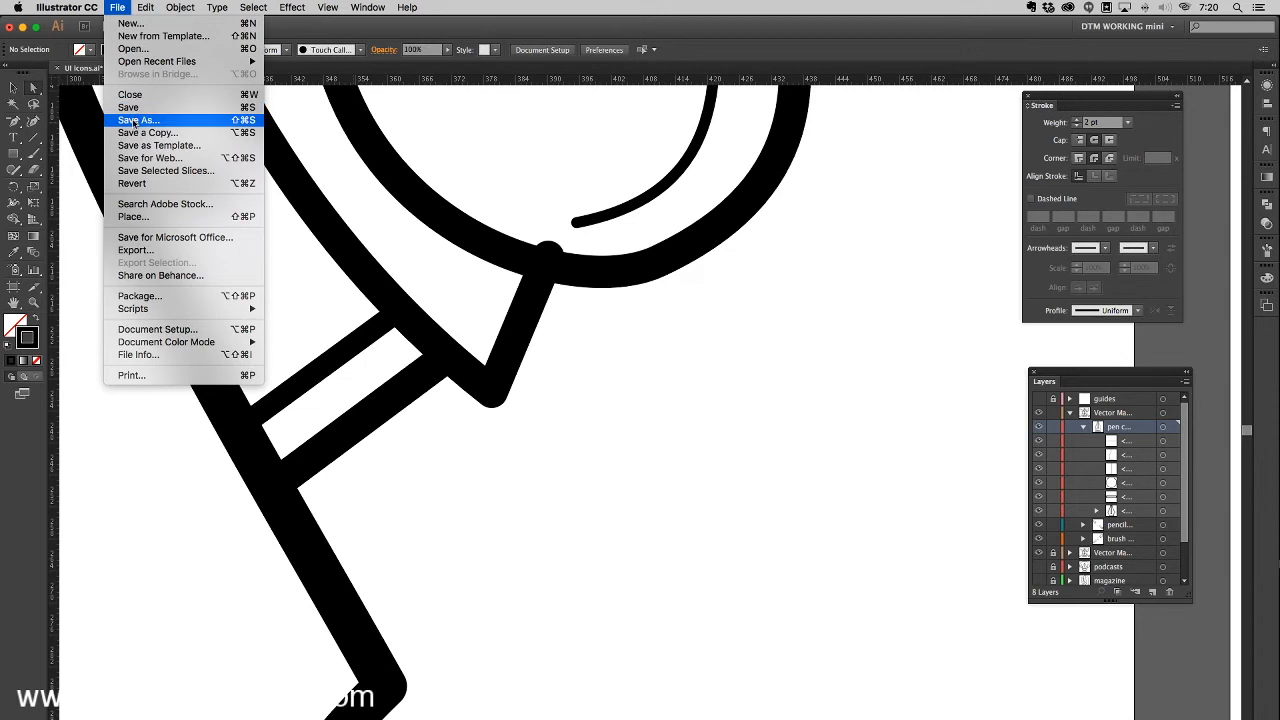
click(136, 120)
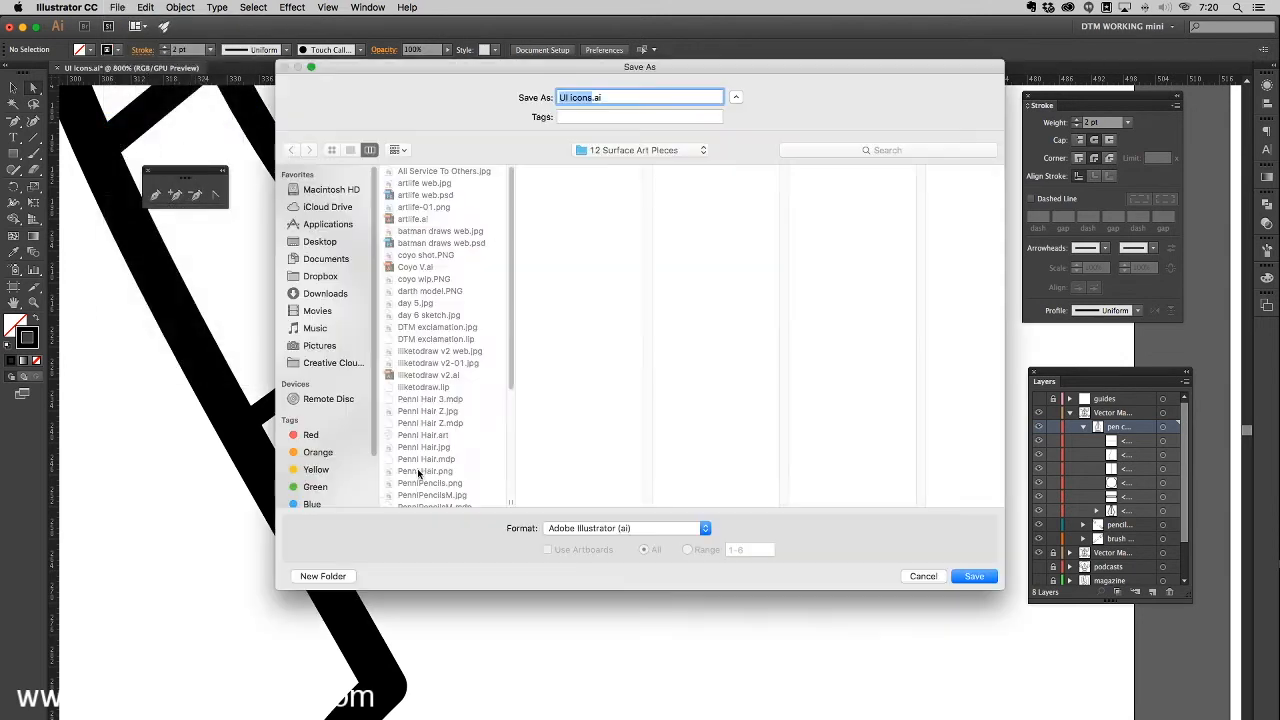
key(Right)
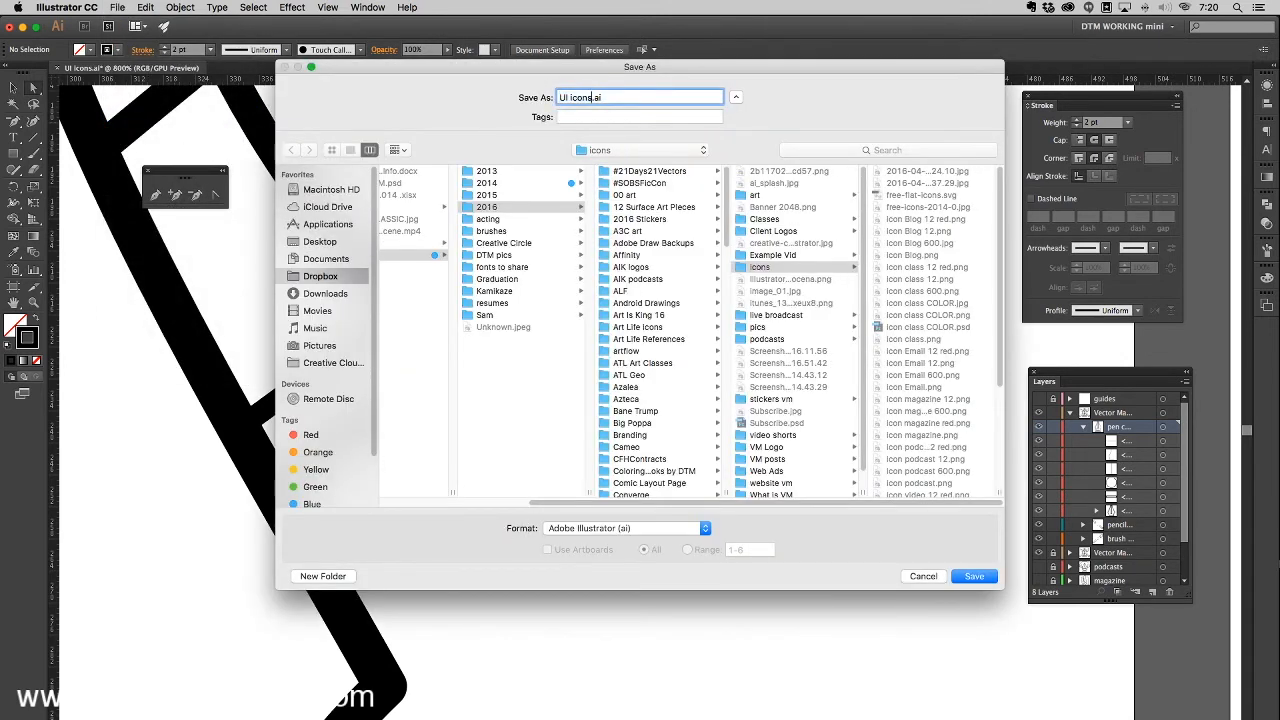
text(2)
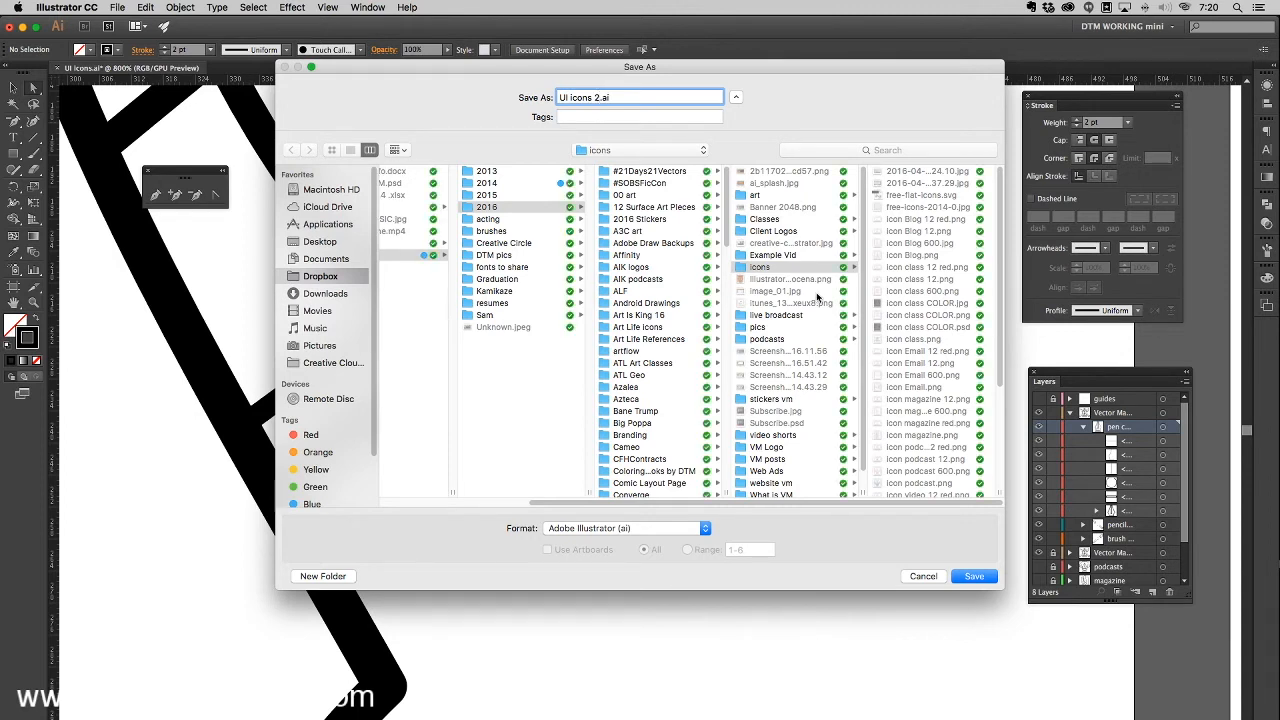
click(626, 531)
click(640, 528)
scroll(680, 438, down, 15)
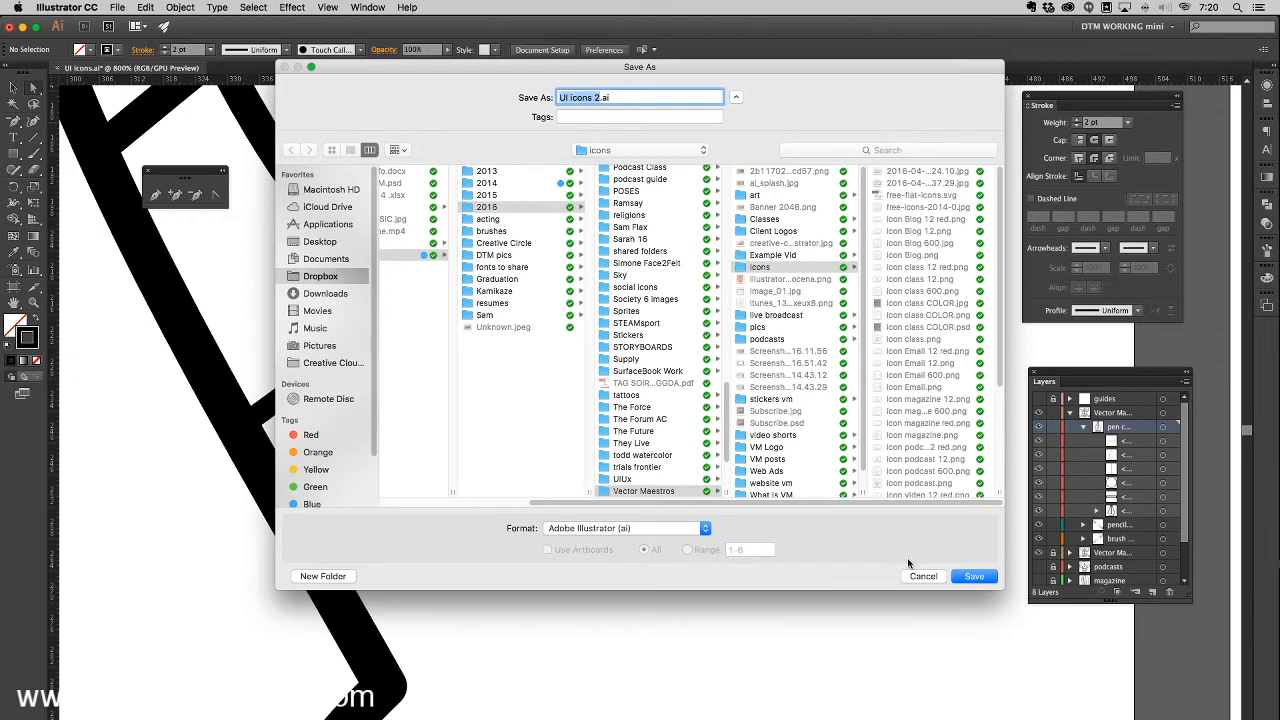
click(978, 579)
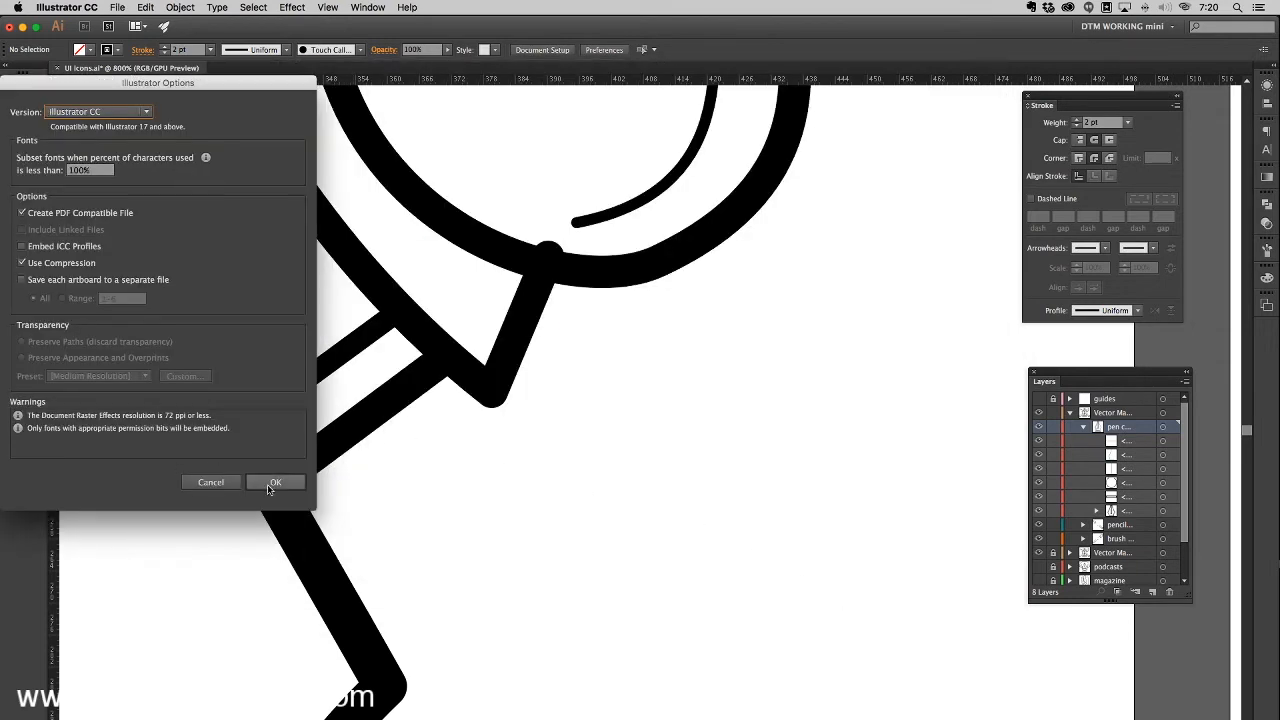
click(275, 482)
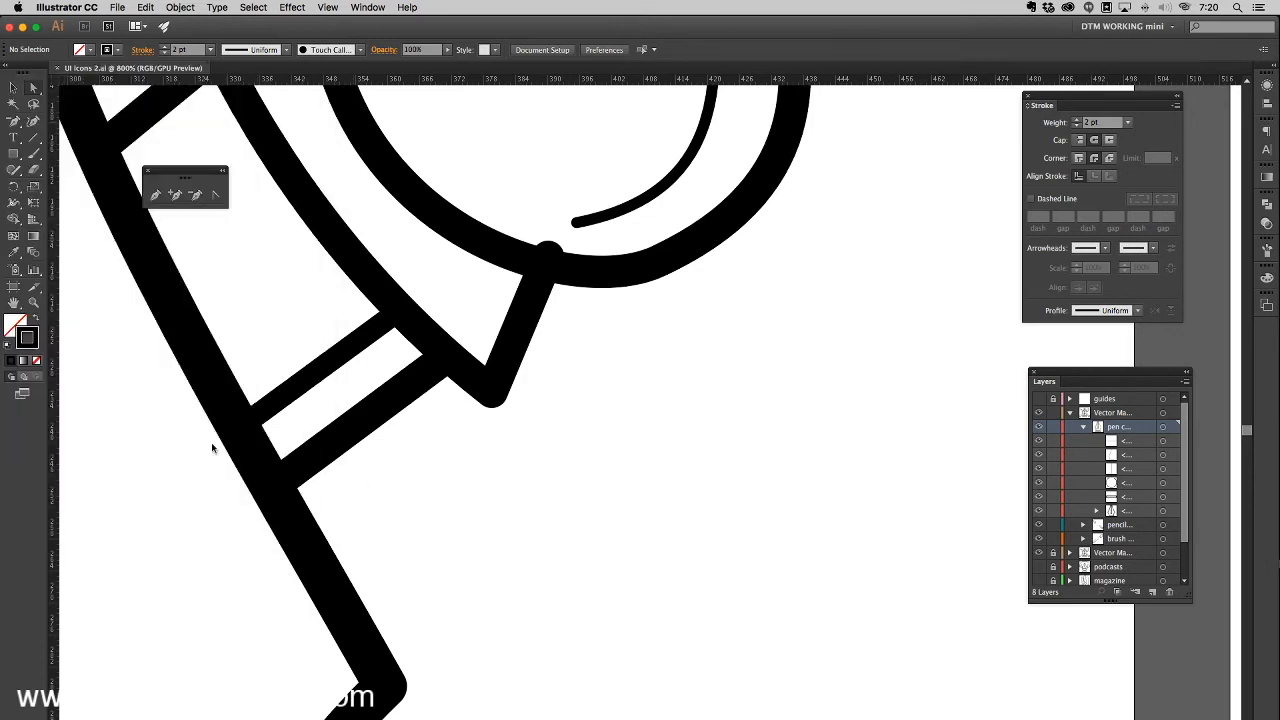
Step: Nudge the brush ferrule's lower end anchor down and to the left so its round cap stays within the bristle outline
drag(623, 306, 516, 604)
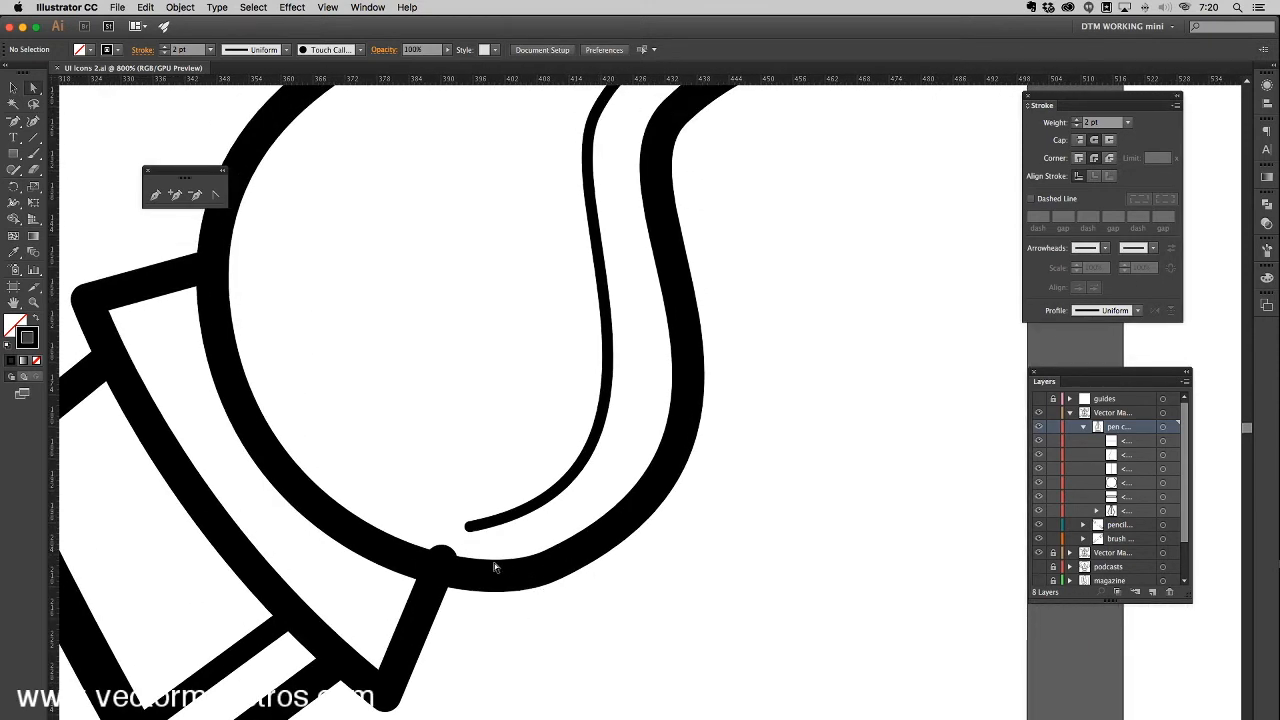
drag(466, 627, 352, 604)
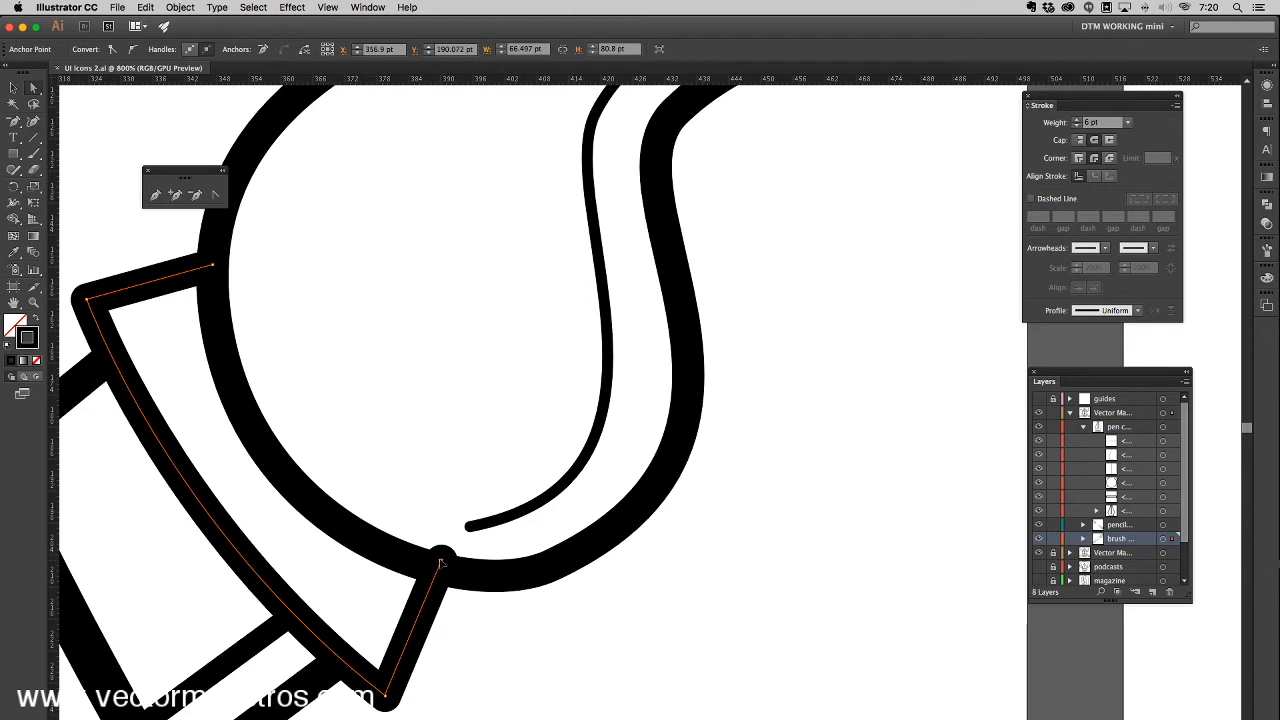
click(441, 563)
key(Down)
key(Down)
key(Left)
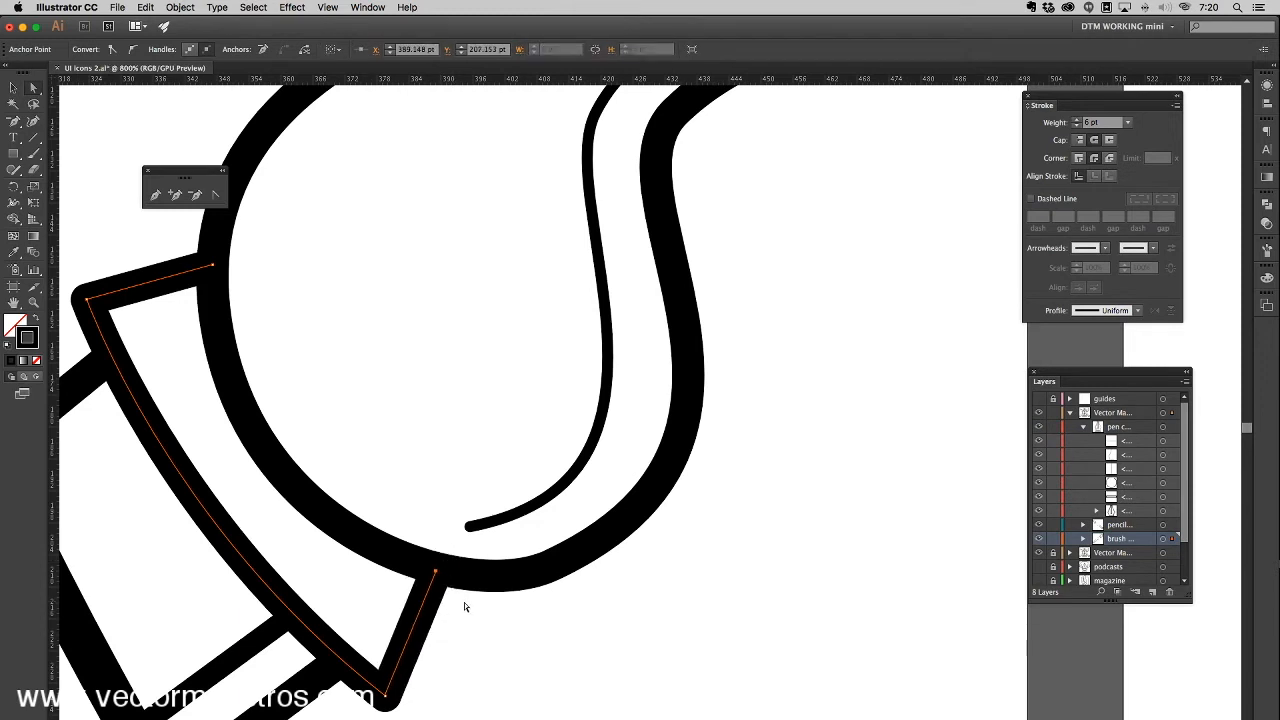
click(563, 607)
Step: Nudge the bristle outline's upper anchor to the left and slightly down to even out the brush curve
click(606, 513)
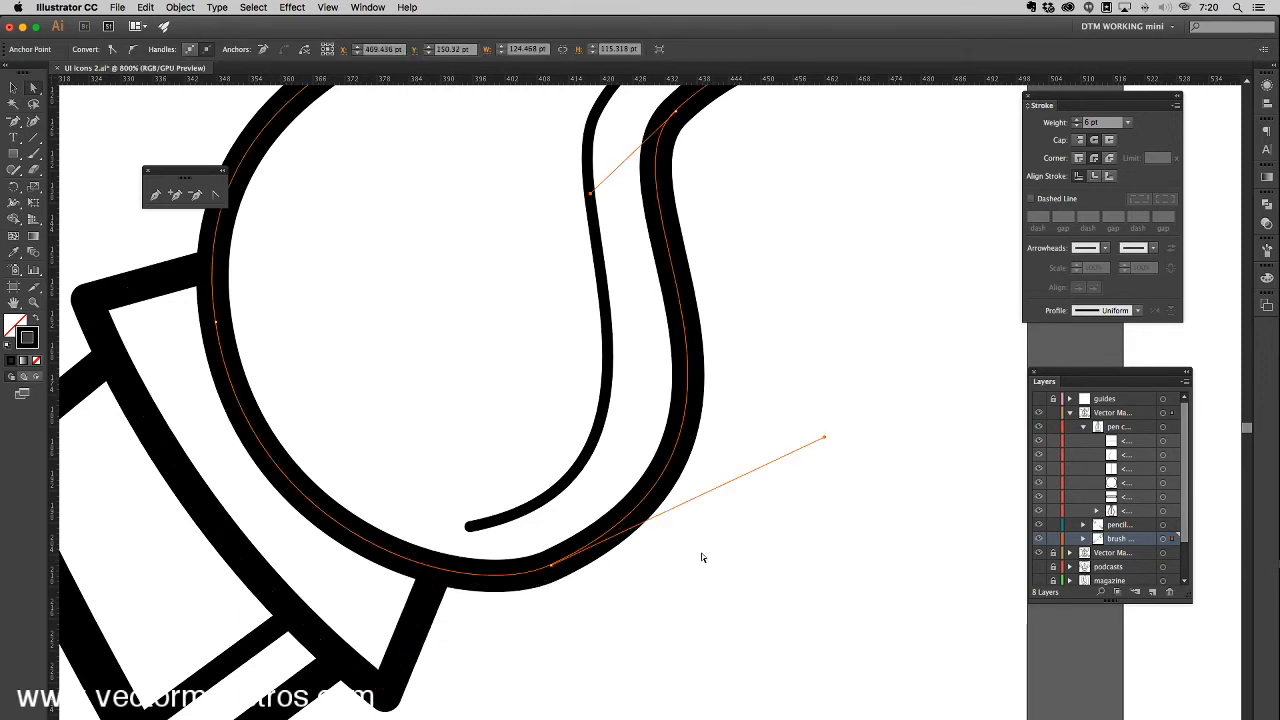
key(super+minus)
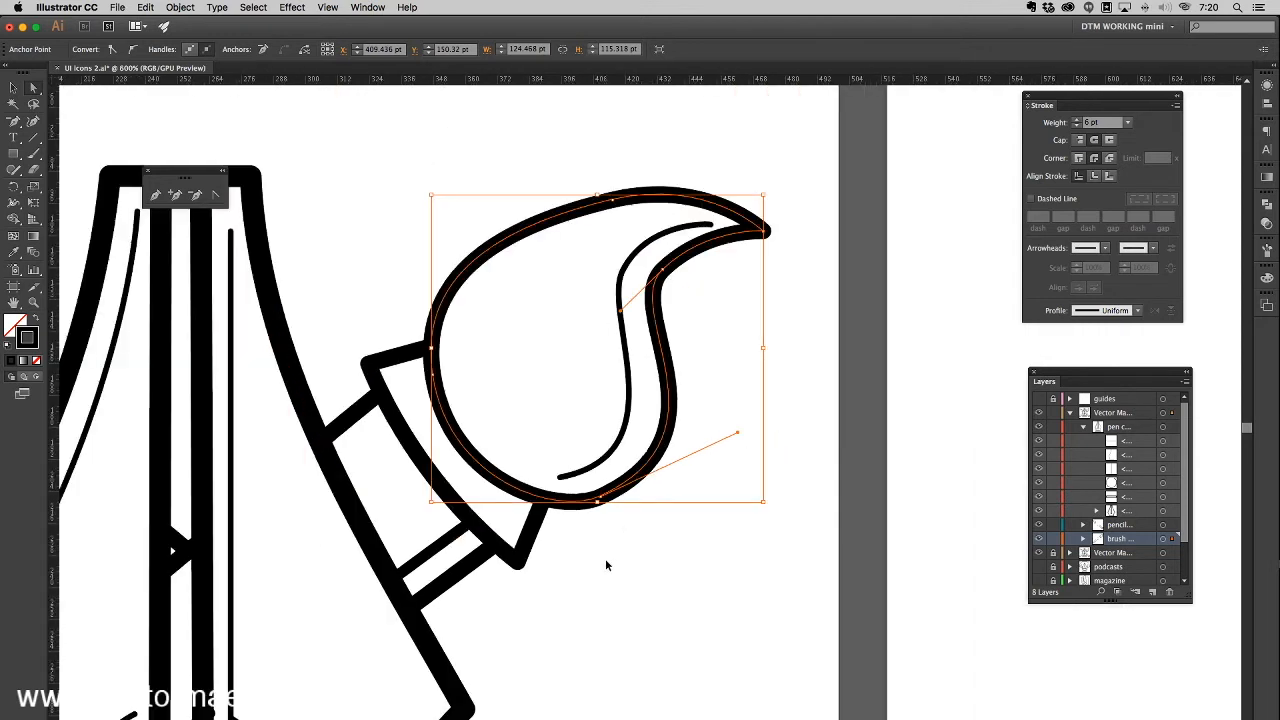
click(597, 497)
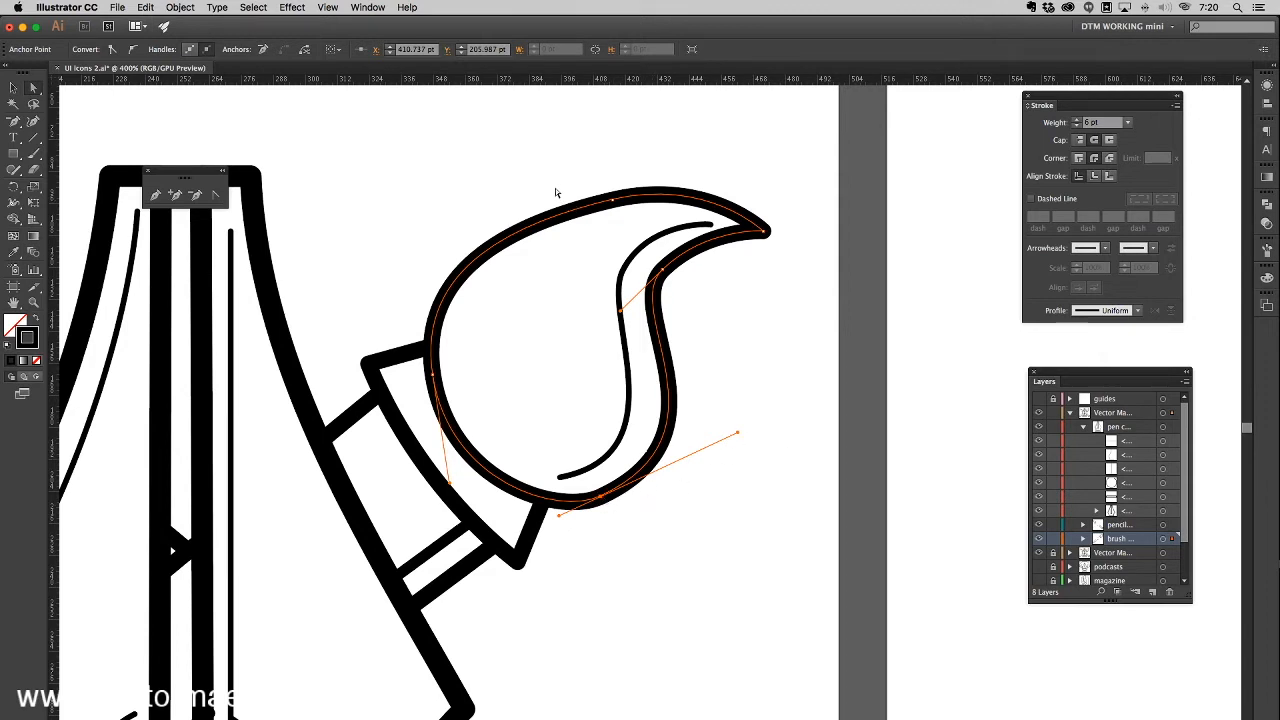
click(608, 197)
key(Left)
key(Left)
key(Left)
key(Left)
key(Down)
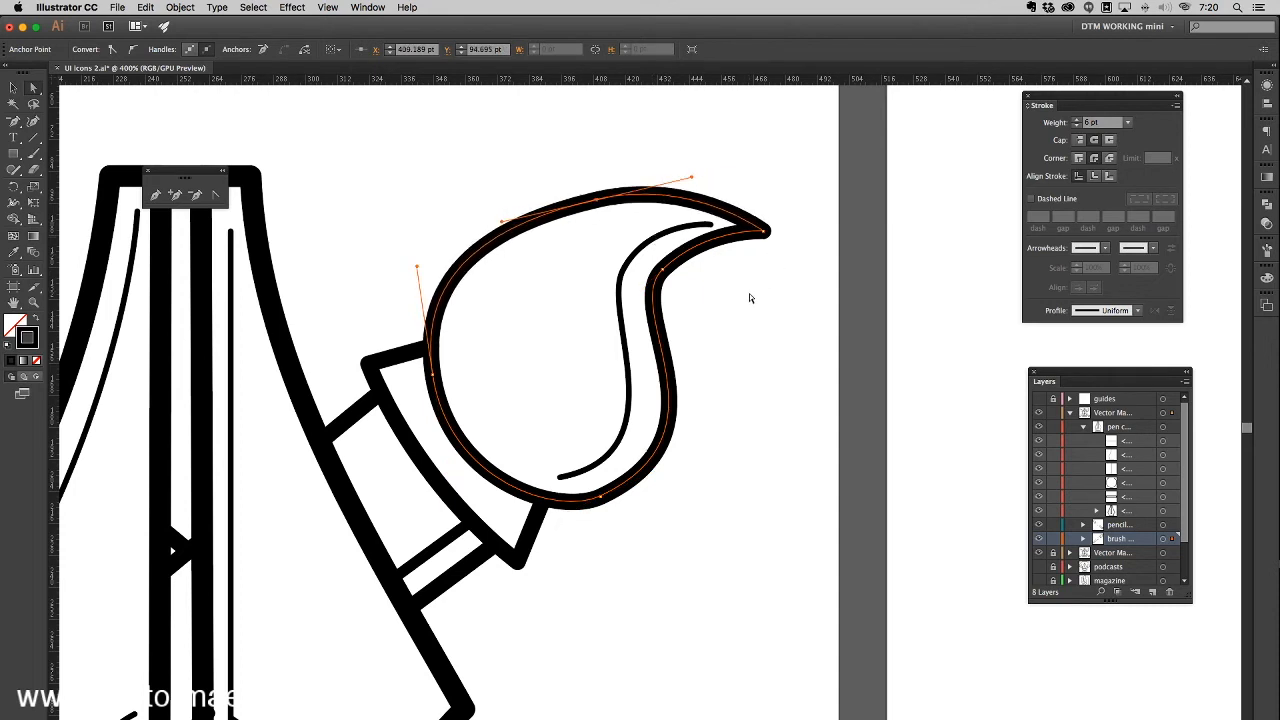
click(748, 296)
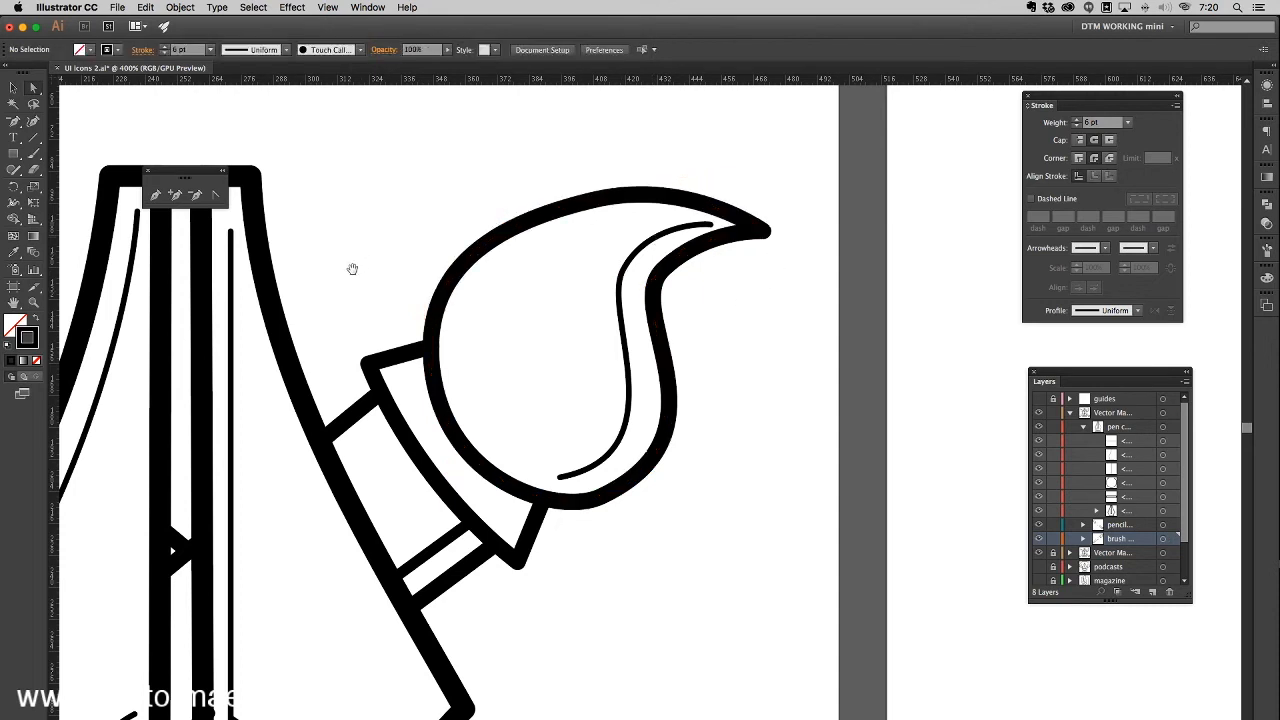
Step: Compare the complete rounded icon with the original square-cornered version on the neighbouring artboard
drag(349, 309, 603, 269)
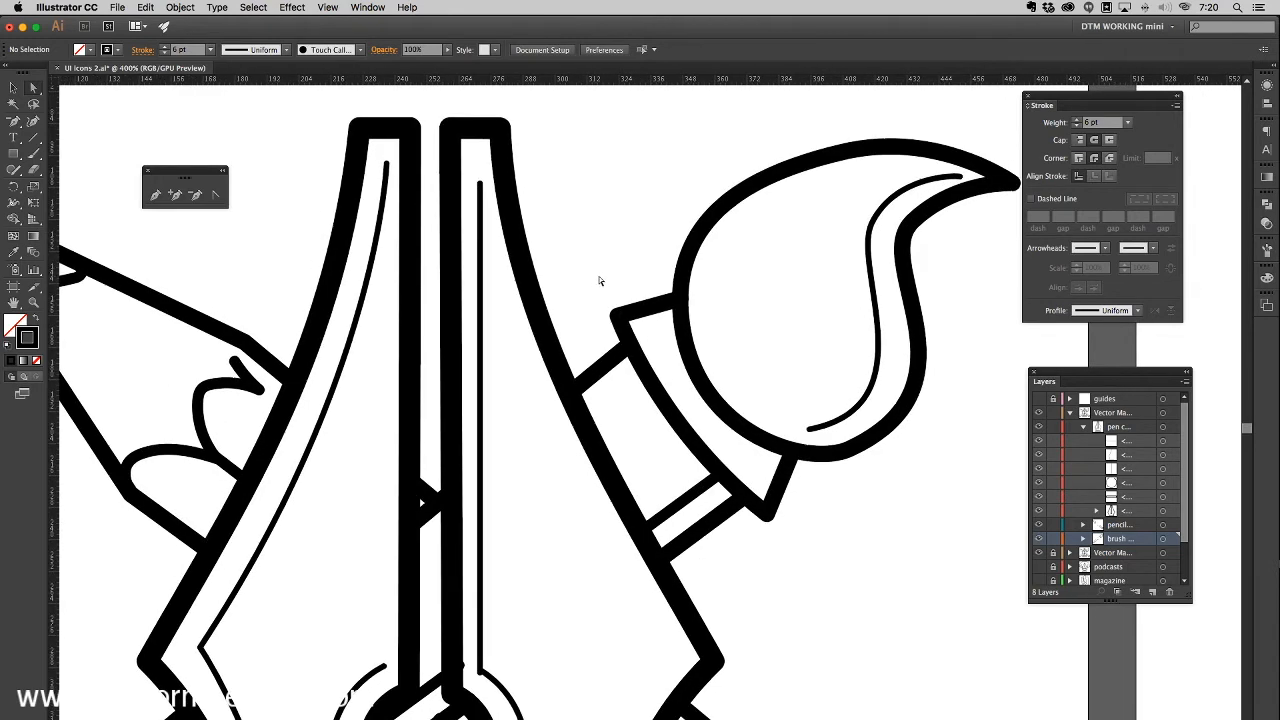
key(super+minus)
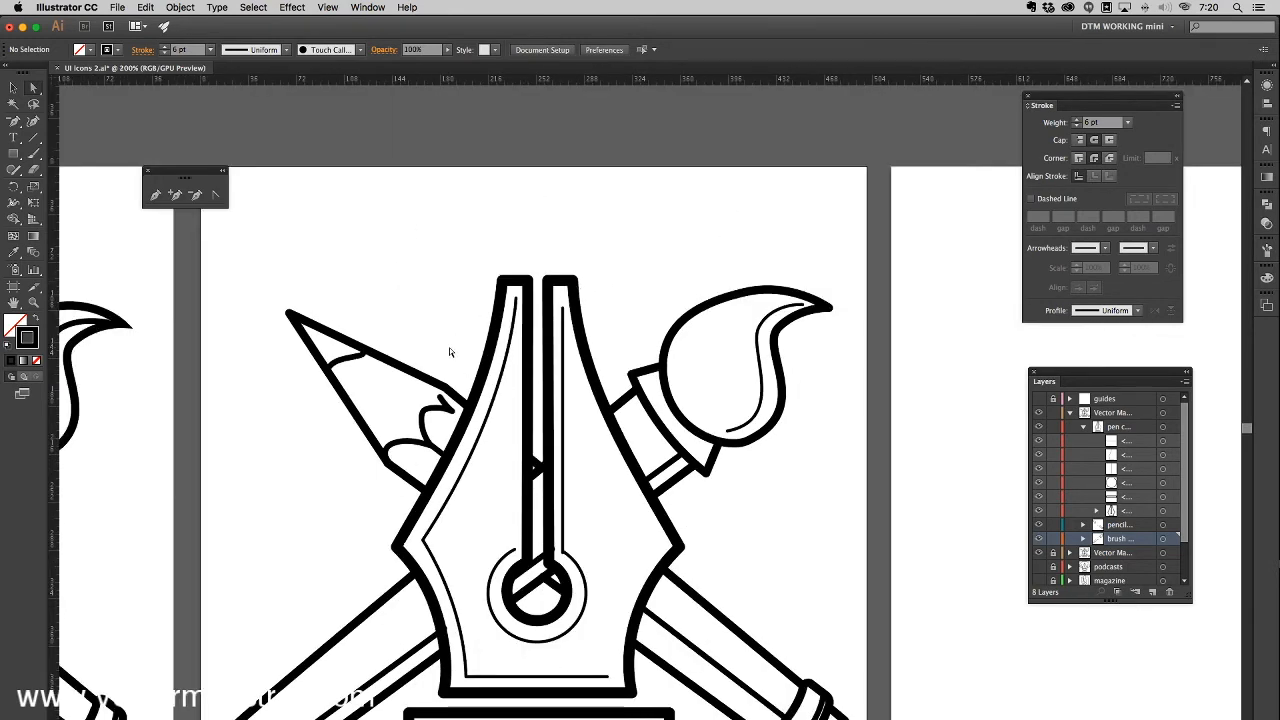
key(super+minus)
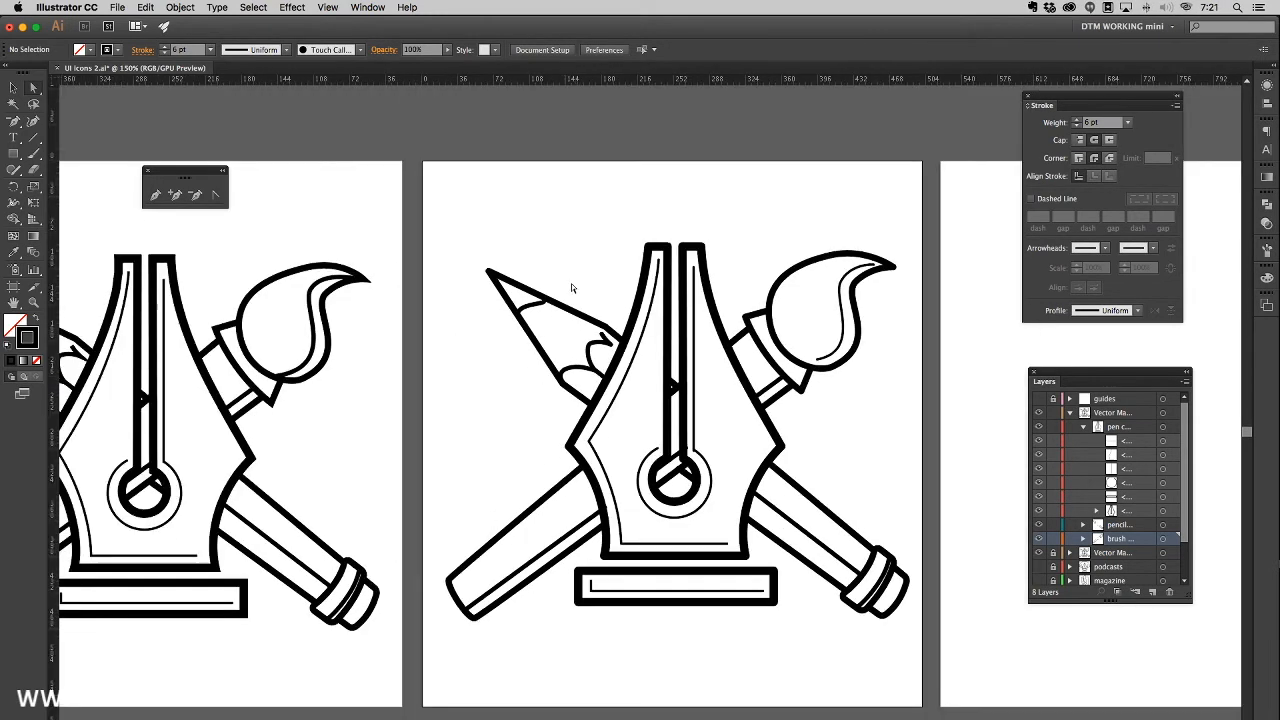
mouse_move(399, 324)
mouse_down()
mouse_move(529, 286)
mouse_move(452, 292)
mouse_move(431, 320)
mouse_move(395, 331)
mouse_move(406, 336)
mouse_up()
key(super+minus)
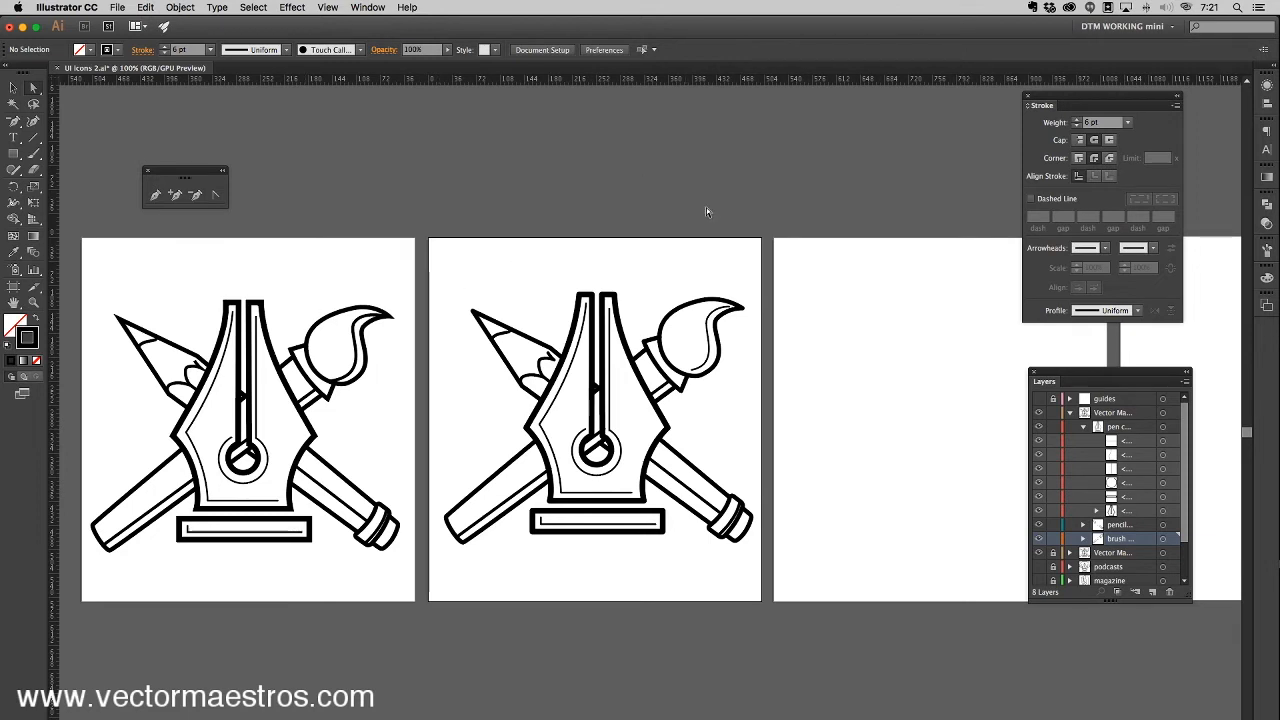
Step: Collapse the duplicated Vector Maestro layer and float the Artboards panel beside the Layers panel
click(1069, 412)
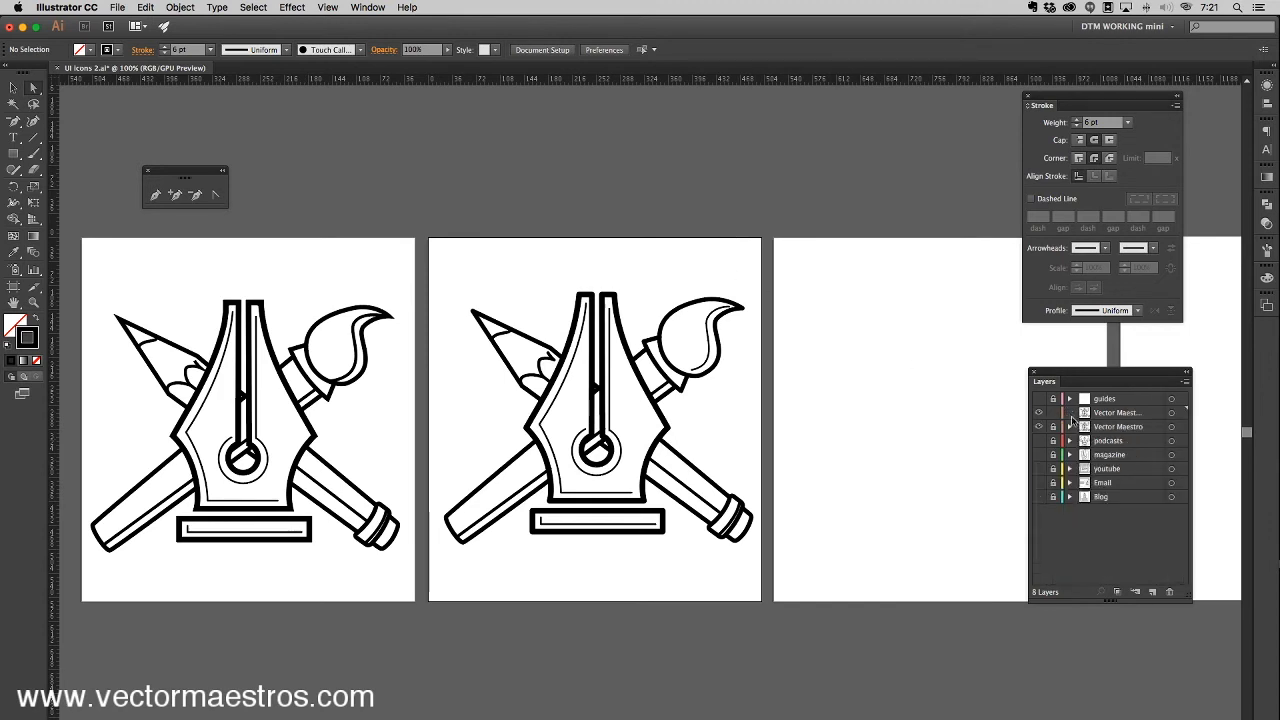
click(1267, 305)
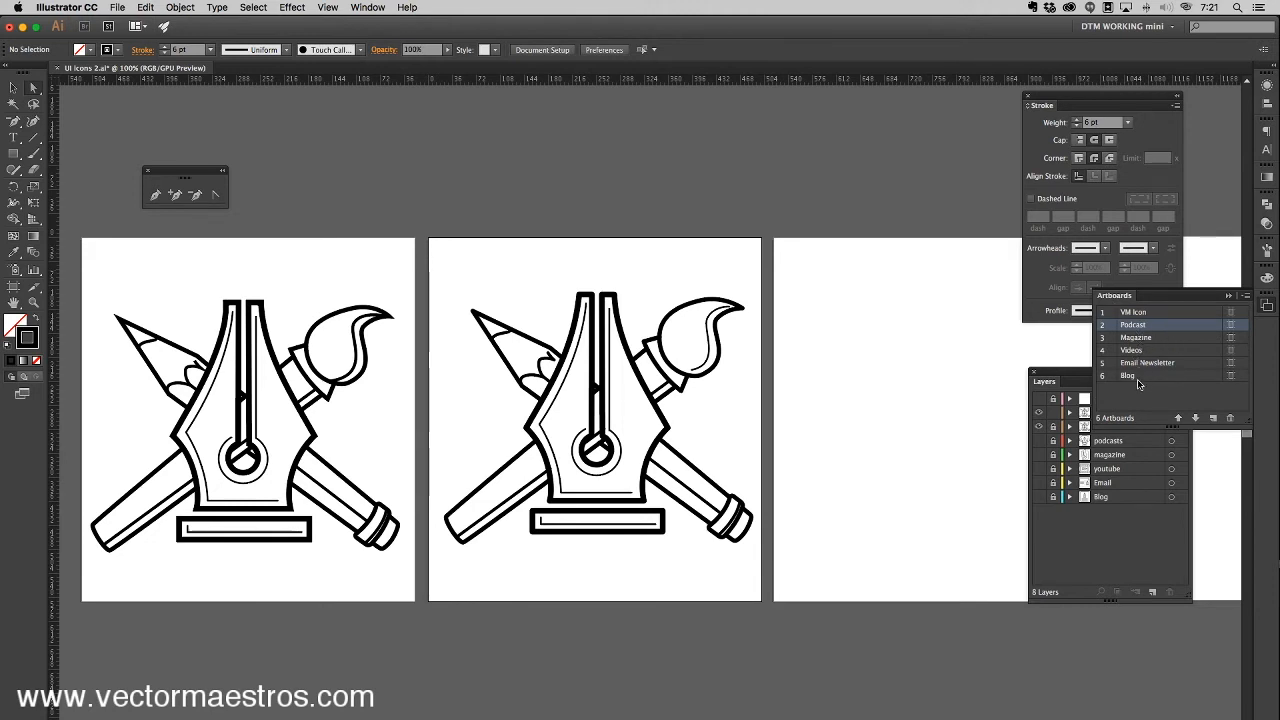
click(1070, 377)
drag(1070, 377, 942, 423)
click(1262, 312)
drag(1118, 300, 857, 267)
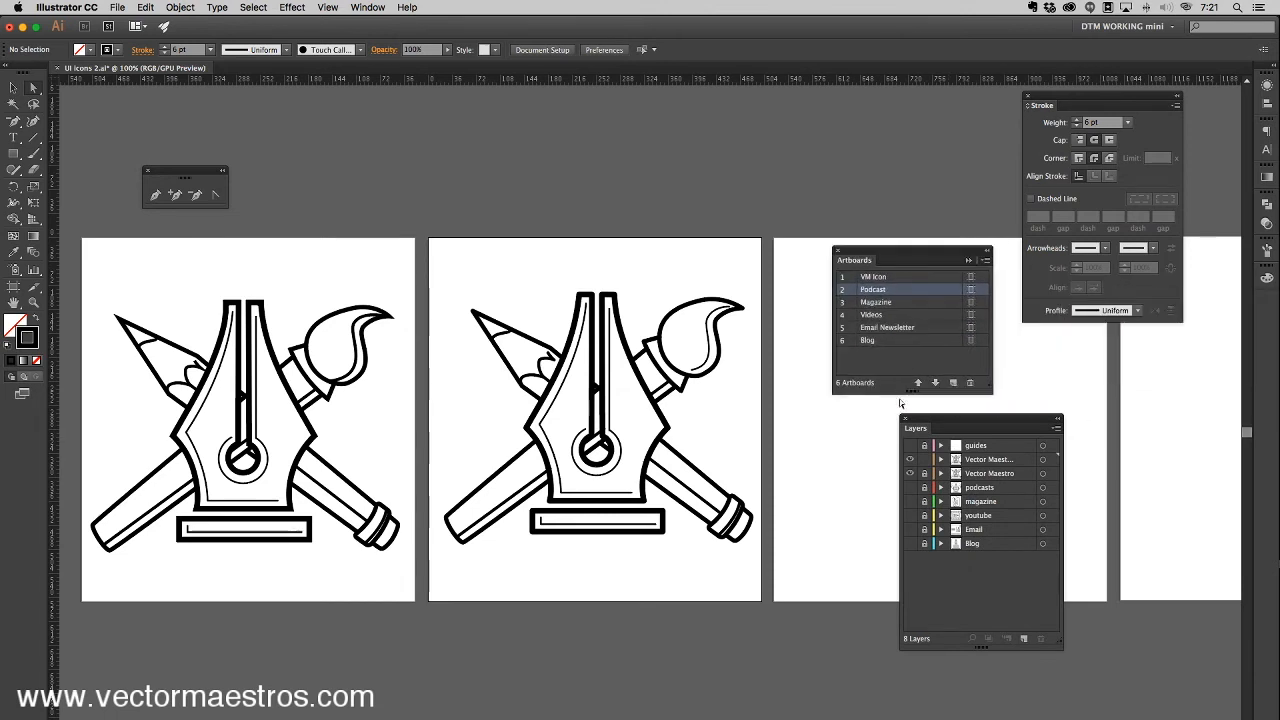
Step: Fit all six artboards in view, dock the Stroke panel, and place the Artboards and Layers panels below the artboards
key(super+minus)
key(super+minus)
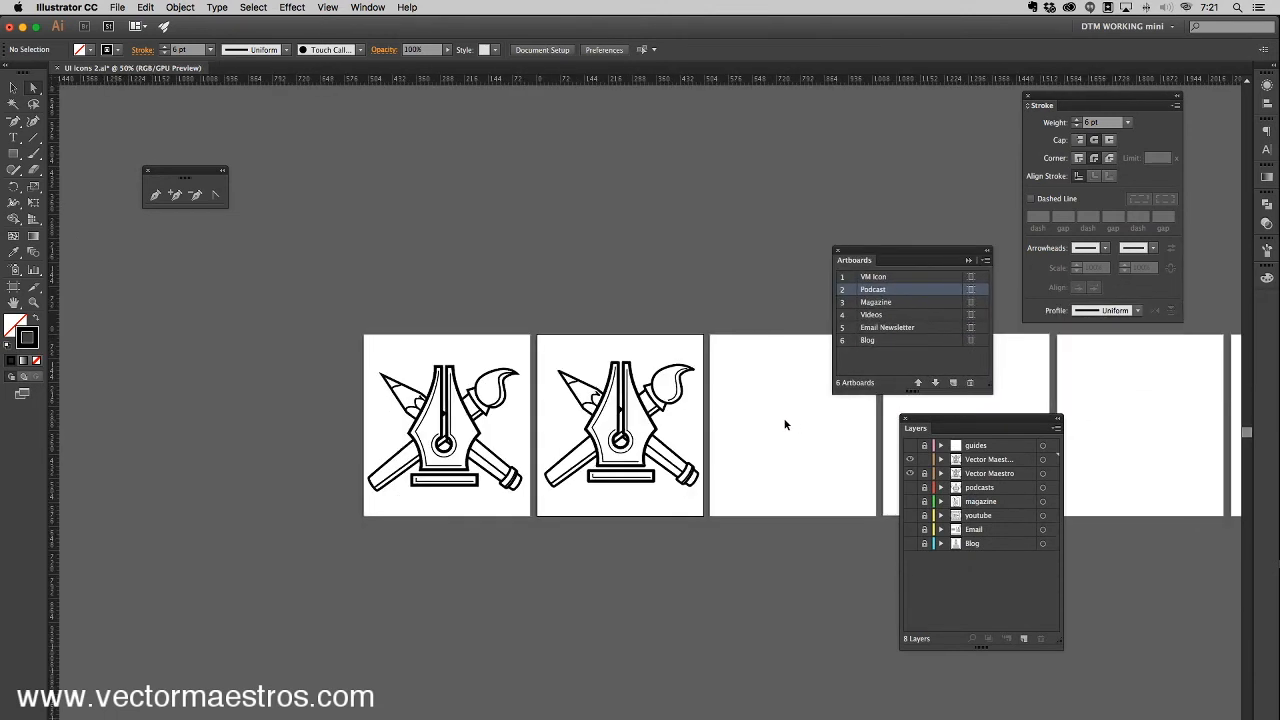
mouse_move(614, 486)
mouse_down()
mouse_move(451, 309)
mouse_move(364, 296)
mouse_move(351, 308)
mouse_move(377, 389)
mouse_up()
drag(1047, 99, 1267, 131)
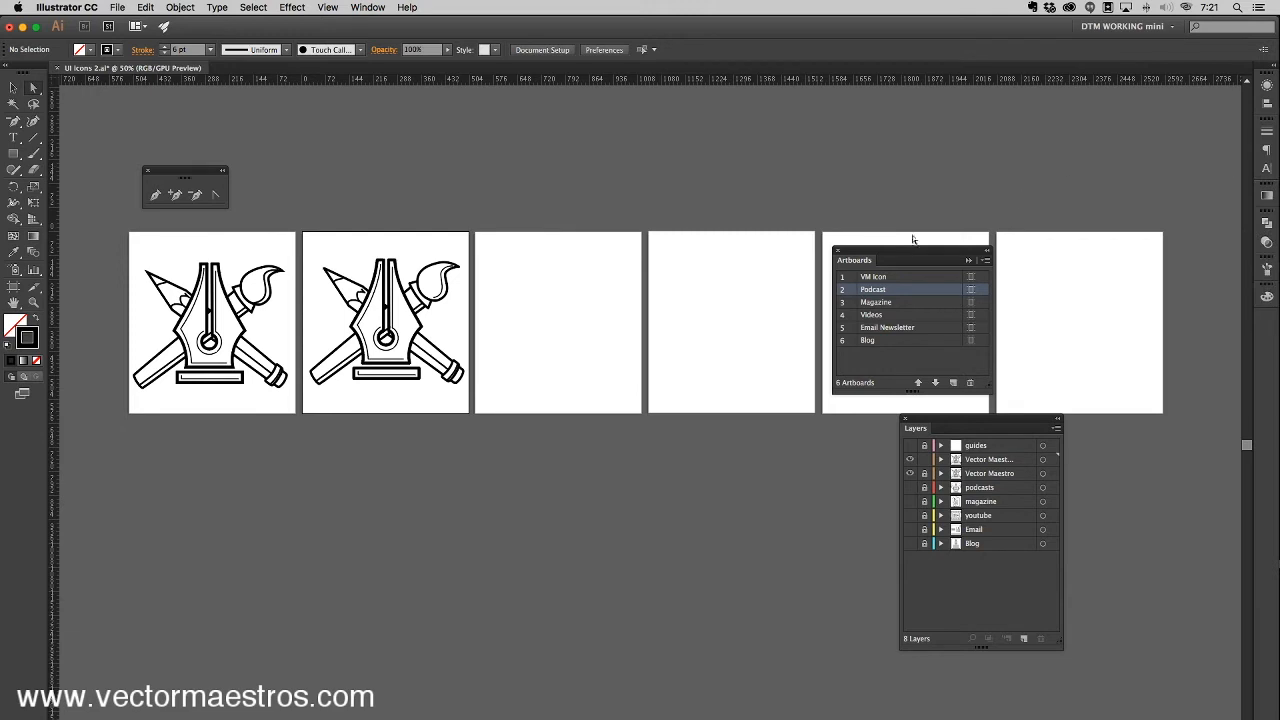
drag(858, 261, 677, 494)
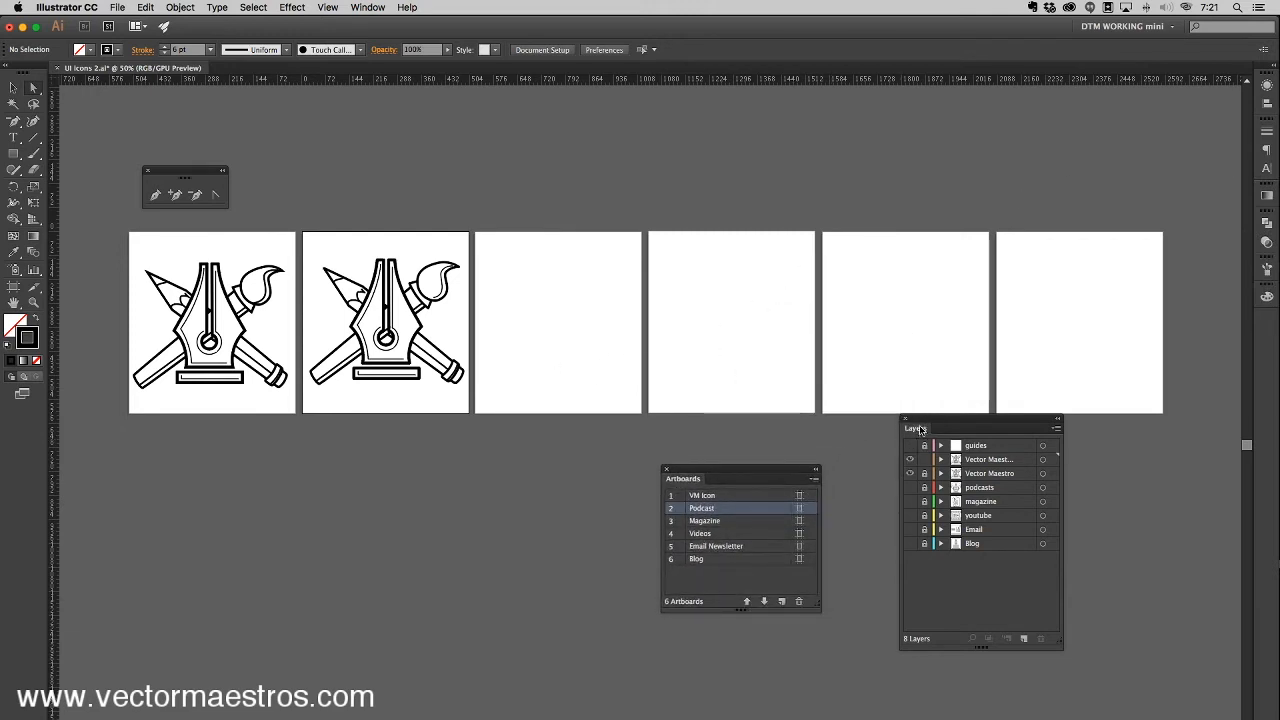
drag(924, 444, 922, 465)
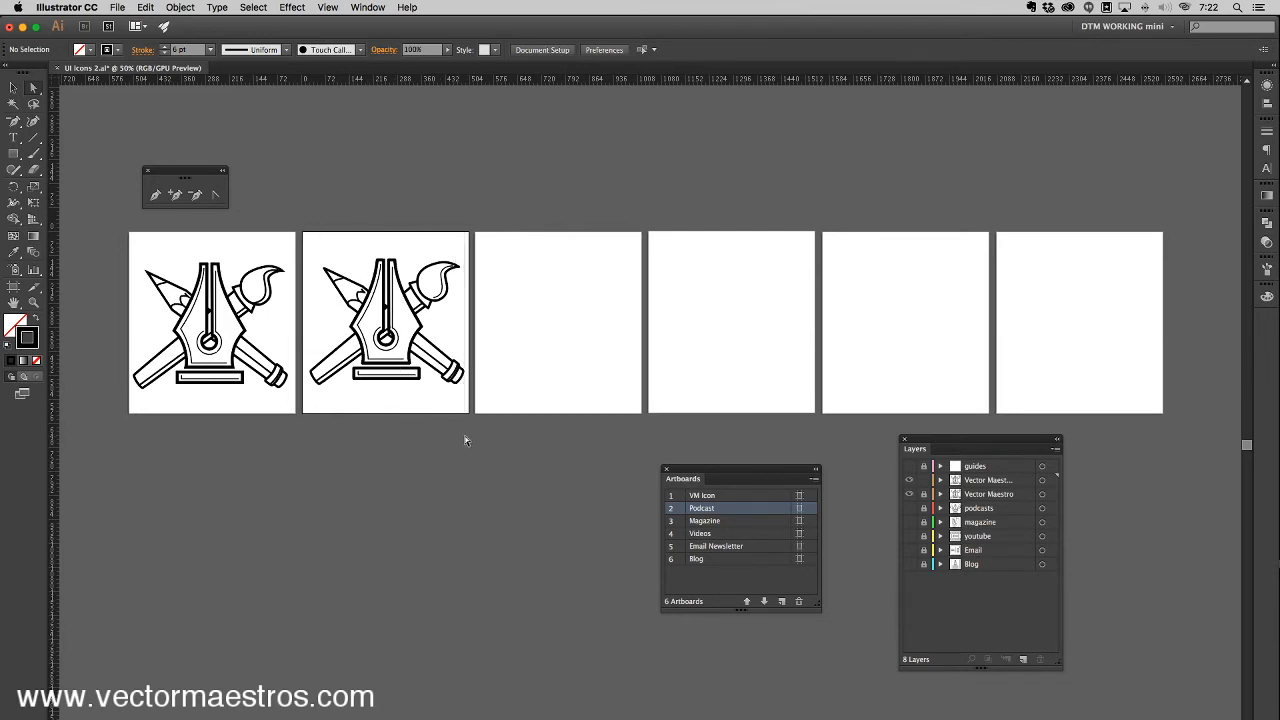
Step: Select the rounded icon and rename its layer, replacing the word copy after Vector Maestro
drag(480, 453, 418, 443)
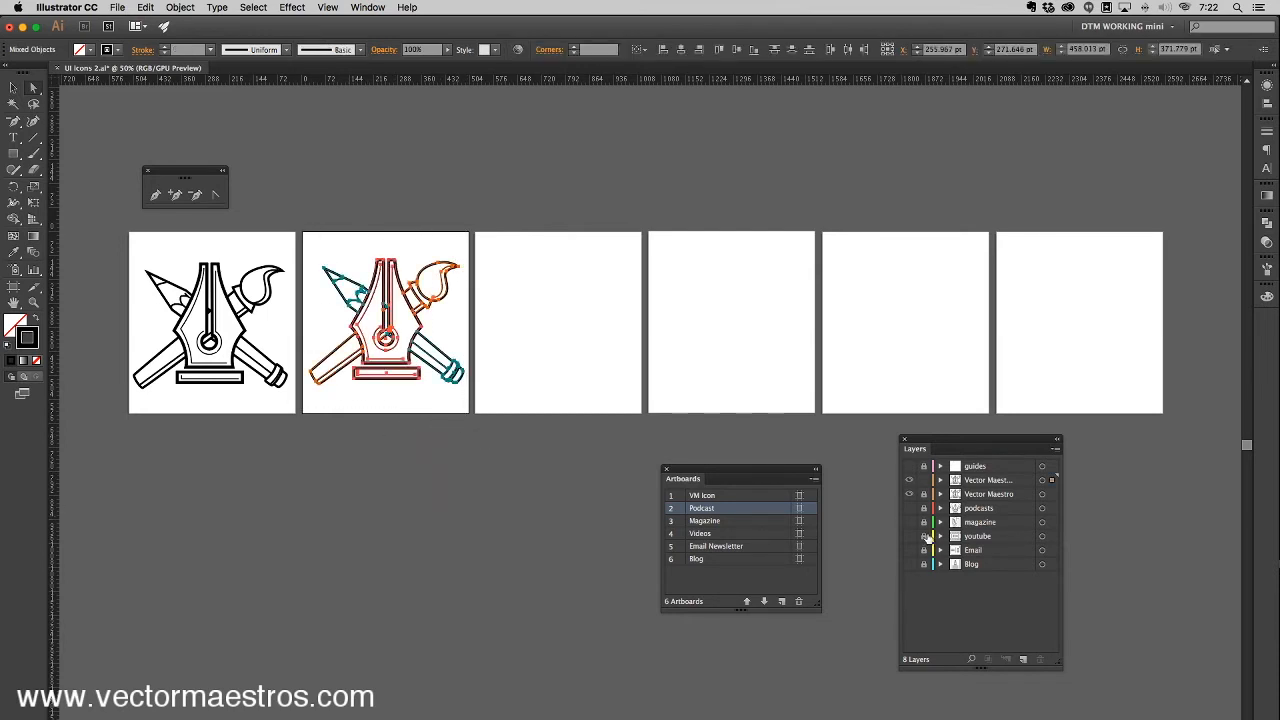
double_click(988, 484)
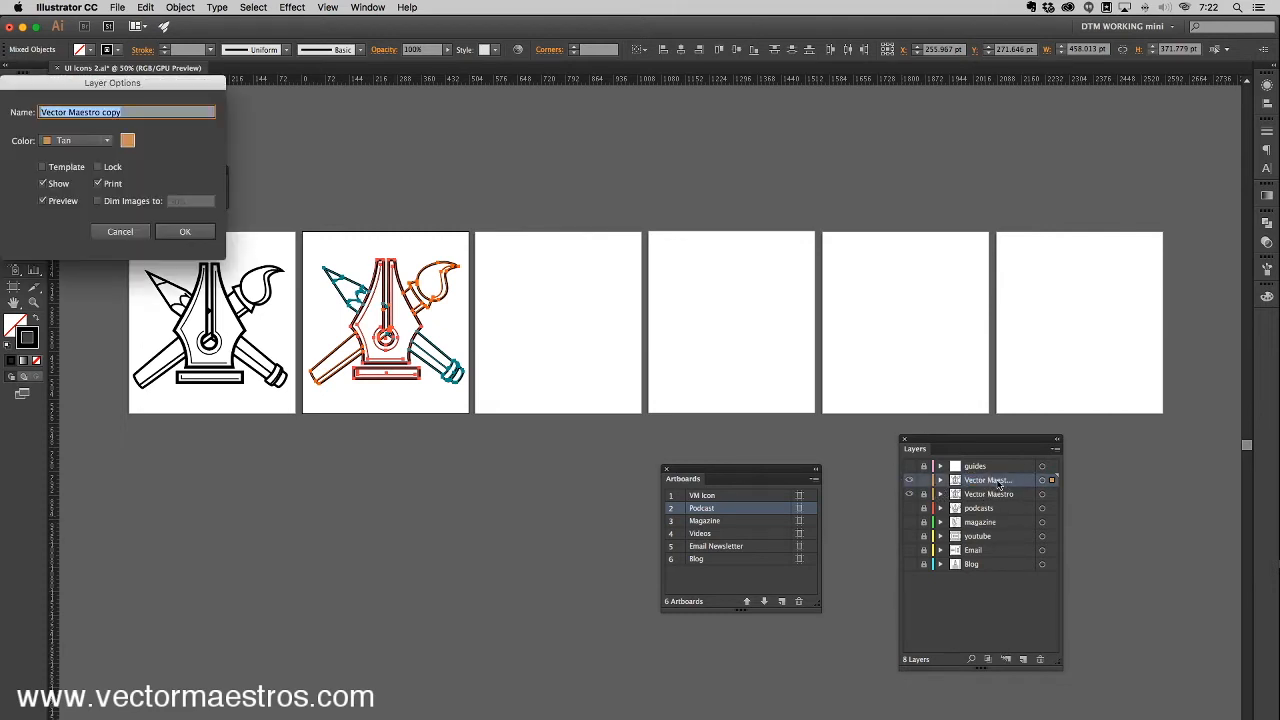
click(169, 113)
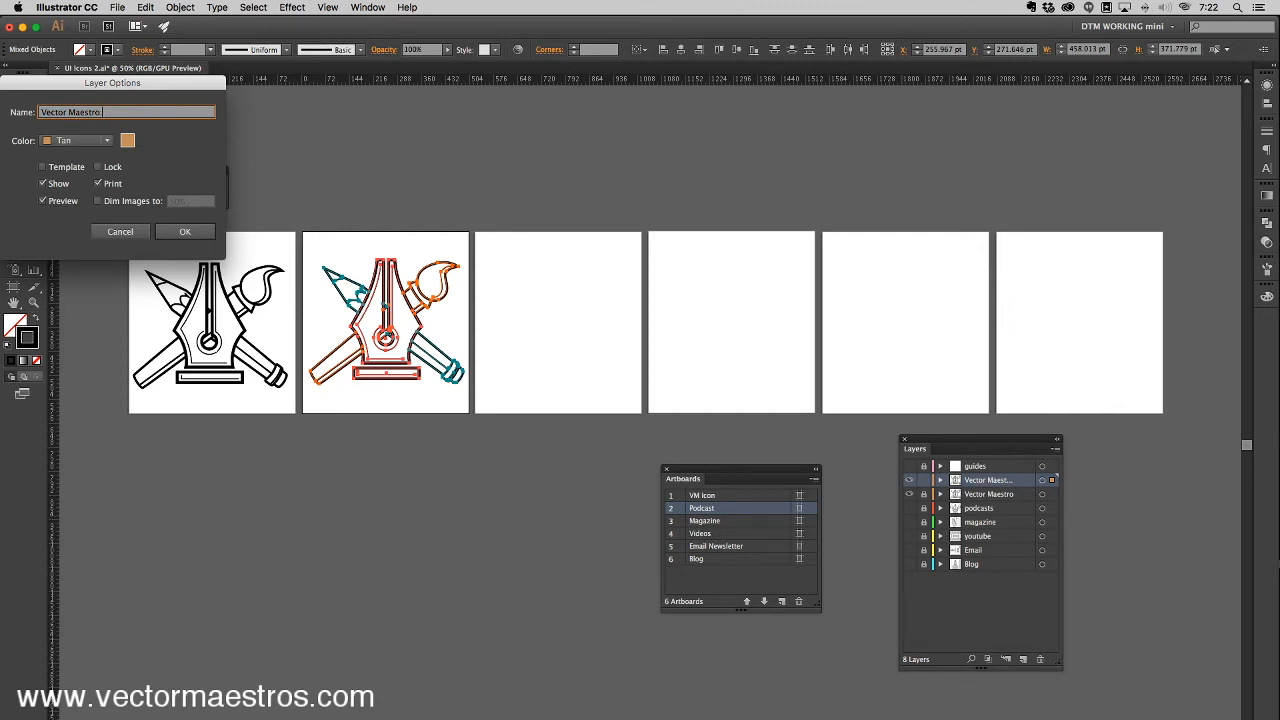
key(Return)
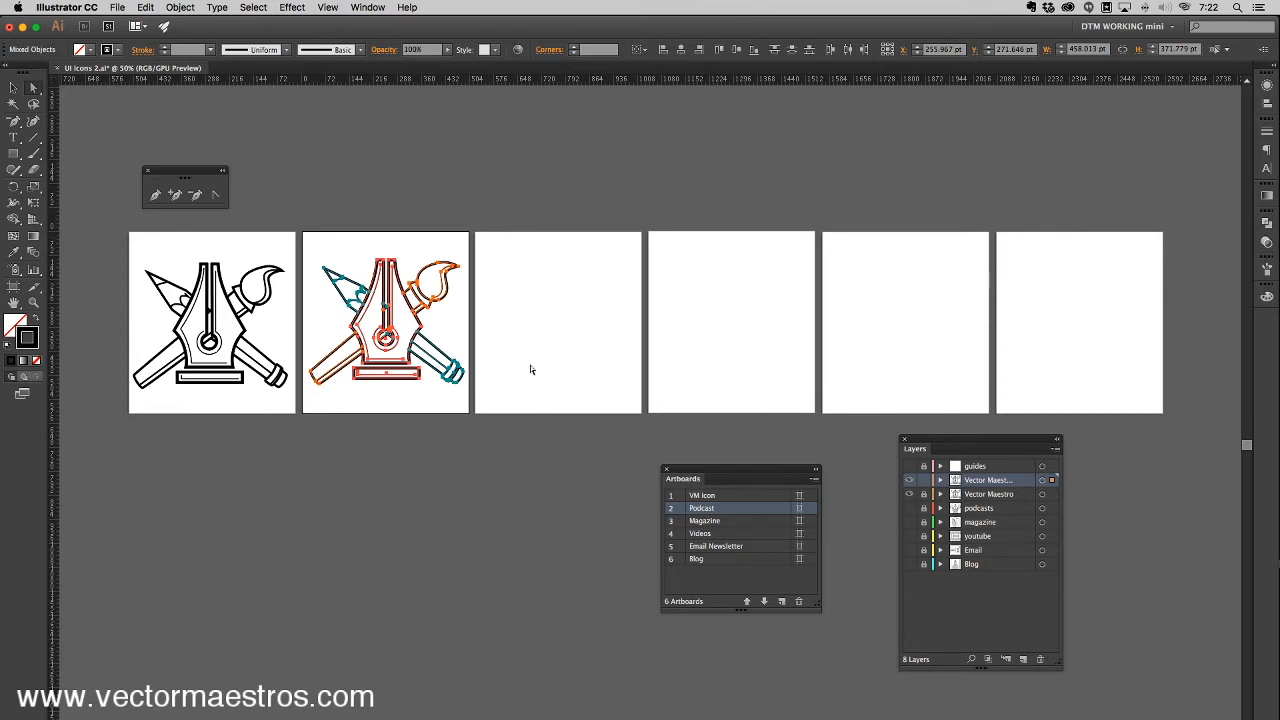
Step: Hide the original Vector Maestro layer and move the rounded icon onto the first artboard, nudging it slightly left to centre it
click(909, 495)
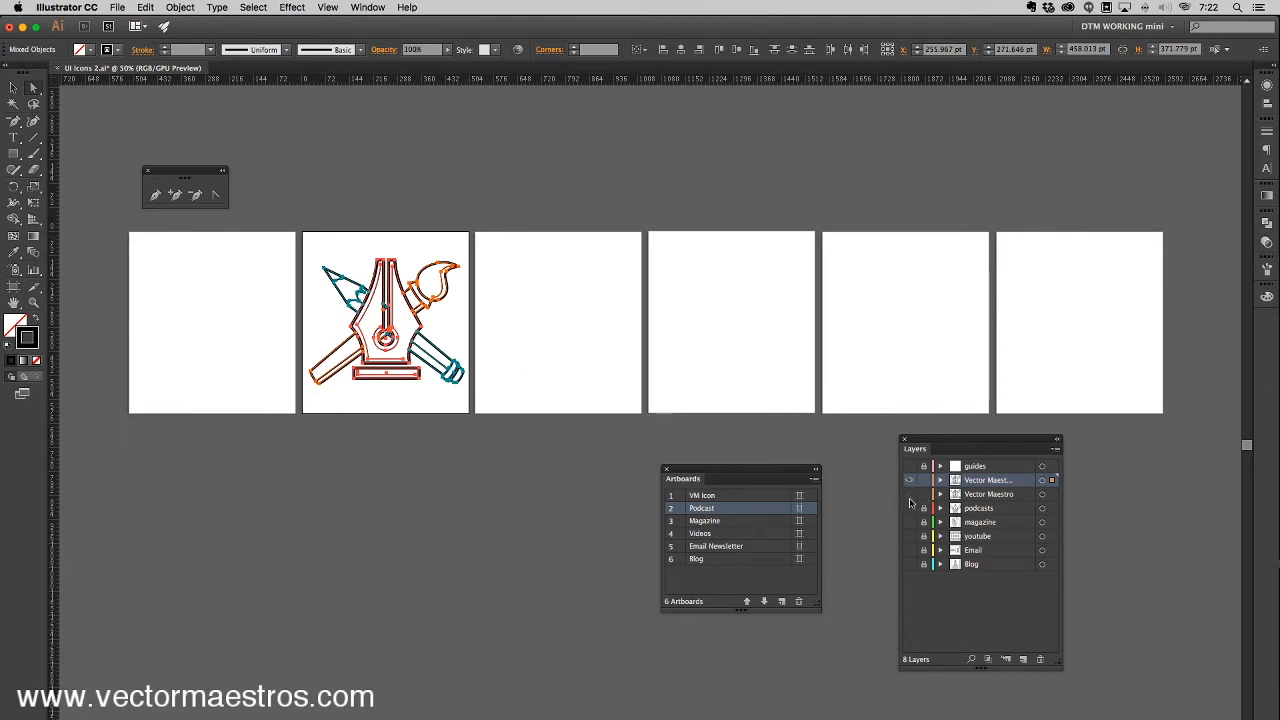
drag(432, 305, 258, 303)
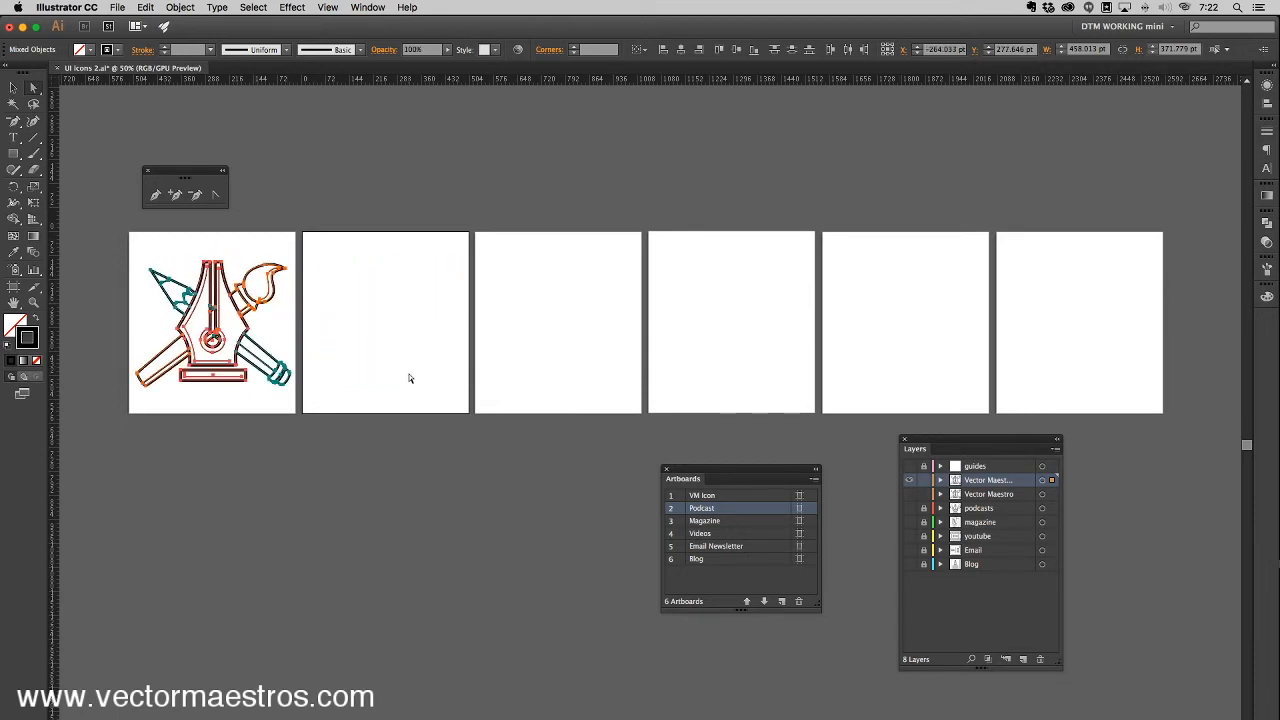
click(390, 435)
drag(126, 263, 310, 432)
key(Right)
key(Left)
key(Left)
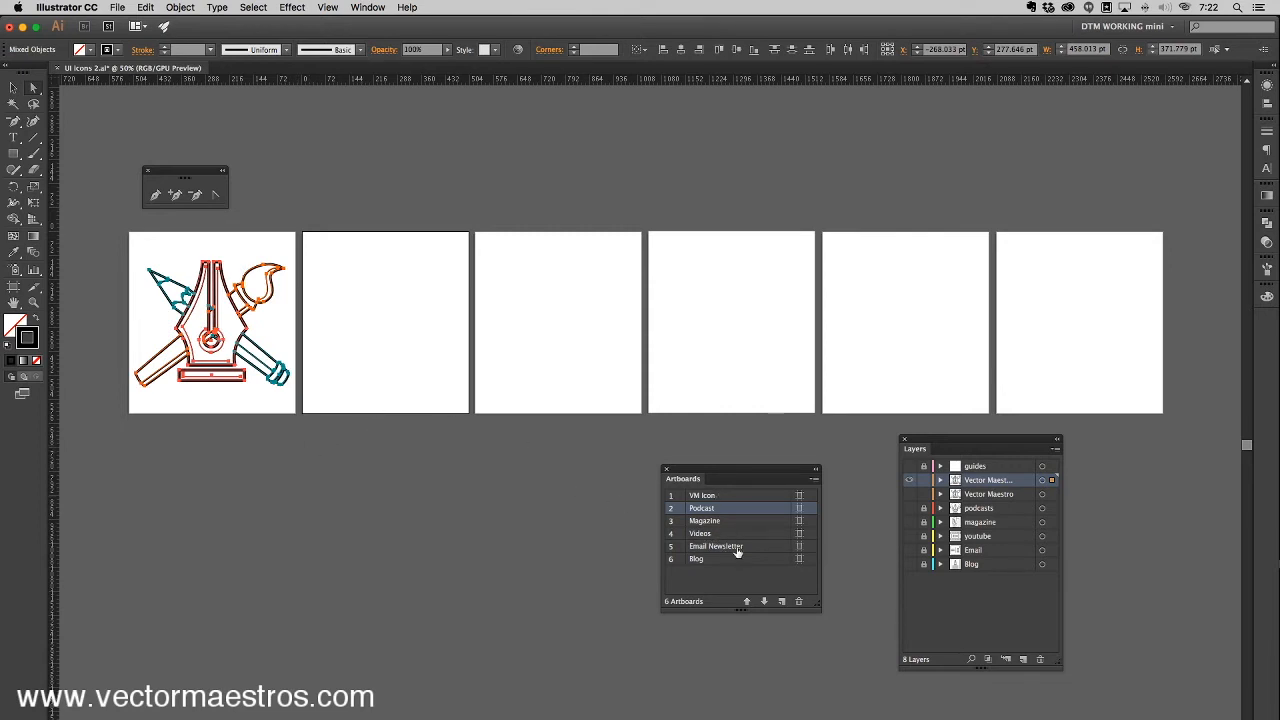
Step: Activate the VM Icon artboard and review its options without changing them
click(747, 496)
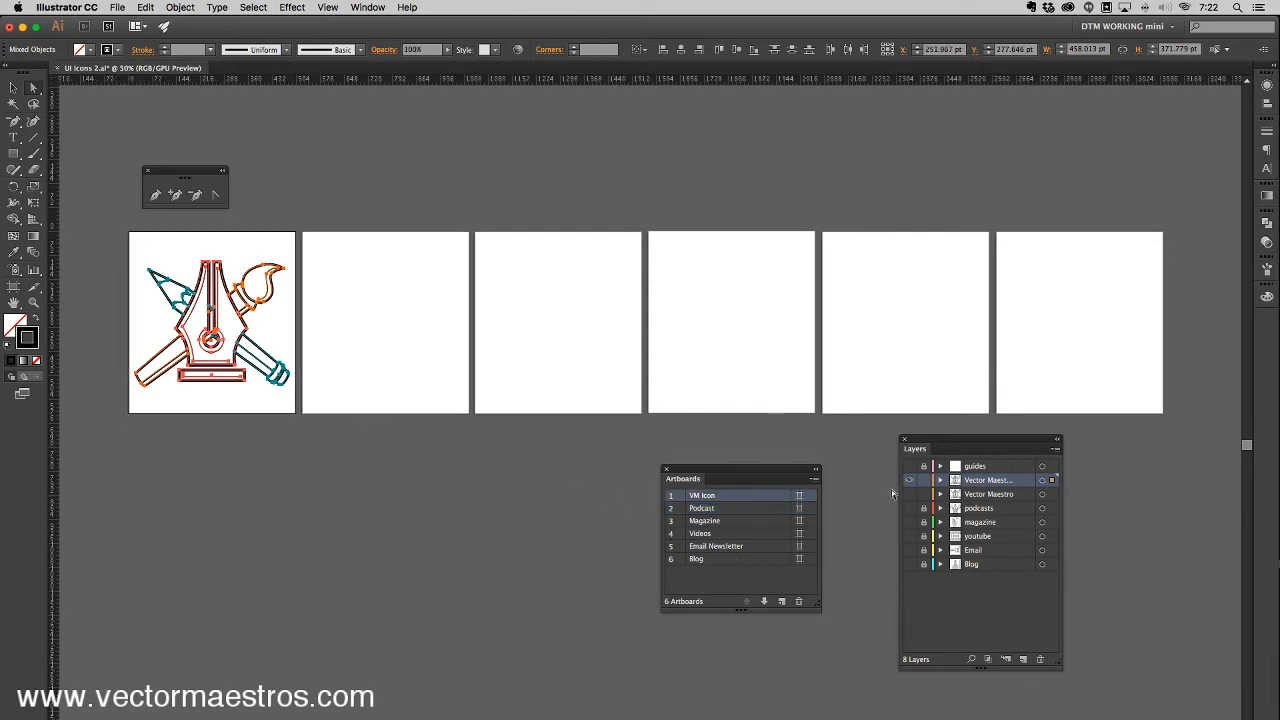
click(799, 495)
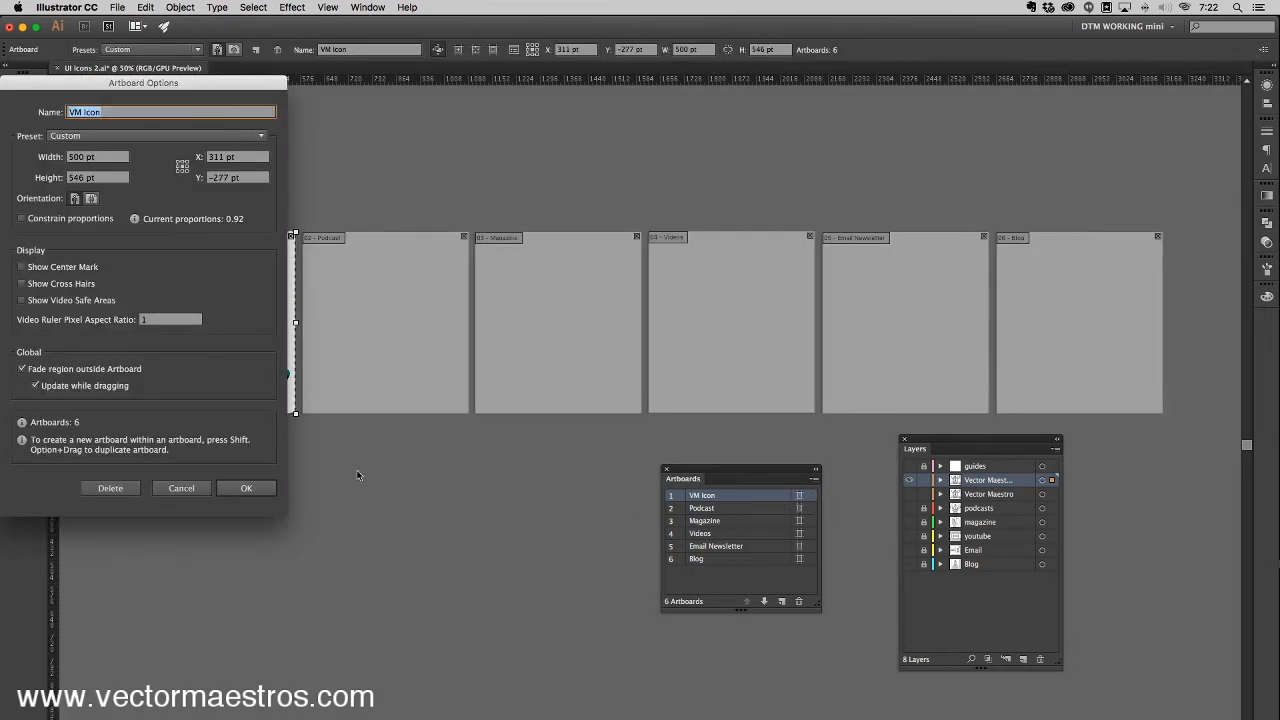
click(181, 488)
Step: Try duplicating the VM Icon artboard through the artboard commands and undo the duplication
click(815, 482)
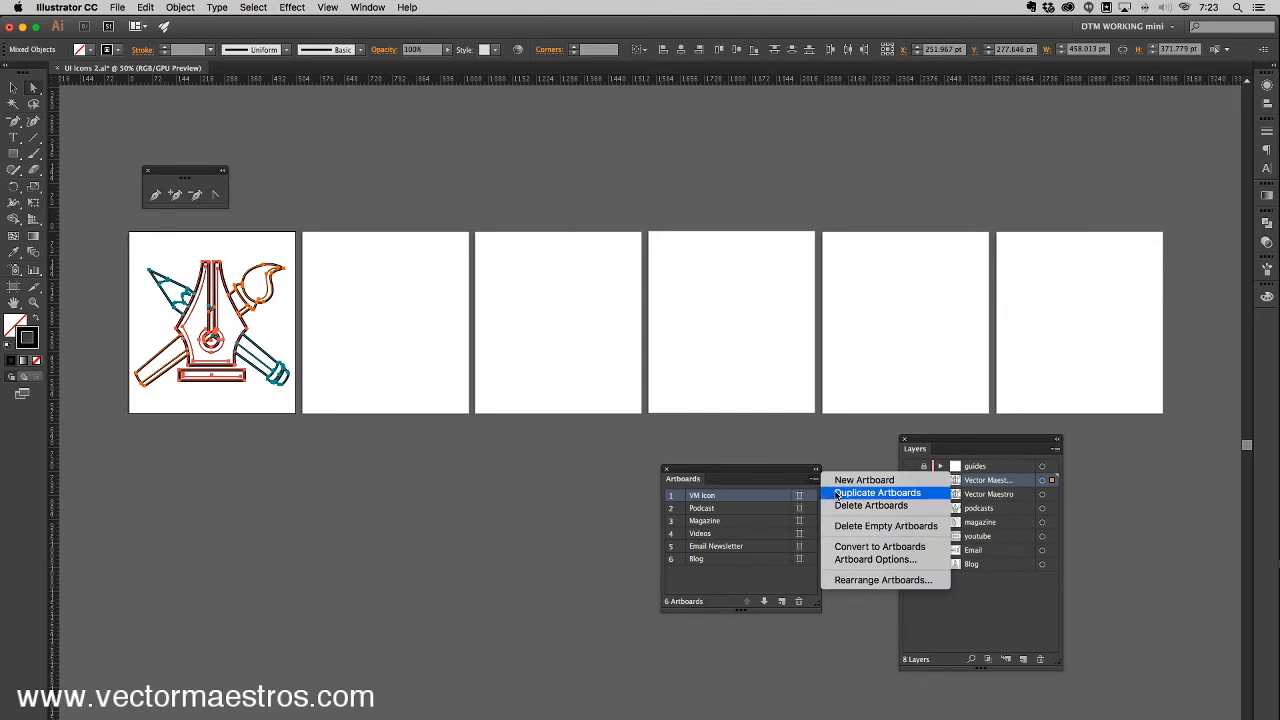
click(837, 496)
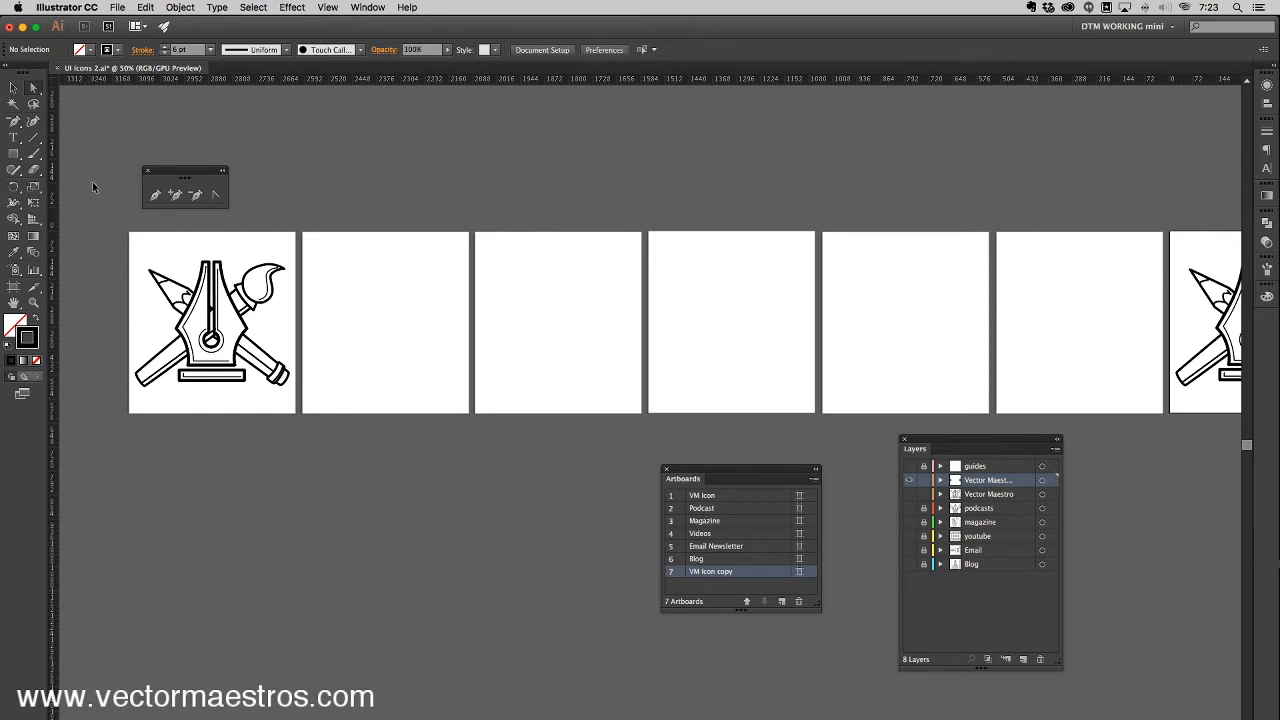
key(super+z)
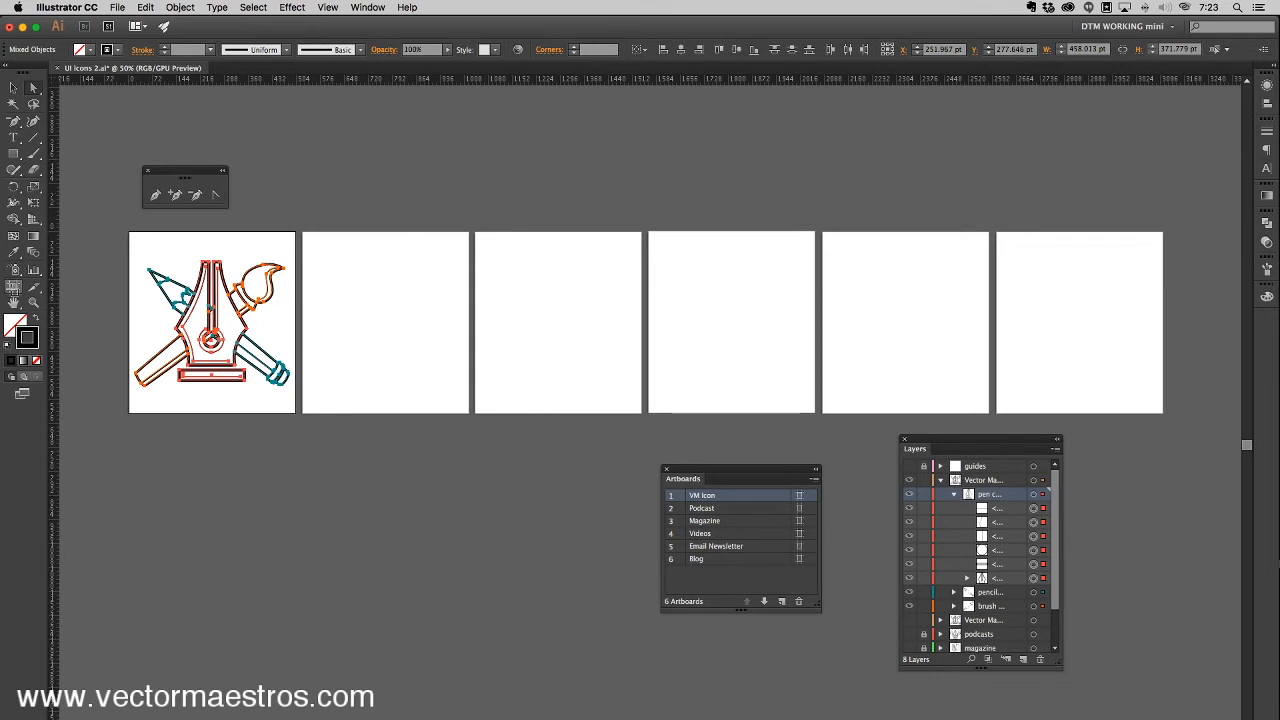
Step: Copy the VM Icon artboard together with its artwork to a spot directly below the original using the Artboard tool
click(14, 287)
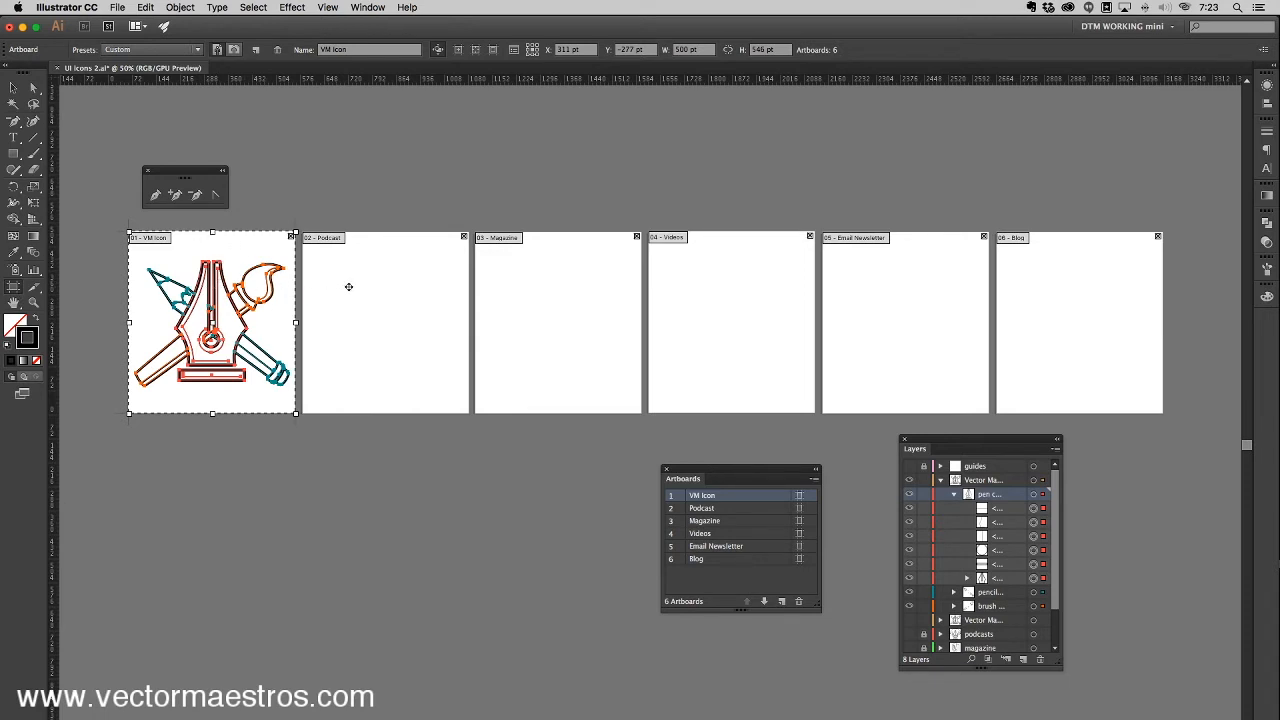
click(394, 292)
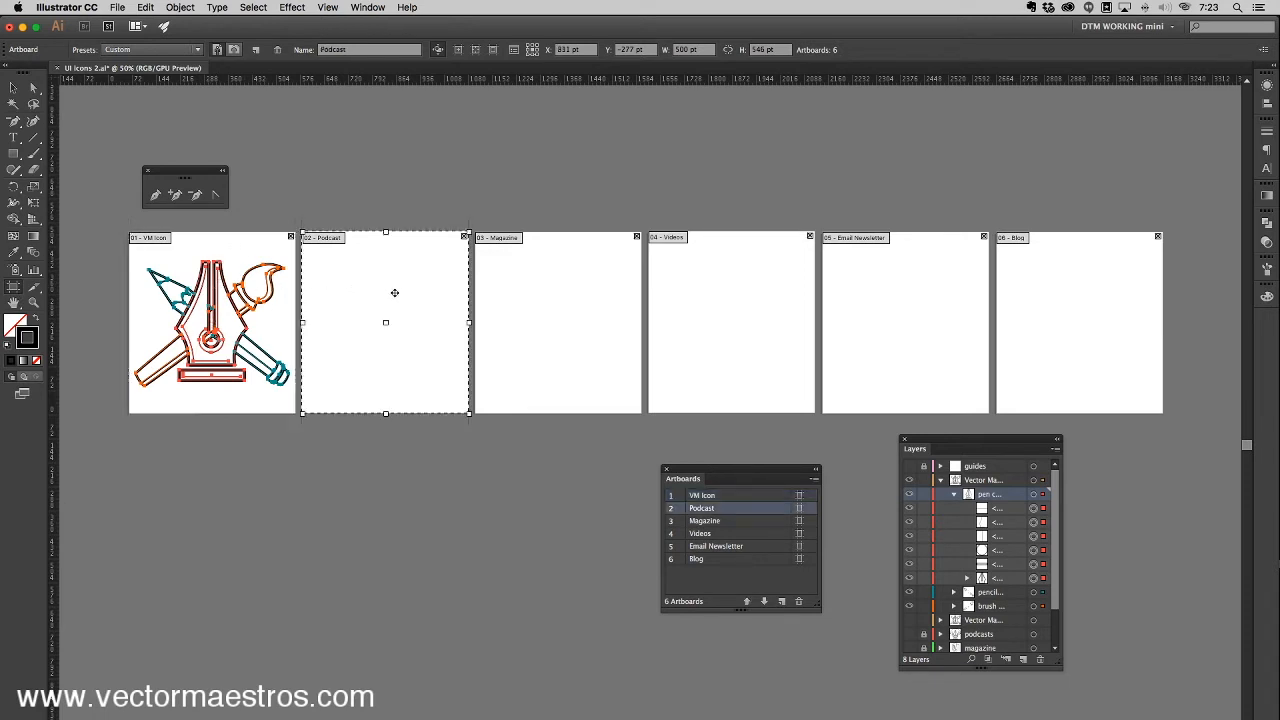
click(536, 308)
click(262, 300)
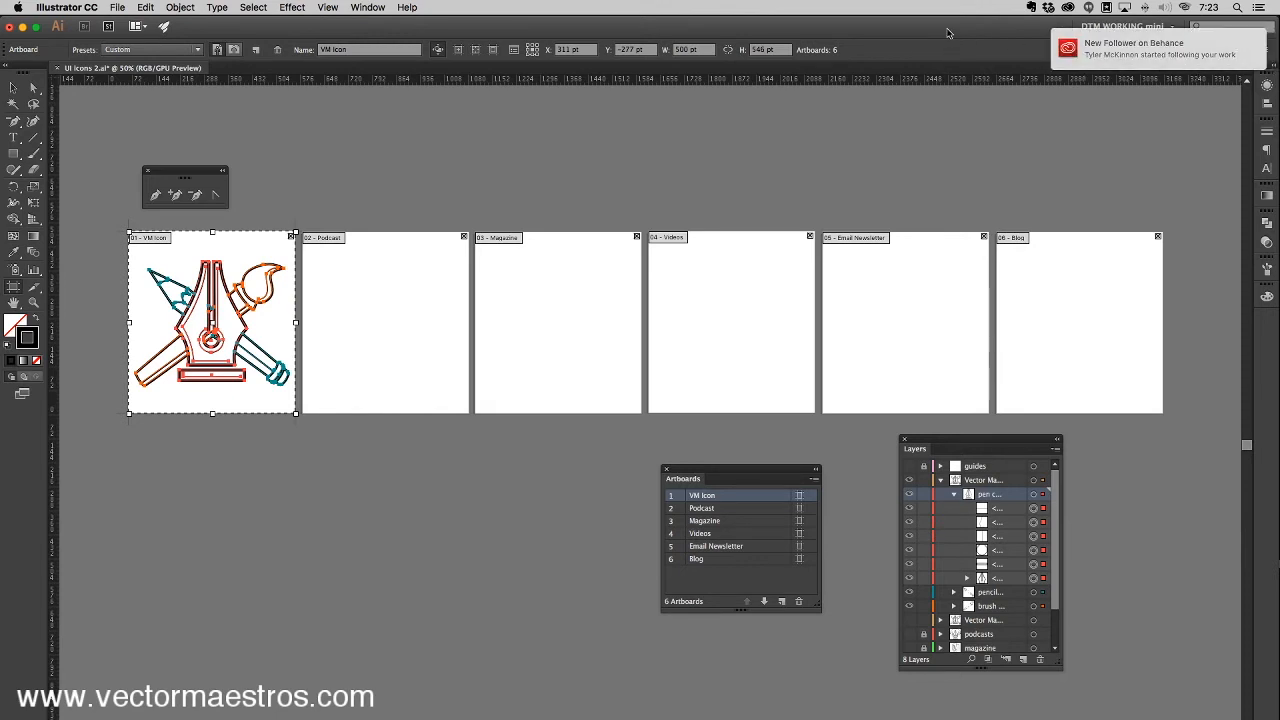
drag(949, 34, 947, 34)
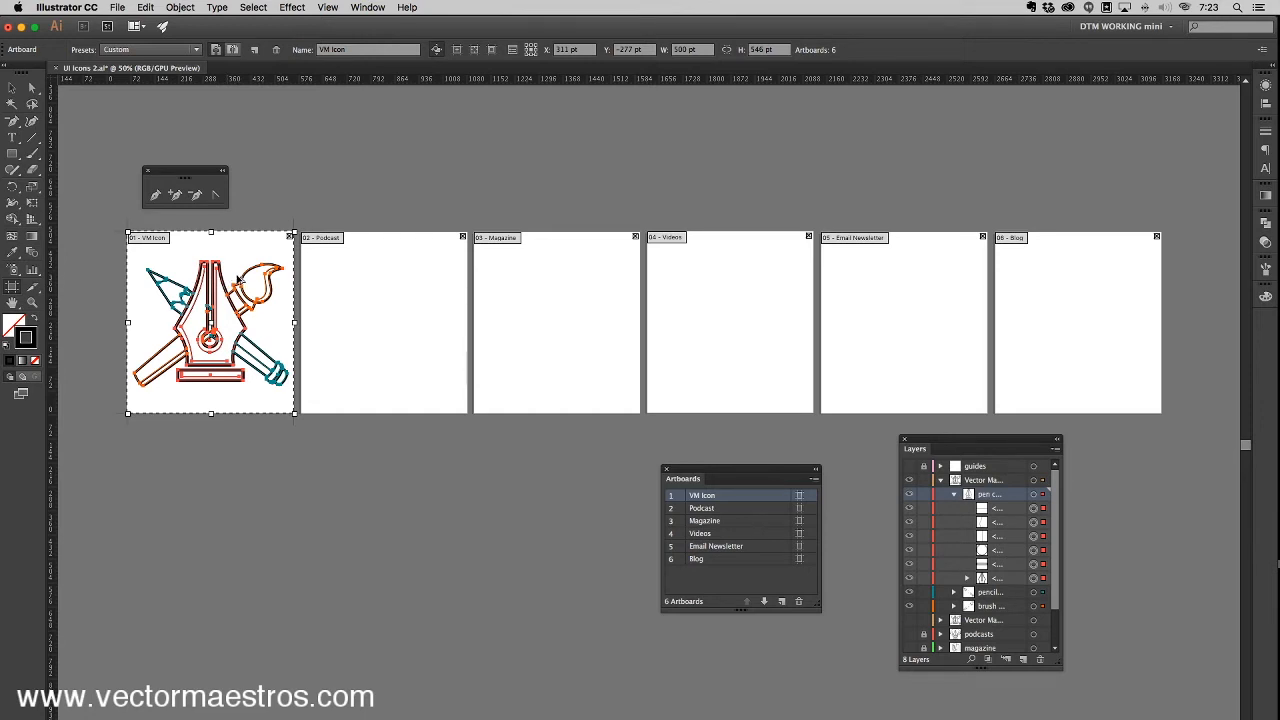
drag(240, 280, 272, 494)
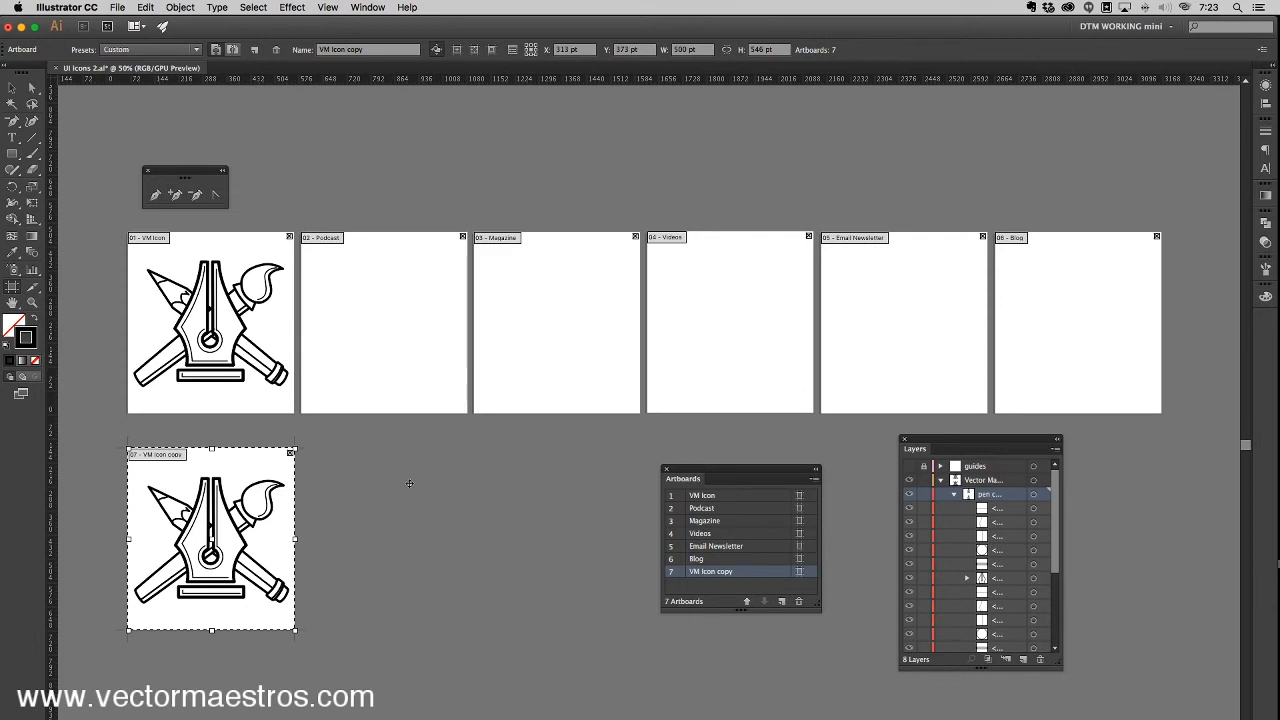
Step: Rename the duplicated artboard as VM Icon red
double_click(726, 577)
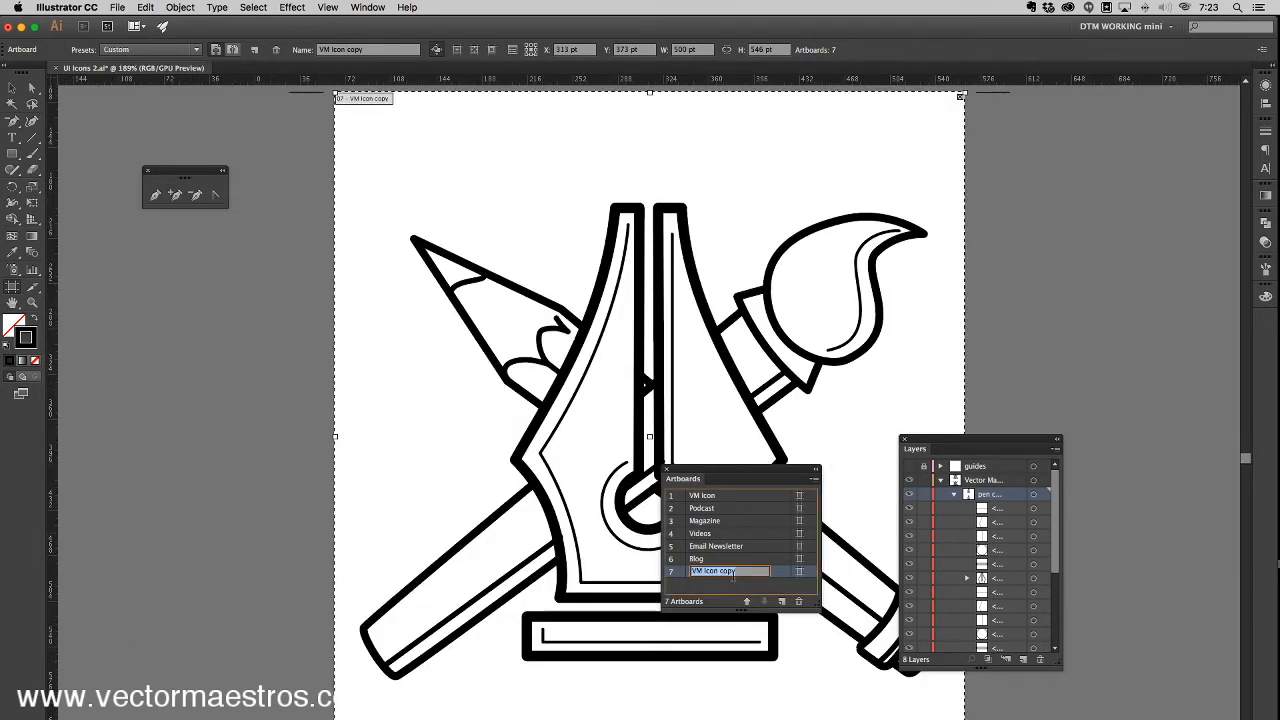
double_click(742, 571)
text(e)
key(BackSpace)
key(Return)
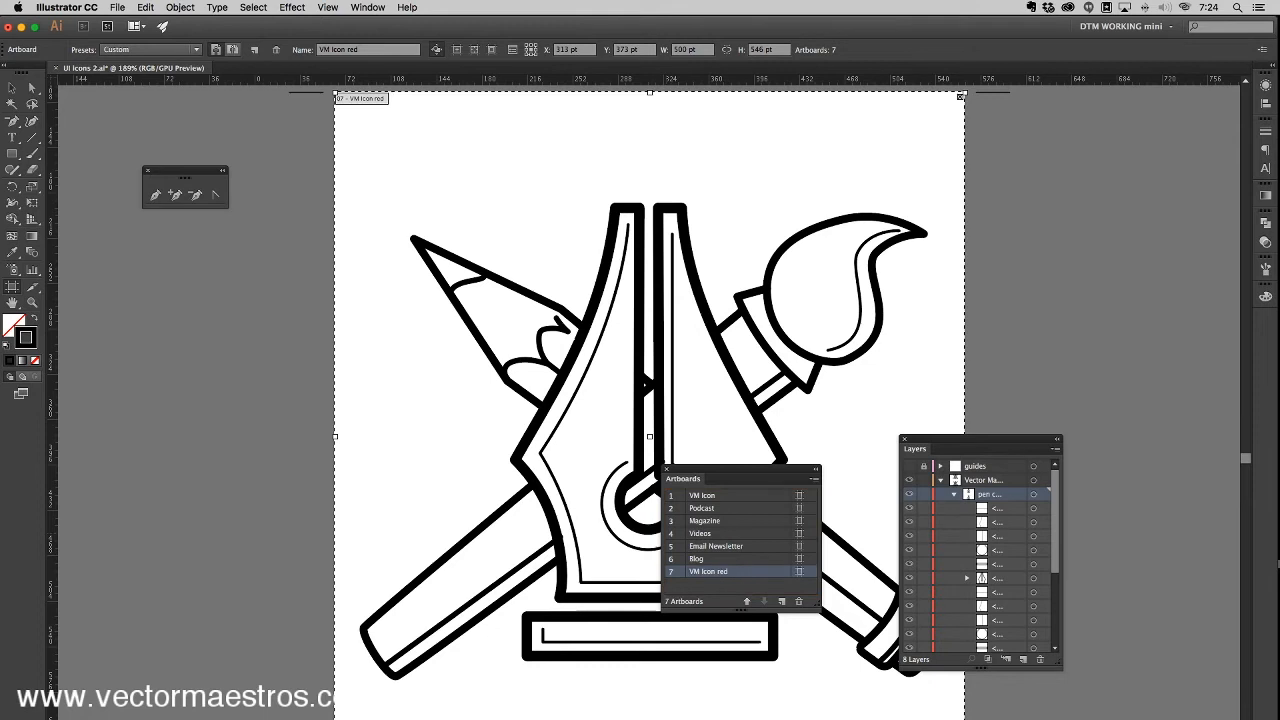
Step: Select the whole icon on the VM Icon red artboard and set its stroke colour to dark red, R 102, G 0, B 0
key(super+minus)
key(super+minus)
key(super+minus)
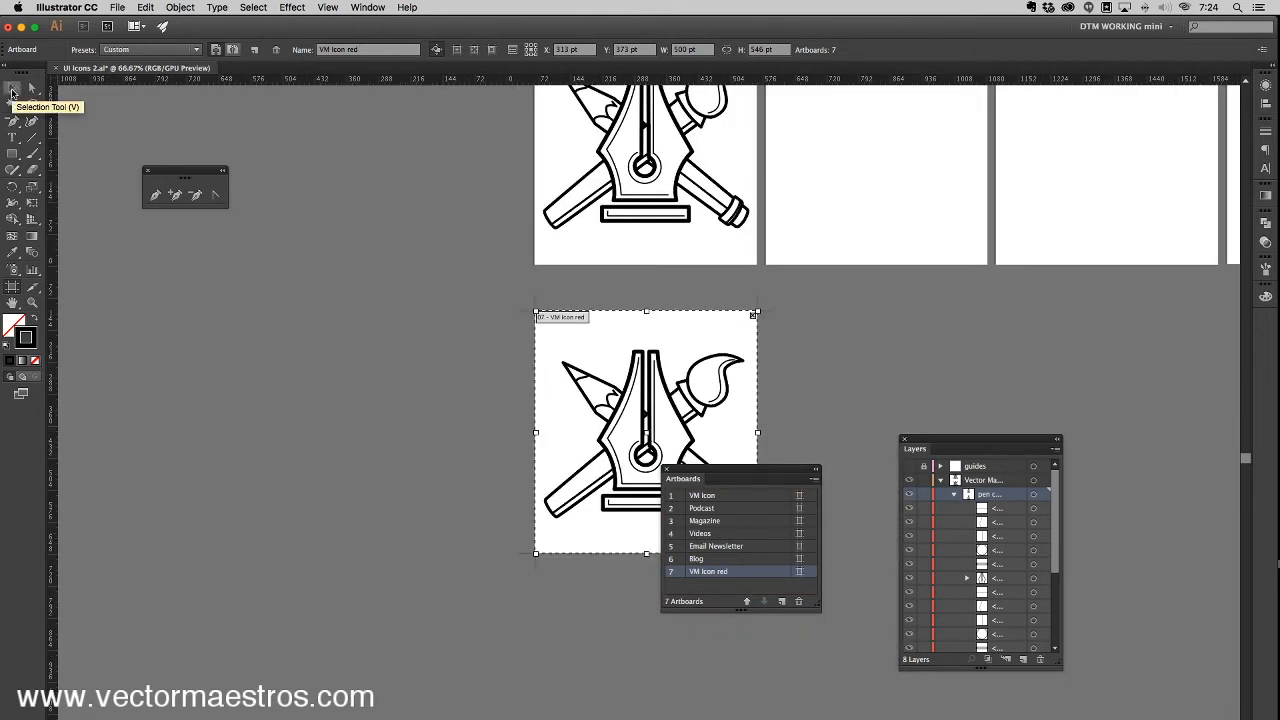
click(12, 91)
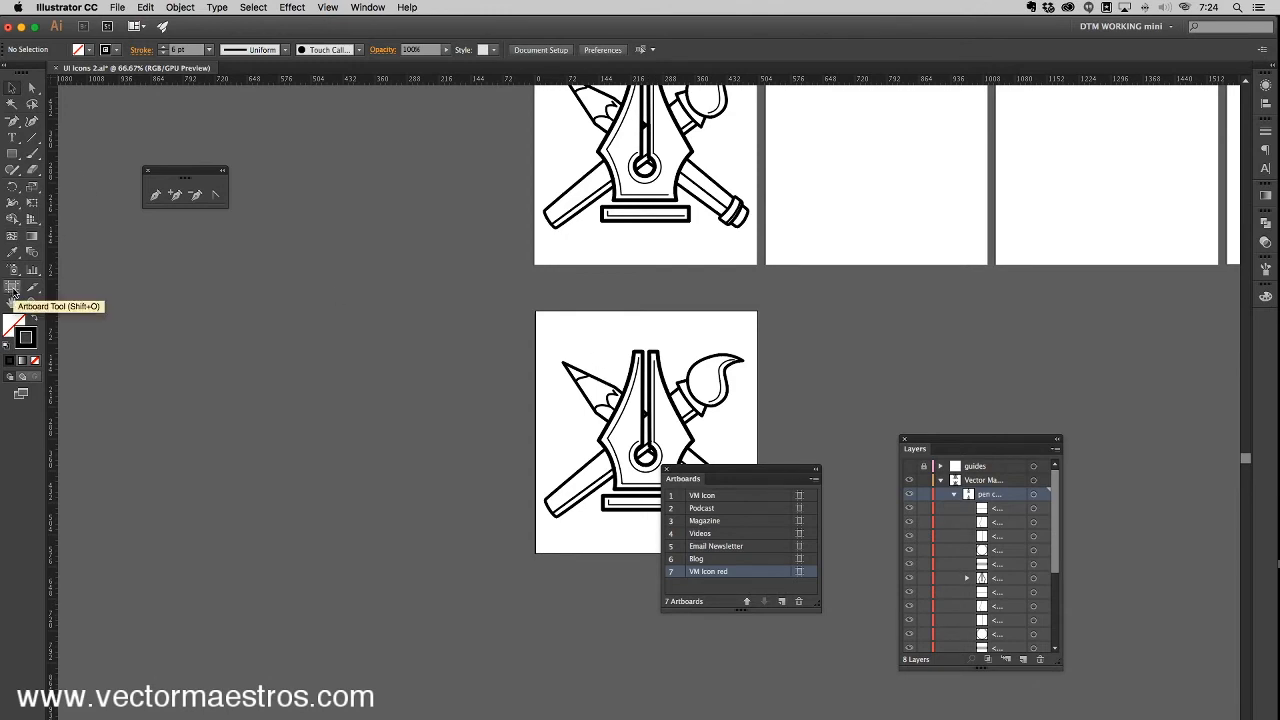
drag(855, 366, 640, 409)
drag(245, 388, 547, 664)
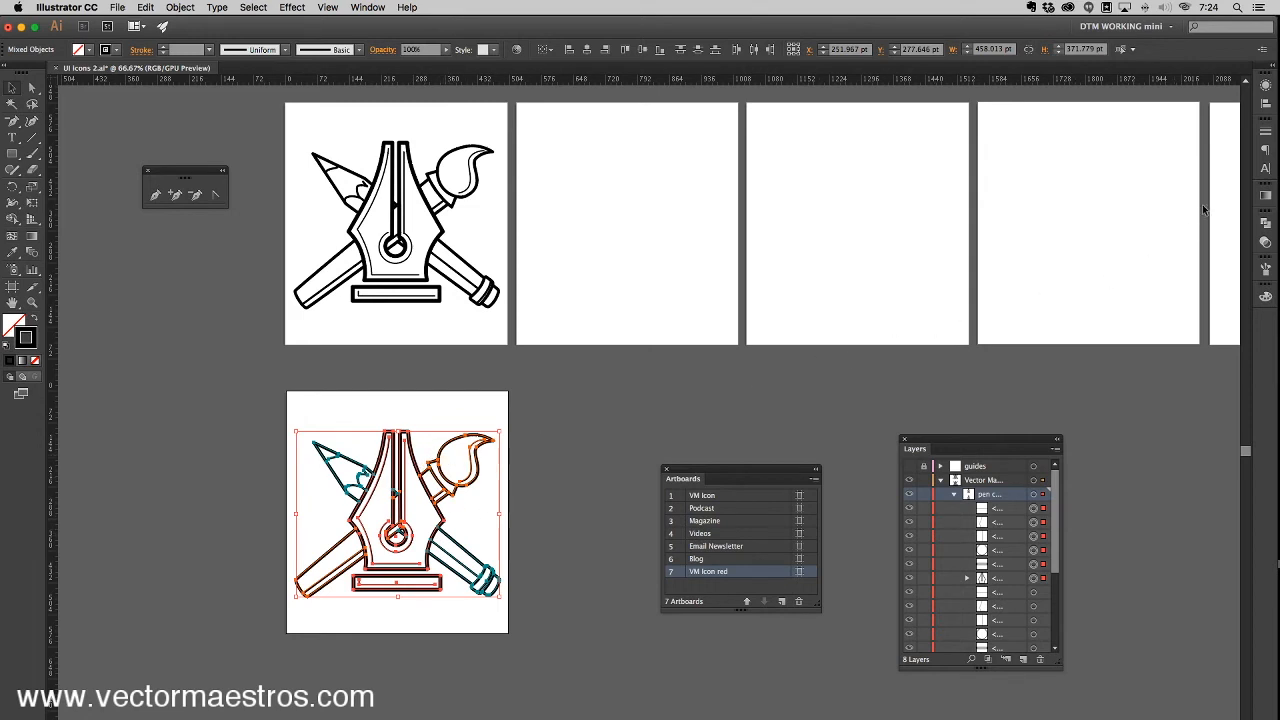
click(1265, 298)
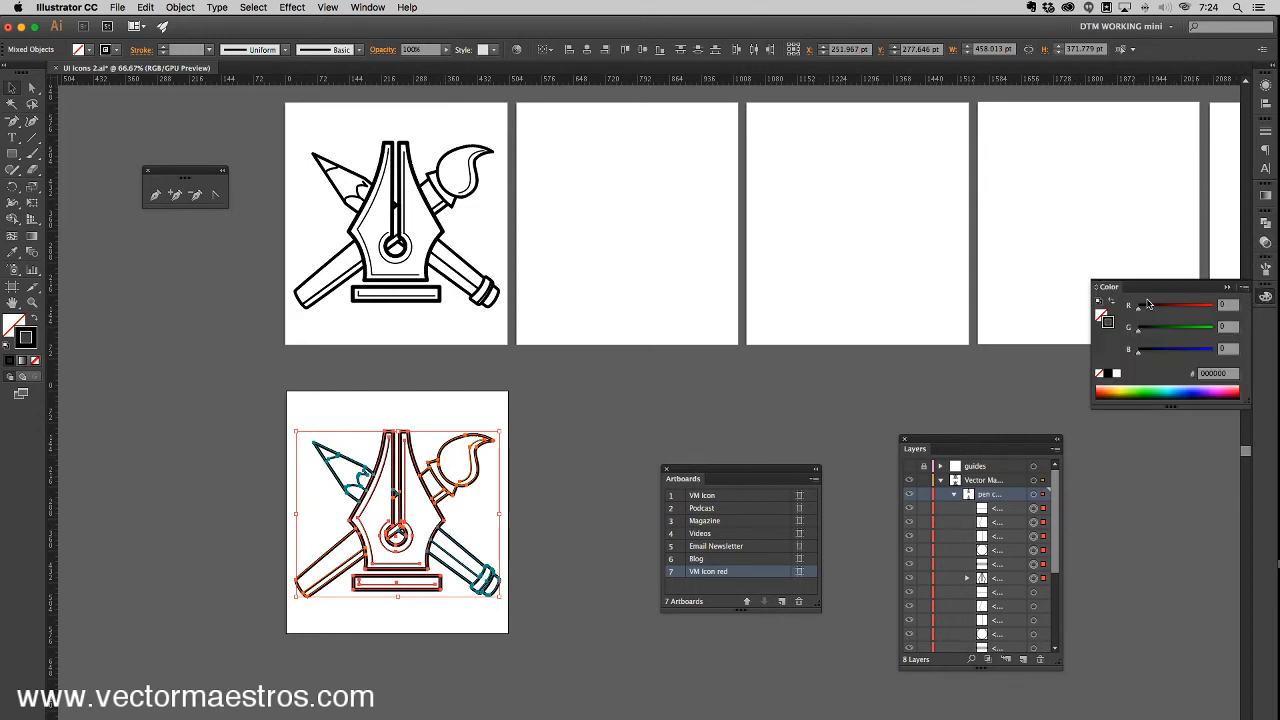
click(1169, 312)
drag(1169, 312, 1167, 312)
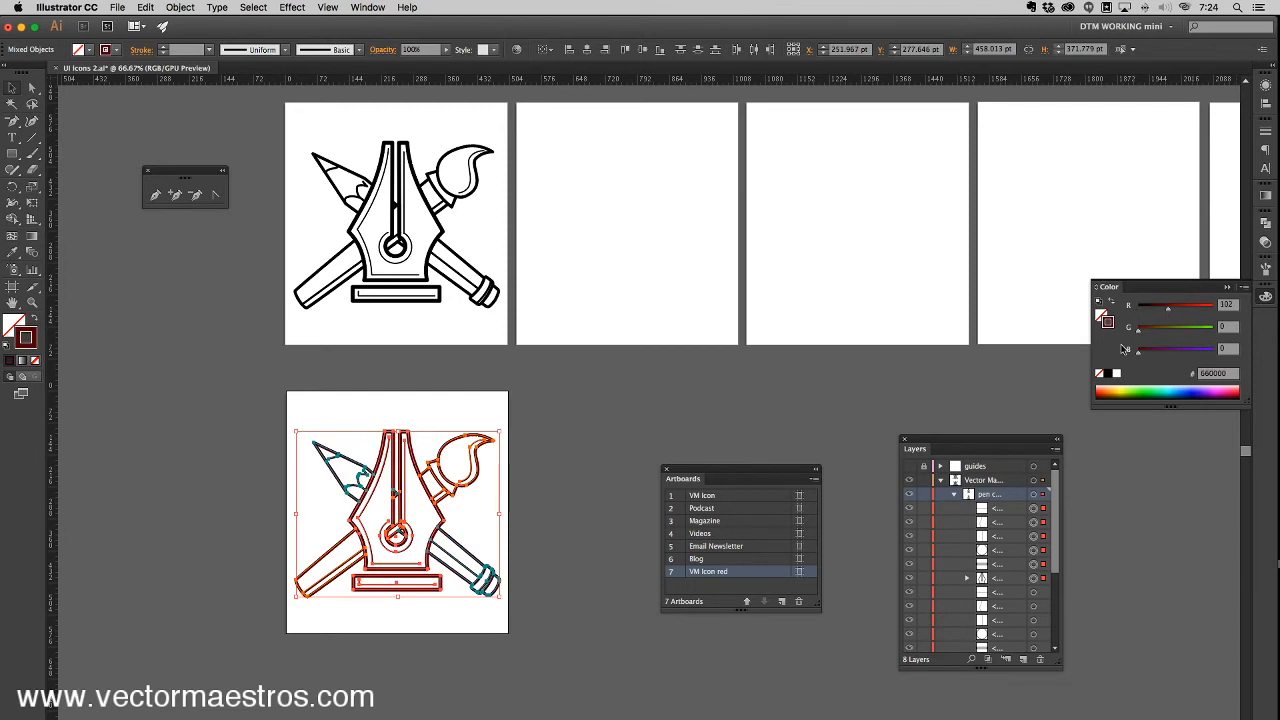
click(243, 482)
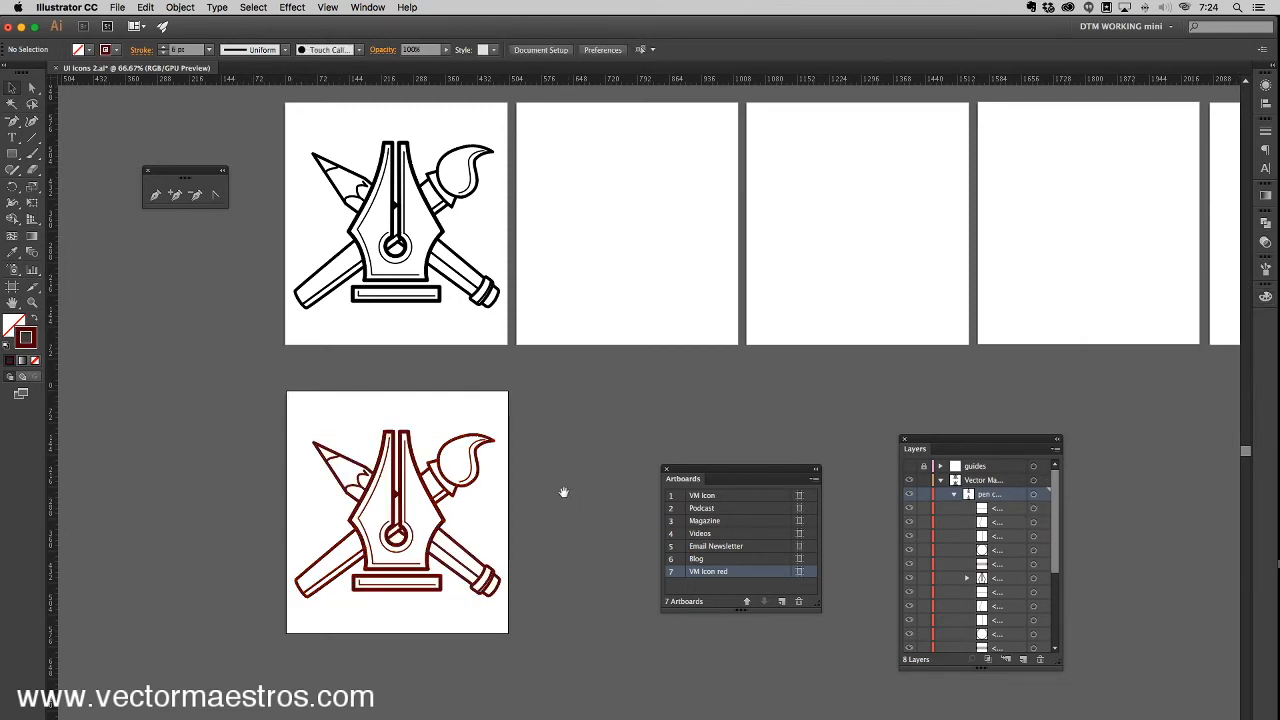
Step: Duplicate the VM Icon red artboard with its artwork twice using the Artboard tool, placing the copies in a row to its right
drag(563, 491, 480, 477)
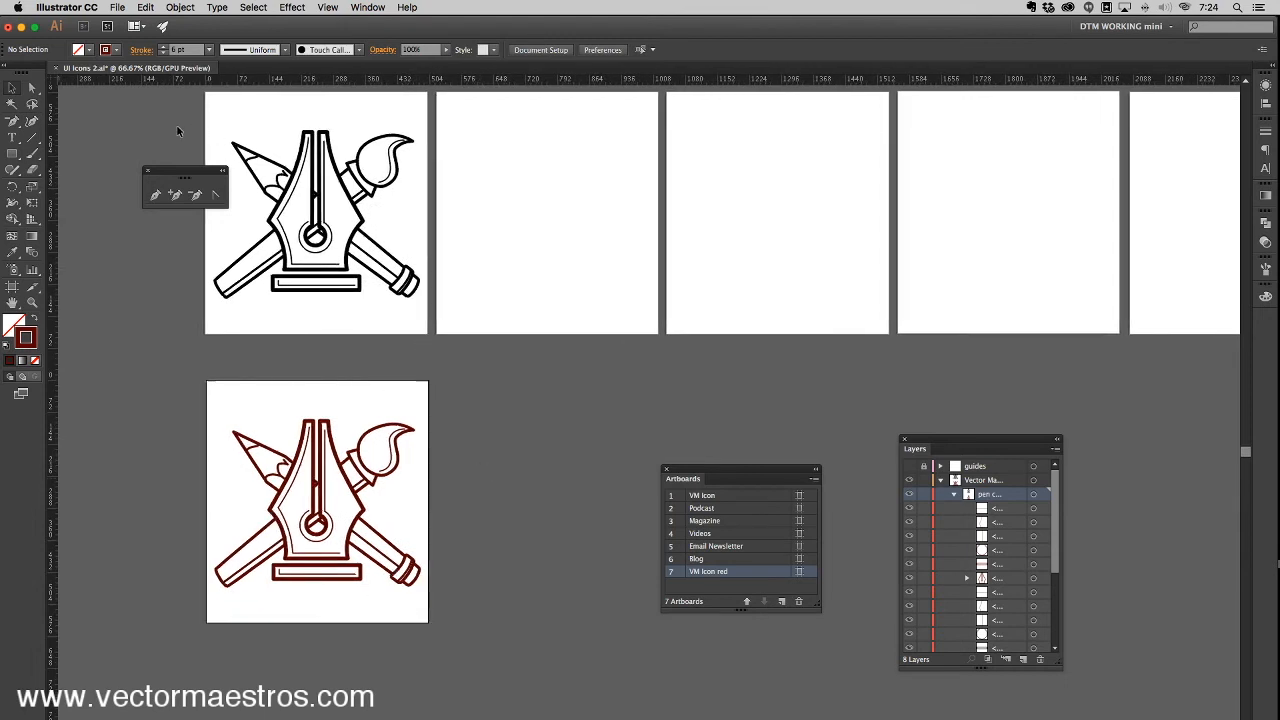
click(12, 287)
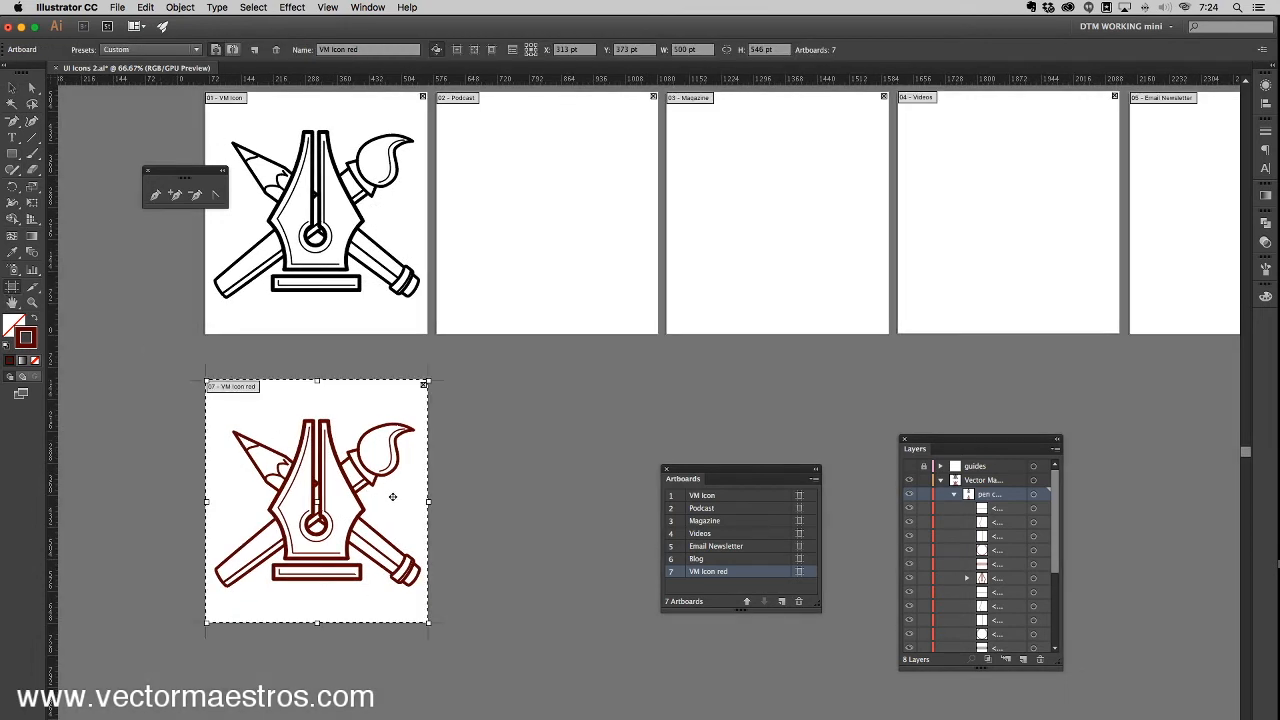
drag(333, 485, 265, 487)
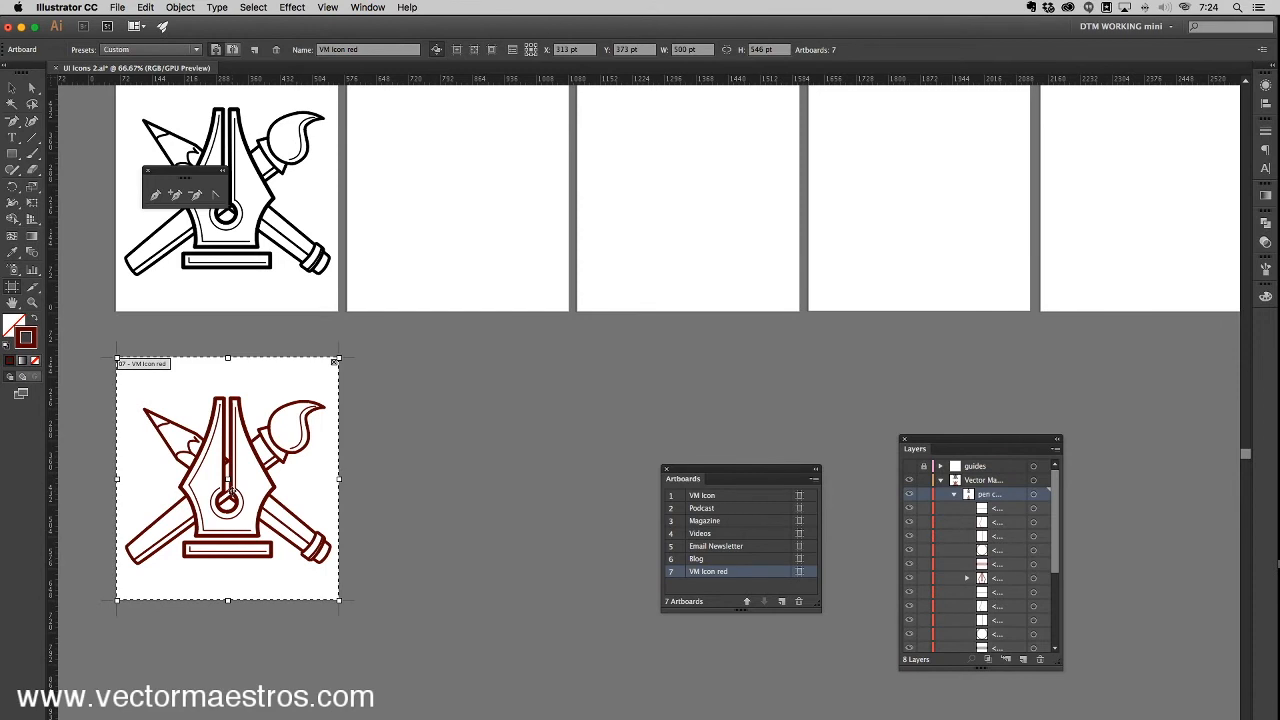
drag(155, 434, 389, 438)
drag(520, 437, 632, 438)
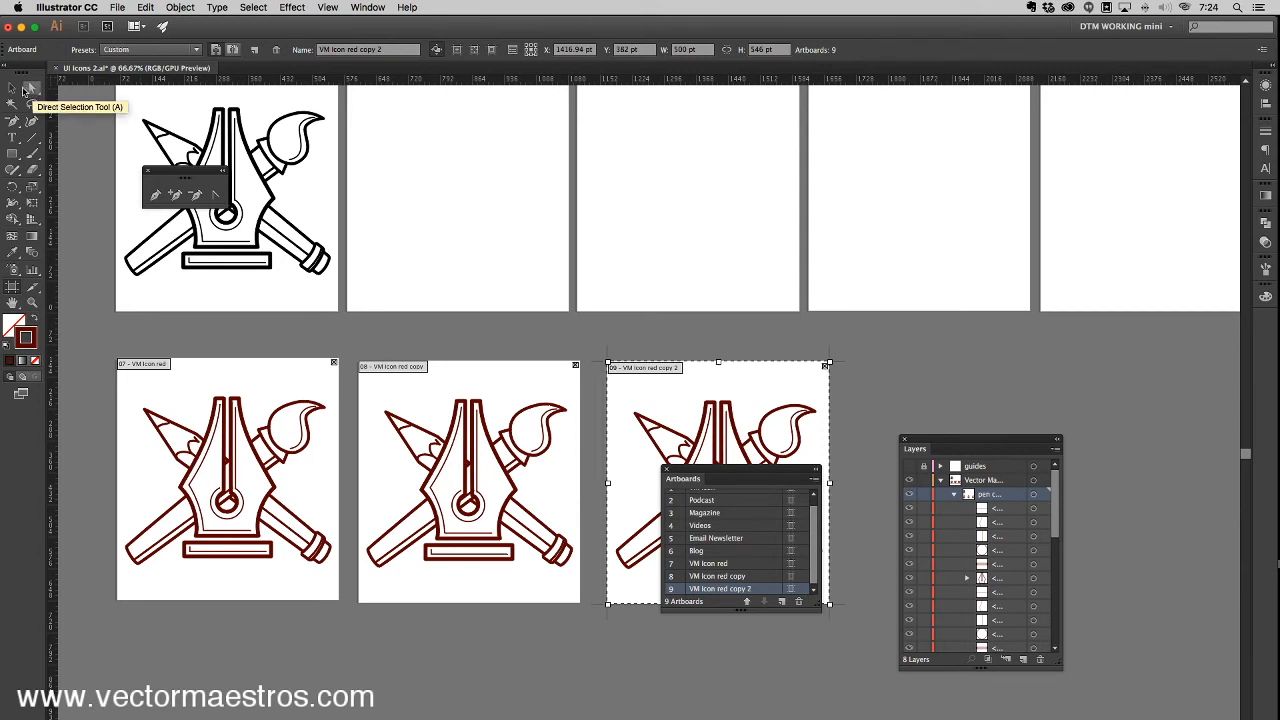
Step: Select the whole icon on the first duplicated artboard and set its stroke to a blue corrected to the nearest in-gamut colour
click(29, 89)
drag(361, 375, 580, 627)
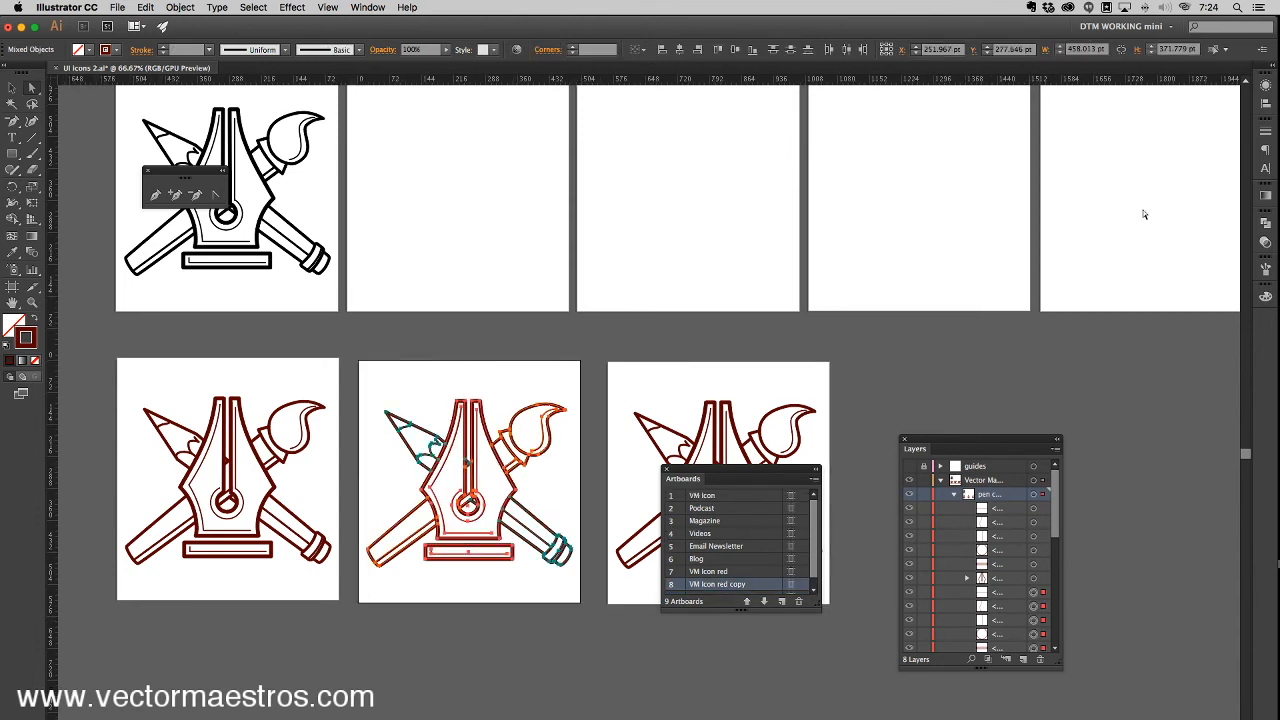
click(1265, 296)
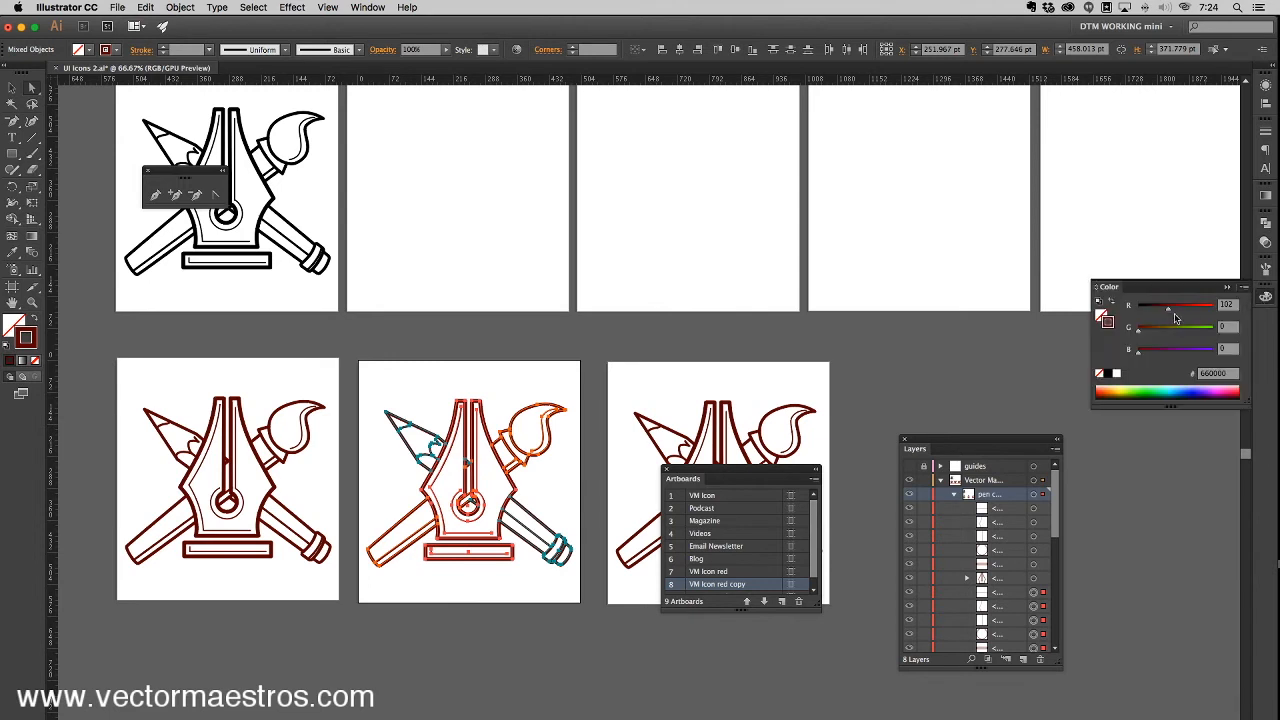
click(1173, 351)
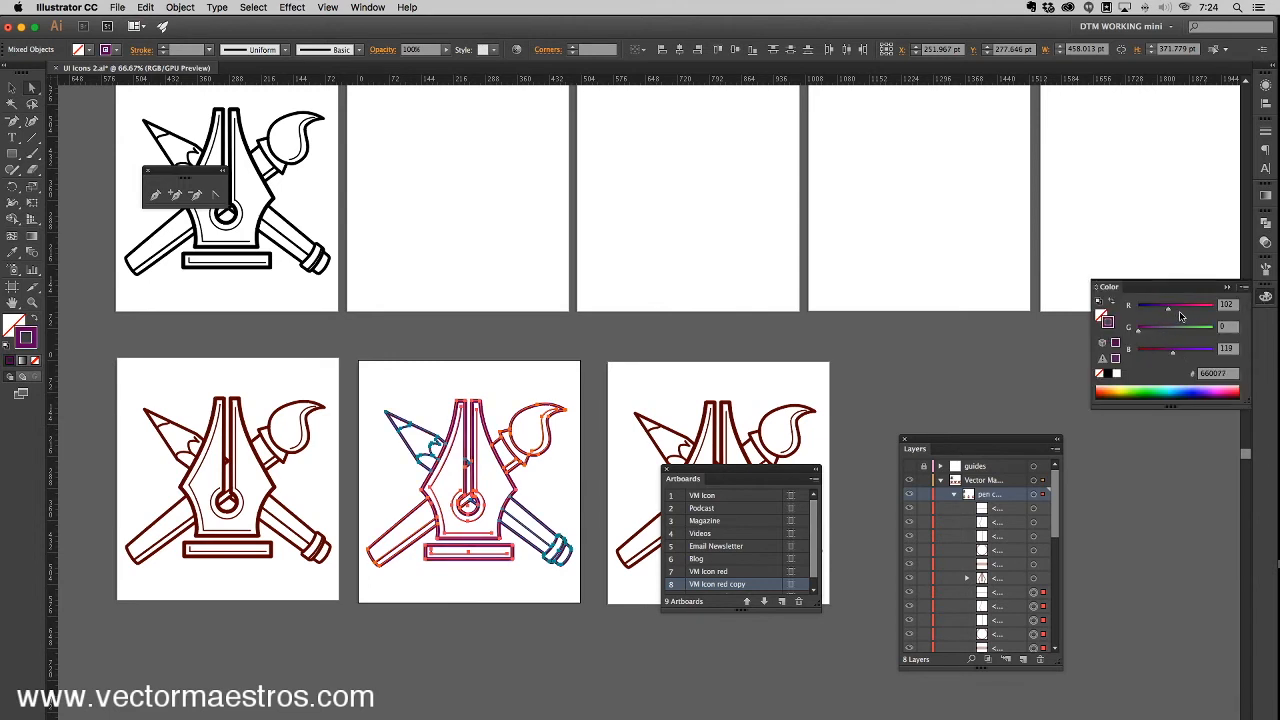
click(1198, 396)
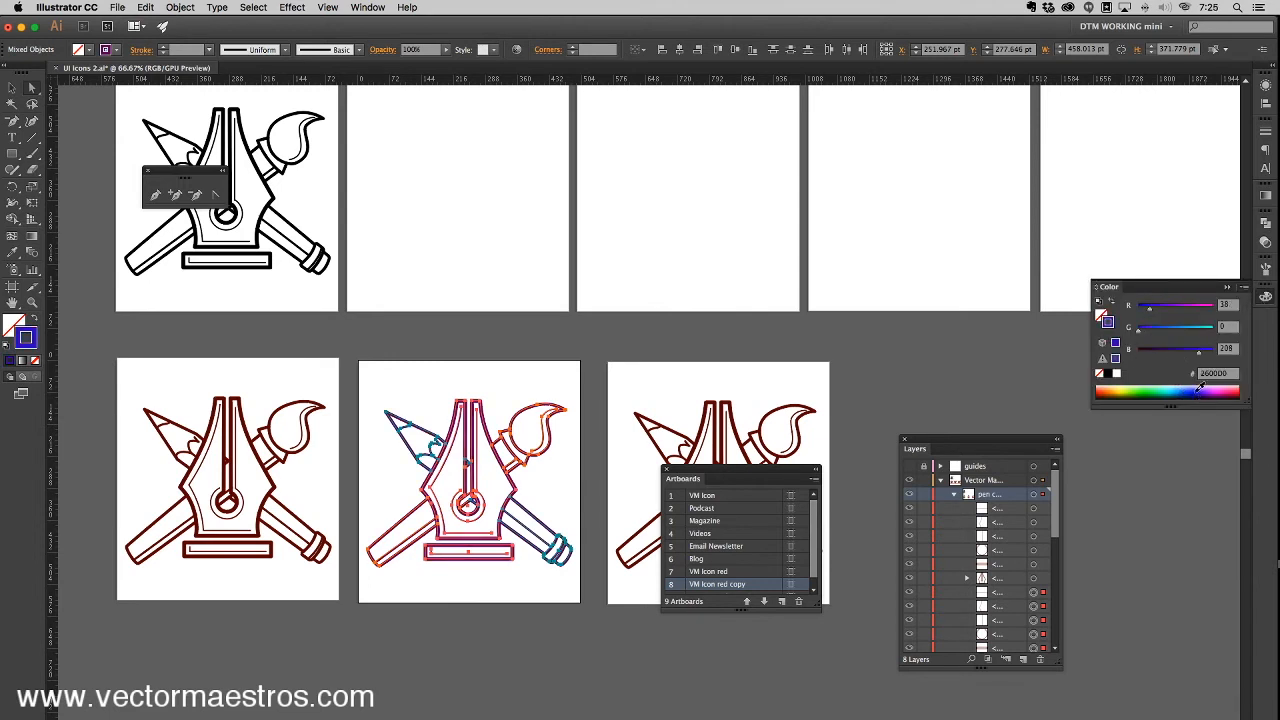
click(1116, 359)
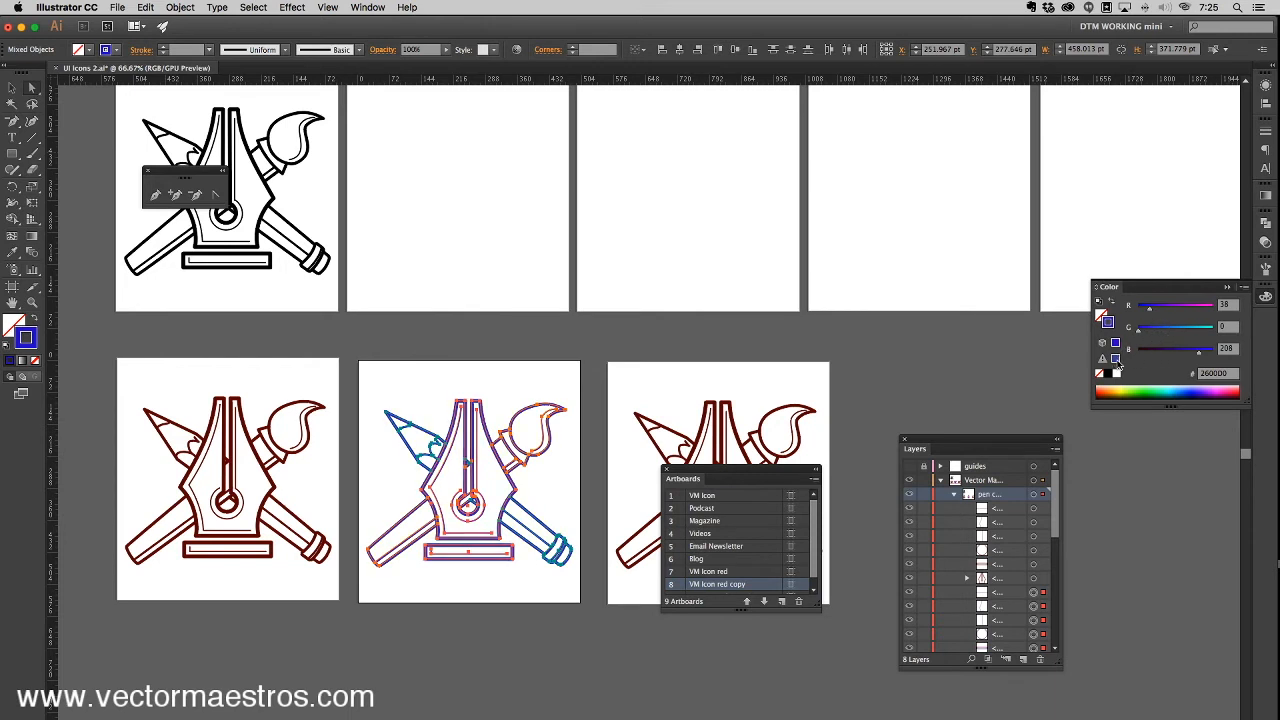
click(490, 368)
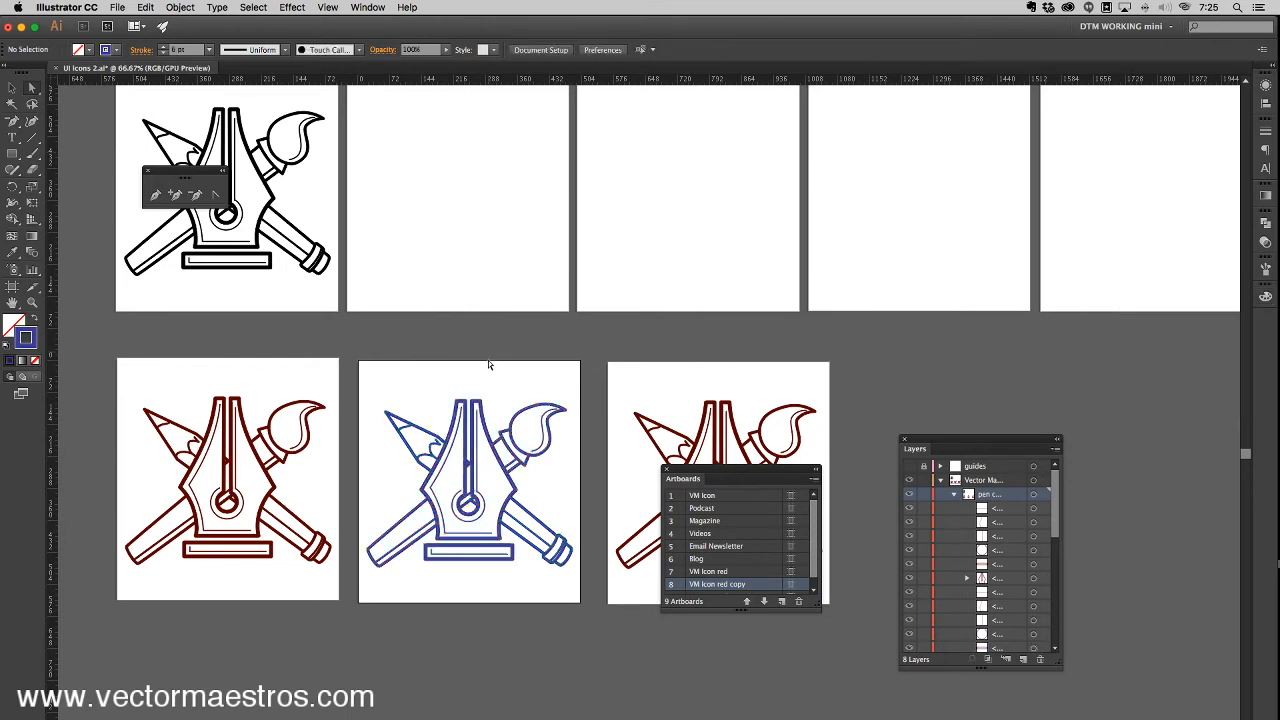
Step: Rename the VM Icon red copy artboard as VM Icon blue
double_click(772, 587)
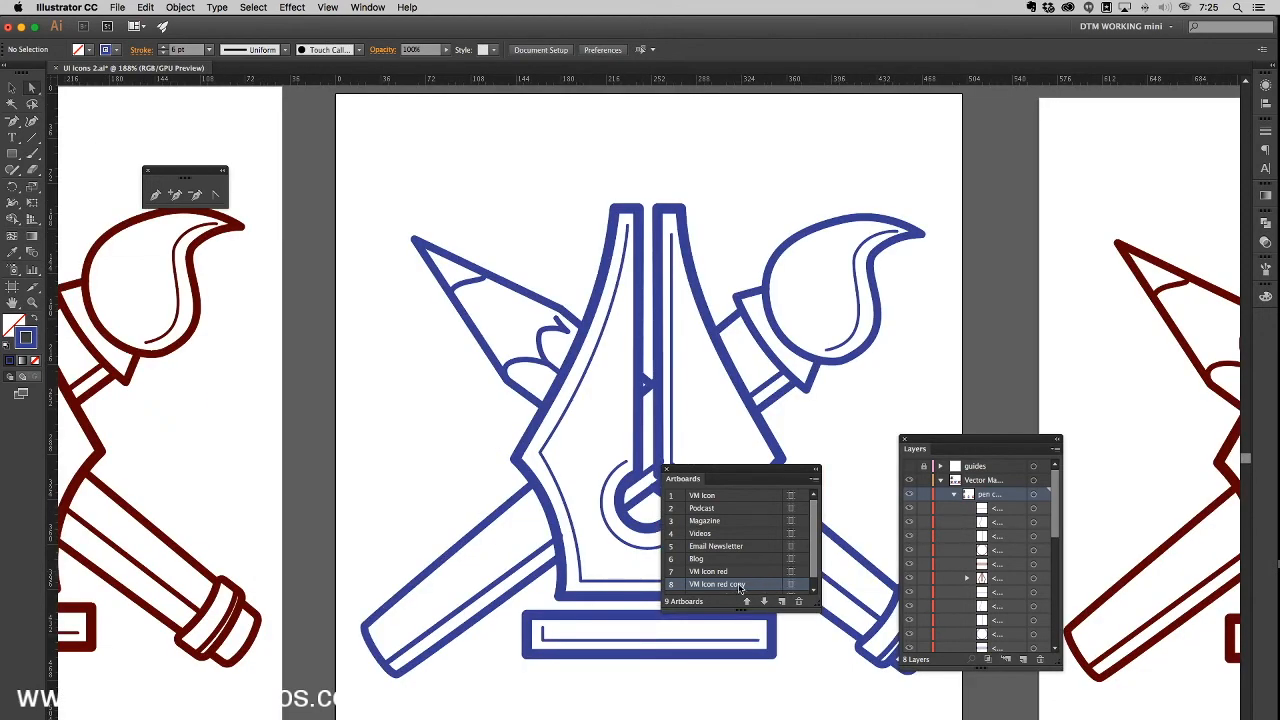
double_click(745, 586)
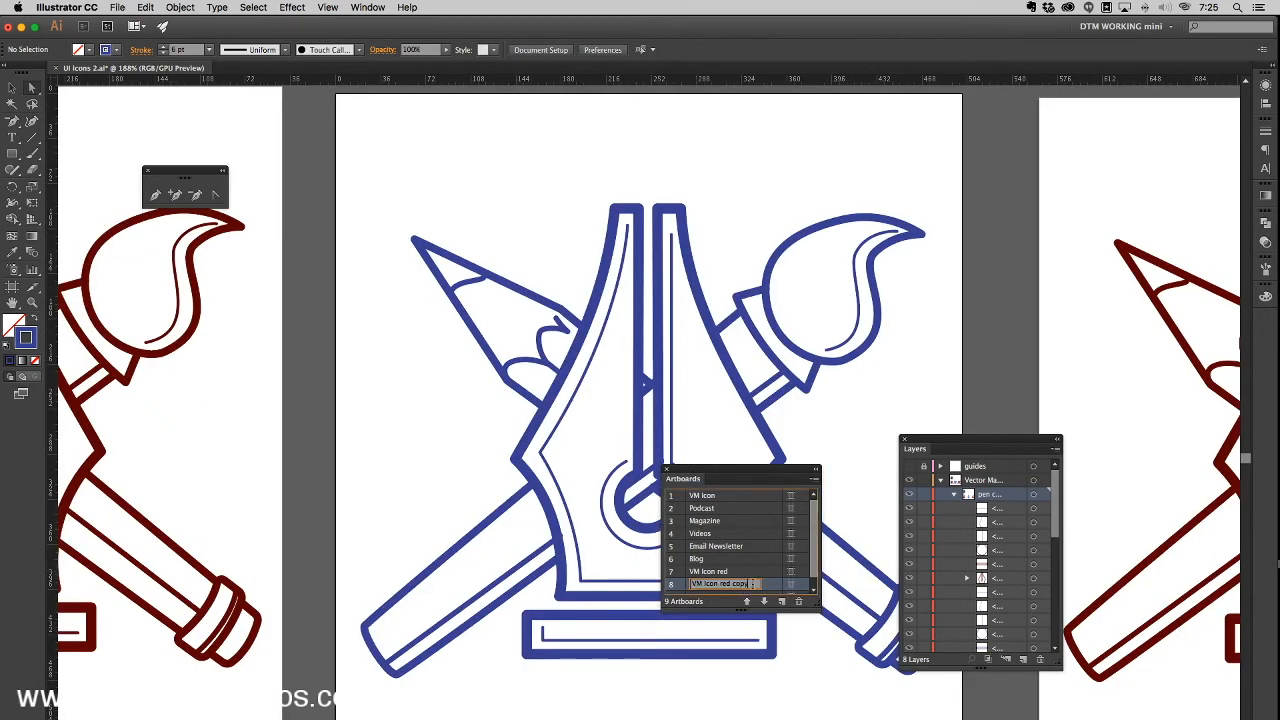
key(BackSpace)
key(BackSpace)
key(BackSpace)
key(BackSpace)
key(BackSpace)
key(BackSpace)
key(BackSpace)
key(BackSpace)
key(BackSpace)
key(Return)
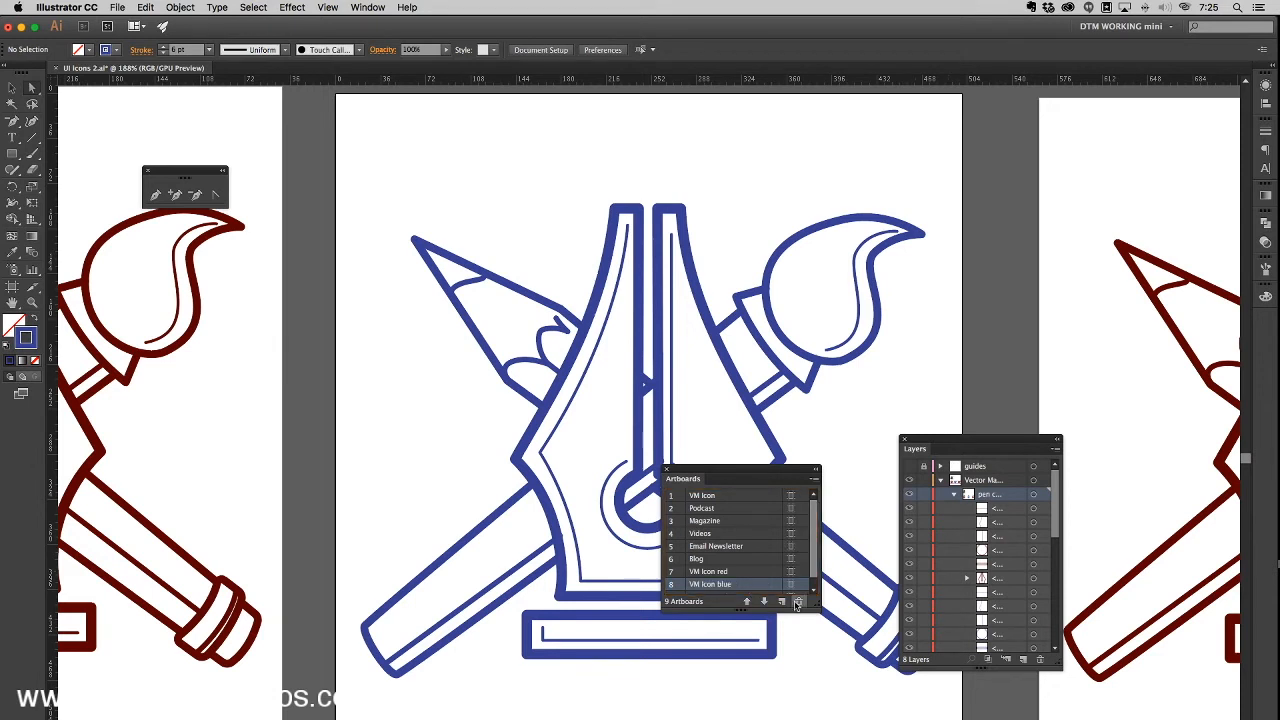
Step: Enlarge the artboards list, select the whole icon on the VM Icon red copy 2 artboard and set its stroke to dark green 0C6C37
drag(815, 610, 817, 671)
click(750, 600)
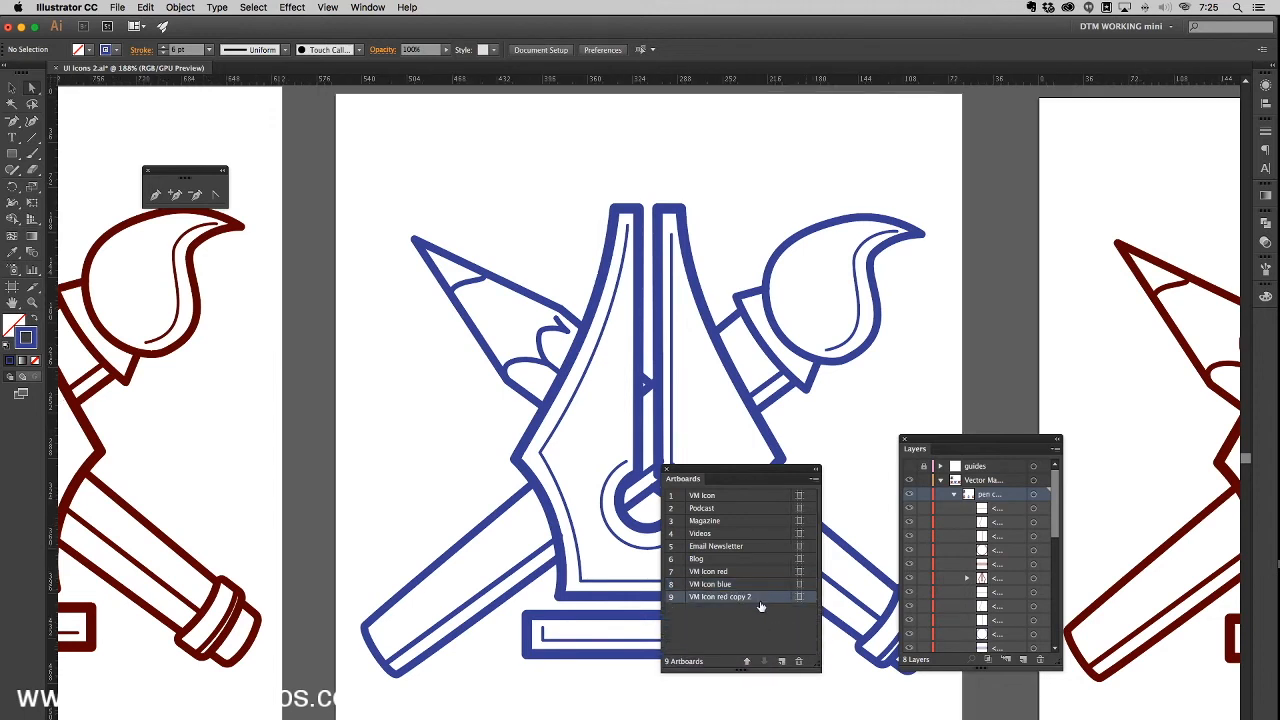
double_click(760, 604)
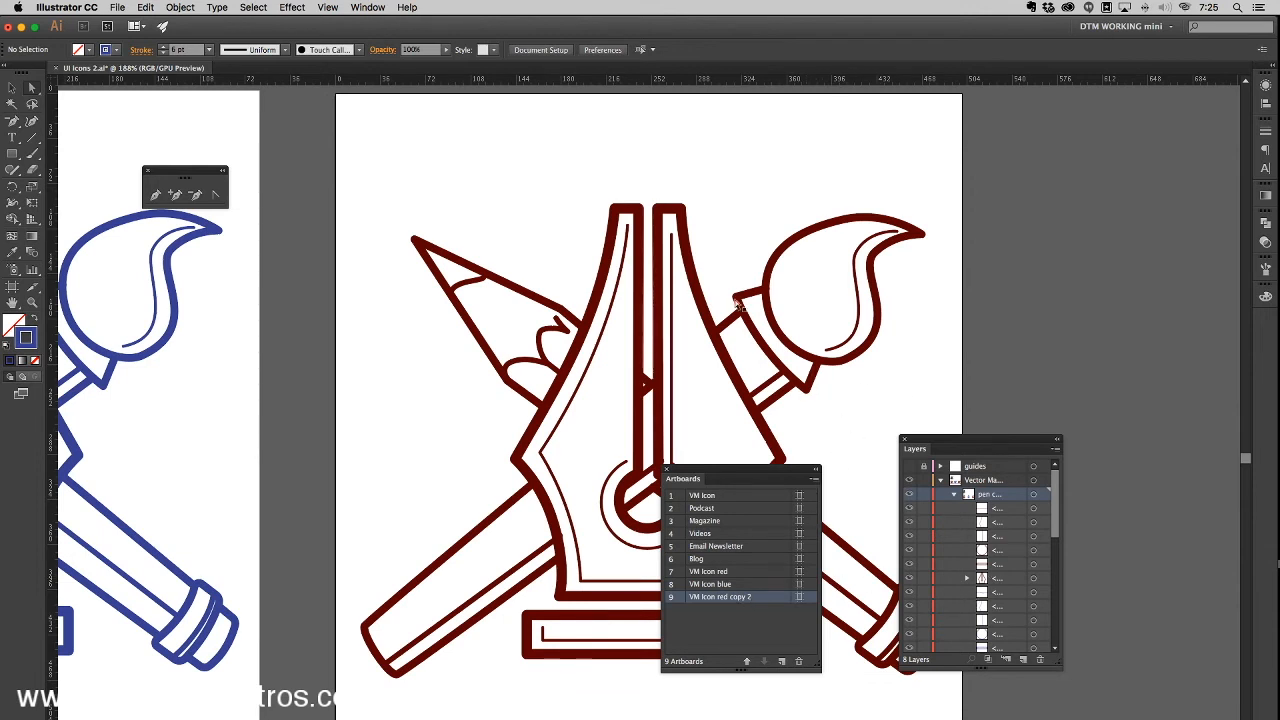
drag(340, 114, 1012, 708)
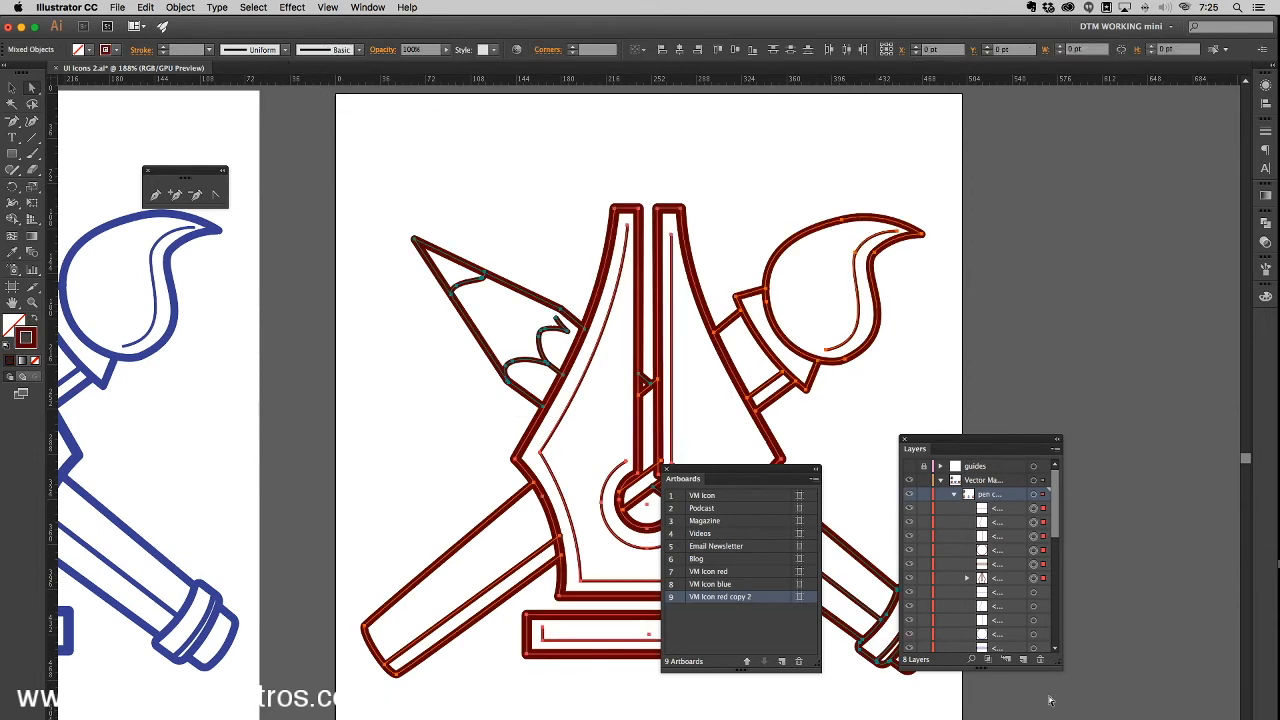
click(1265, 296)
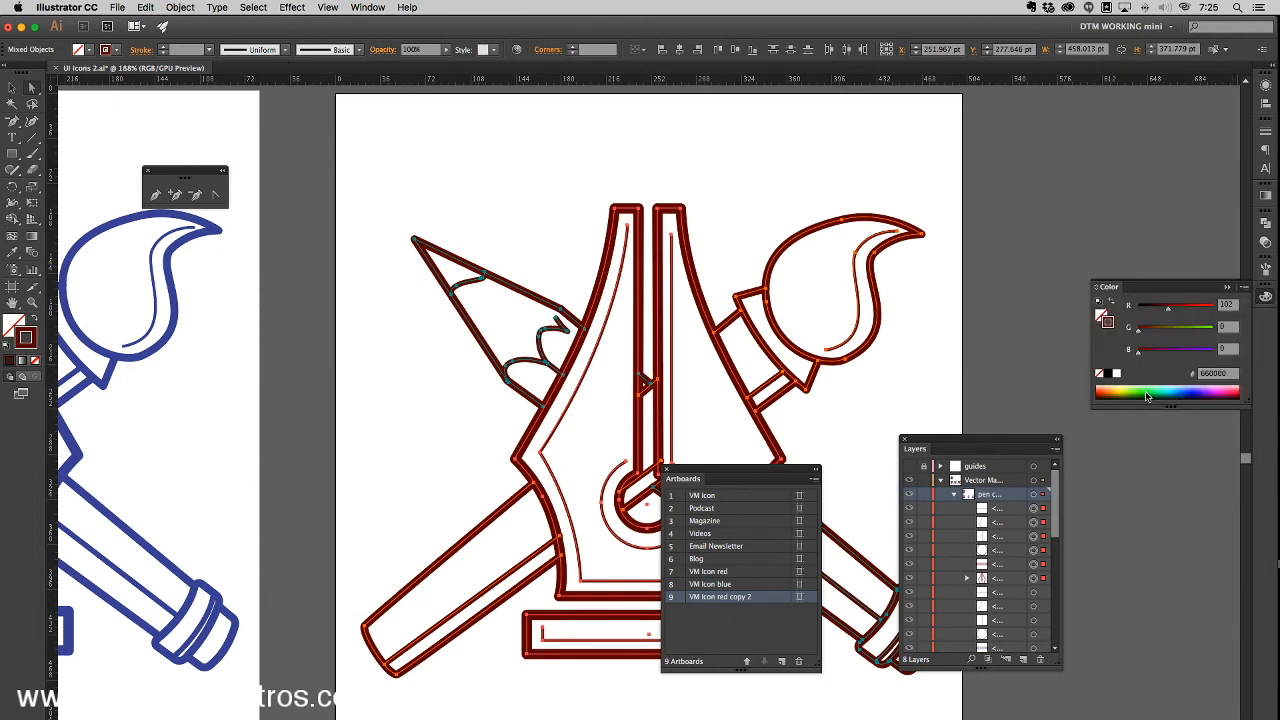
click(1143, 396)
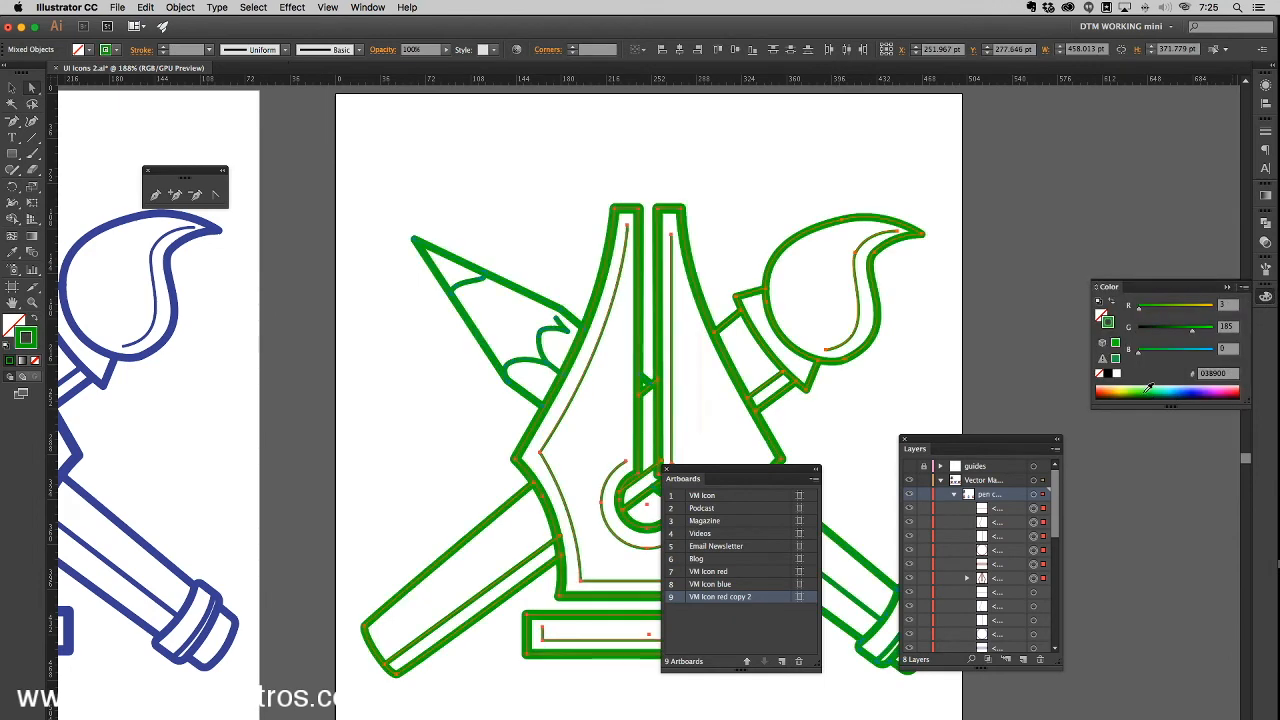
click(1167, 332)
click(1115, 358)
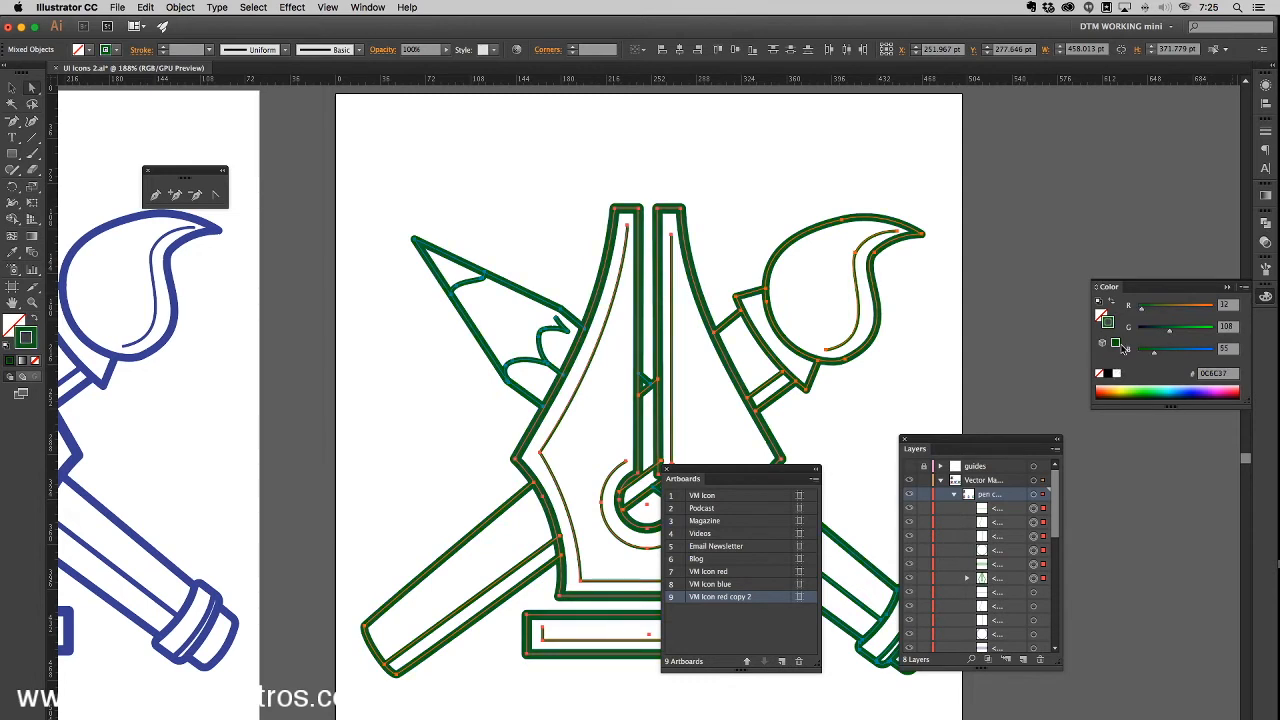
Step: Rename the VM Icon red copy 2 artboard as VM Icon green
double_click(737, 597)
click(760, 598)
key(BackSpace)
key(BackSpace)
key(BackSpace)
key(BackSpace)
key(BackSpace)
key(BackSpace)
key(BackSpace)
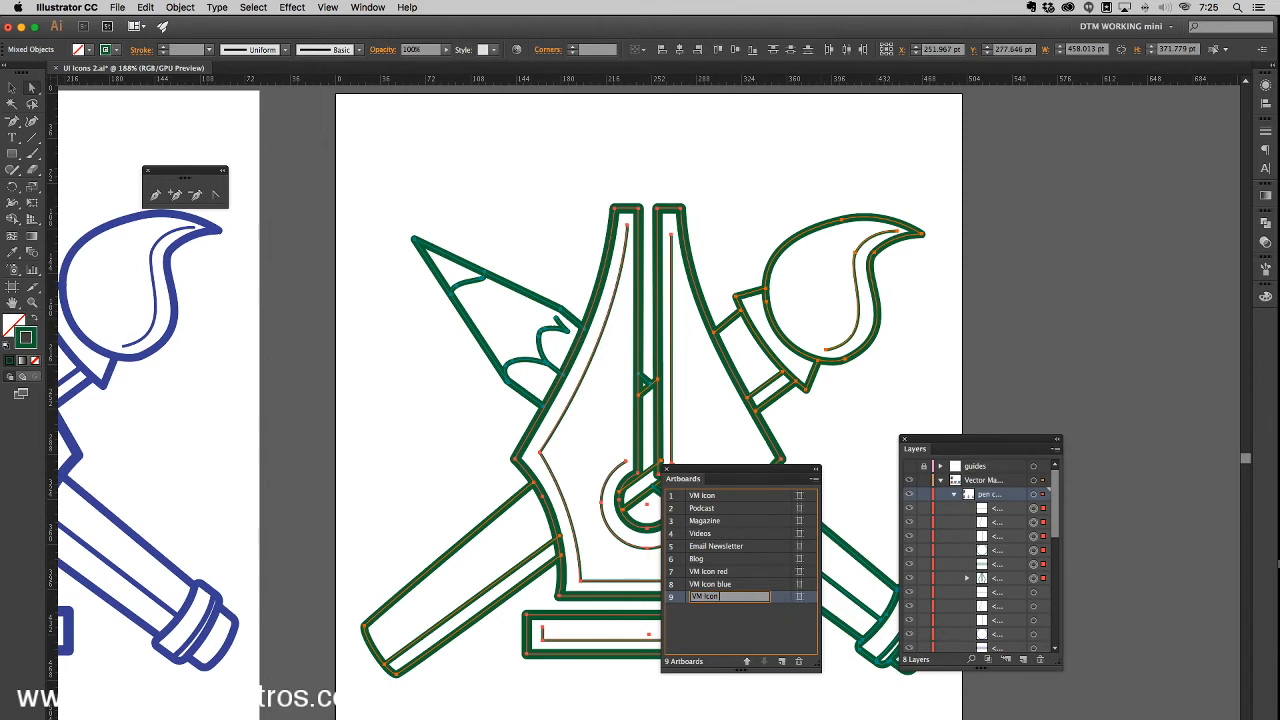
text(green)
key(Return)
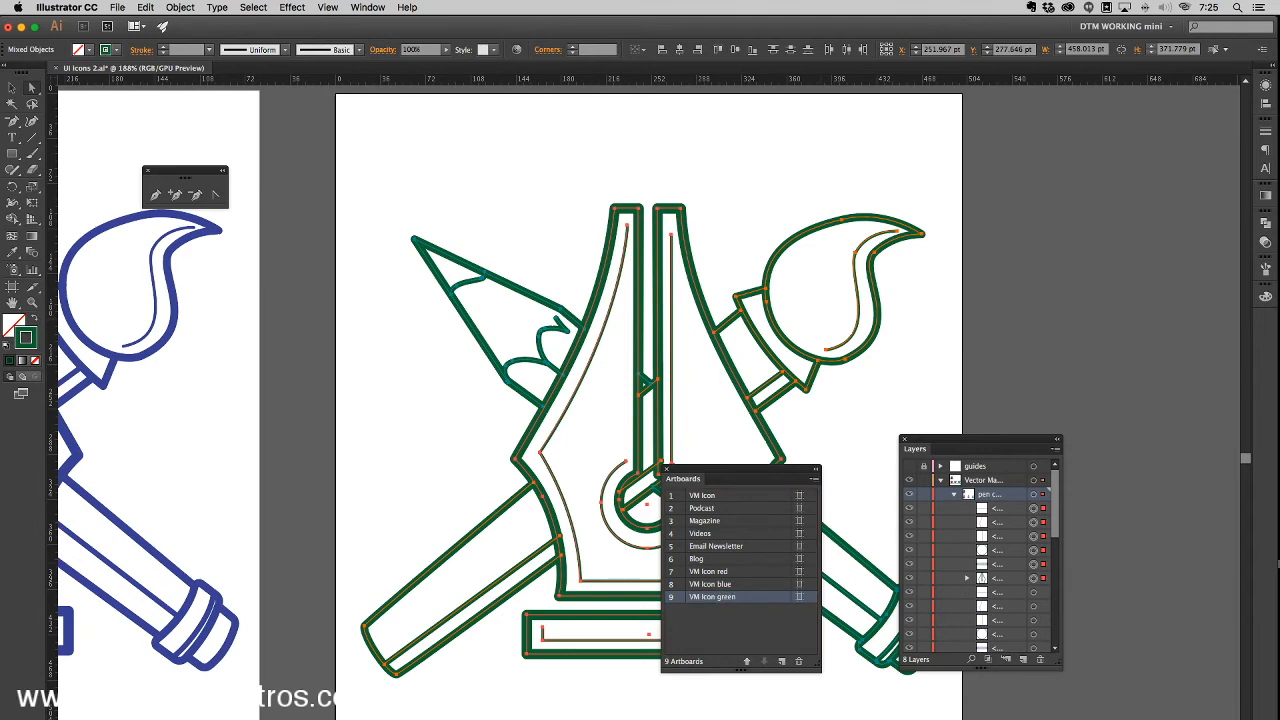
Step: Close the floating set of pen tools, save the document and deselect the green icon
key(super+minus)
key(super+minus)
key(super+minus)
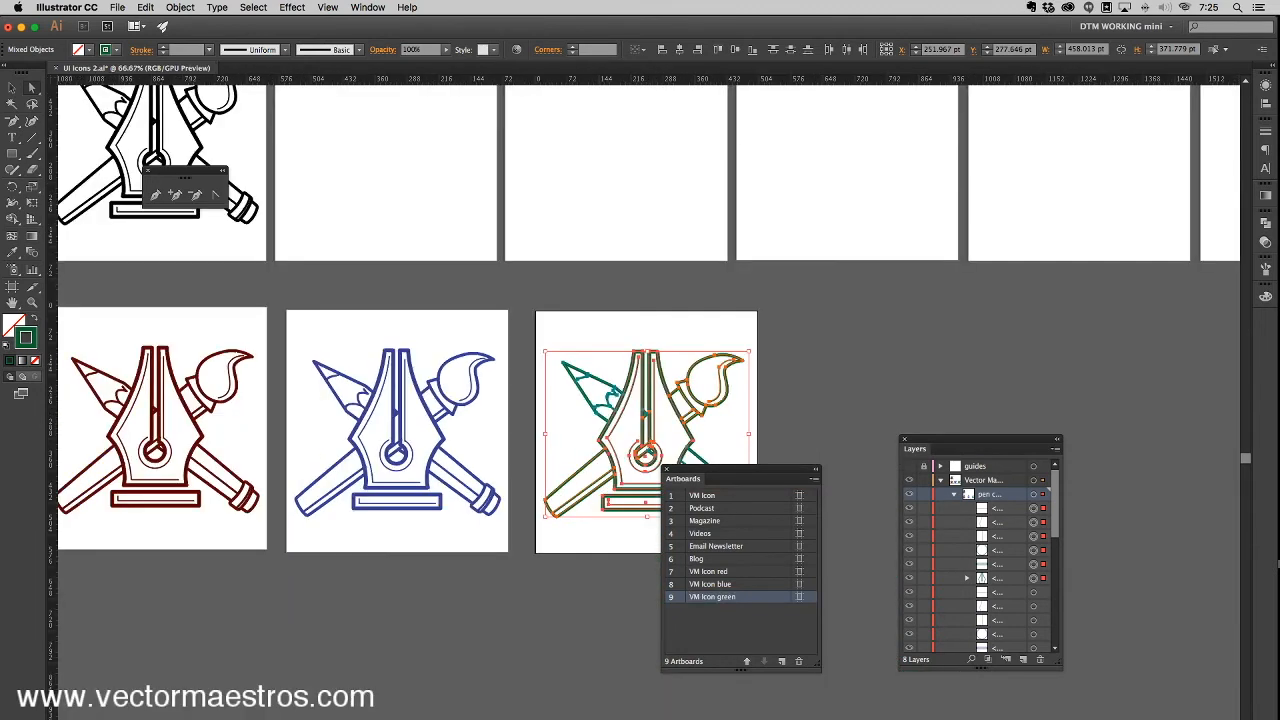
key(super+minus)
key(super+shift+a)
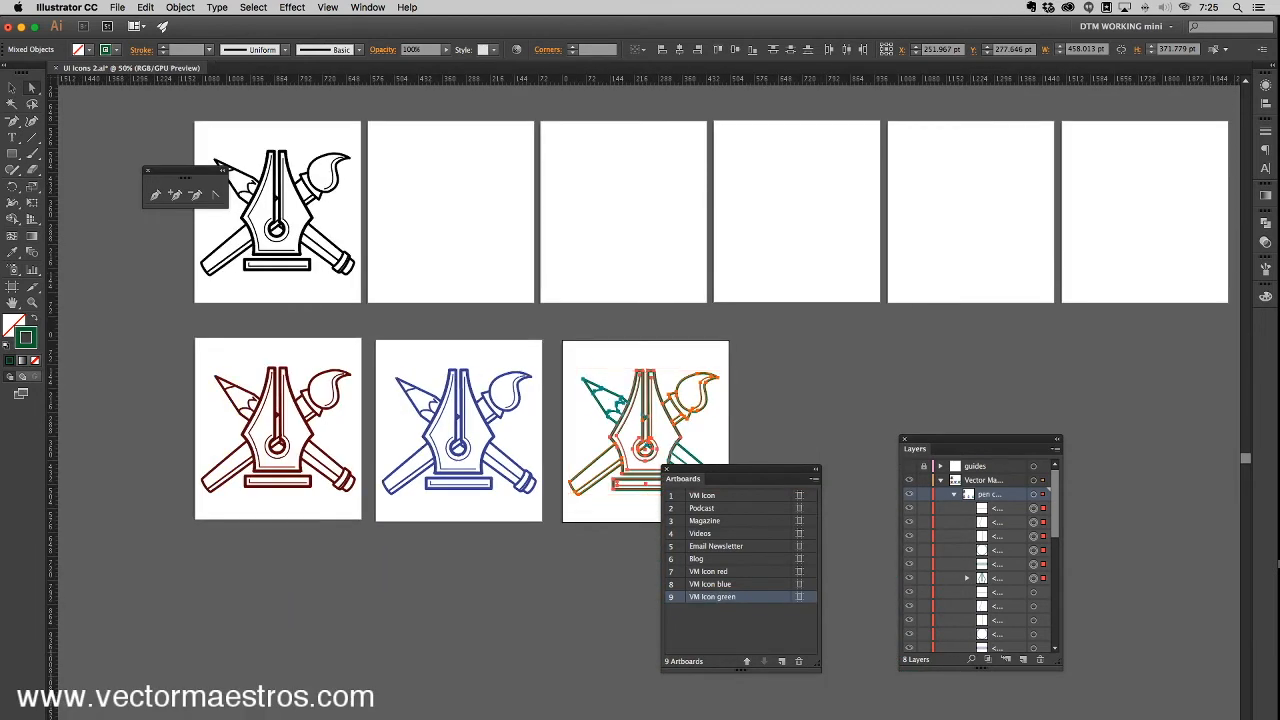
drag(571, 310, 474, 314)
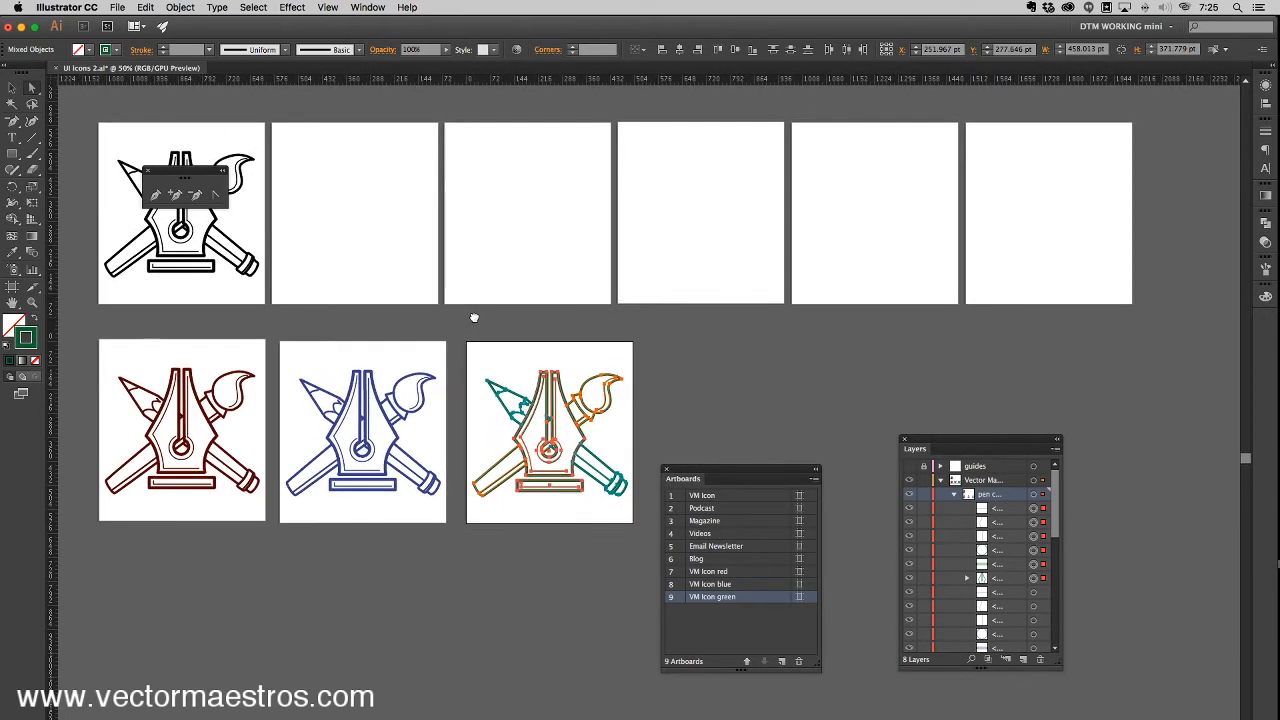
click(148, 173)
click(117, 7)
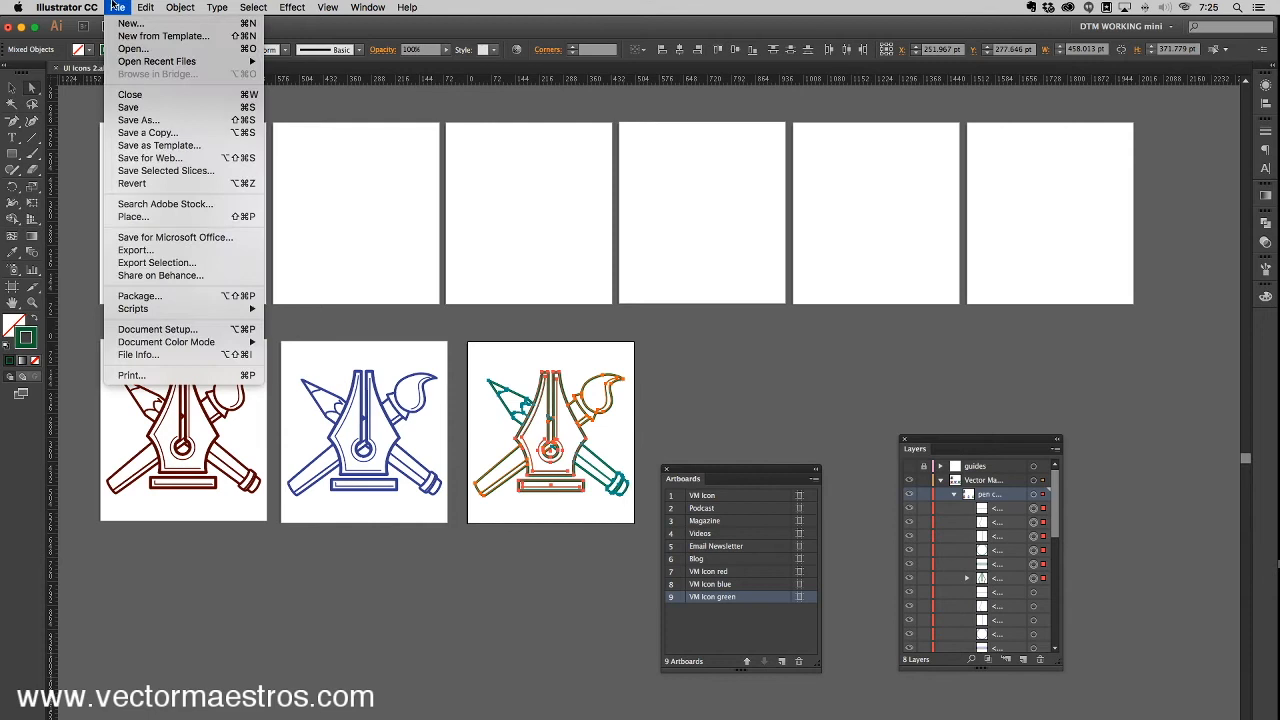
click(130, 107)
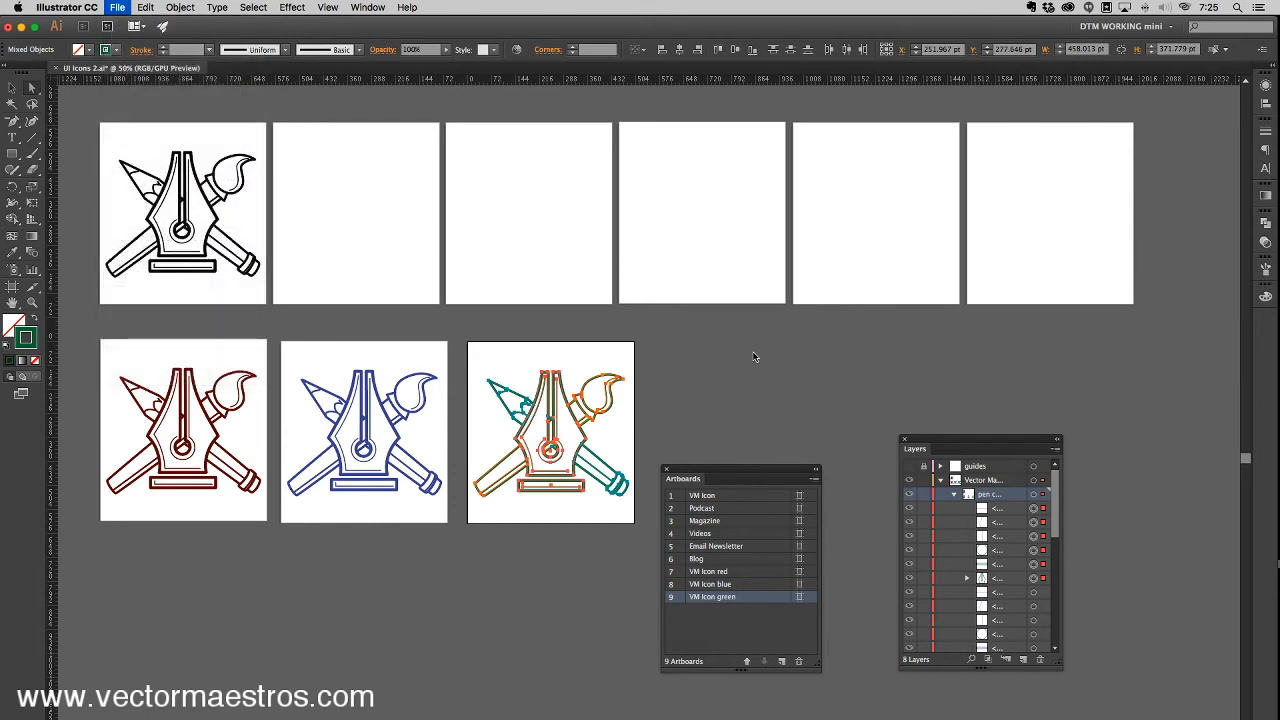
click(720, 390)
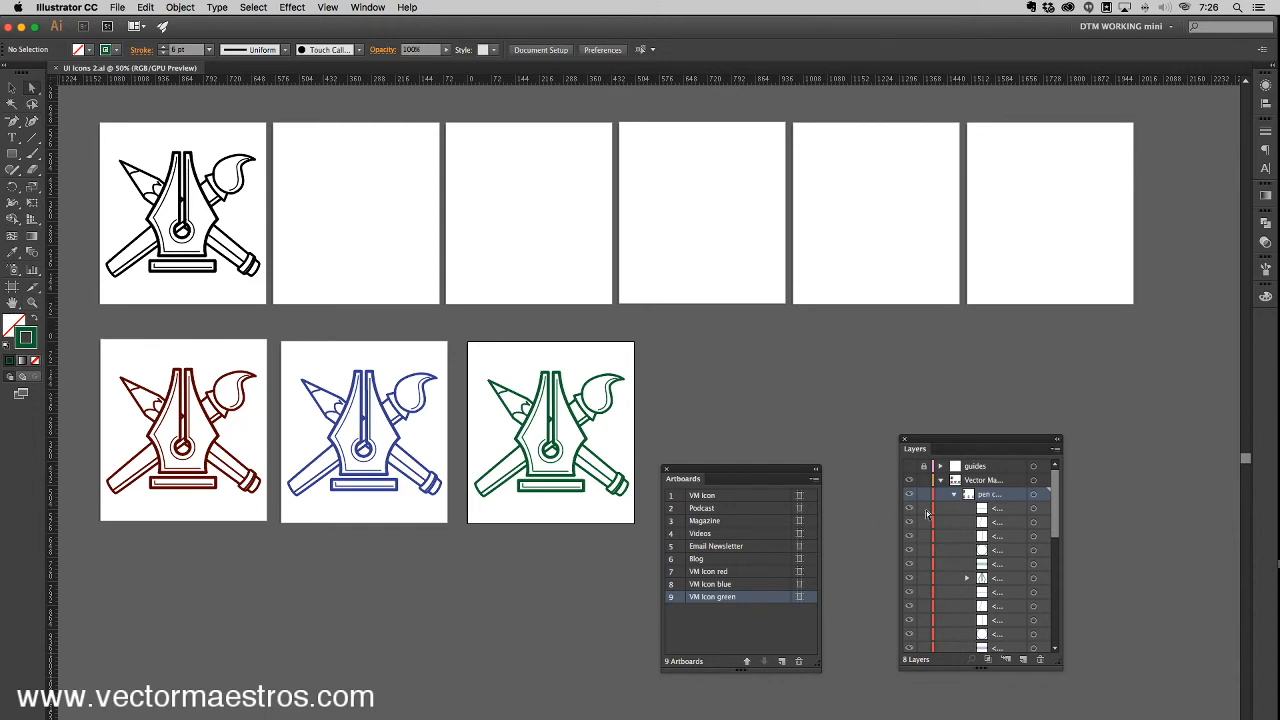
Step: Collapse the expanded Vector Maestro layer, and show and unlock the podcasts, magazine, youtube, Email and Blog layers
click(941, 481)
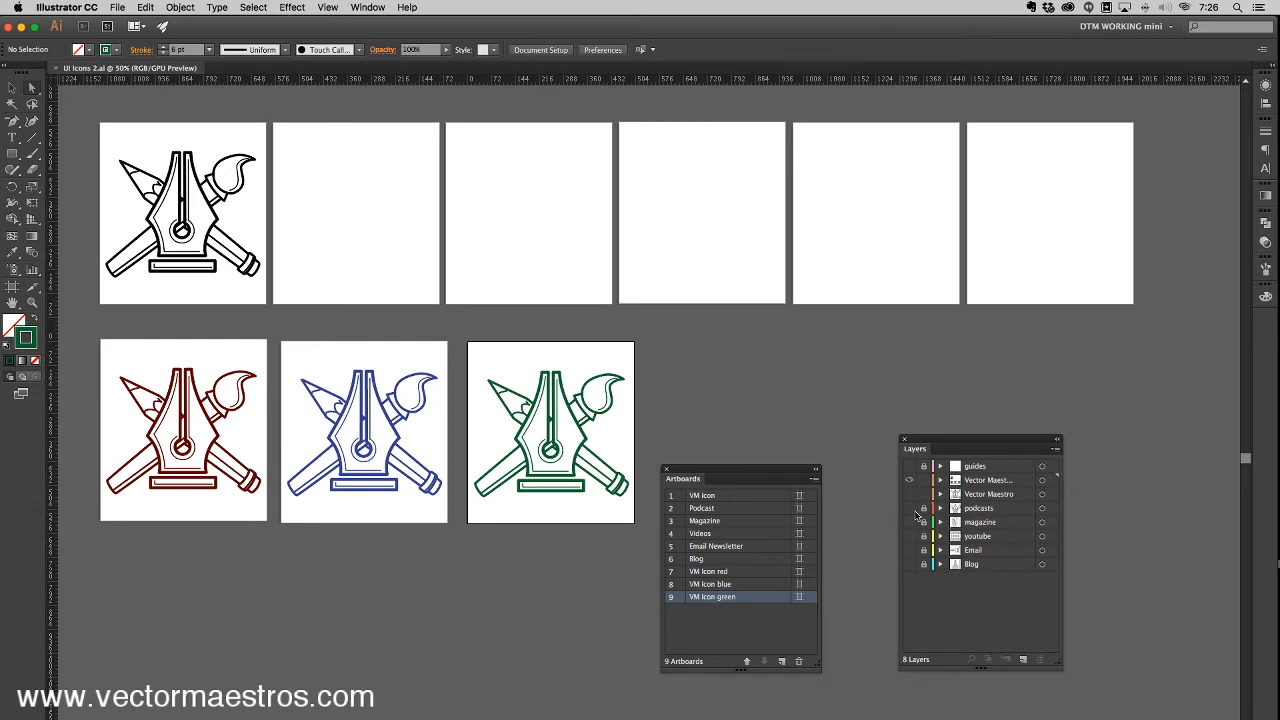
drag(910, 509, 906, 578)
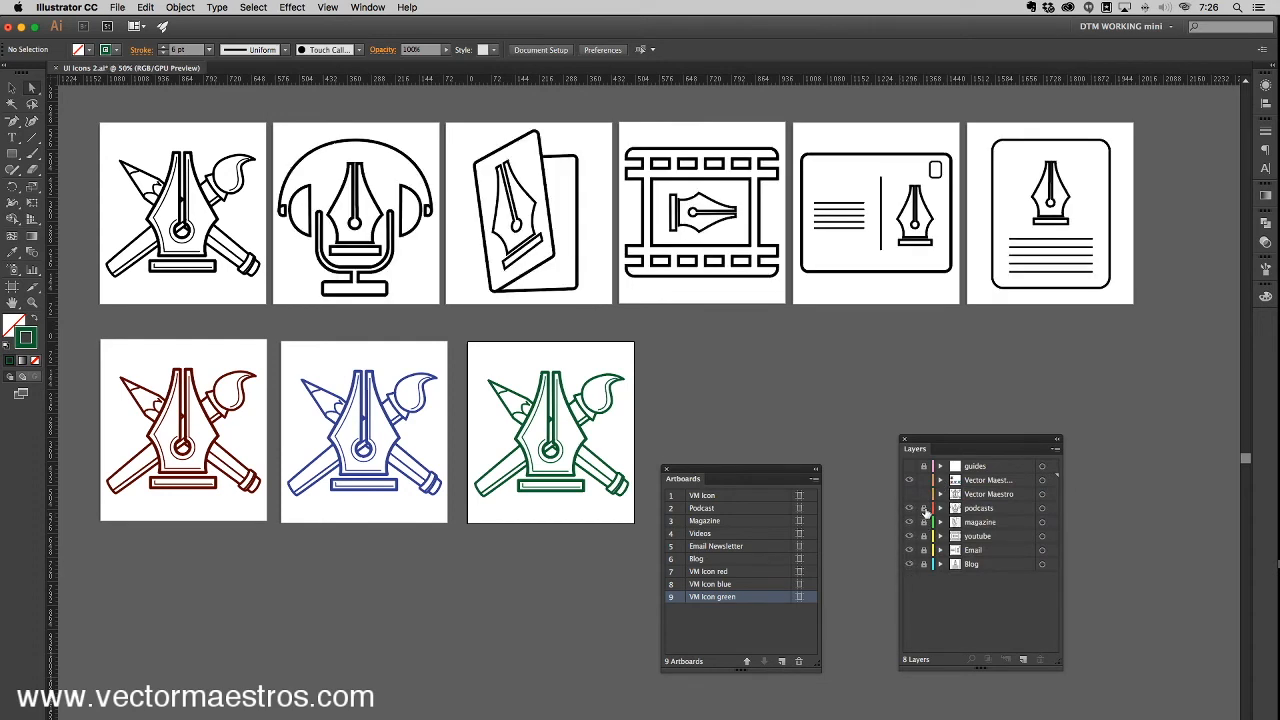
drag(925, 509, 918, 588)
Step: Select the pen nib and its base in the Podcast icon, and lock the podcasts, magazine, youtube, Email and Blog layers again
key(super+equal)
drag(274, 297, 434, 451)
key(super+equal)
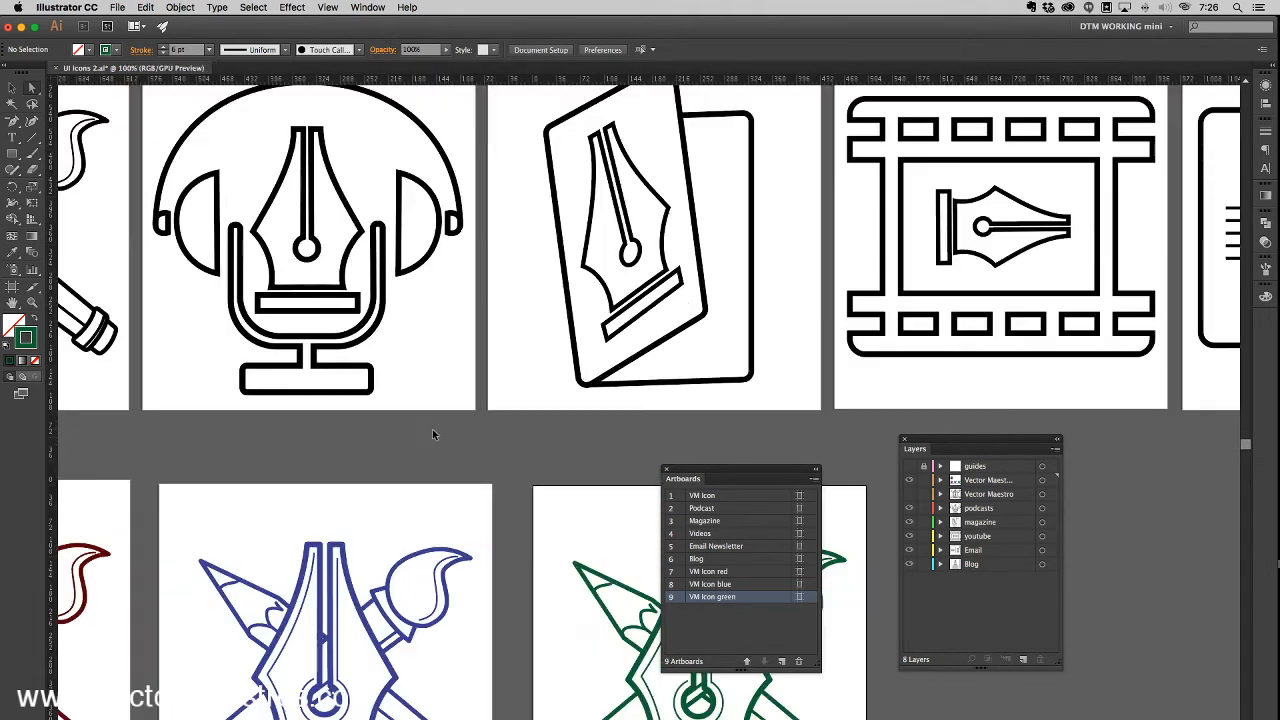
drag(292, 398, 491, 470)
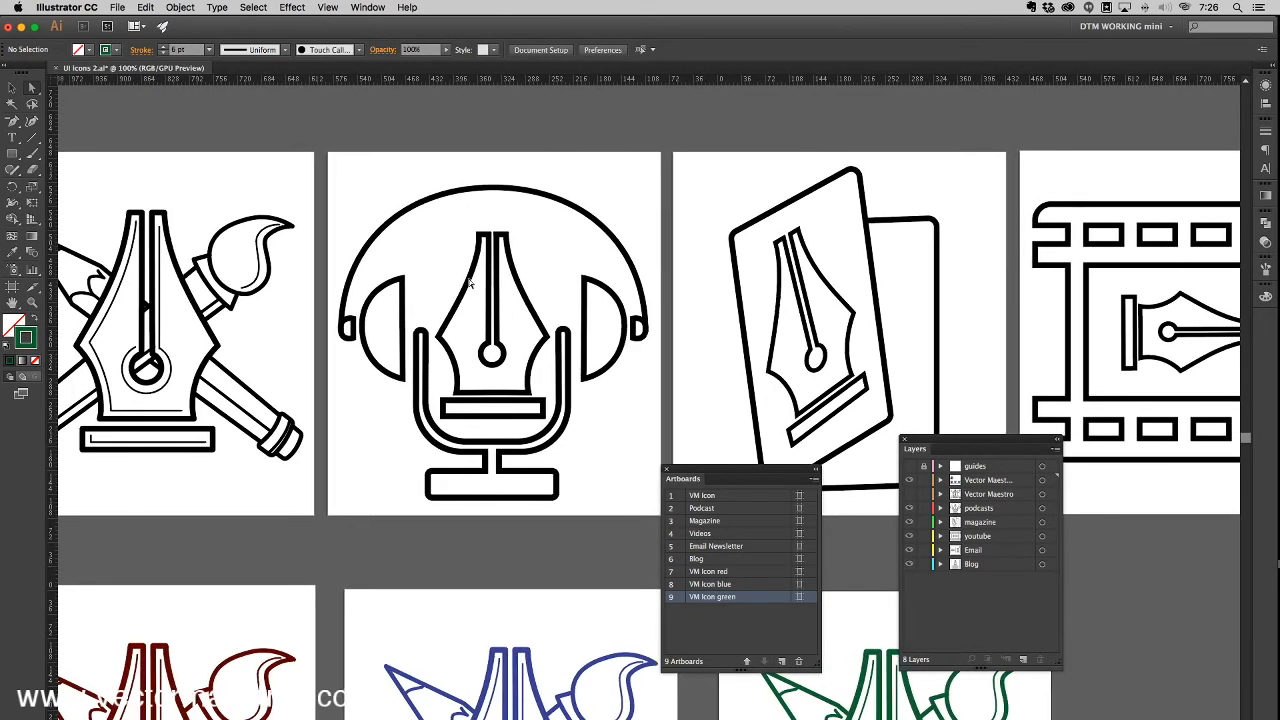
drag(455, 277, 526, 427)
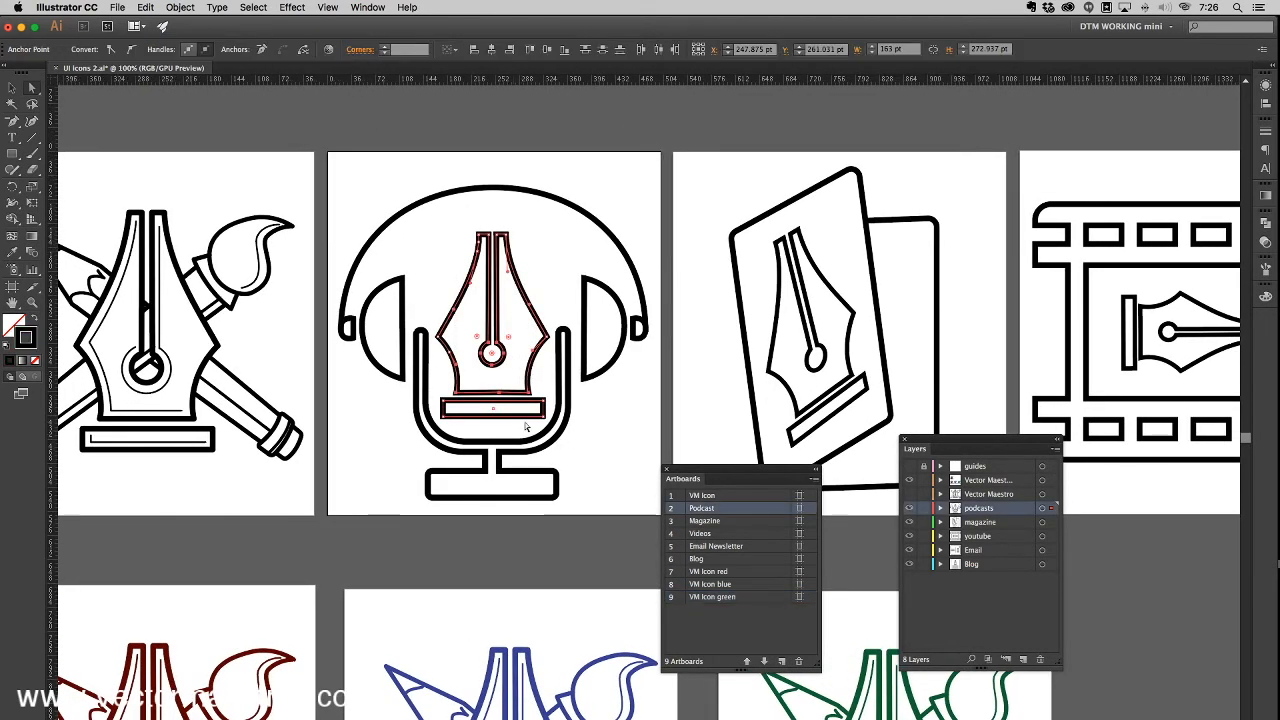
drag(923, 508, 923, 566)
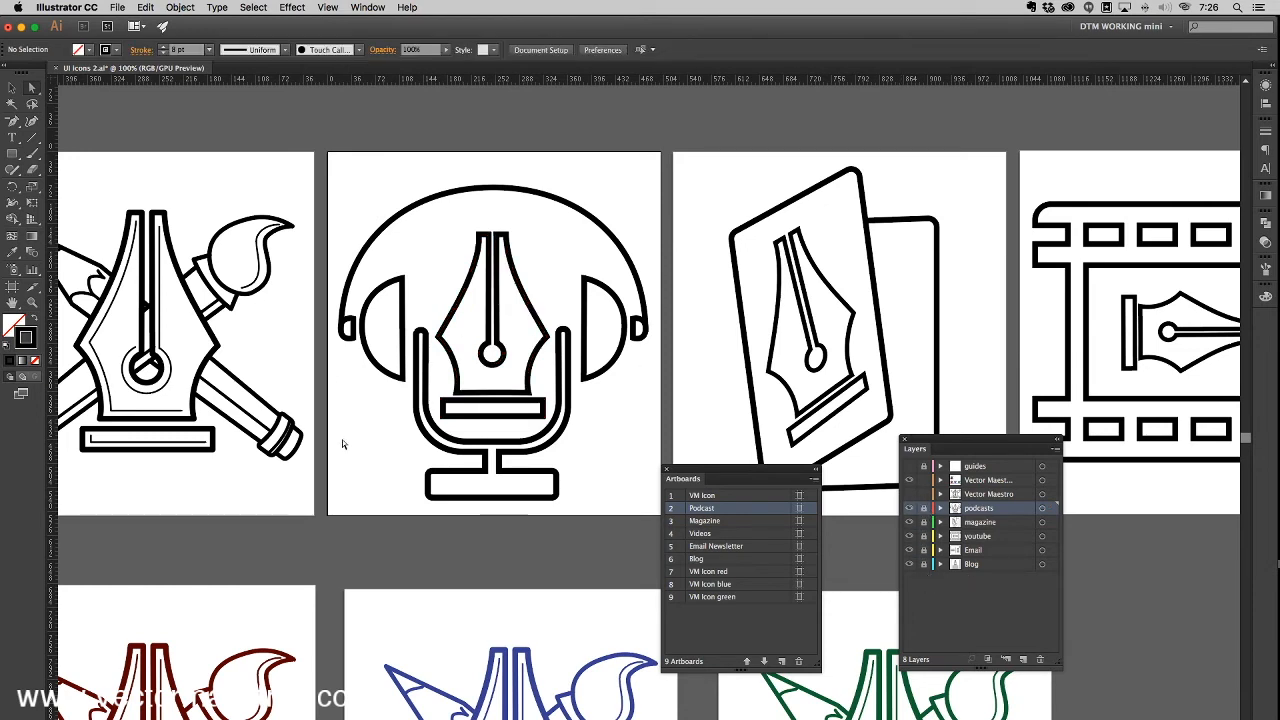
Step: Duplicate the black Vector Maestro icon from its artboard onto the empty canvas above the artboards
scroll(342, 444, left, 3)
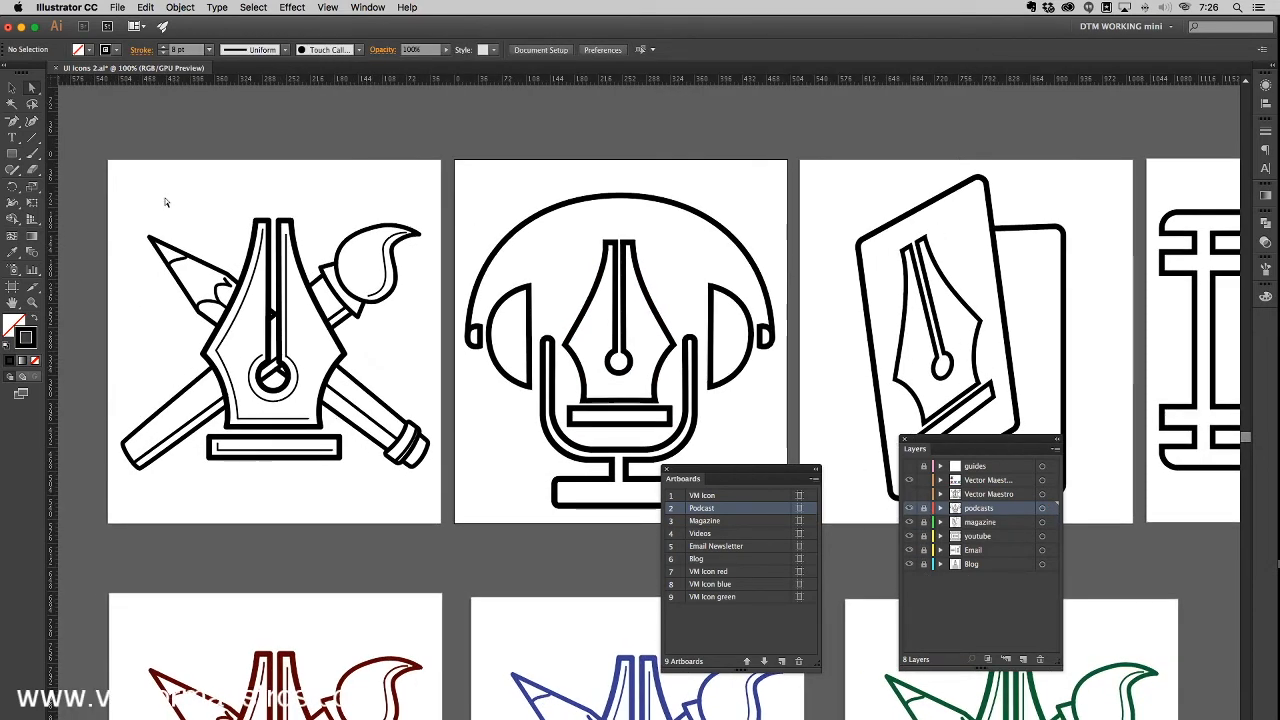
mouse_move(116, 197)
mouse_down()
mouse_move(452, 543)
mouse_move(534, 447)
mouse_up()
scroll(574, 214, up, 5)
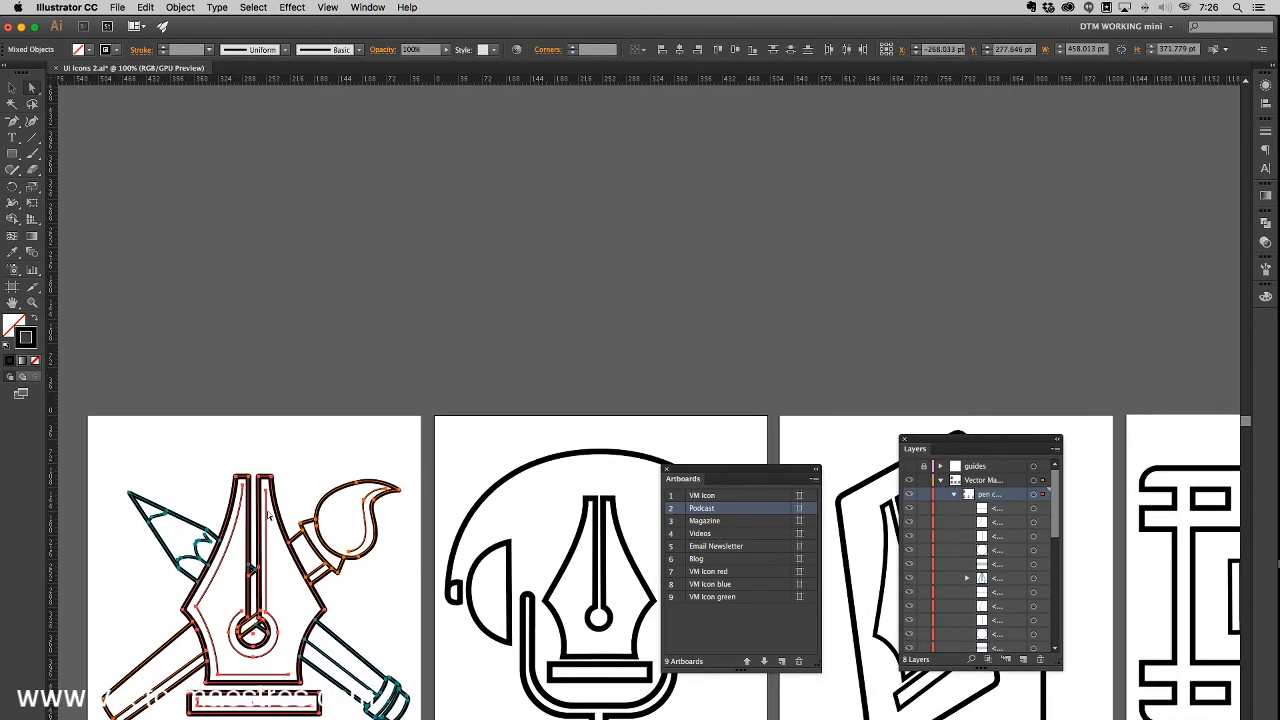
scroll(250, 566, down, 2)
scroll(250, 566, left, 1)
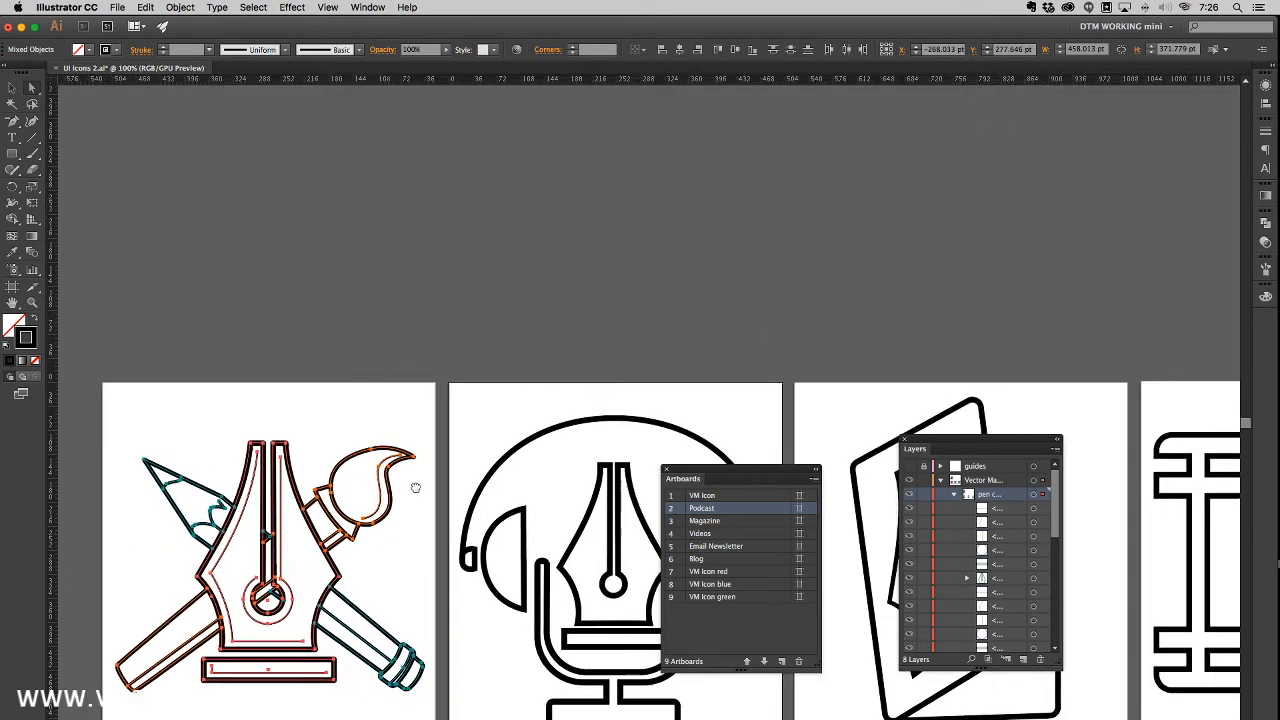
drag(135, 333, 480, 660)
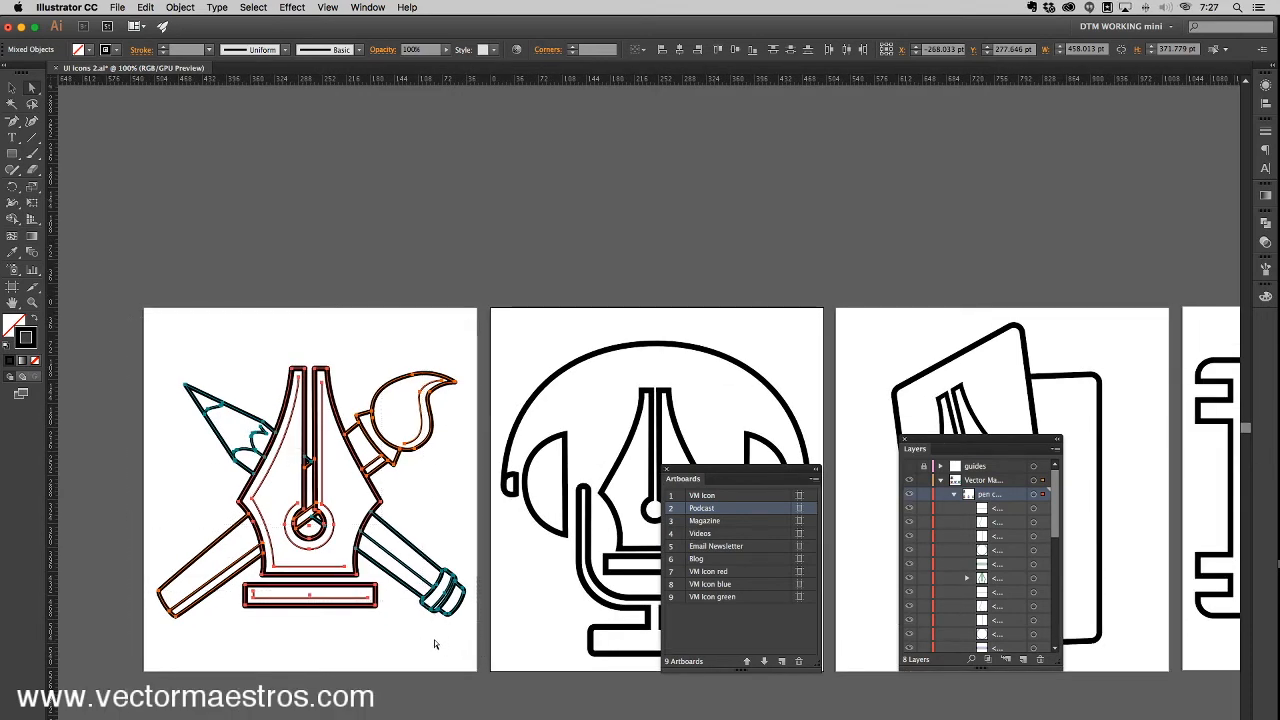
drag(326, 386, 540, 112)
drag(678, 230, 458, 257)
click(637, 237)
Step: Delete the brush head, its ferrule pieces and the pencil's eraser end from the icon copy above the artboards
drag(483, 353, 478, 356)
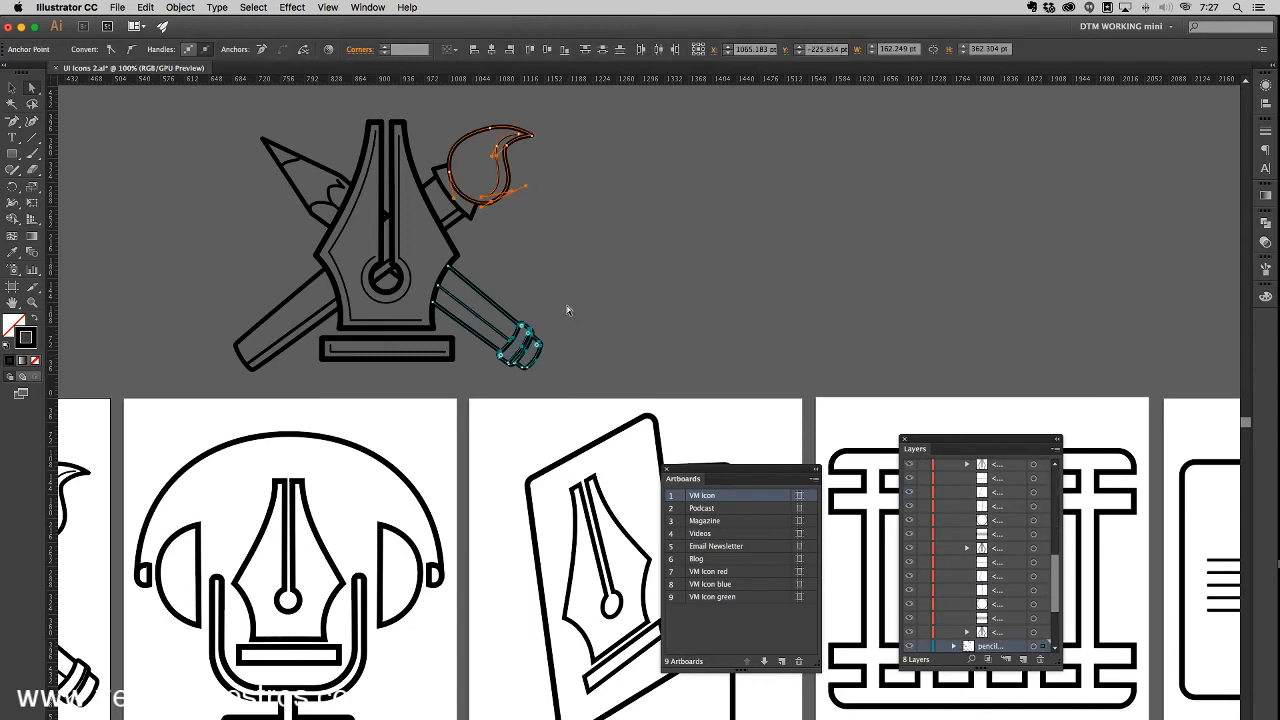
drag(766, 289, 751, 317)
drag(556, 277, 611, 286)
key(Delete)
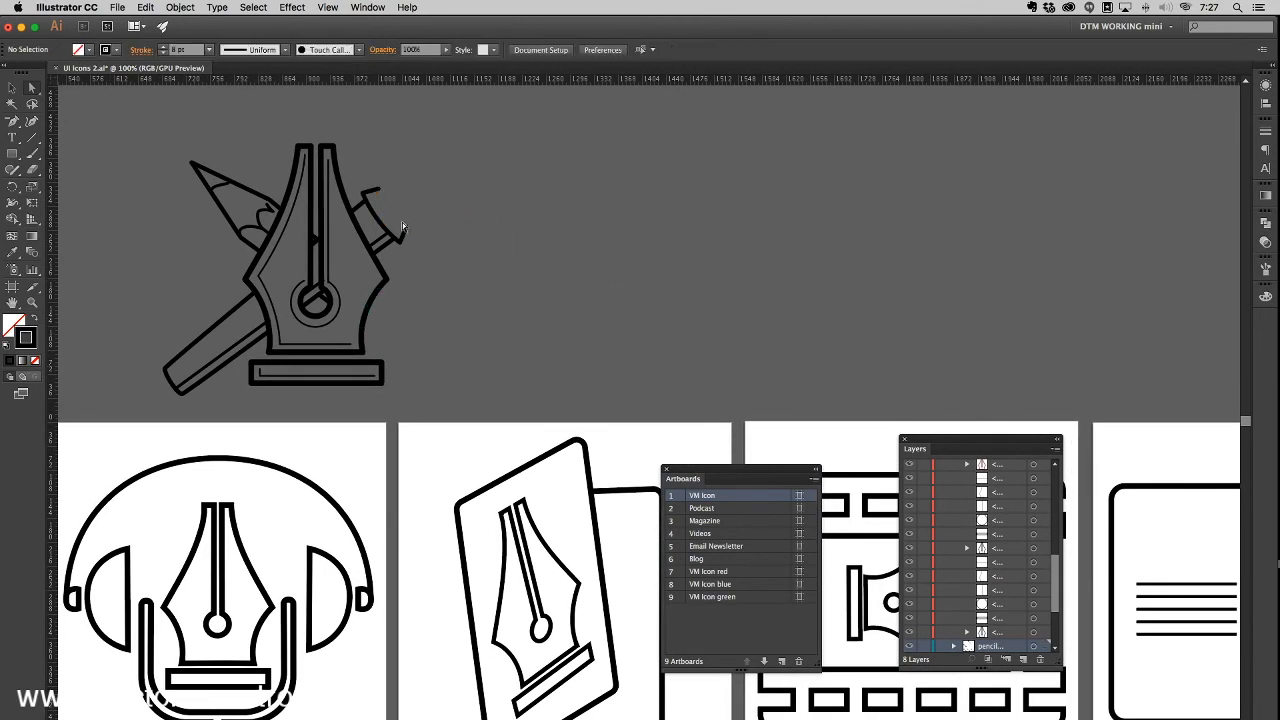
click(388, 247)
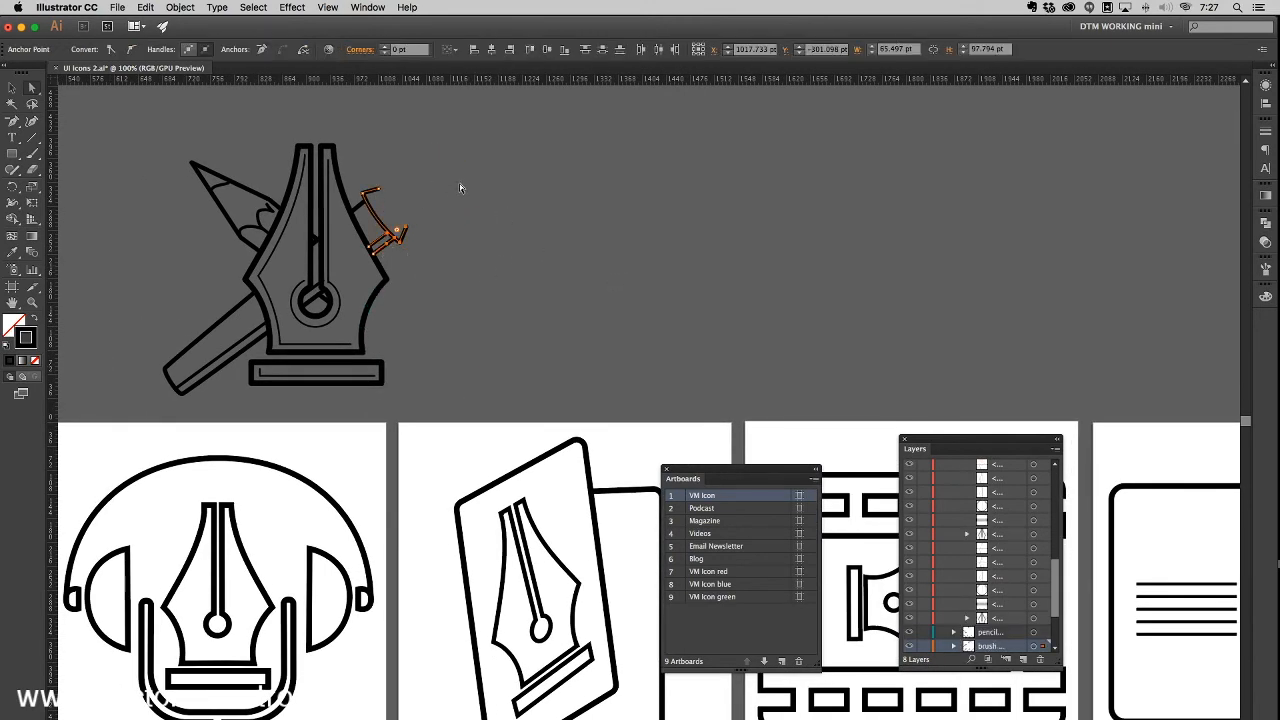
key(Delete)
click(364, 205)
key(Delete)
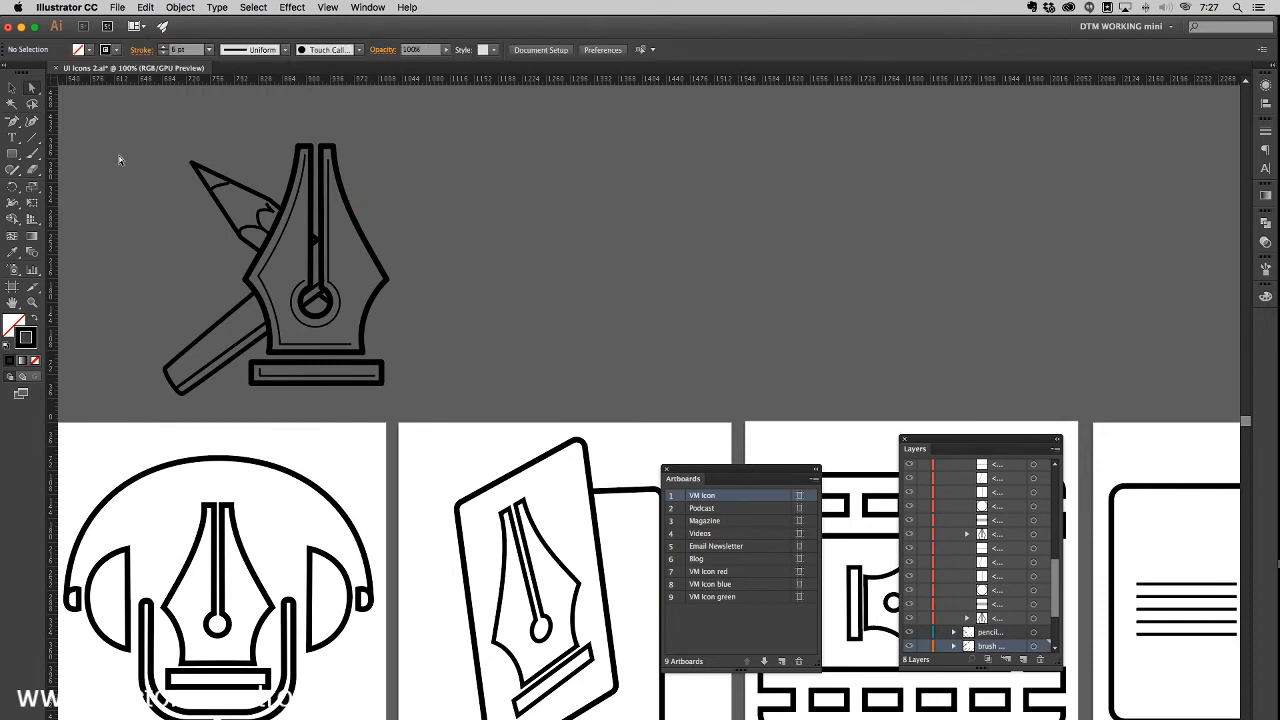
Step: Delete the pencil tip and the brush handle from the icon copy so that only the pen parts remain
click(253, 237)
key(Delete)
click(210, 381)
key(Delete)
Step: Delete the stray path fragments inside the slit of the copied pen nib
click(314, 239)
key(Delete)
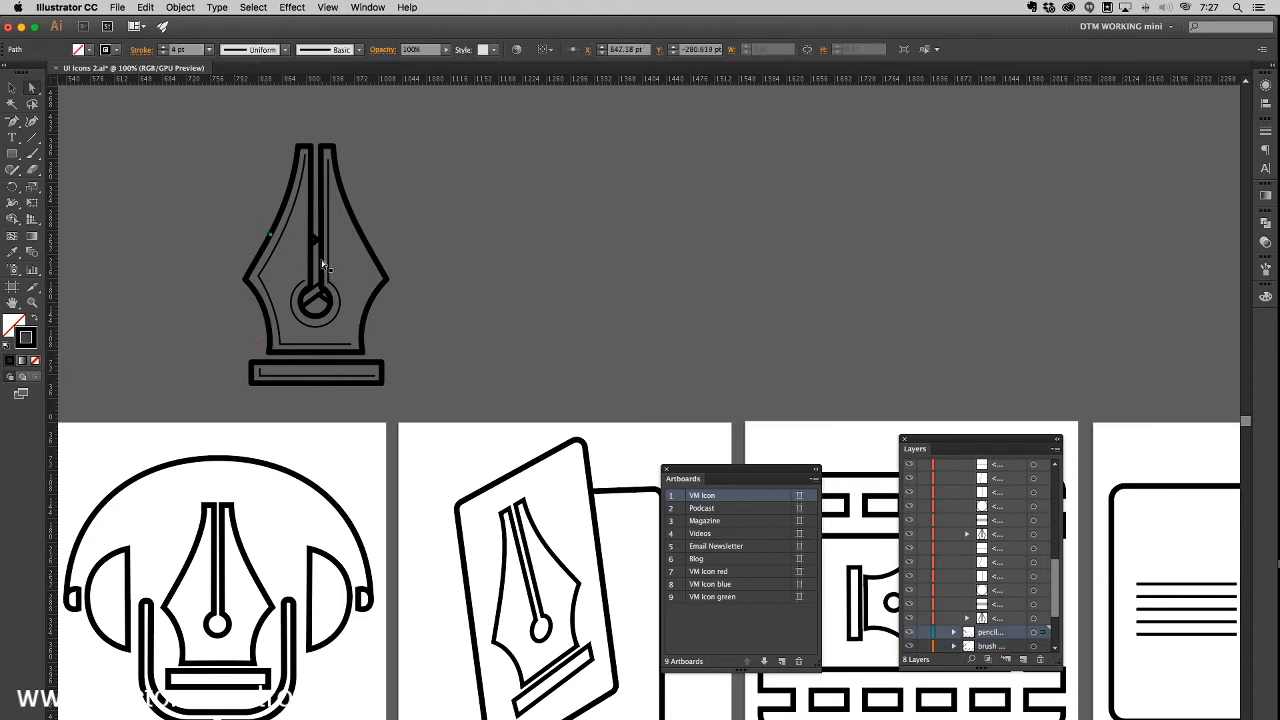
click(315, 240)
key(Delete)
key(Delete)
click(315, 240)
key(Delete)
key(Delete)
Step: Delete the leftover brush and pencil line fragments inside the round hole of the copied pen nib
click(317, 298)
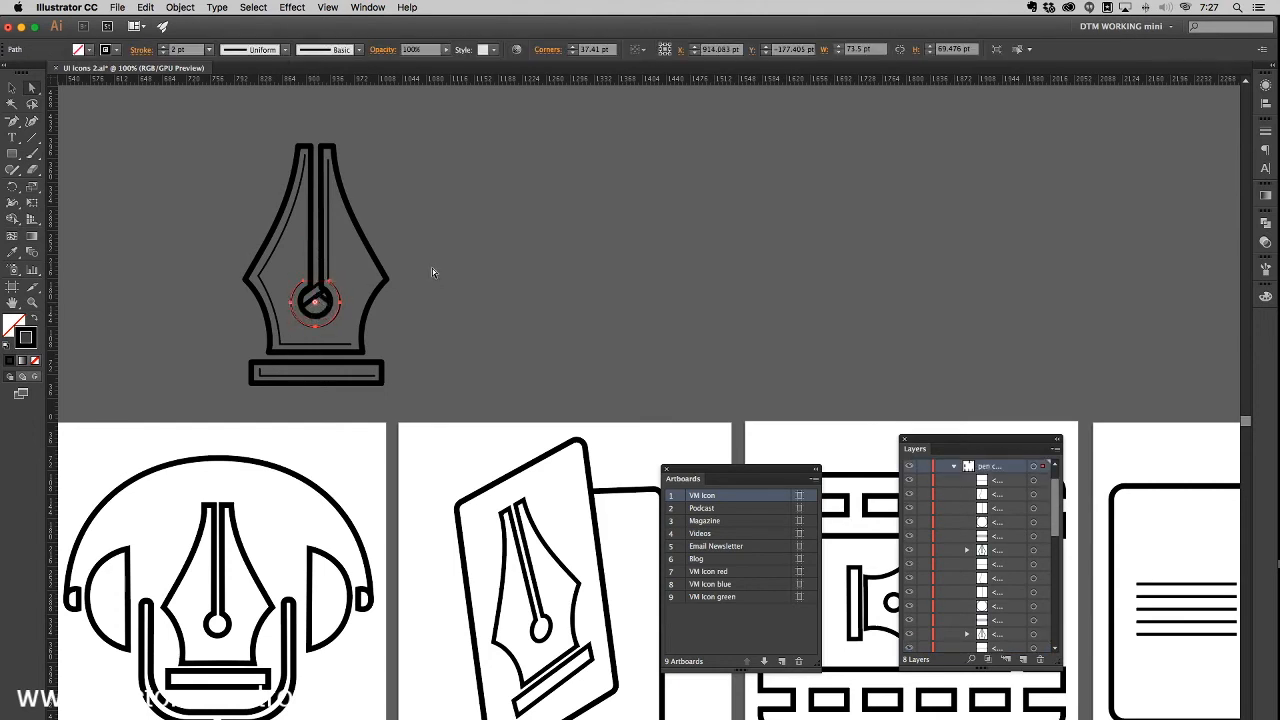
key(super+equal)
key(super+equal)
key(super+equal)
scroll(397, 299, left, 10)
scroll(397, 299, up, 4)
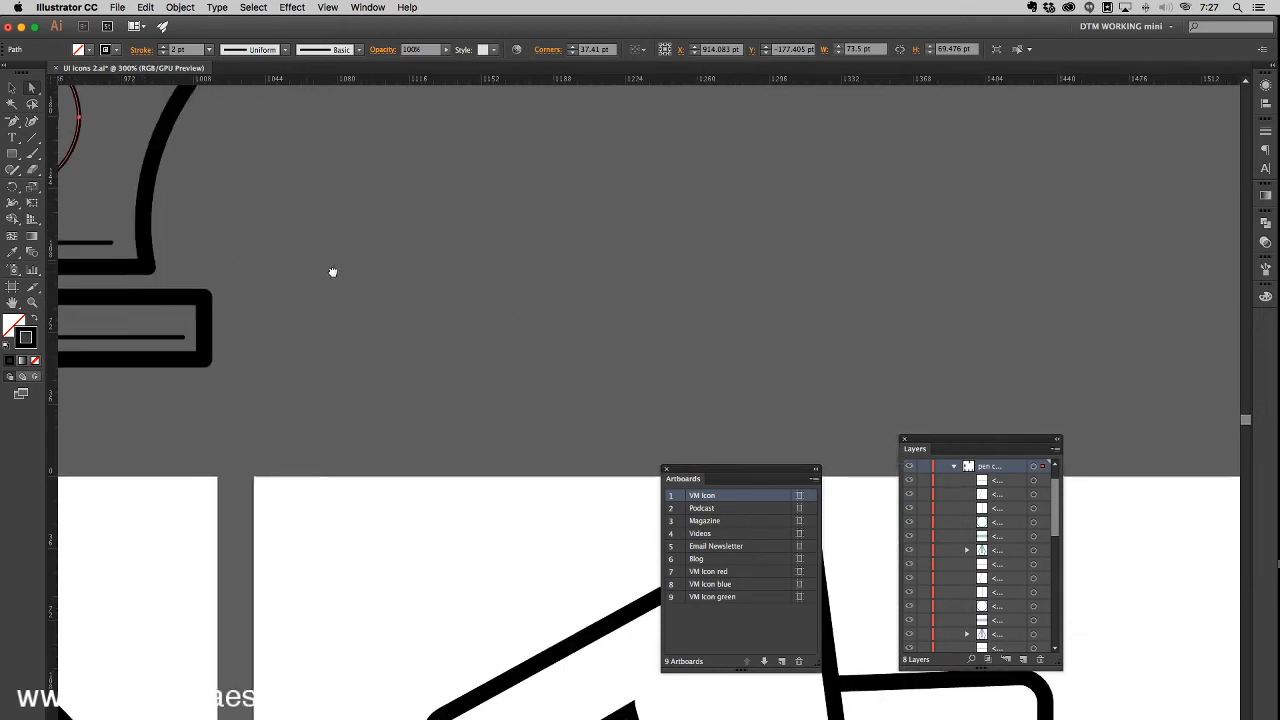
click(376, 241)
click(363, 258)
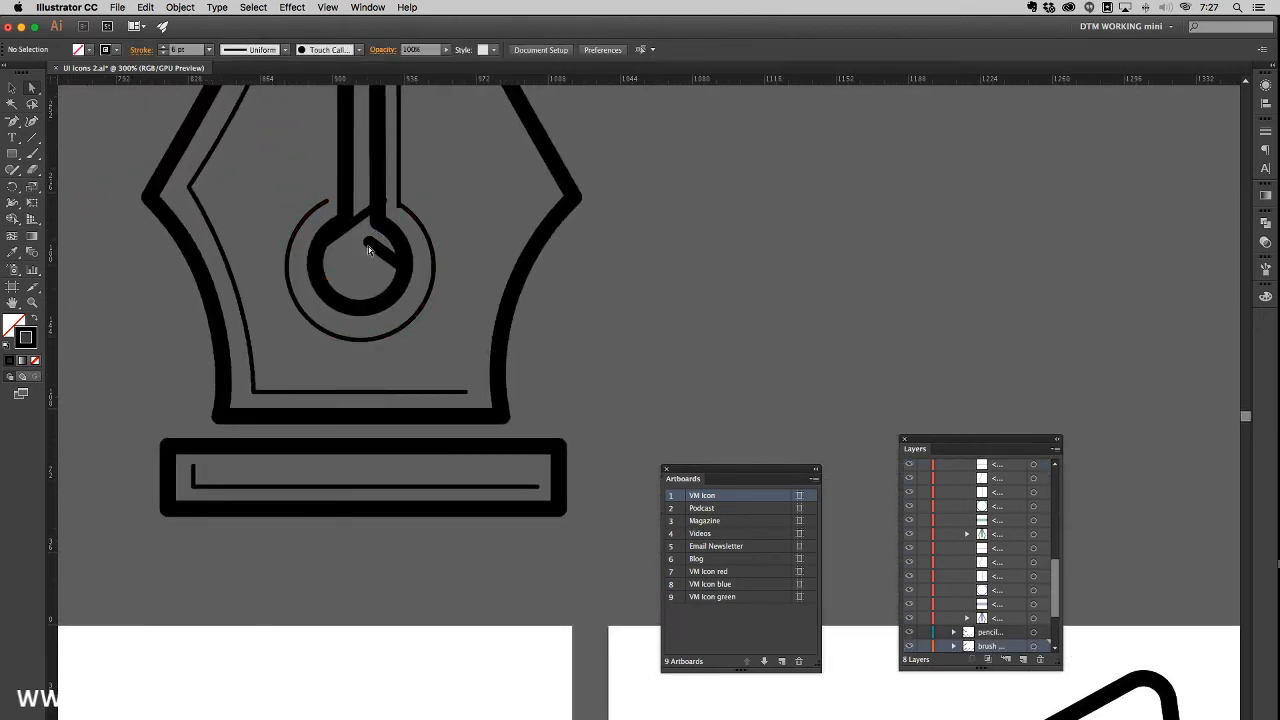
click(374, 248)
key(Delete)
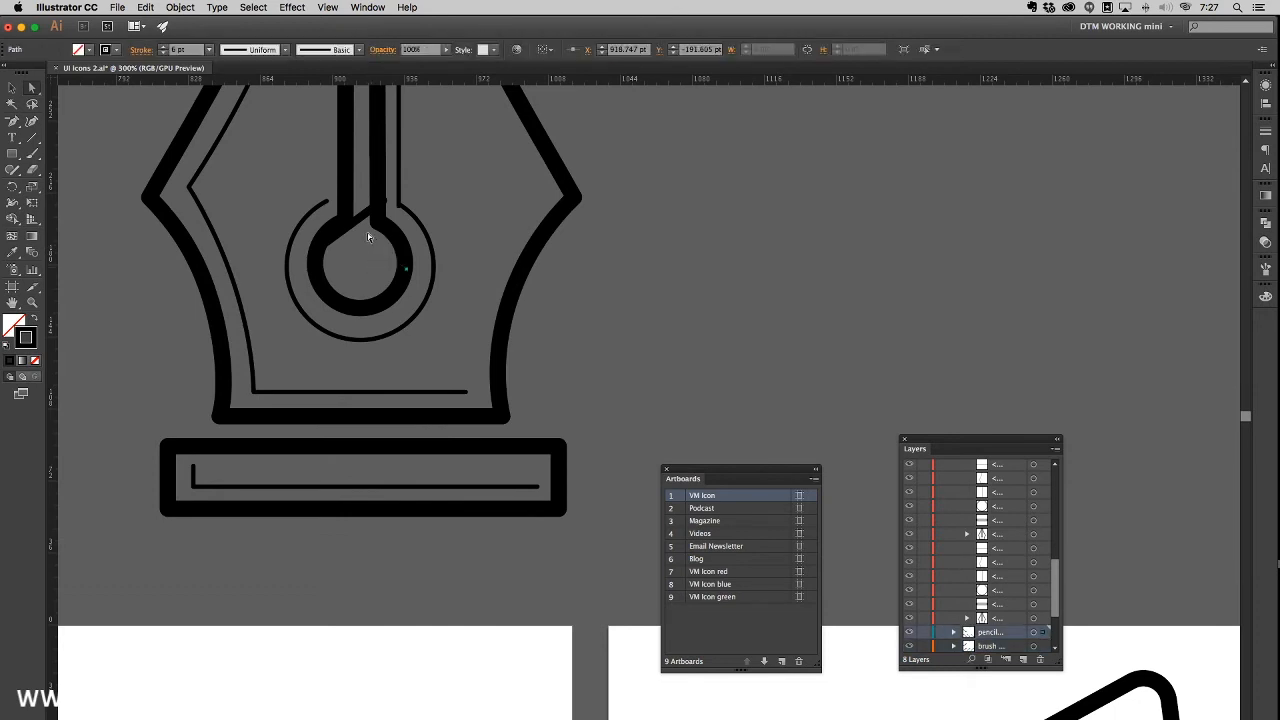
click(360, 219)
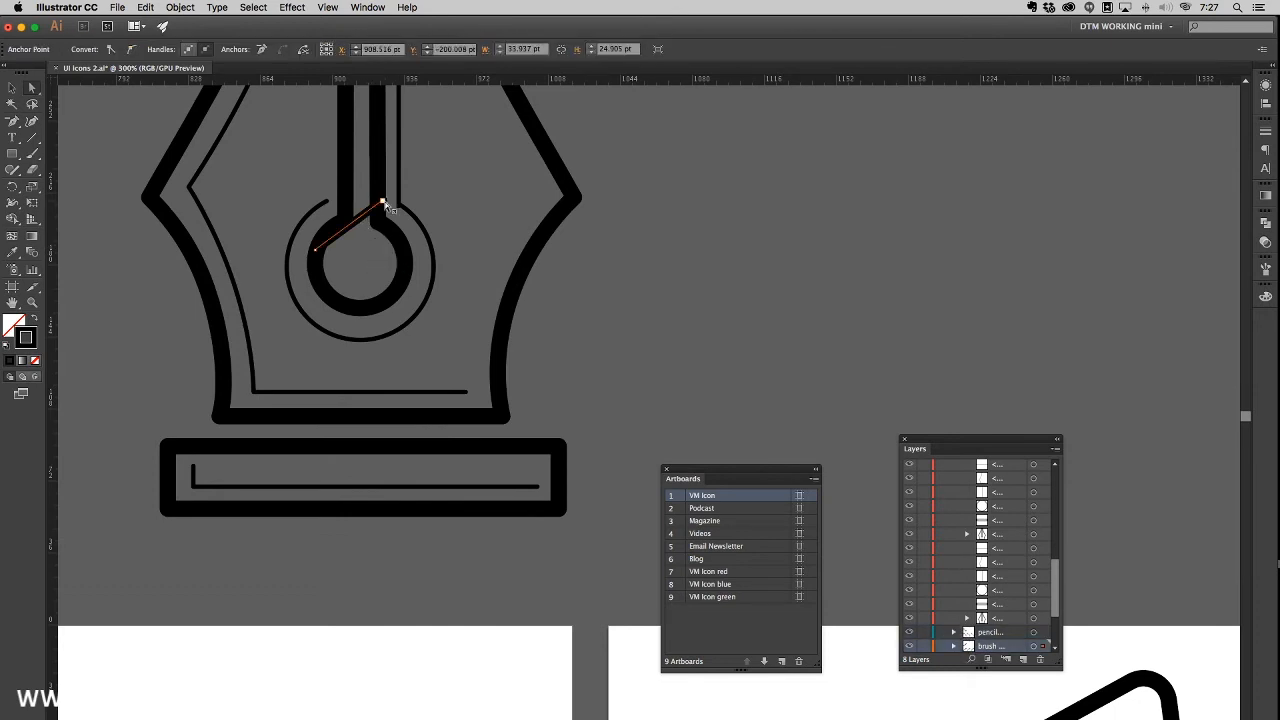
key(Delete)
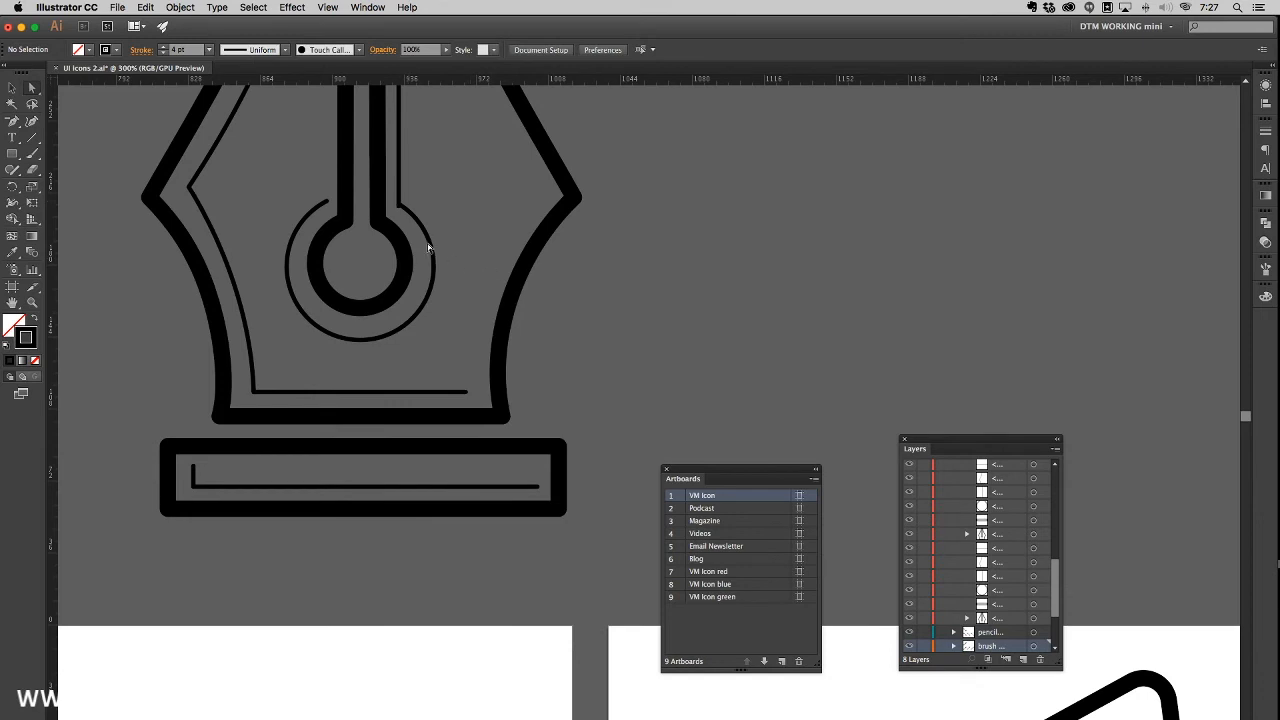
Step: Select the whole copied pen nib with its base and collapse the pen copy sublayer
drag(567, 230, 503, 266)
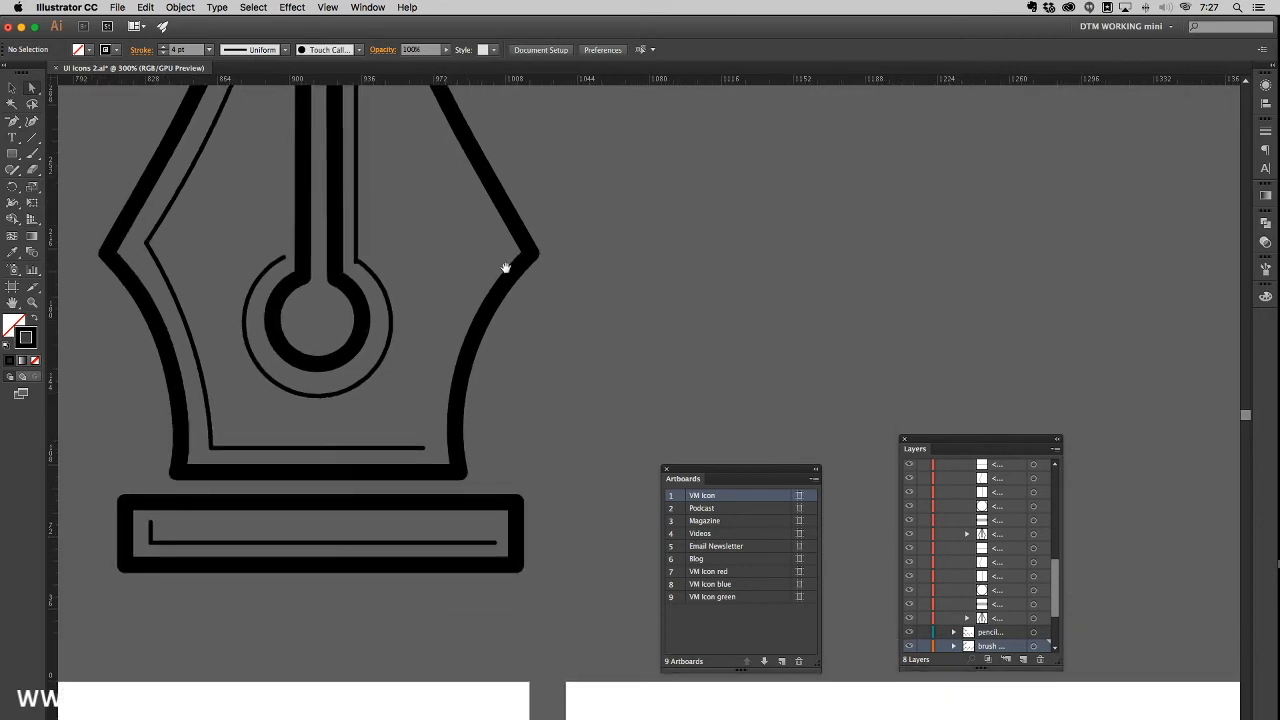
key(super+minus)
key(super+minus)
key(super+minus)
key(super+minus)
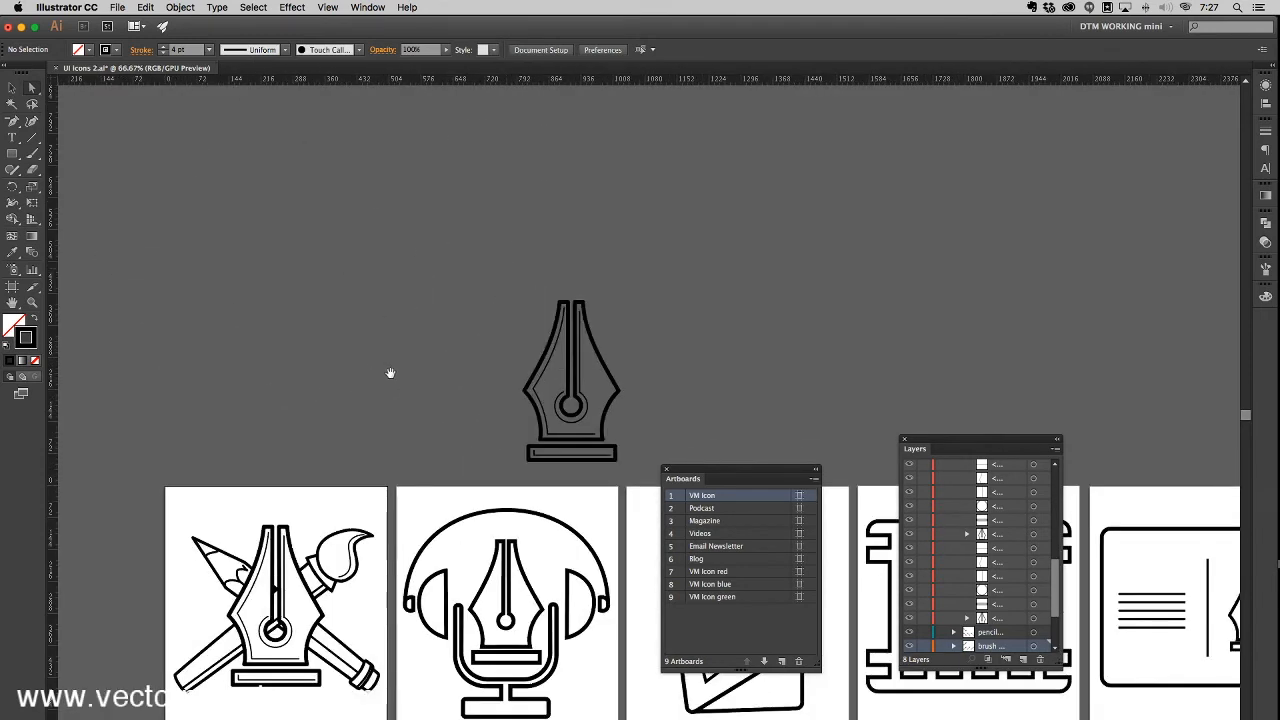
drag(368, 376, 180, 271)
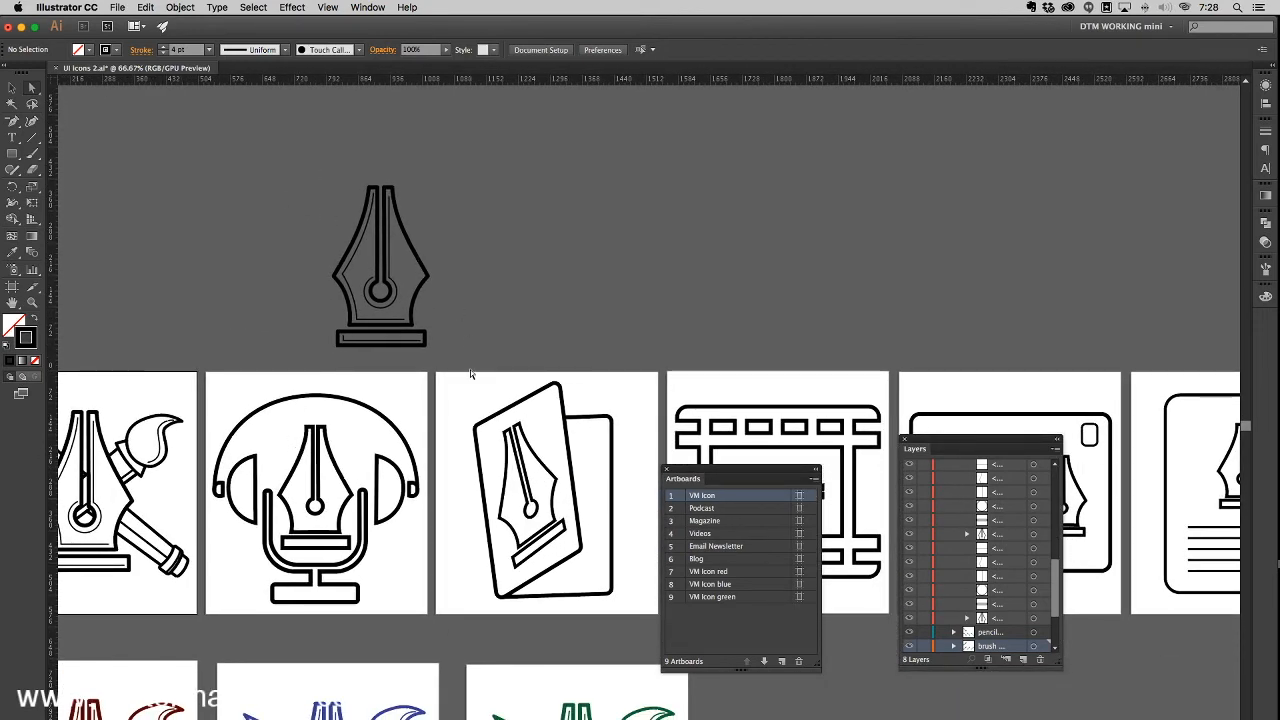
drag(470, 370, 458, 382)
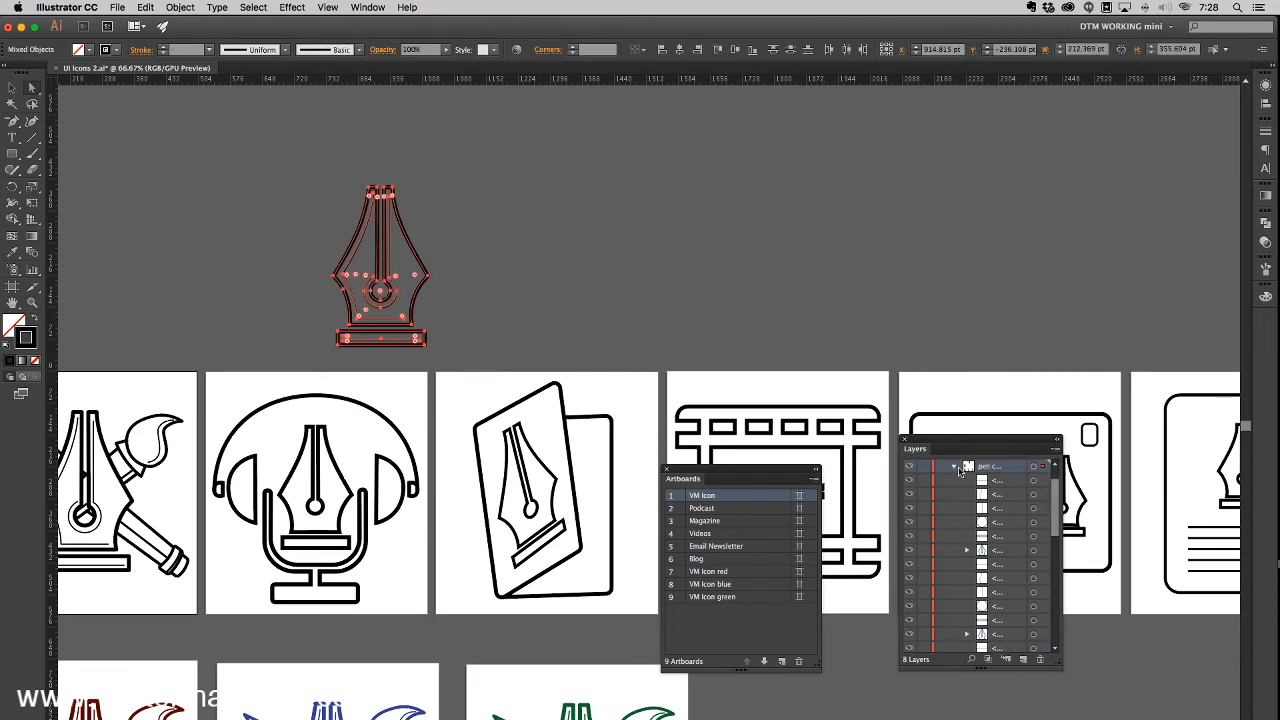
click(955, 466)
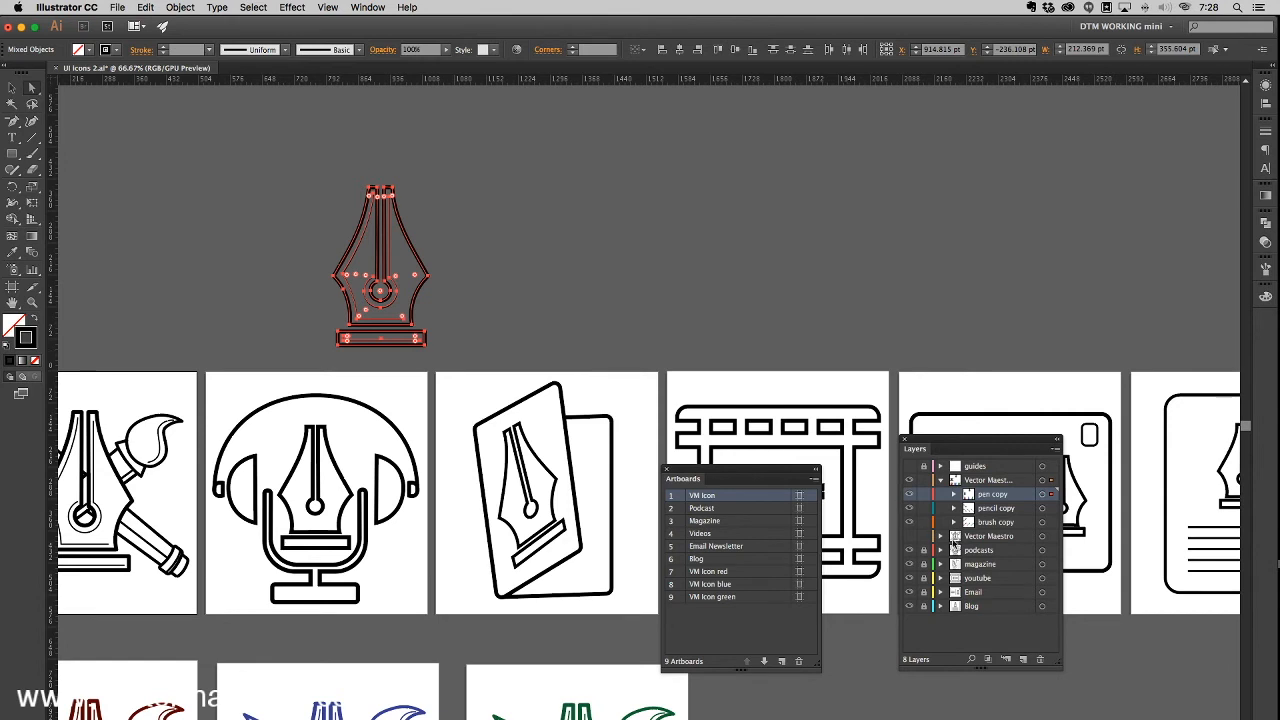
Step: Unlock the podcasts, magazine, youtube, Email and Blog layers, and lock and collapse the visible Vector Maestro layer
drag(924, 551, 930, 608)
click(924, 480)
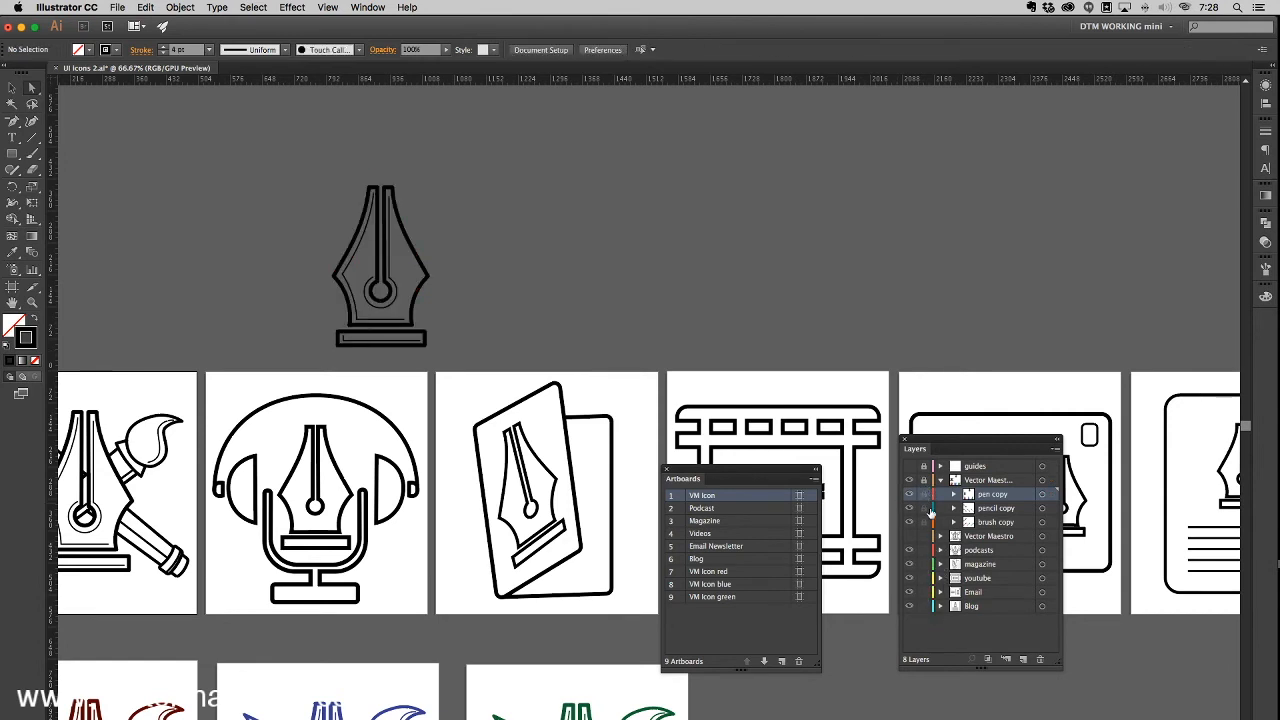
click(940, 480)
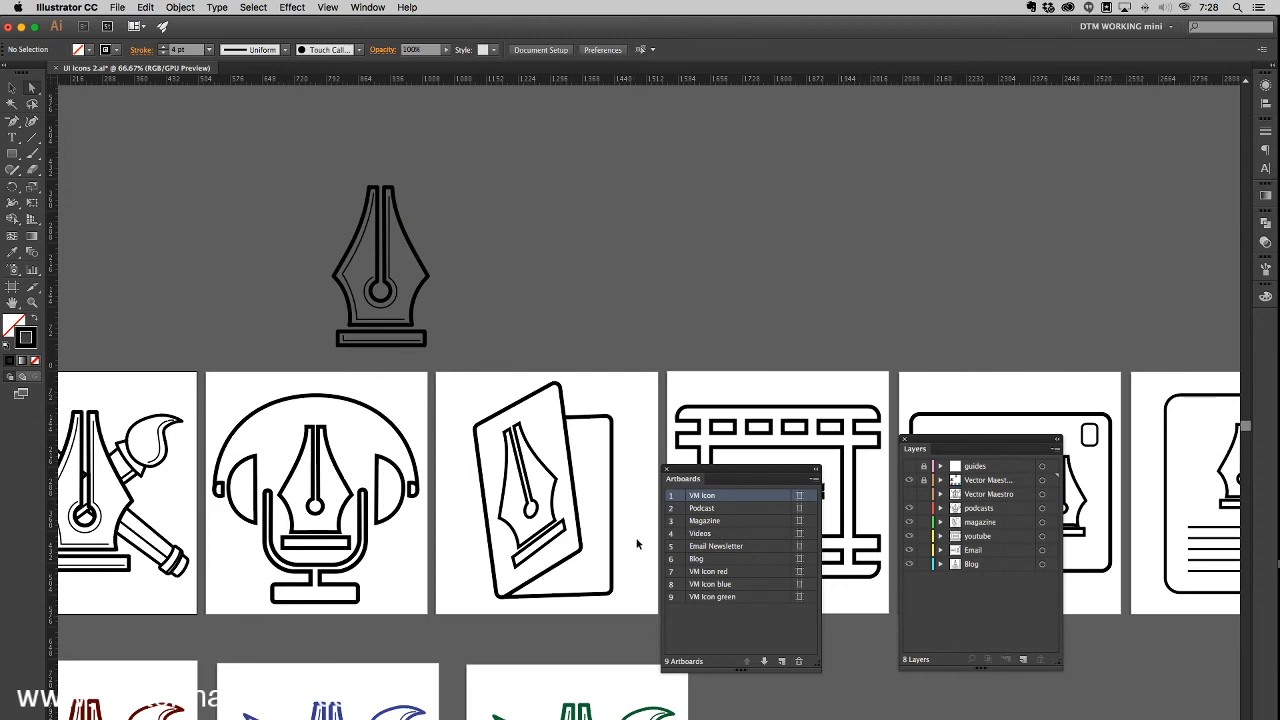
Step: Apply round caps and round corner joins to the strokes of the Podcast, Magazine, Videos, Email Newsletter and Blog icons
key(super+minus)
drag(510, 553, 449, 366)
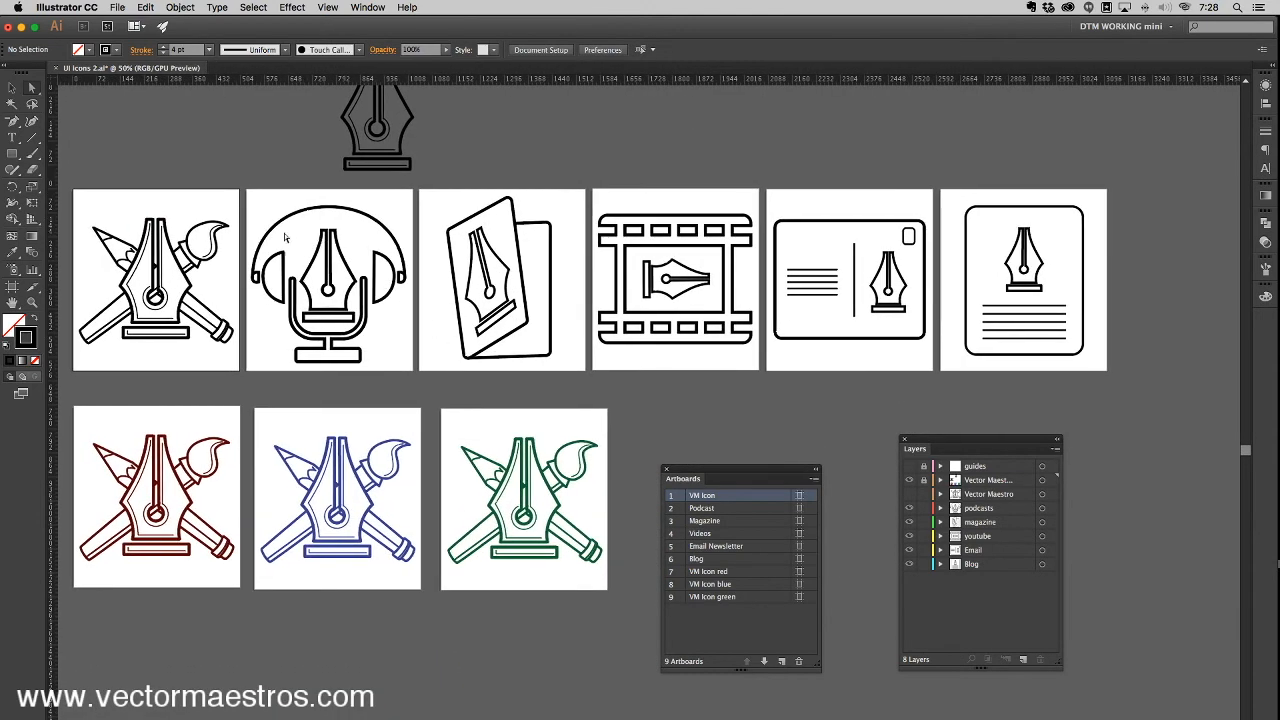
drag(241, 206, 1139, 374)
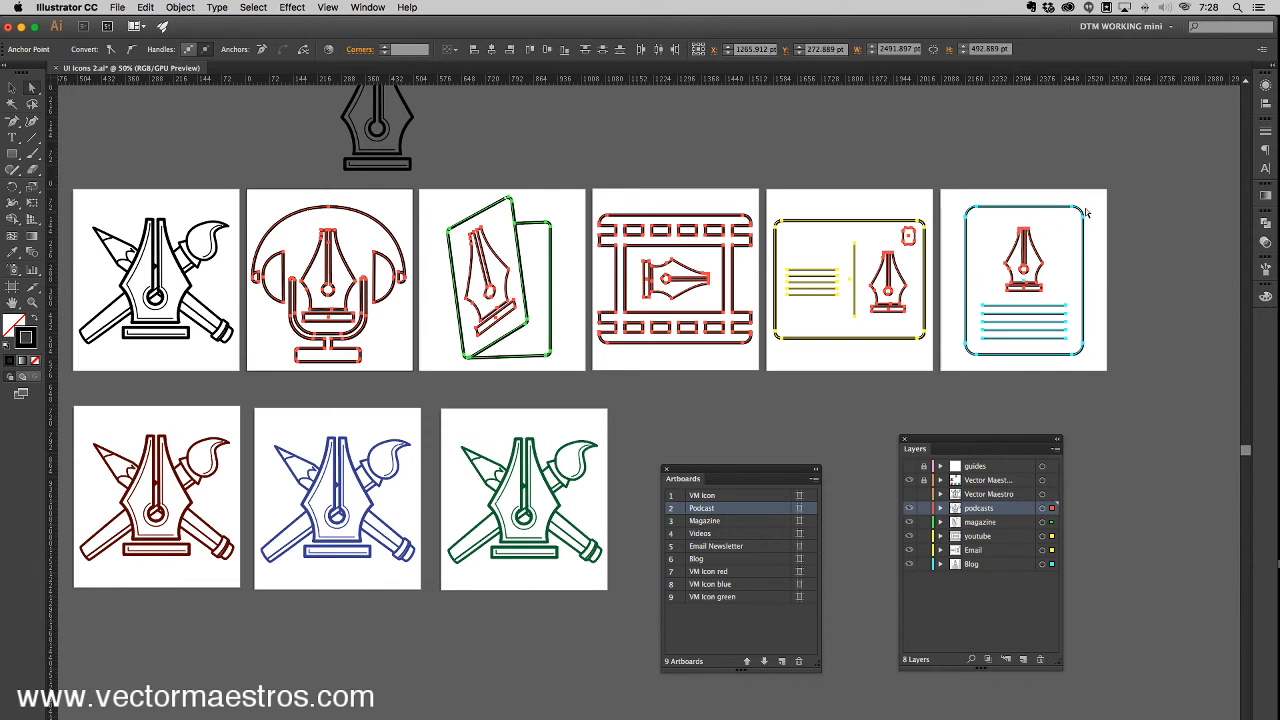
click(1265, 132)
click(1163, 156)
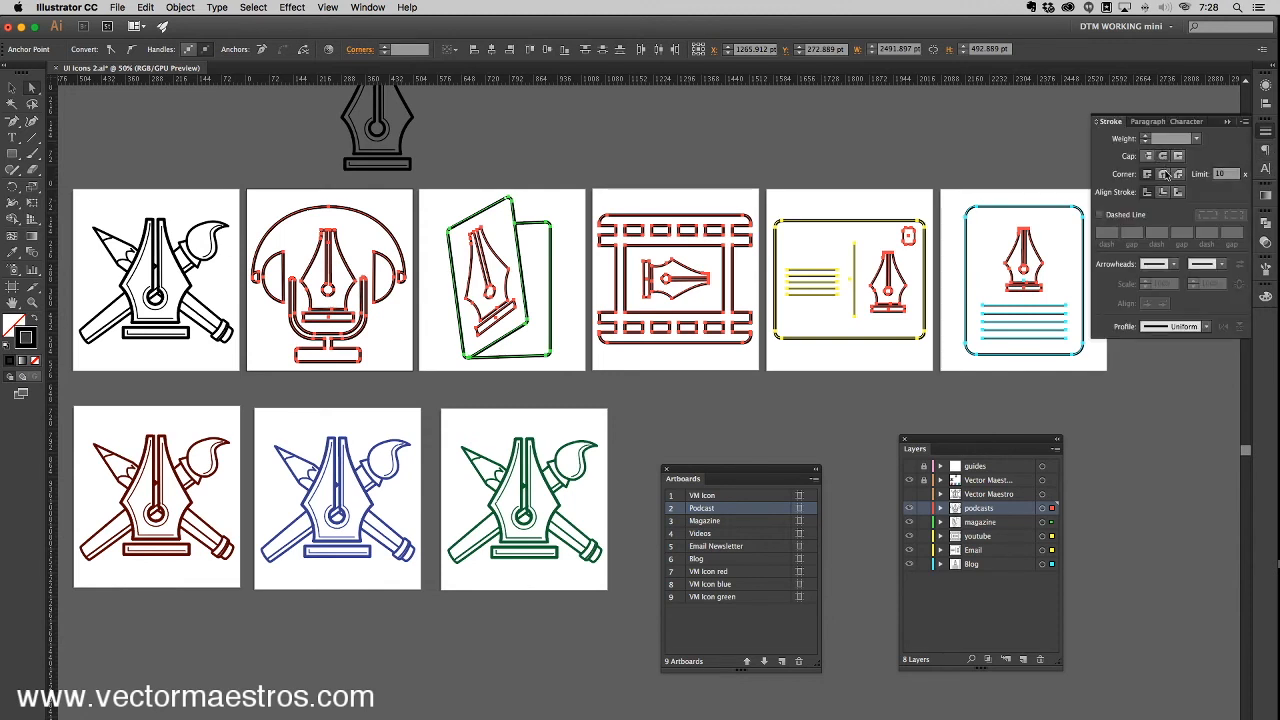
click(1163, 174)
click(513, 164)
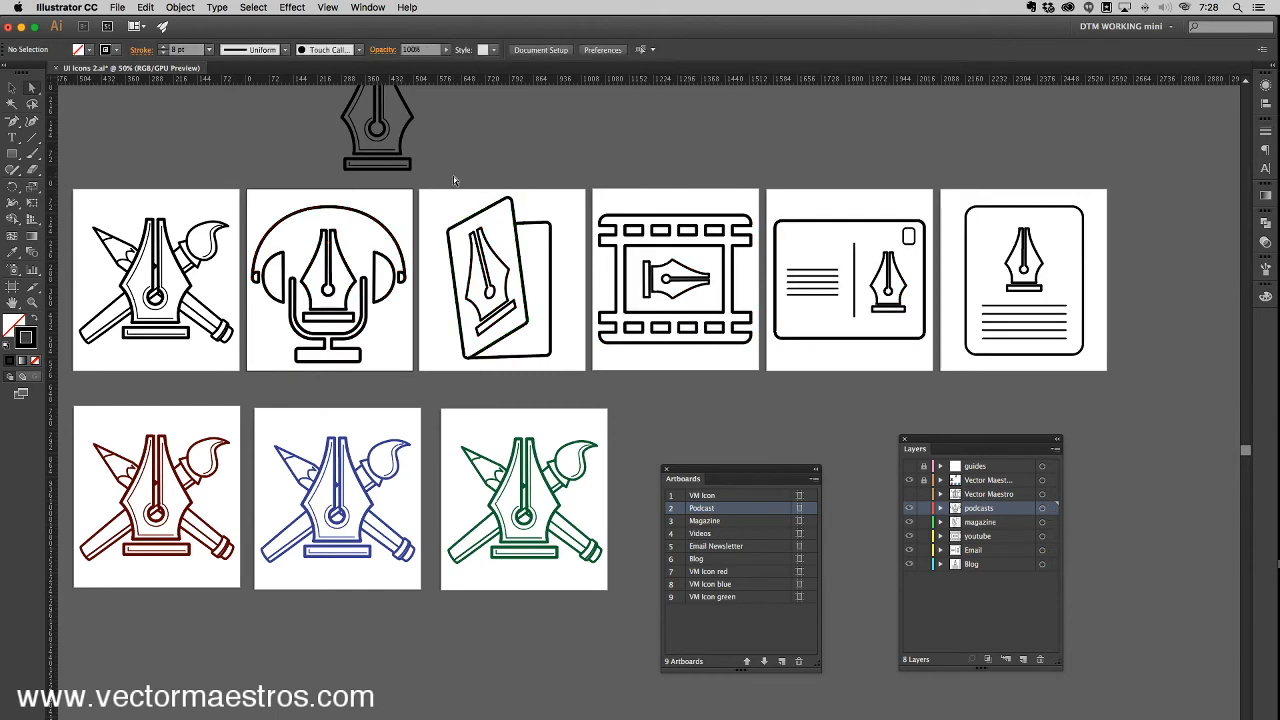
Step: Examine the pen nibs in the Podcast, Magazine and Videos icons against the detailed nib copy above the artboards
key(super+plus)
key(super+plus)
drag(315, 233, 436, 380)
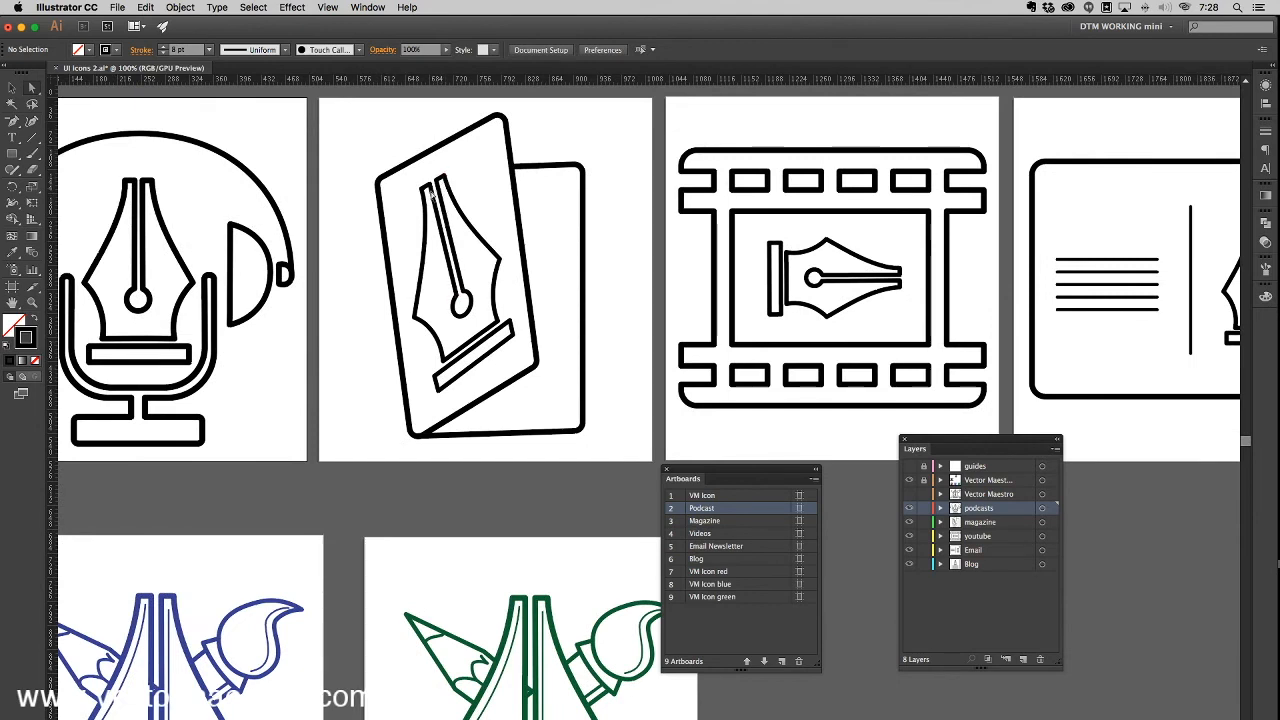
drag(332, 271, 465, 298)
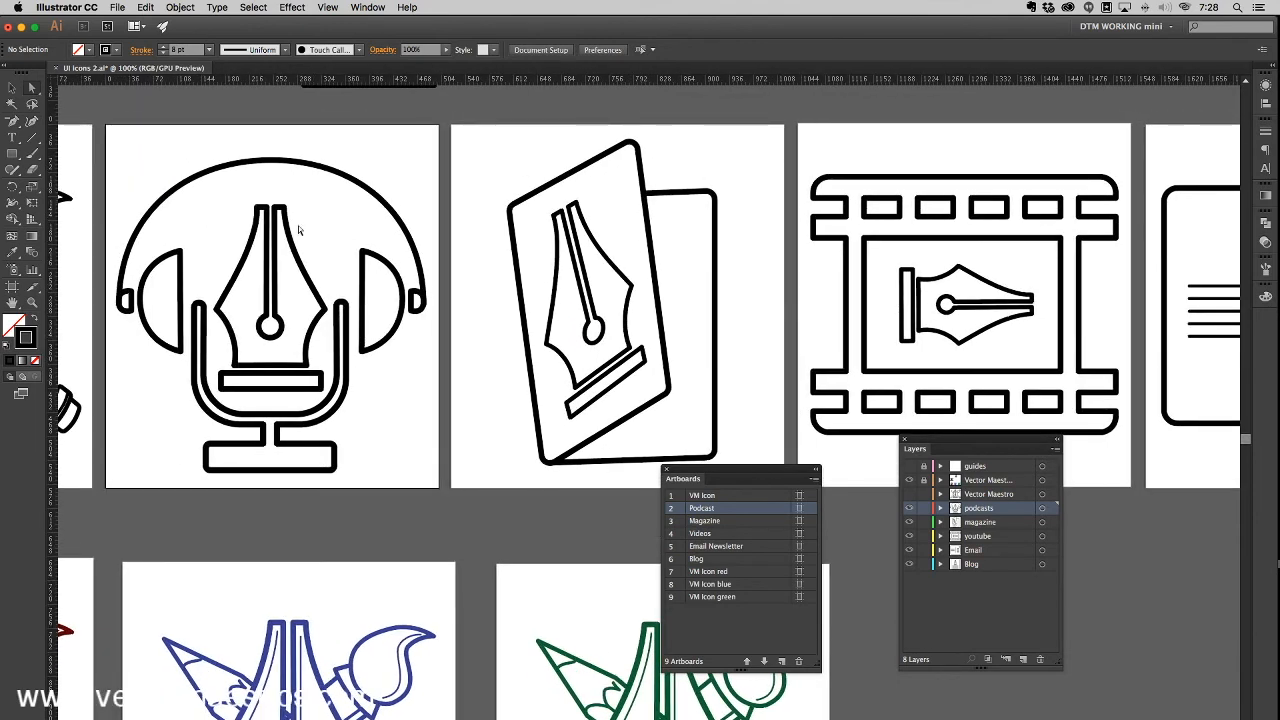
drag(341, 252, 380, 397)
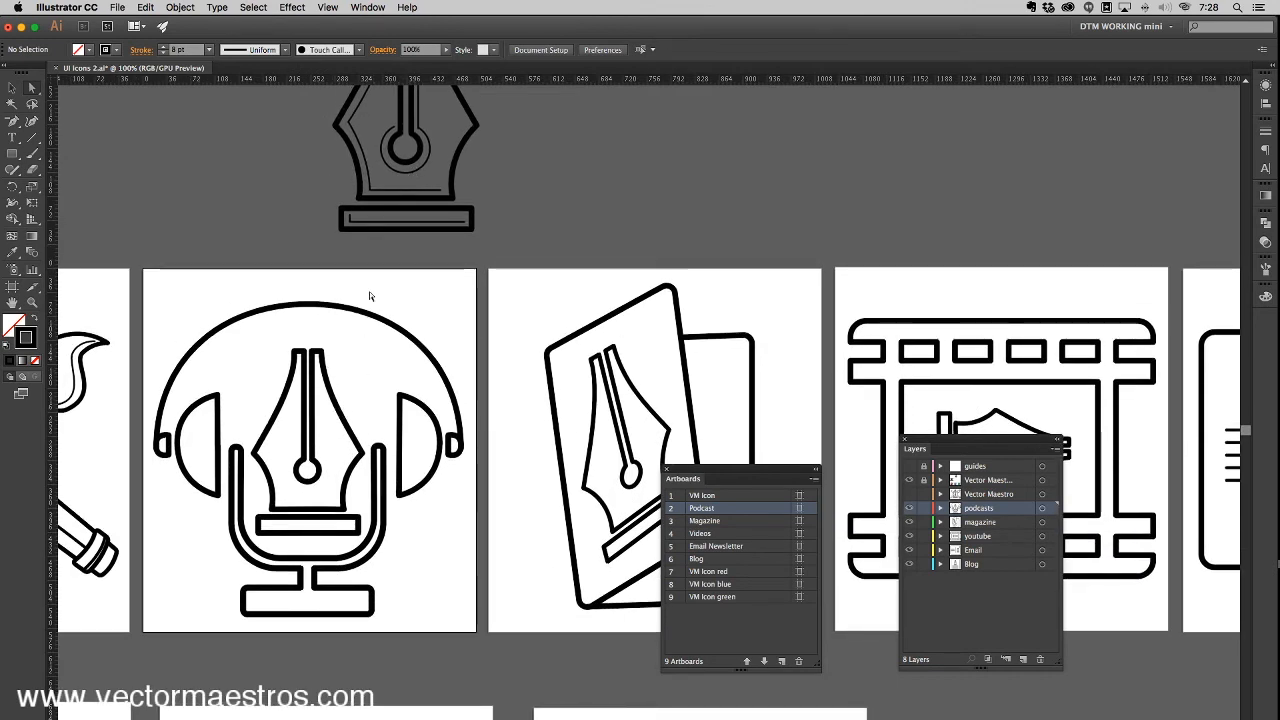
drag(398, 172, 394, 224)
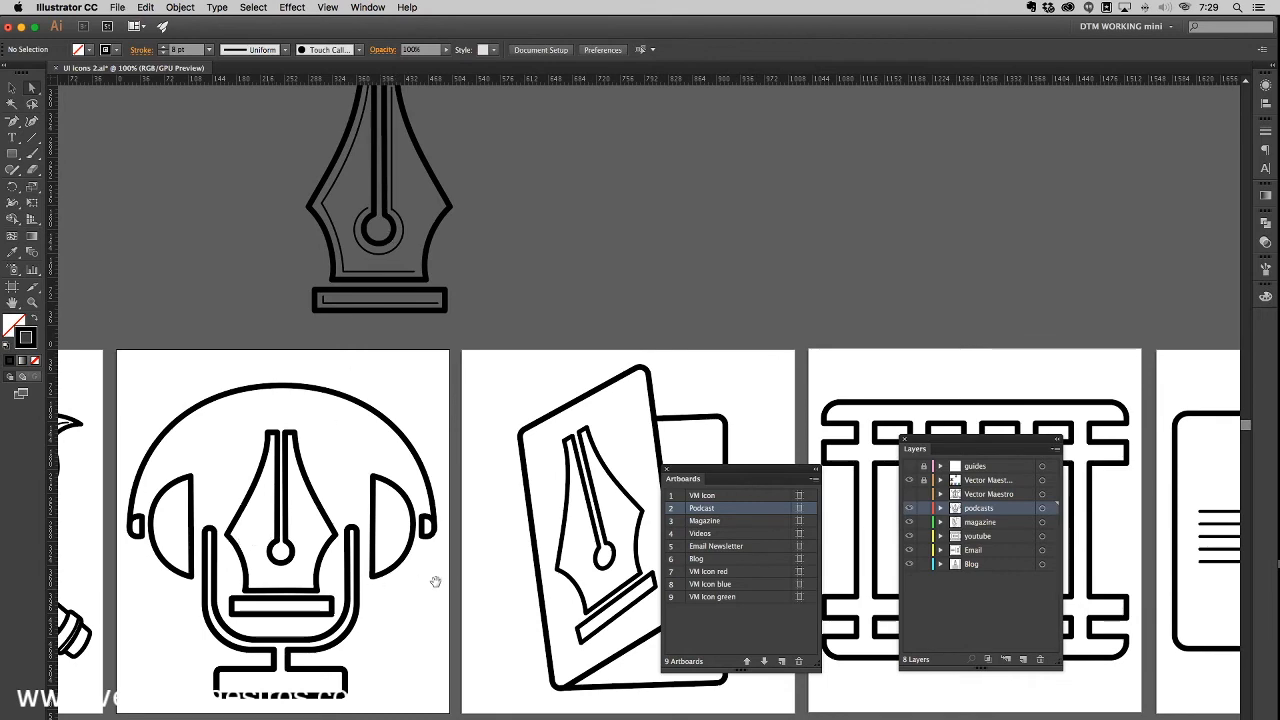
drag(493, 575, 197, 457)
drag(514, 469, 290, 397)
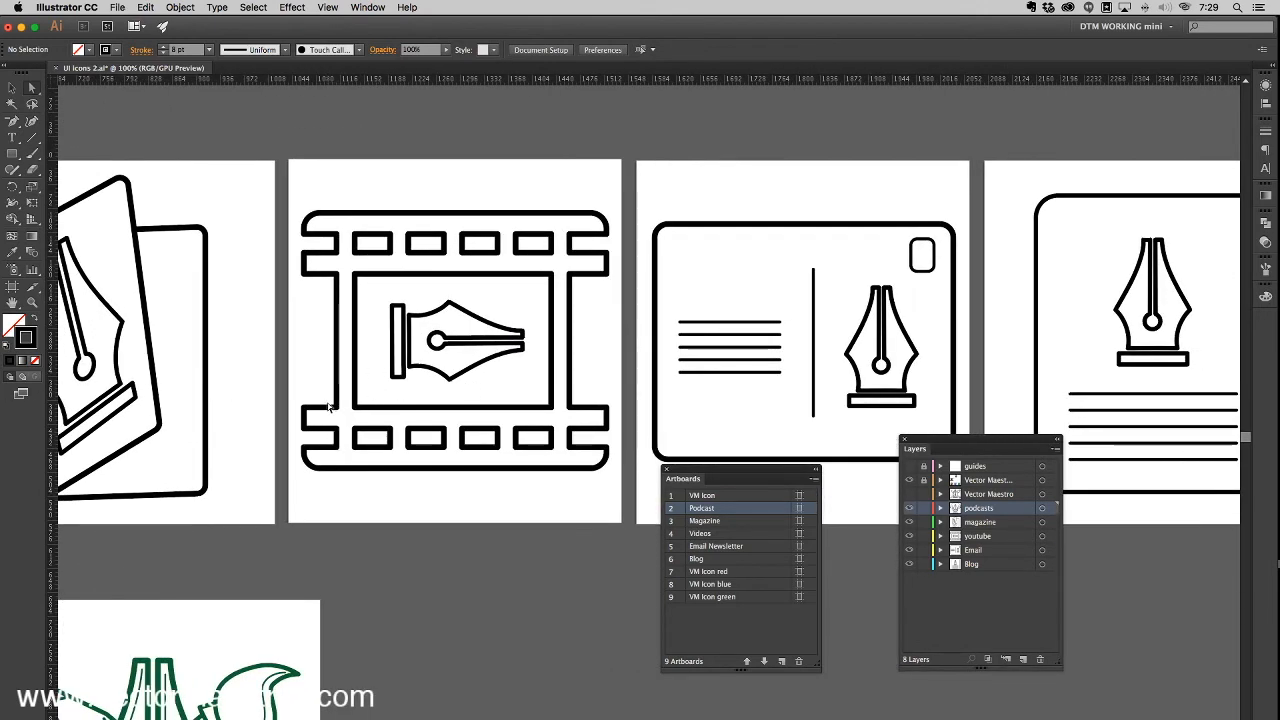
Step: Examine the pen nibs and line work of the Email Newsletter and Blog icons up close
drag(622, 347, 174, 343)
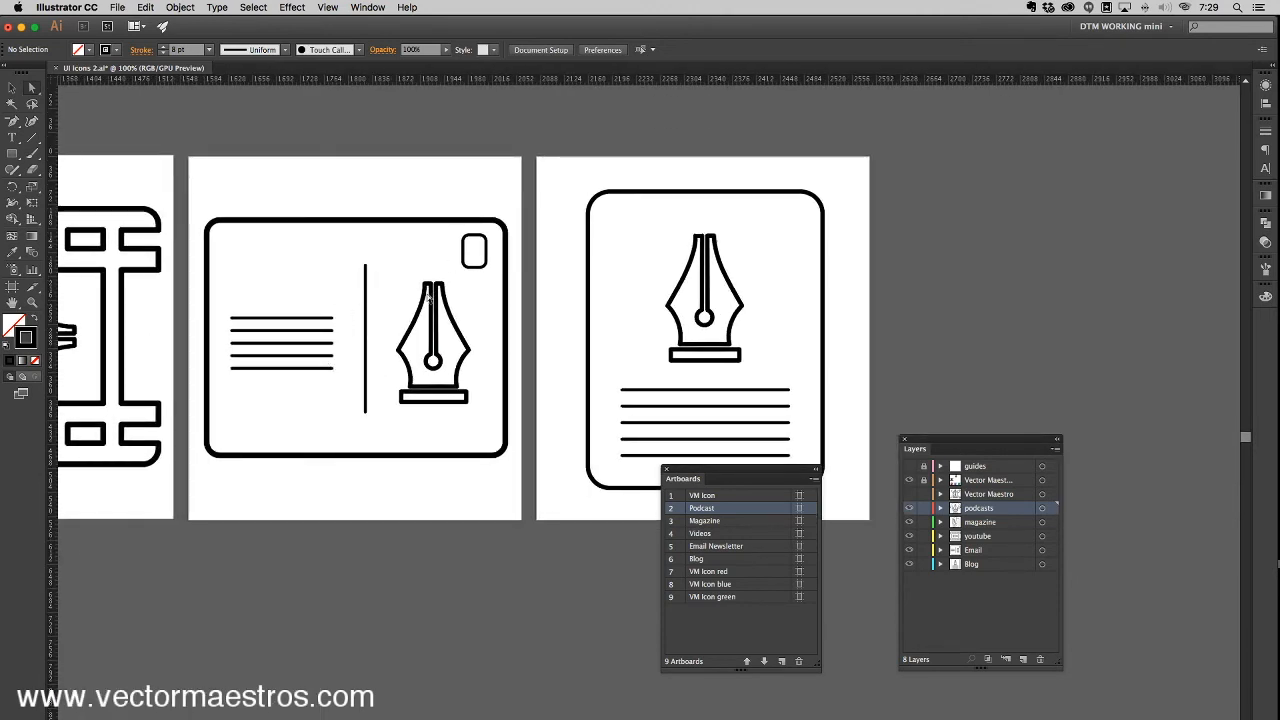
key(super+=)
key(super+=)
drag(278, 321, 396, 468)
drag(263, 326, 406, 343)
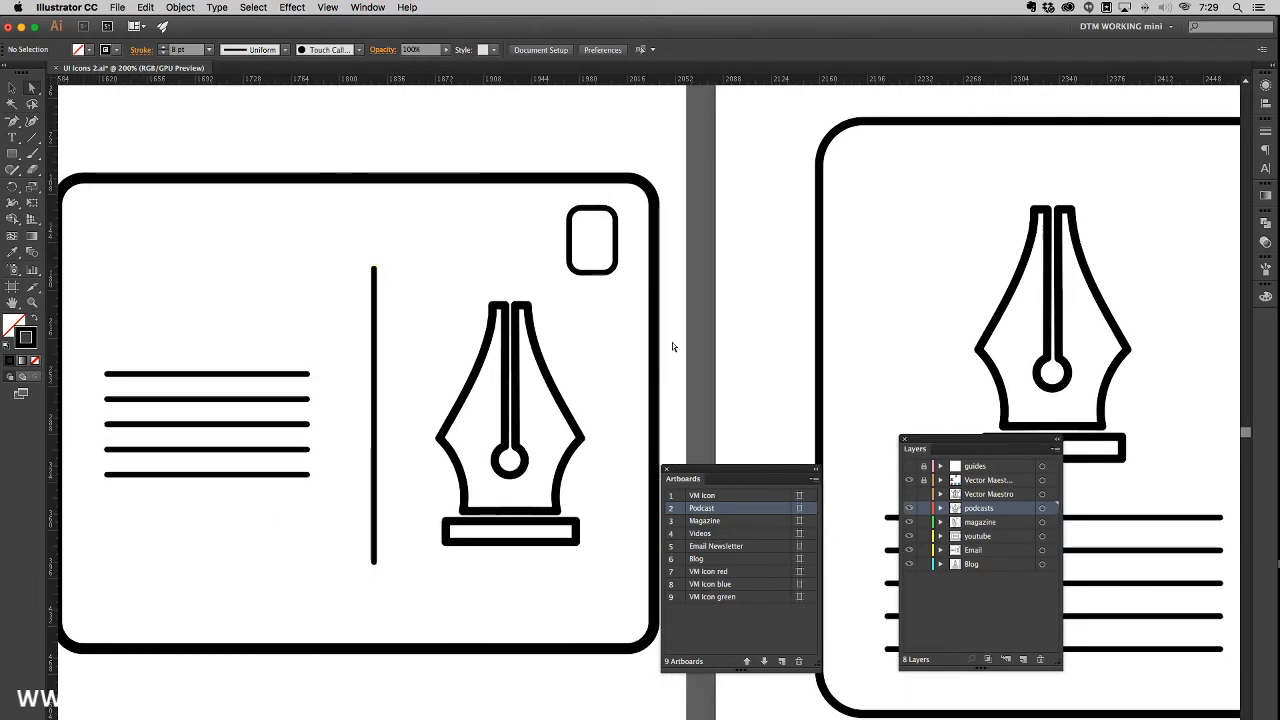
drag(915, 316, 380, 286)
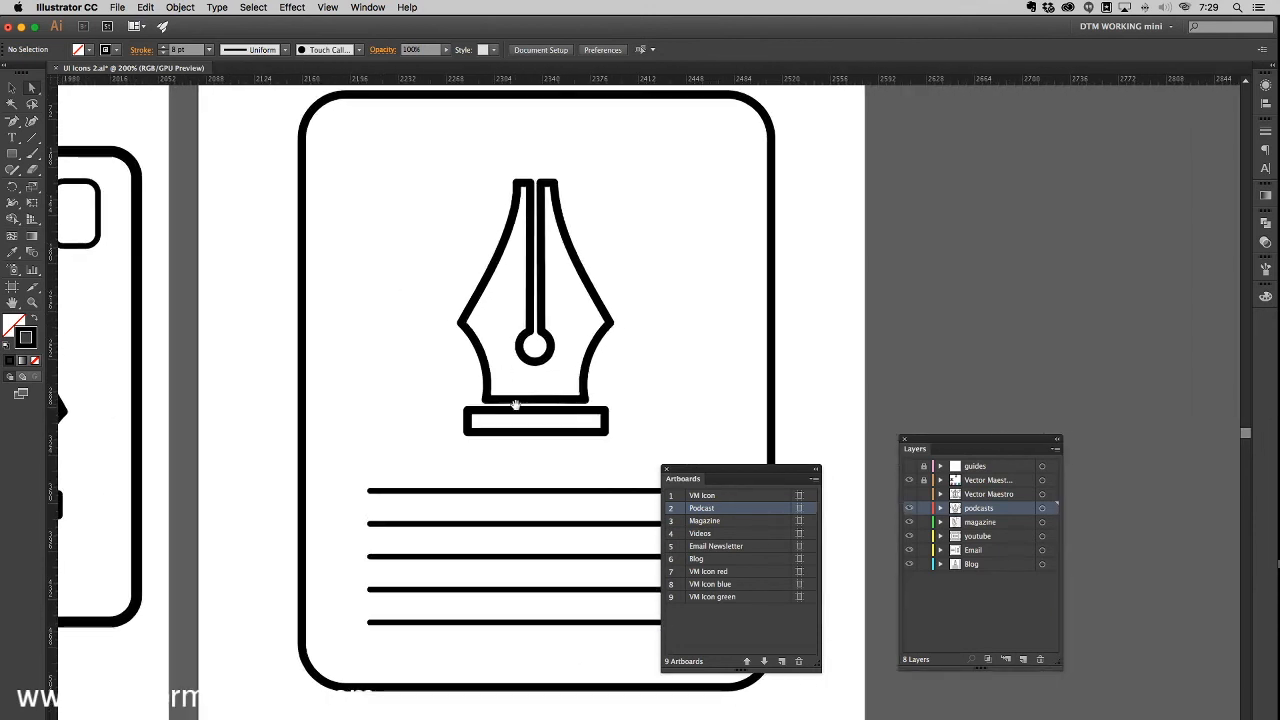
key(super+minus)
key(super+minus)
key(super+minus)
key(super+minus)
key(super+minus)
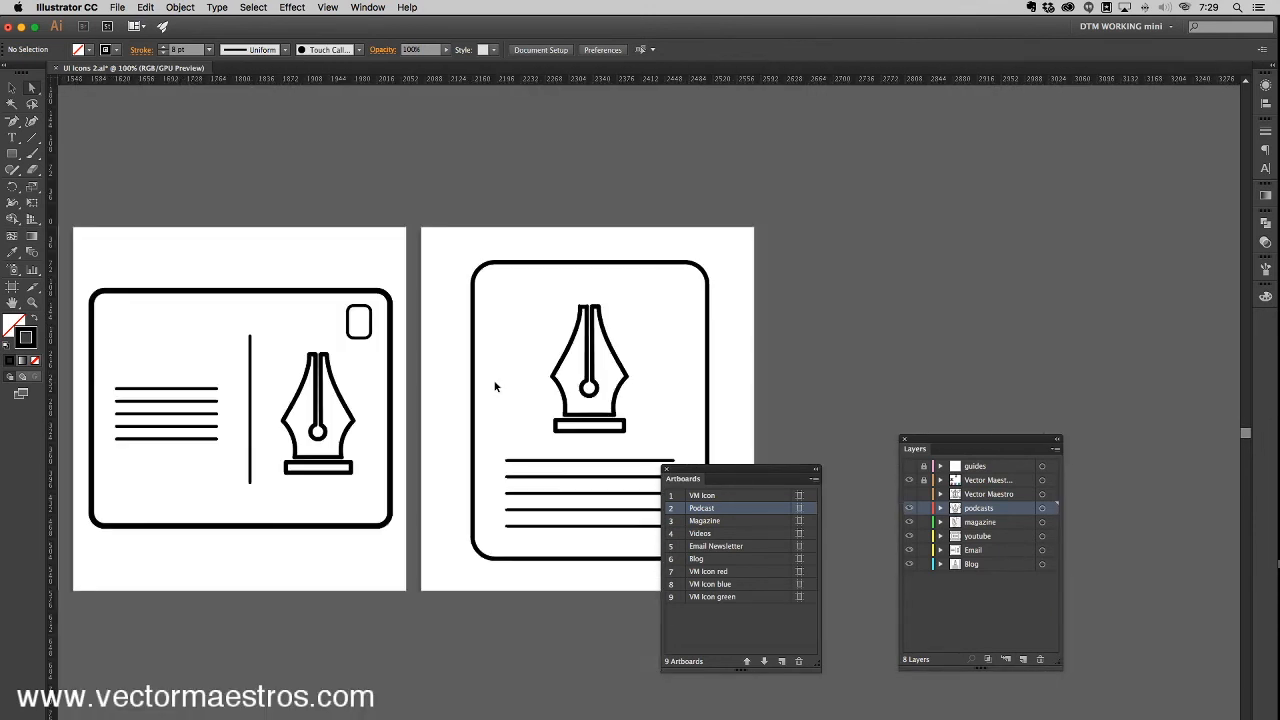
Step: Delete the guides layer, the hidden Vector Maestro layer and the spare pen nib copy above the artboards
drag(214, 450, 413, 356)
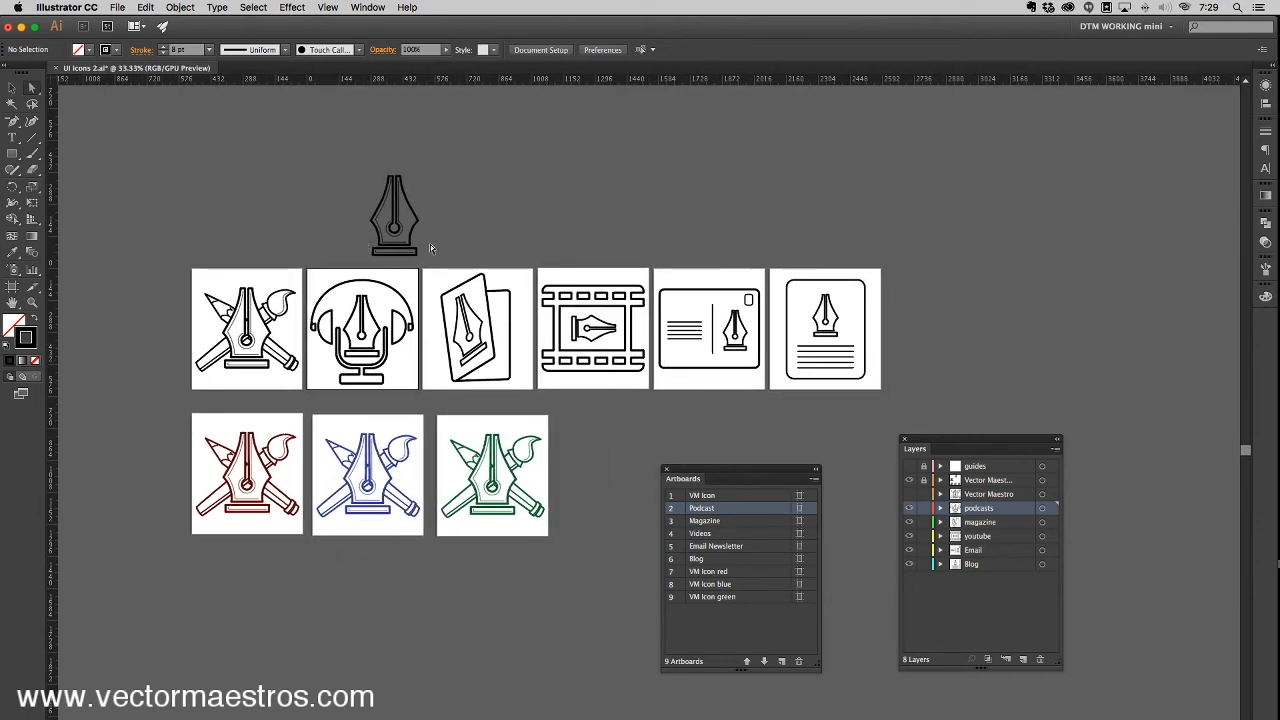
click(923, 480)
click(923, 466)
drag(1005, 466, 1040, 659)
click(991, 481)
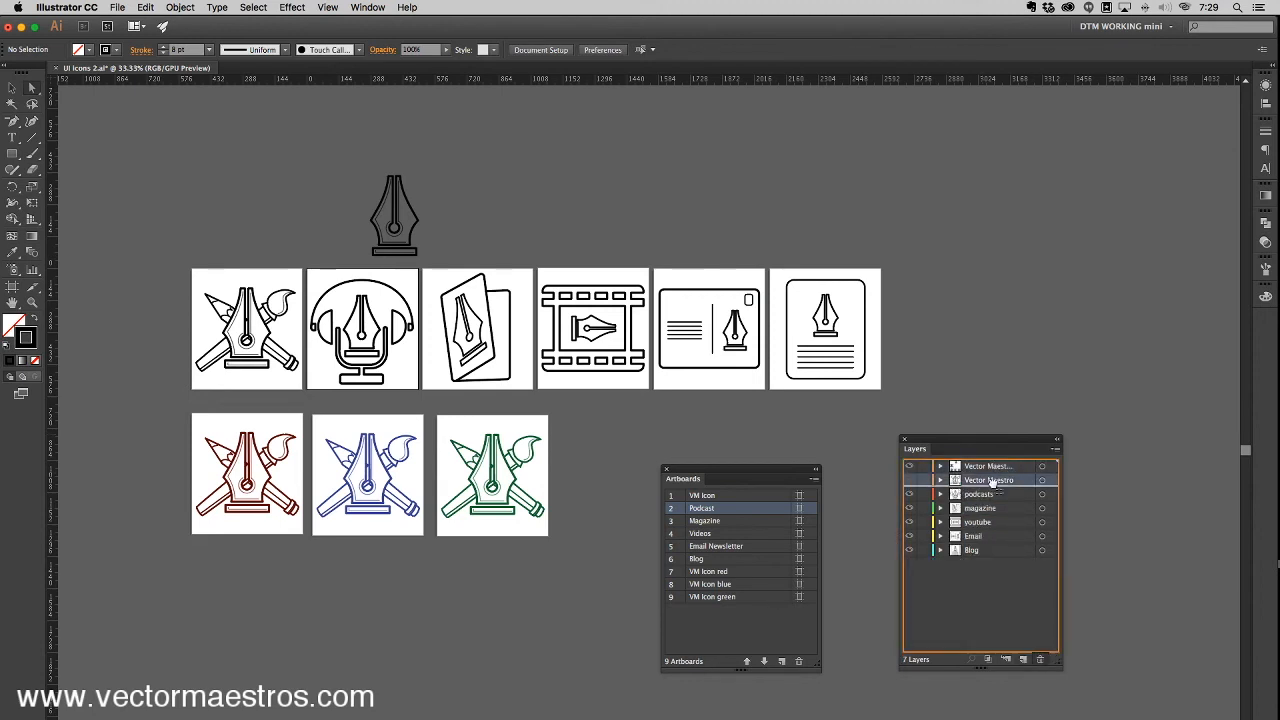
drag(1002, 485, 1040, 658)
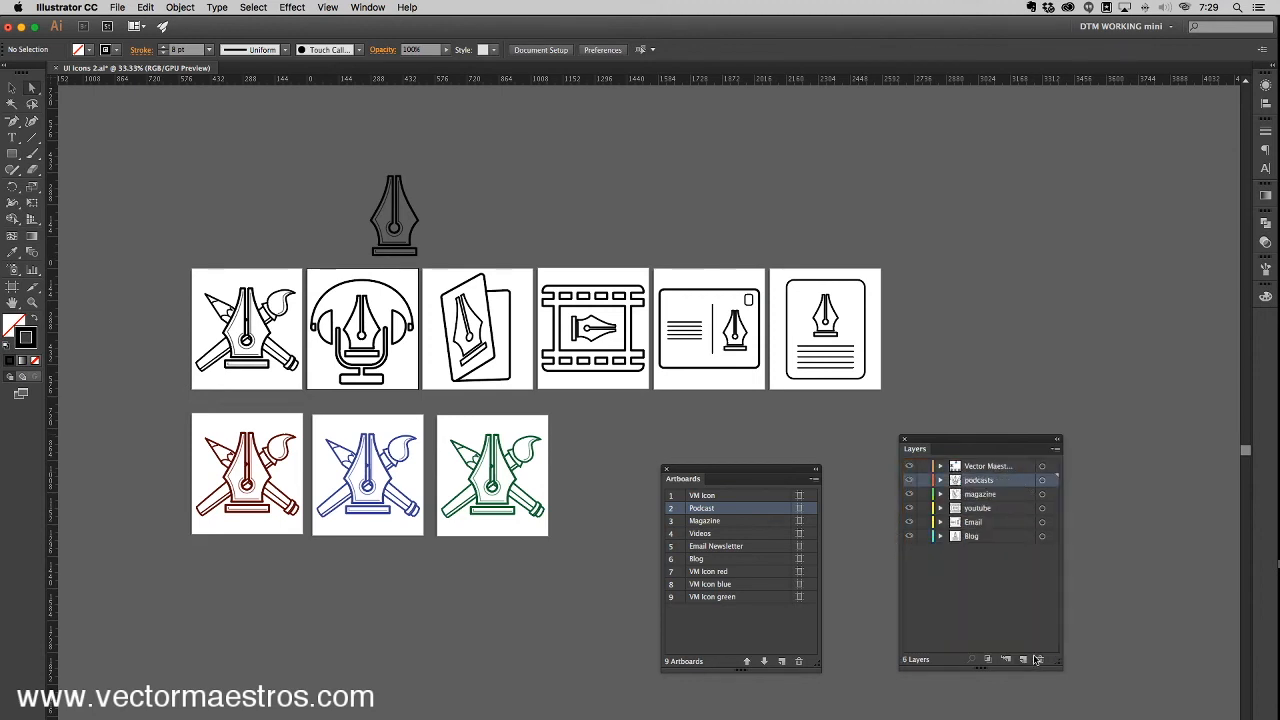
drag(436, 250, 446, 261)
key(Delete)
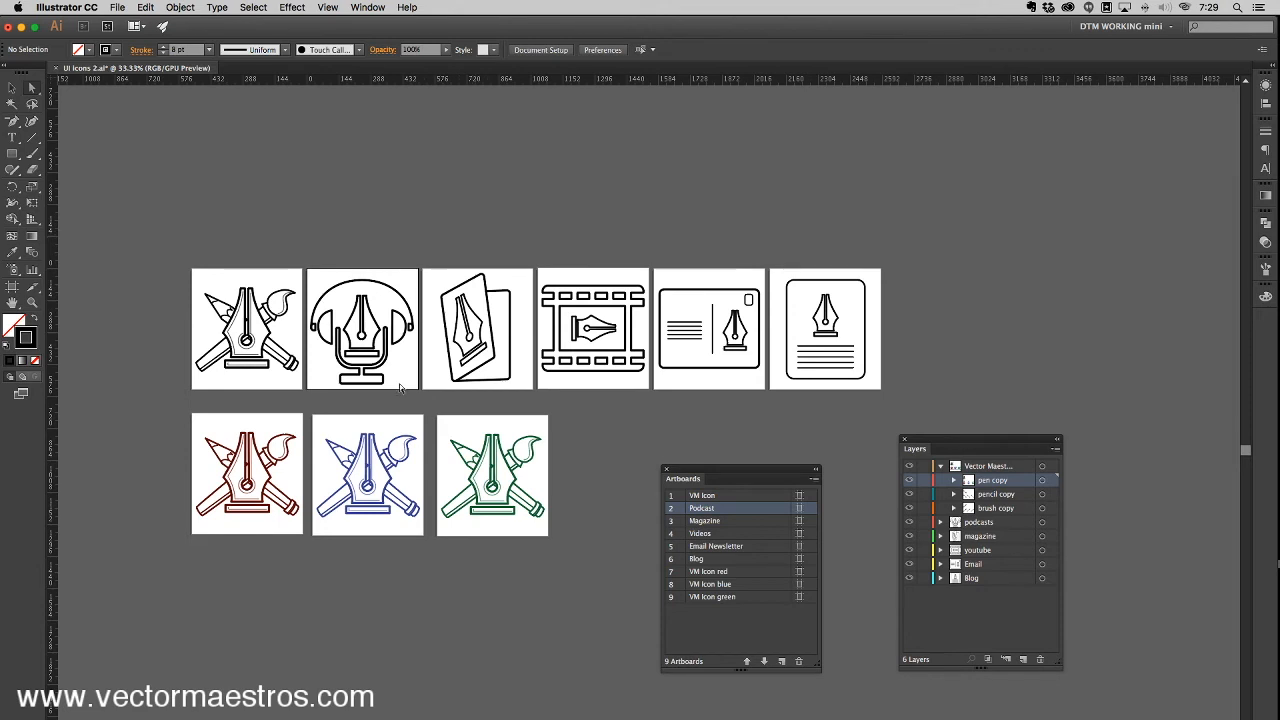
Step: Check which artwork belongs to the Vector Maestro layer by toggling its visibility, and save the document
click(912, 467)
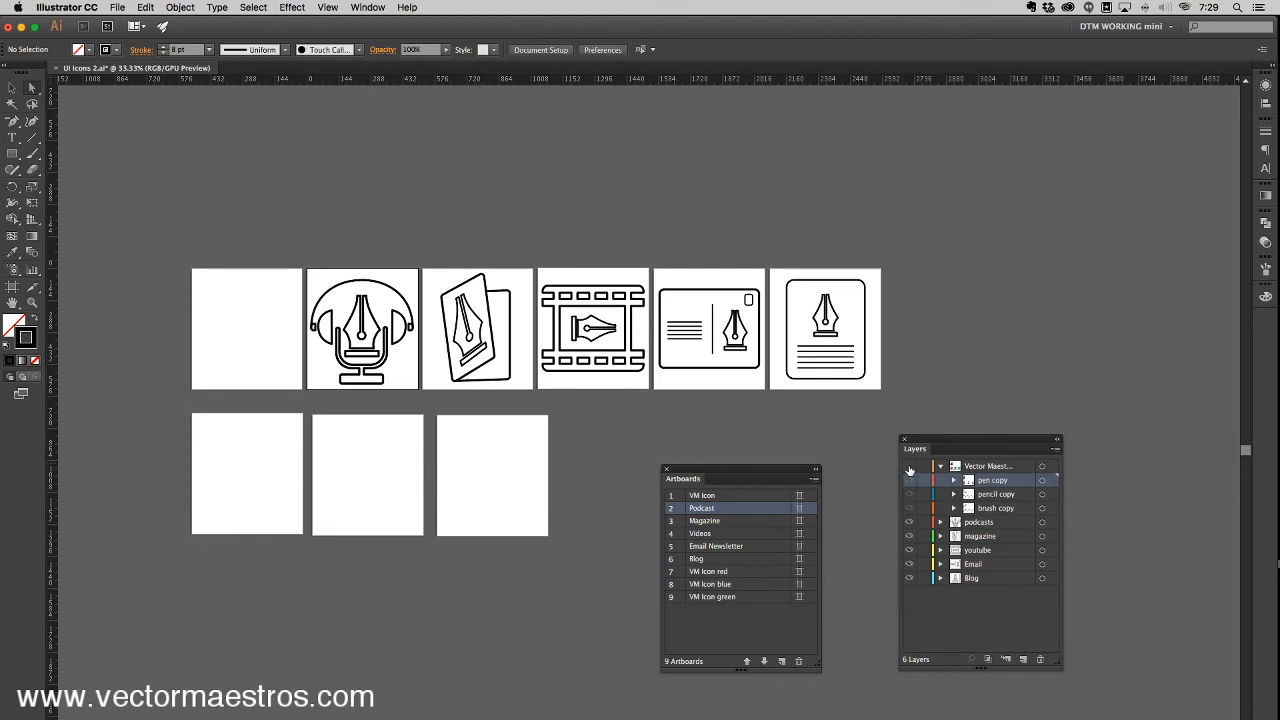
click(910, 467)
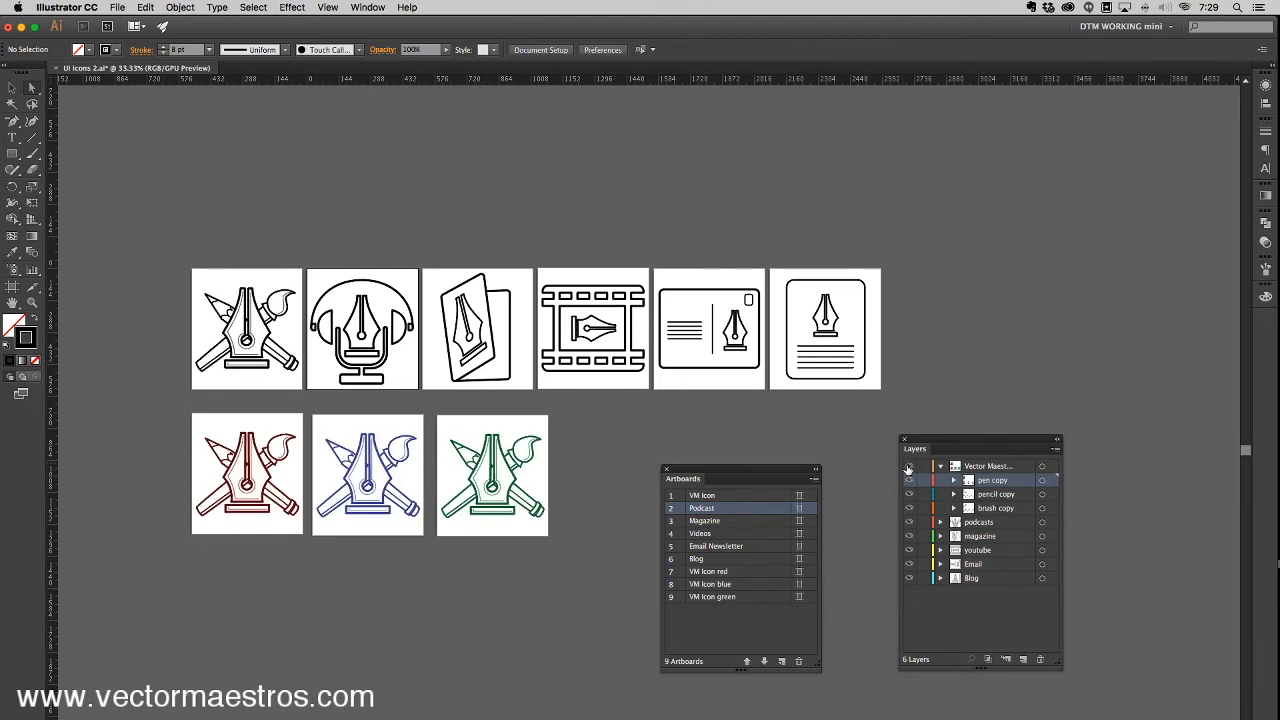
click(908, 468)
click(908, 468)
click(117, 7)
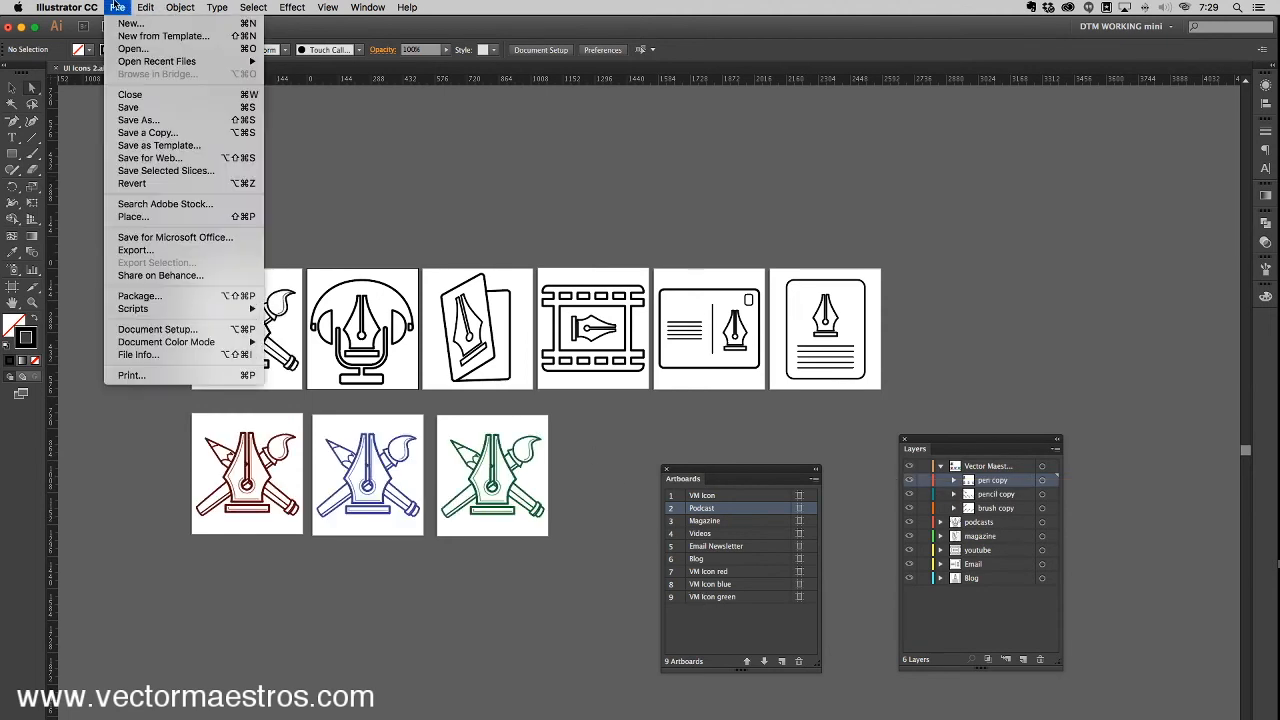
click(148, 108)
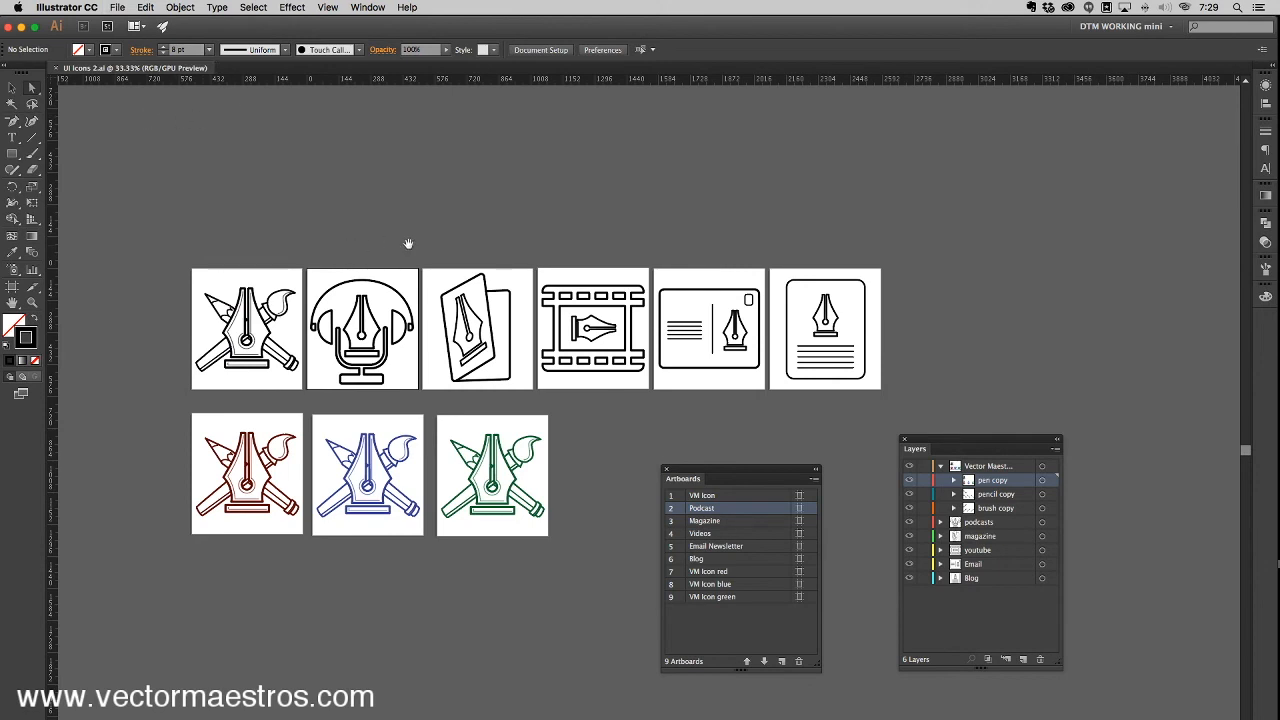
Step: Add a new top-level layer above the Vector Maestro layer and move the green icon's pen nib parts into it
drag(408, 244, 417, 196)
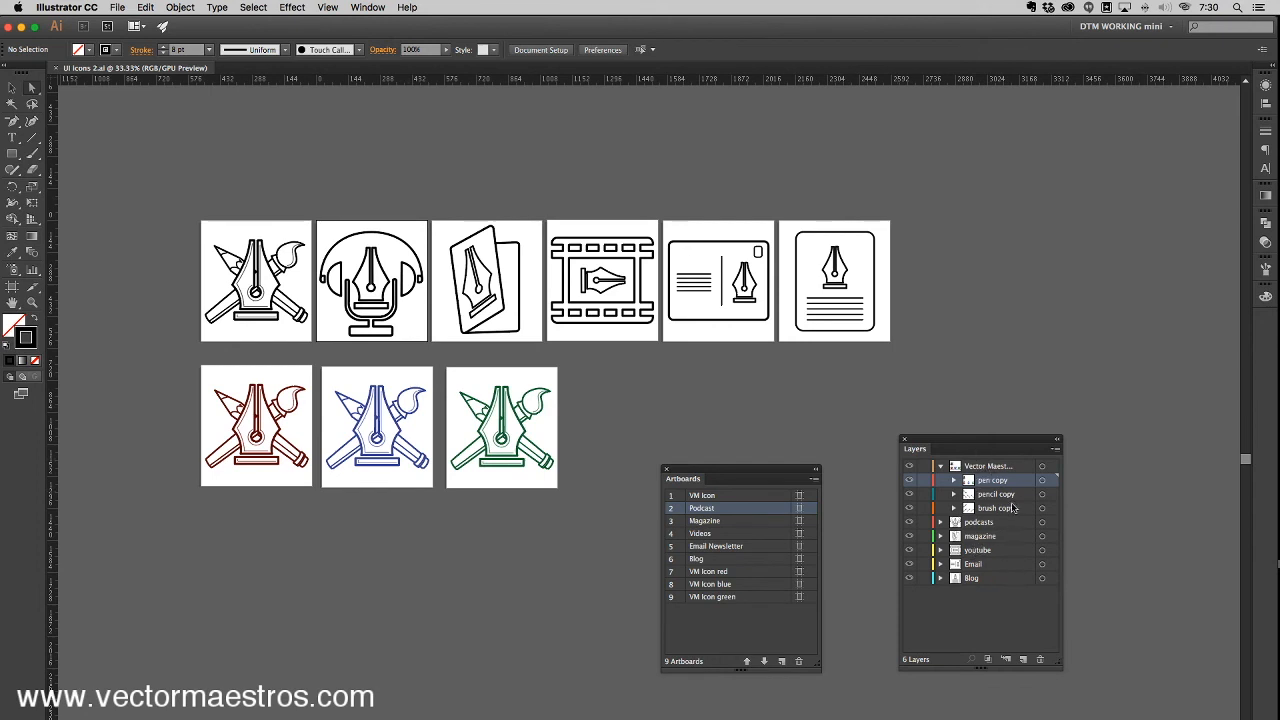
click(1015, 467)
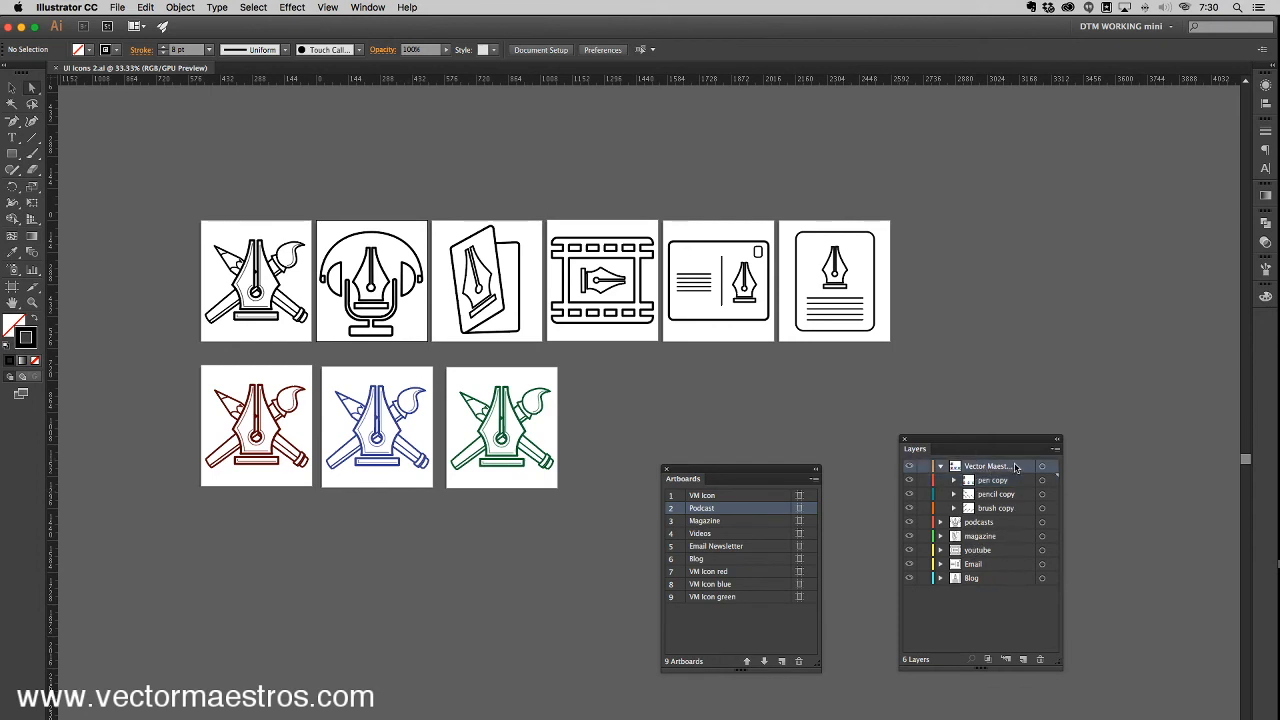
click(1007, 660)
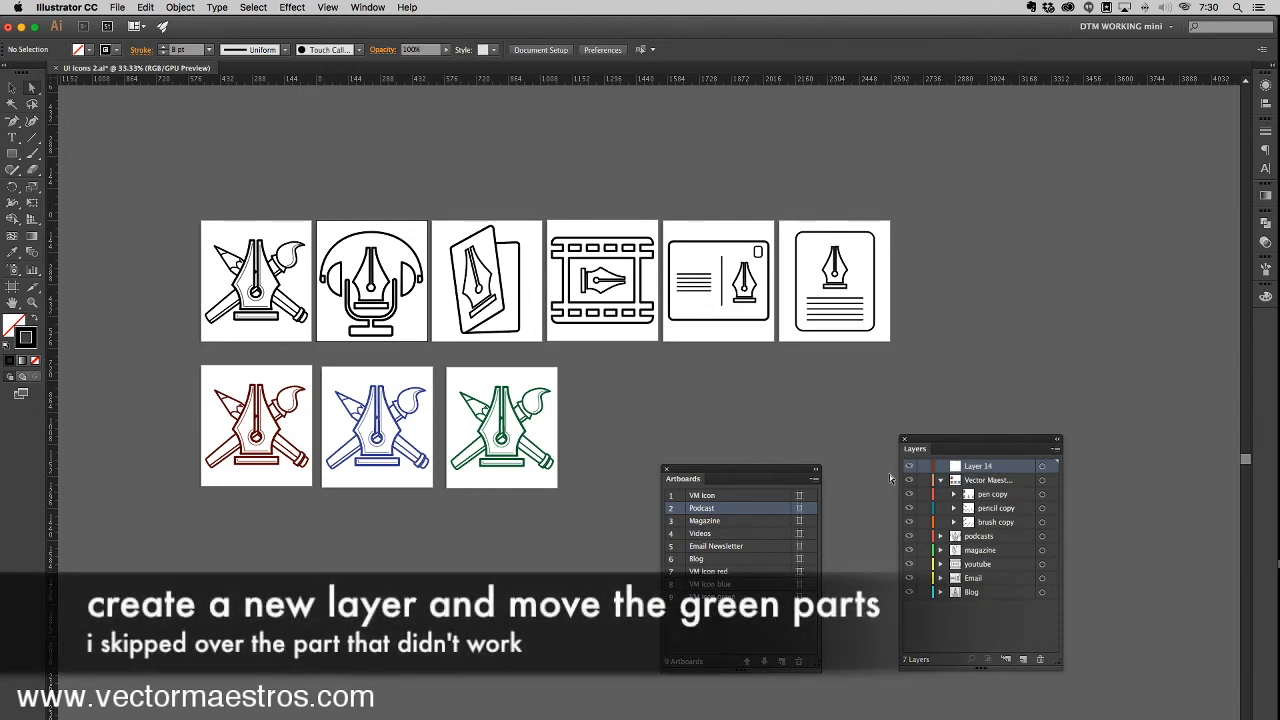
mouse_move(562, 492)
mouse_down()
mouse_move(522, 406)
mouse_move(446, 366)
mouse_up()
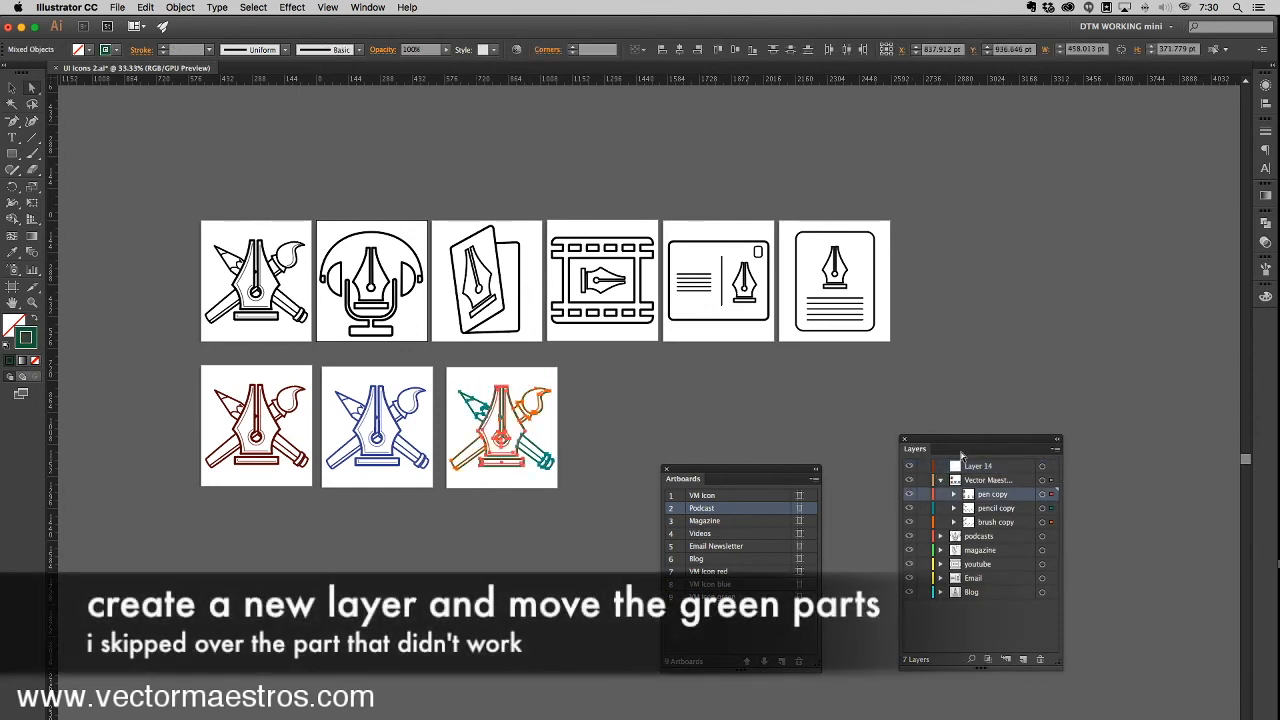
click(995, 467)
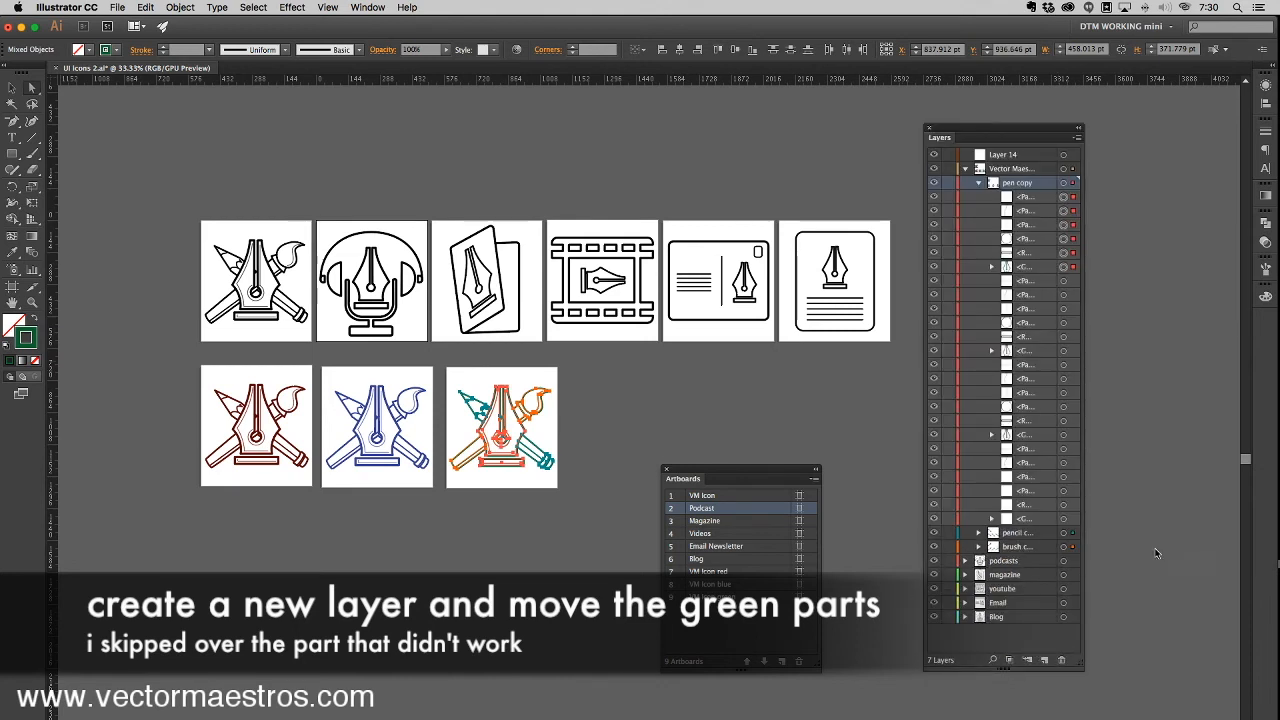
click(1040, 267)
shift+click(1035, 200)
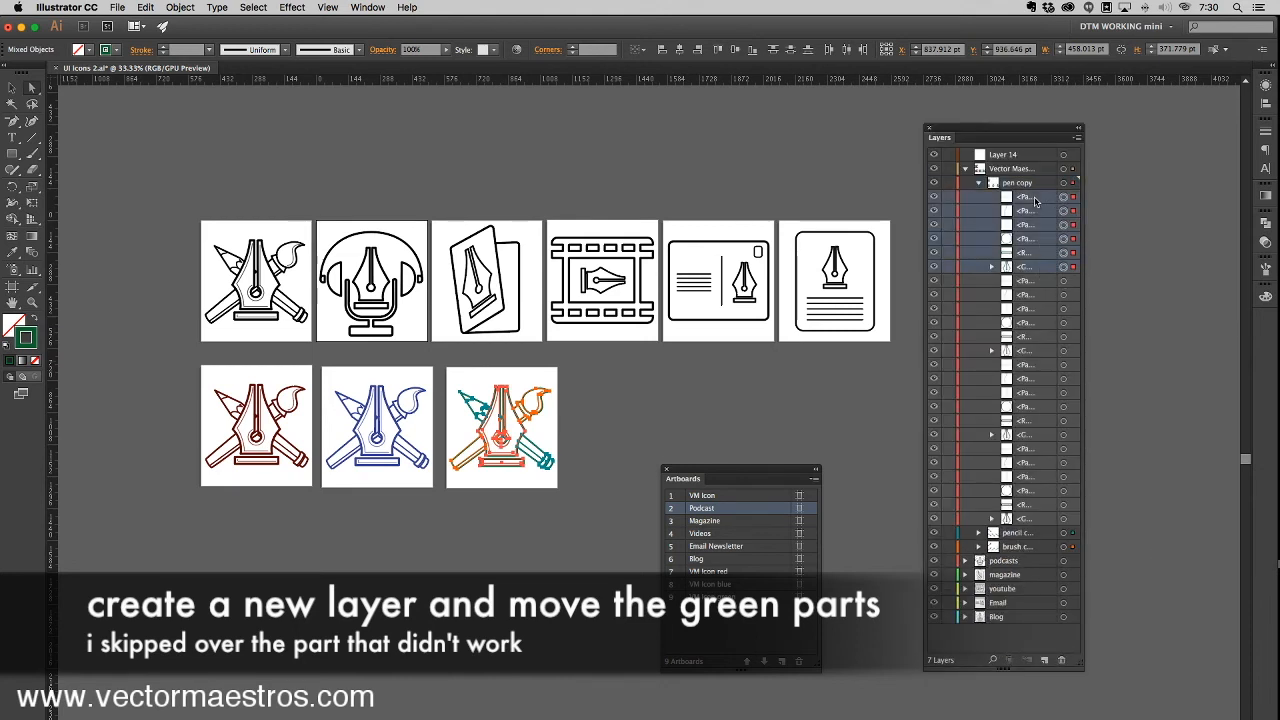
drag(1017, 200, 1034, 160)
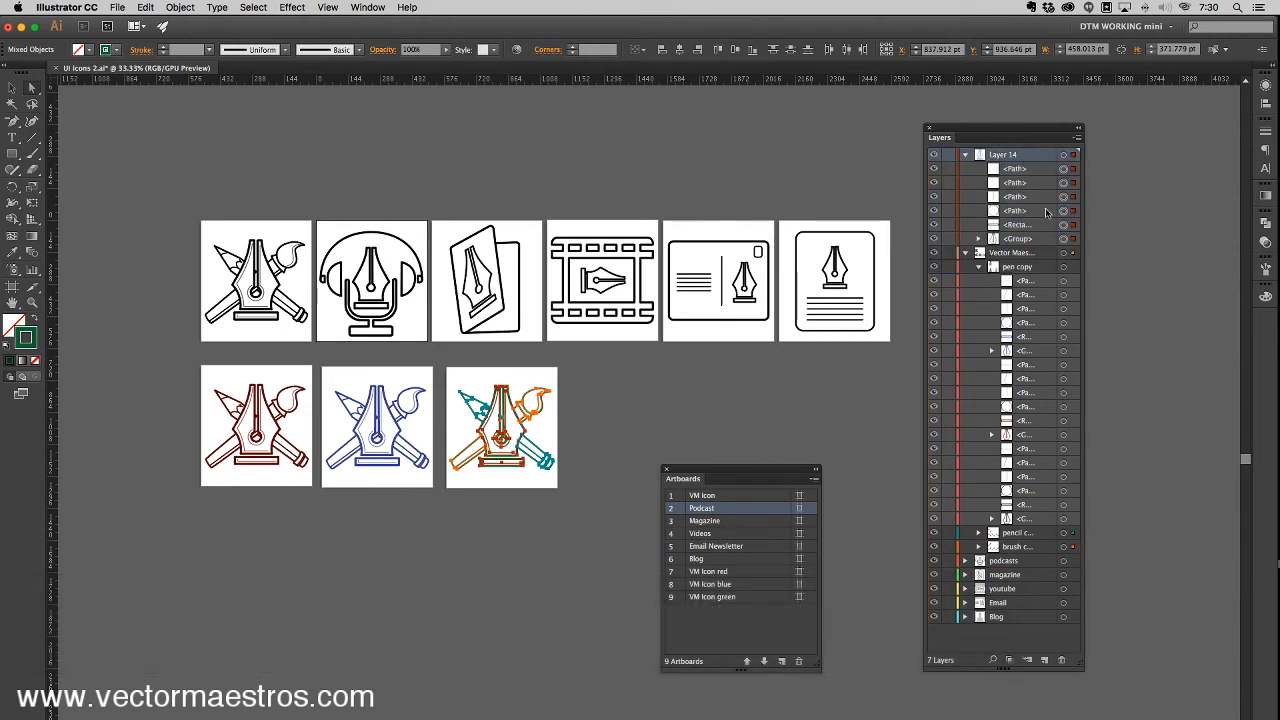
Step: Move the green icon's pencil paths from the pencil copy sublayer into the new top layer
click(983, 270)
click(979, 281)
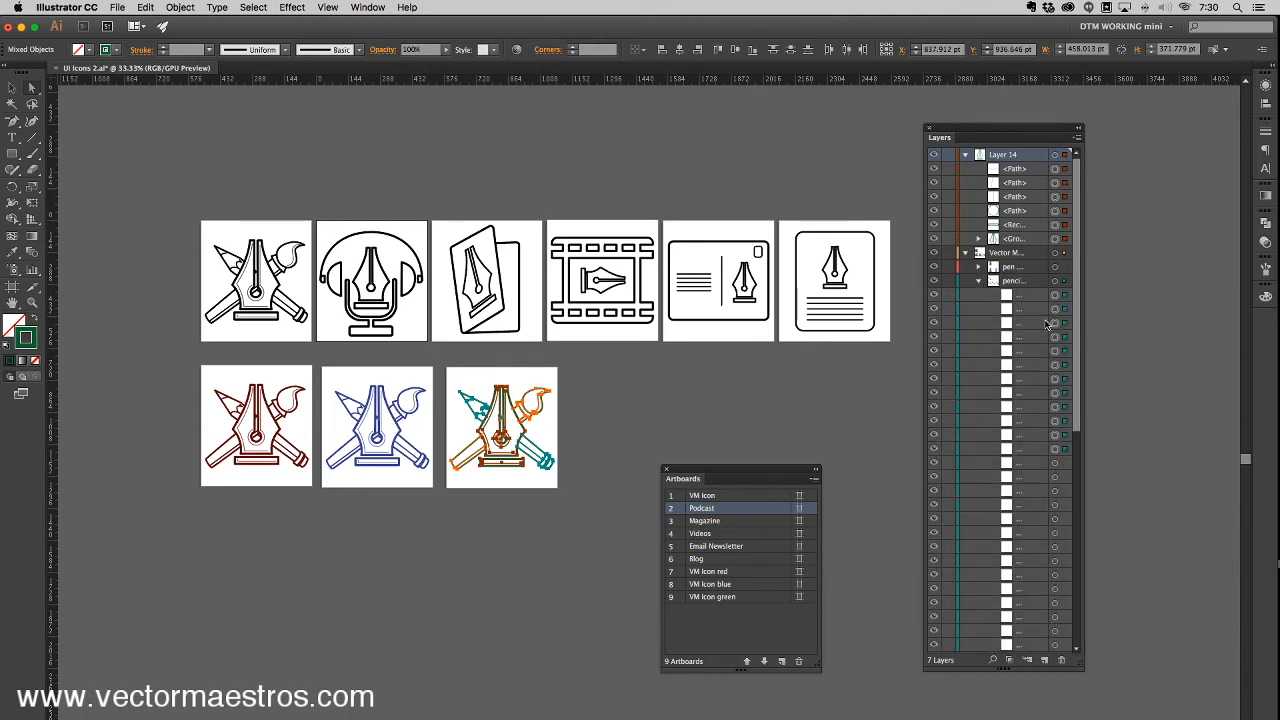
click(1027, 297)
shift+click(1031, 447)
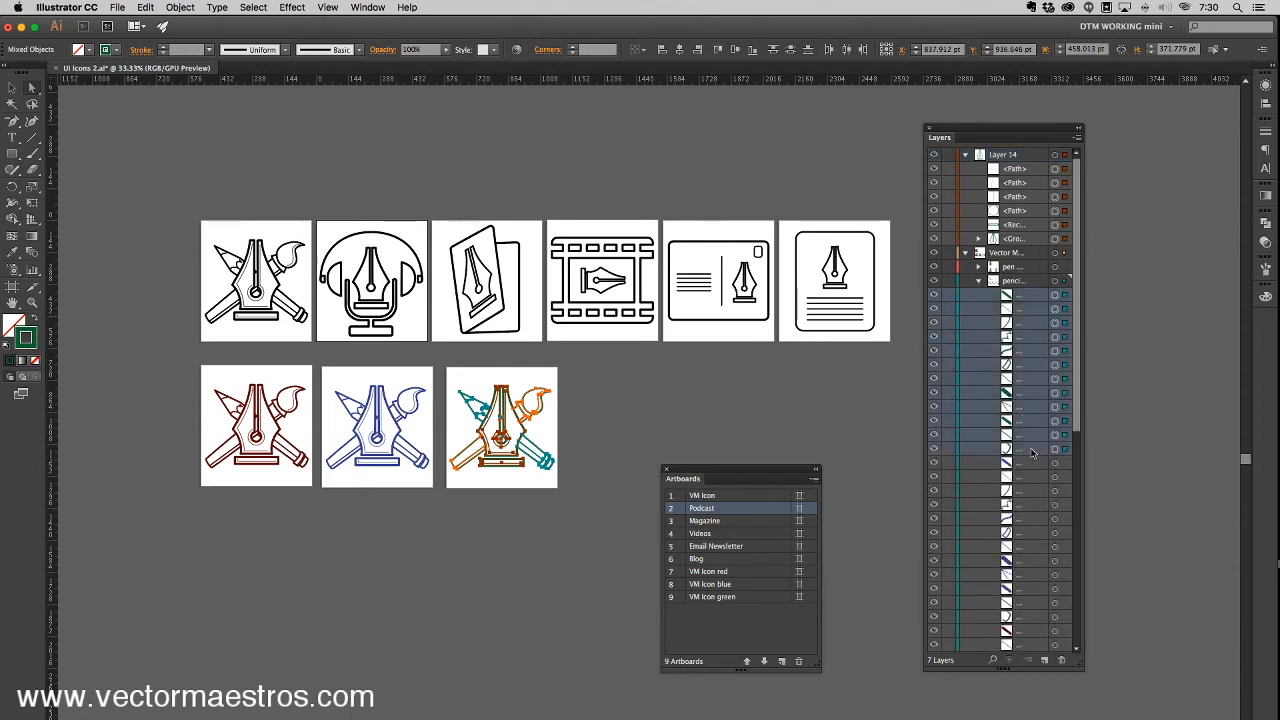
drag(1019, 296, 1028, 246)
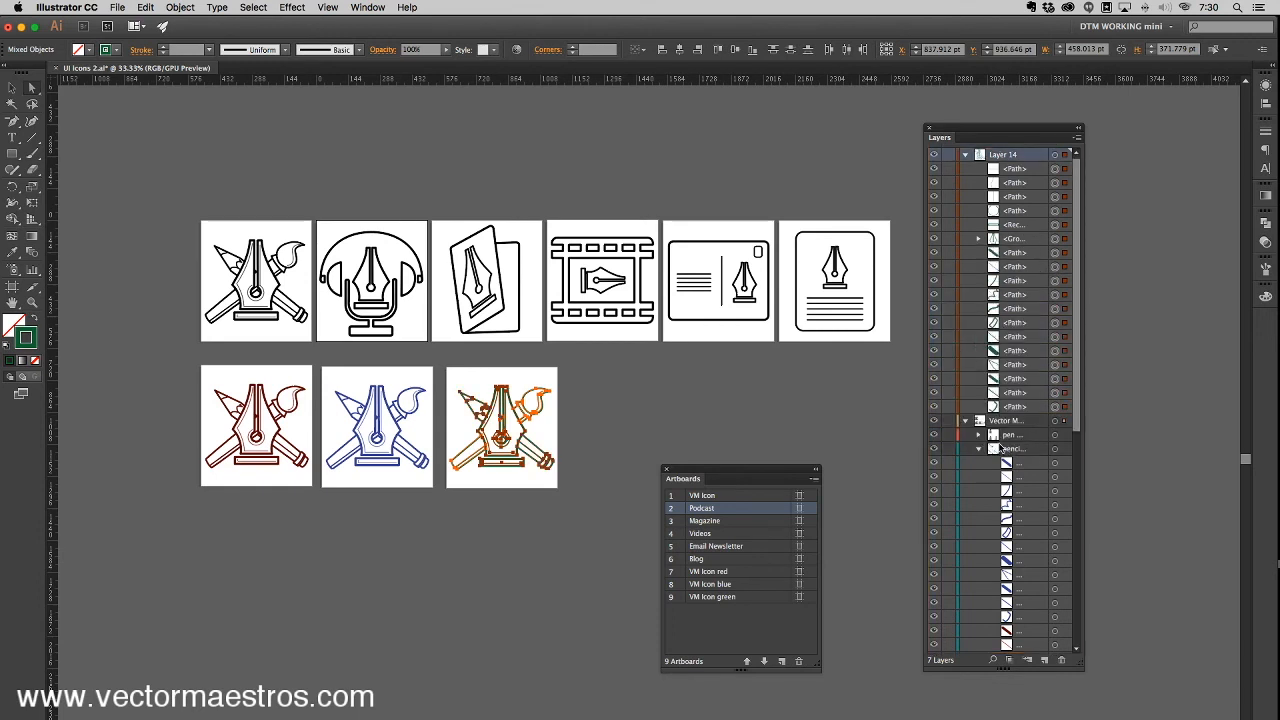
scroll(1000, 440, down, 2)
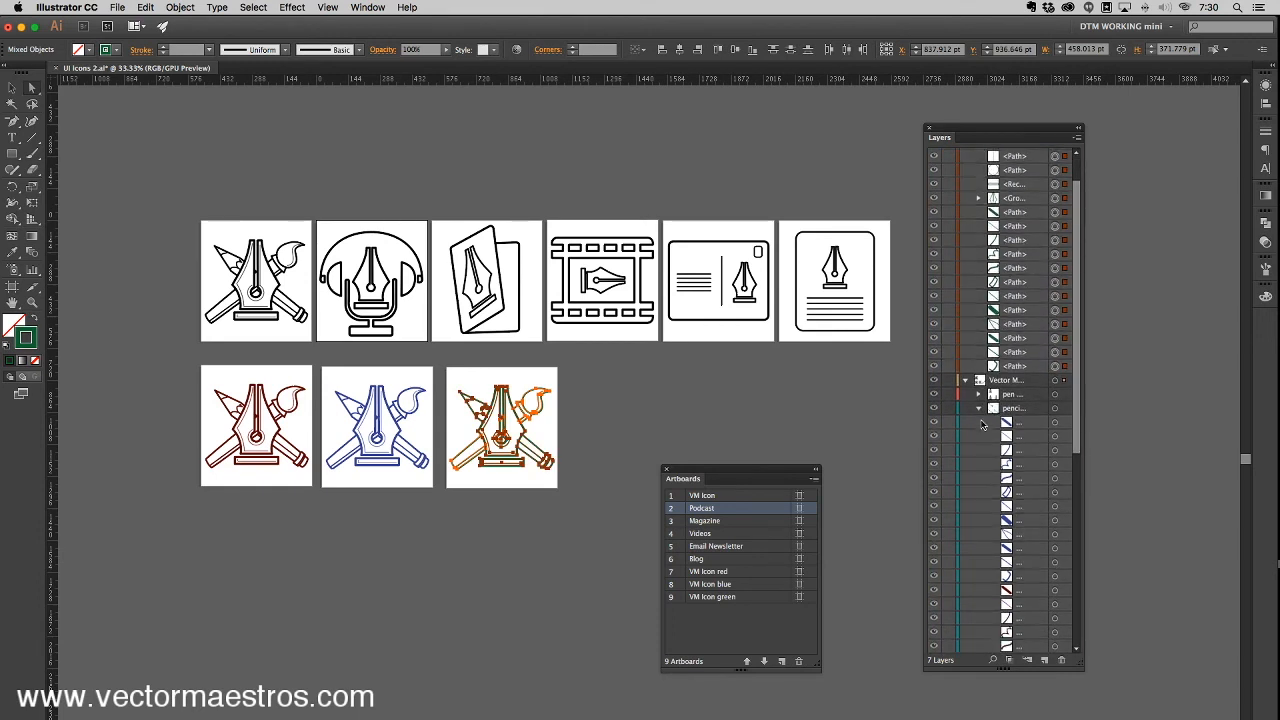
click(980, 409)
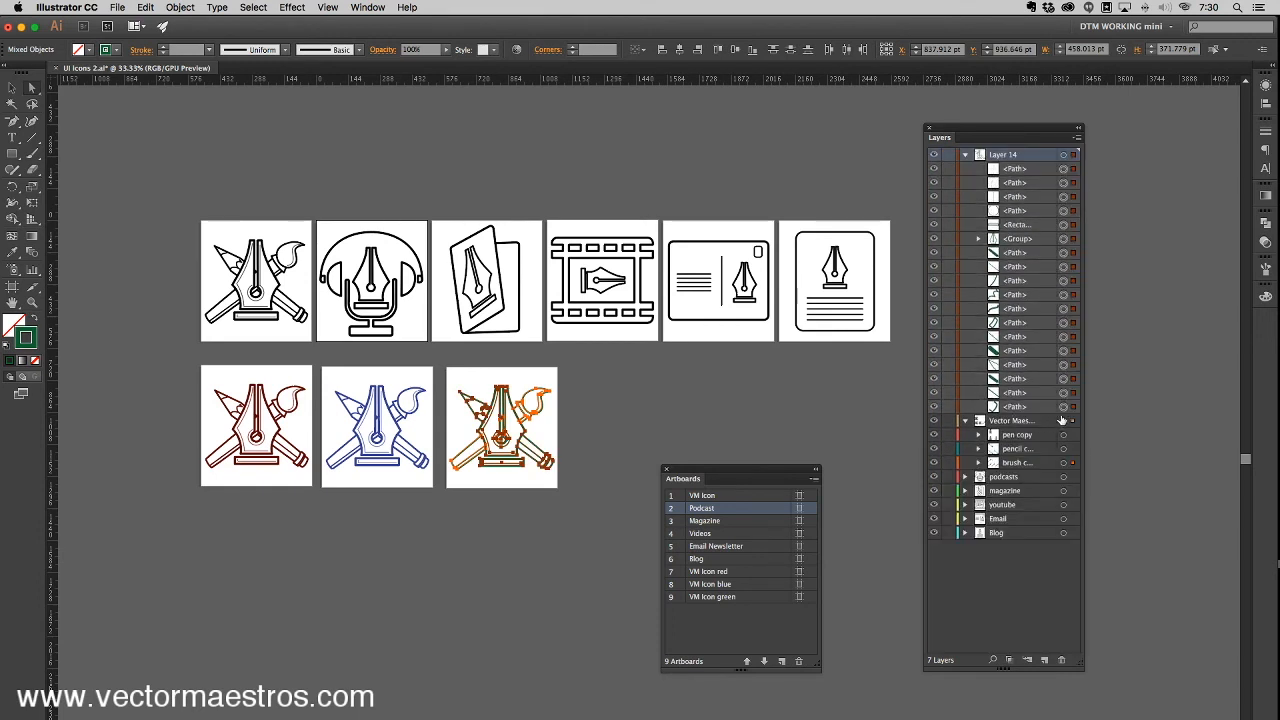
Step: Move the green icon's brush paths from the brush copy sublayer into the new top layer and collapse that layer
click(979, 463)
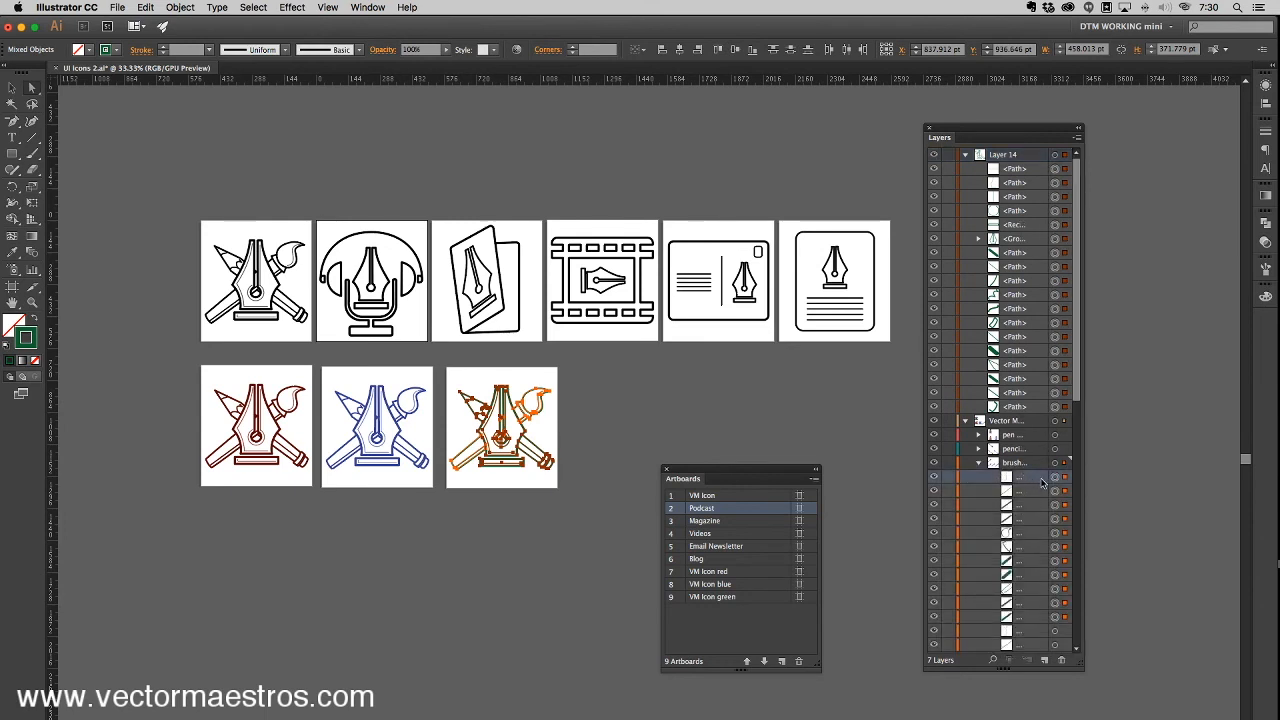
shift+click(1041, 610)
drag(1020, 478, 1031, 410)
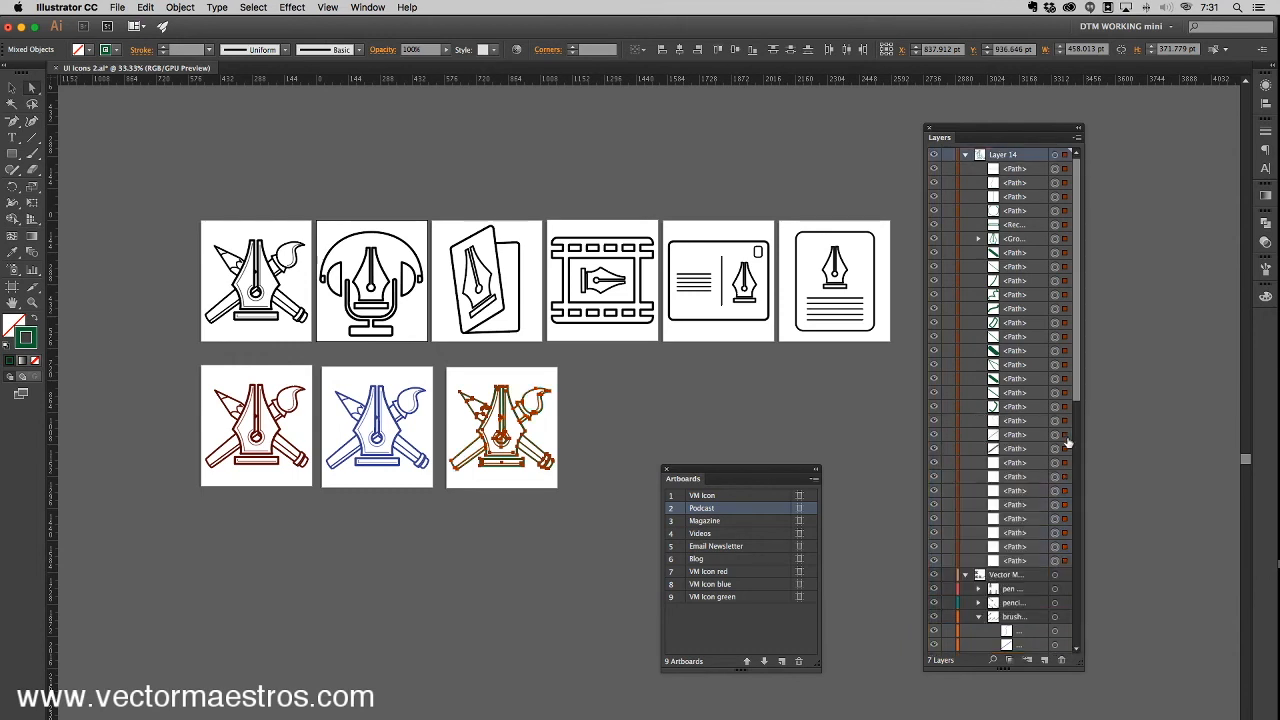
click(965, 155)
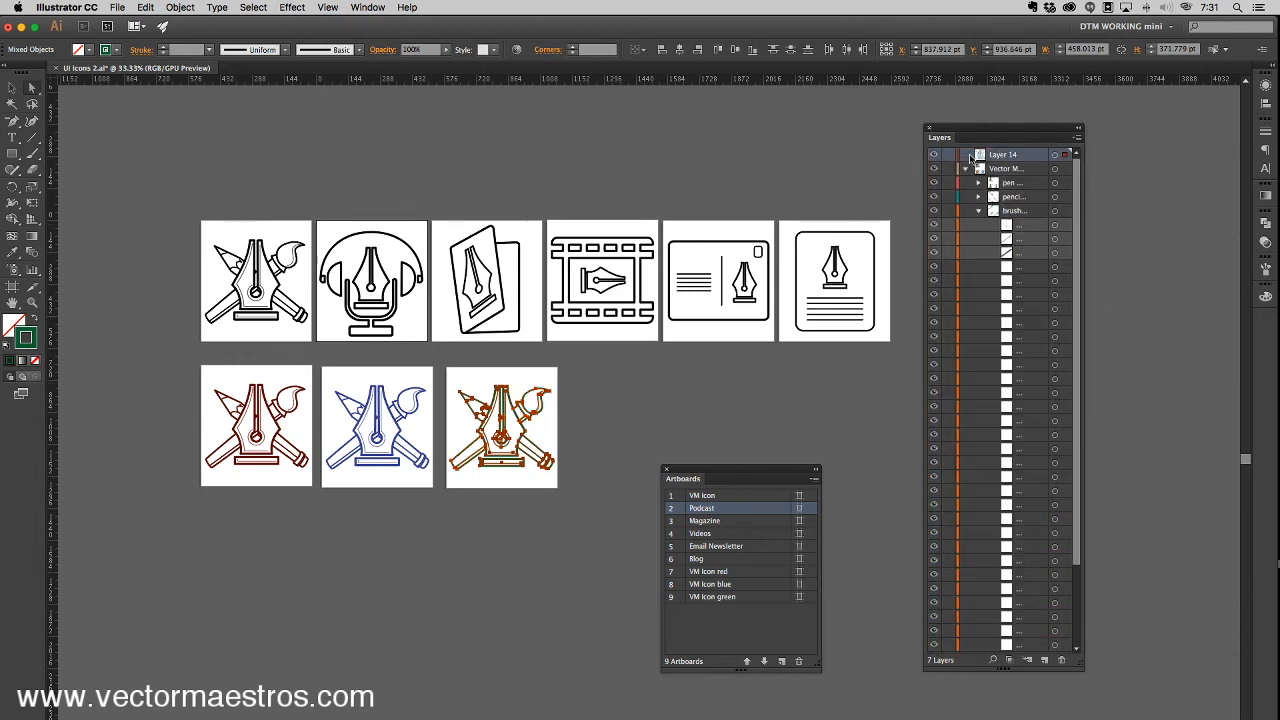
Step: Rename the layer holding the green icon as VM green
double_click(1005, 155)
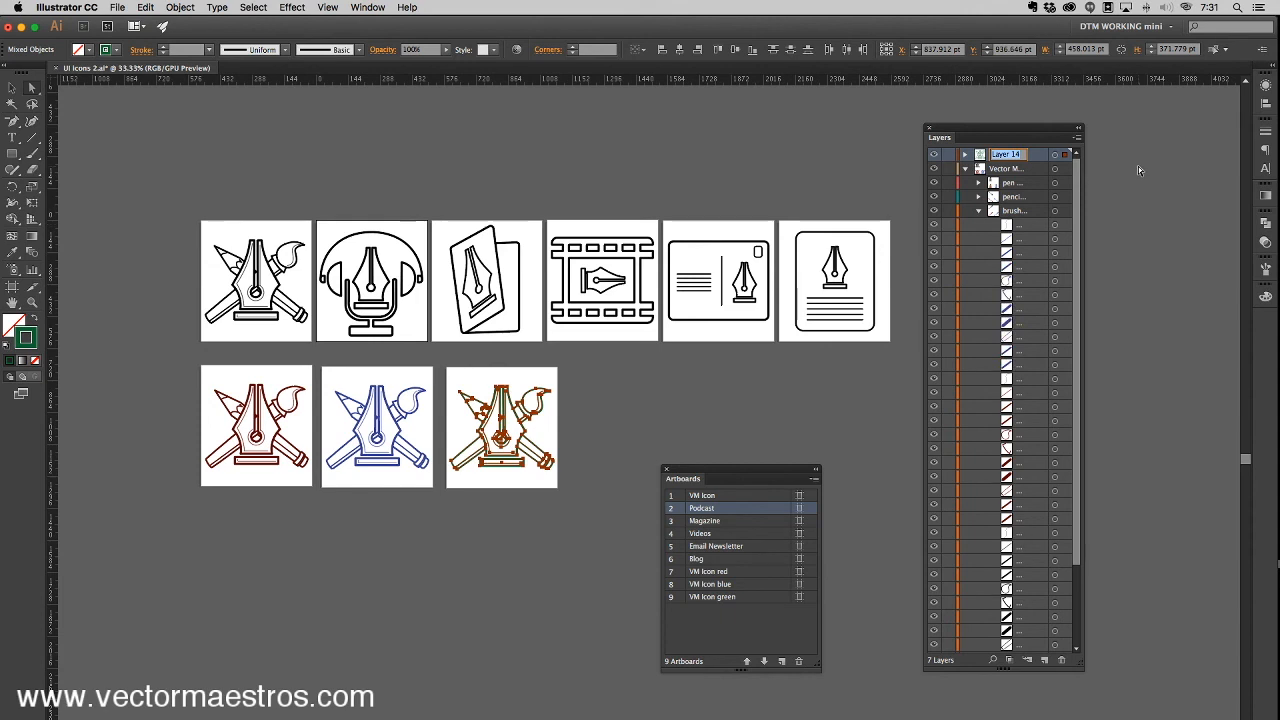
text(VM)
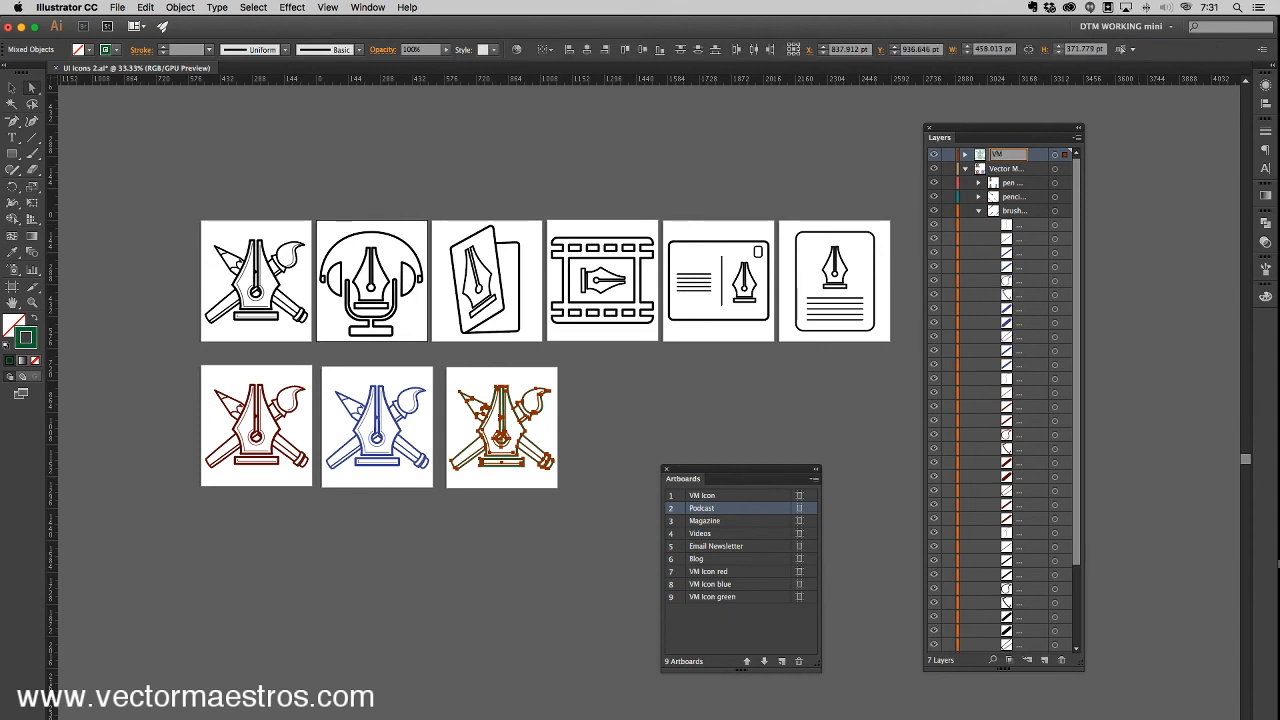
key(Return)
Step: Add a new layer directly above the Vector Maestro layer and lock the VM green layer
click(1024, 169)
click(1043, 659)
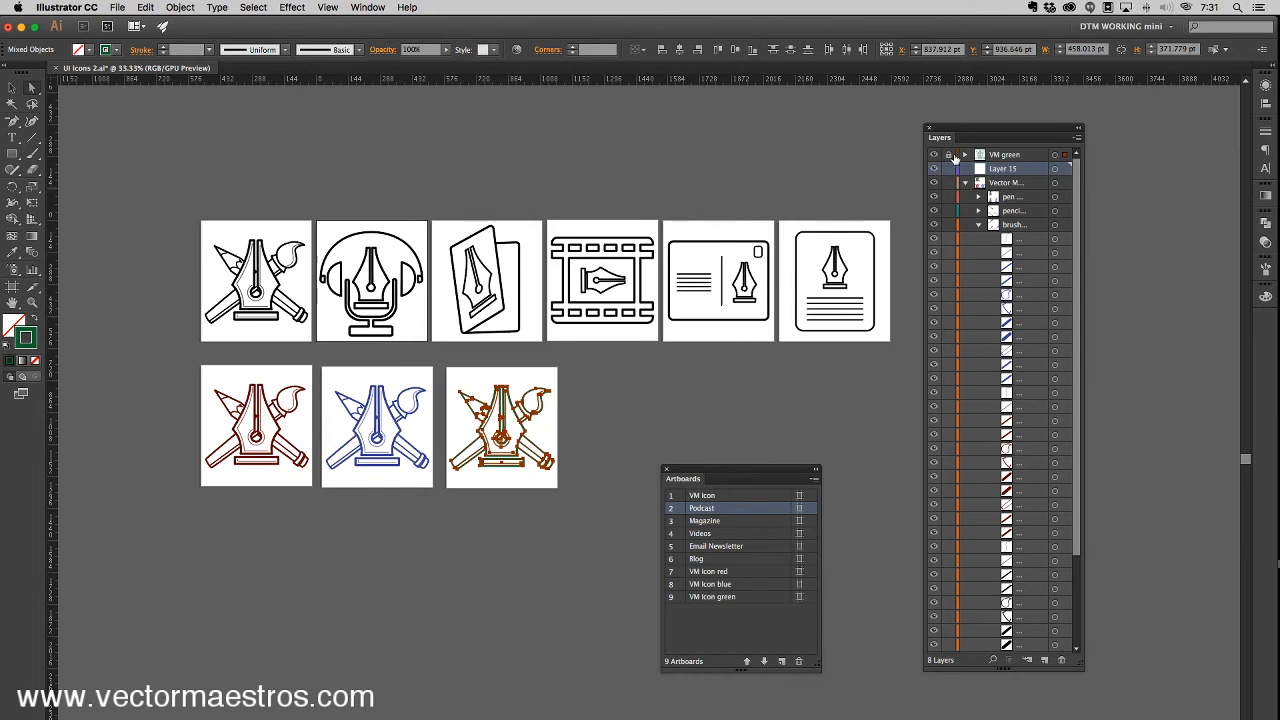
click(950, 155)
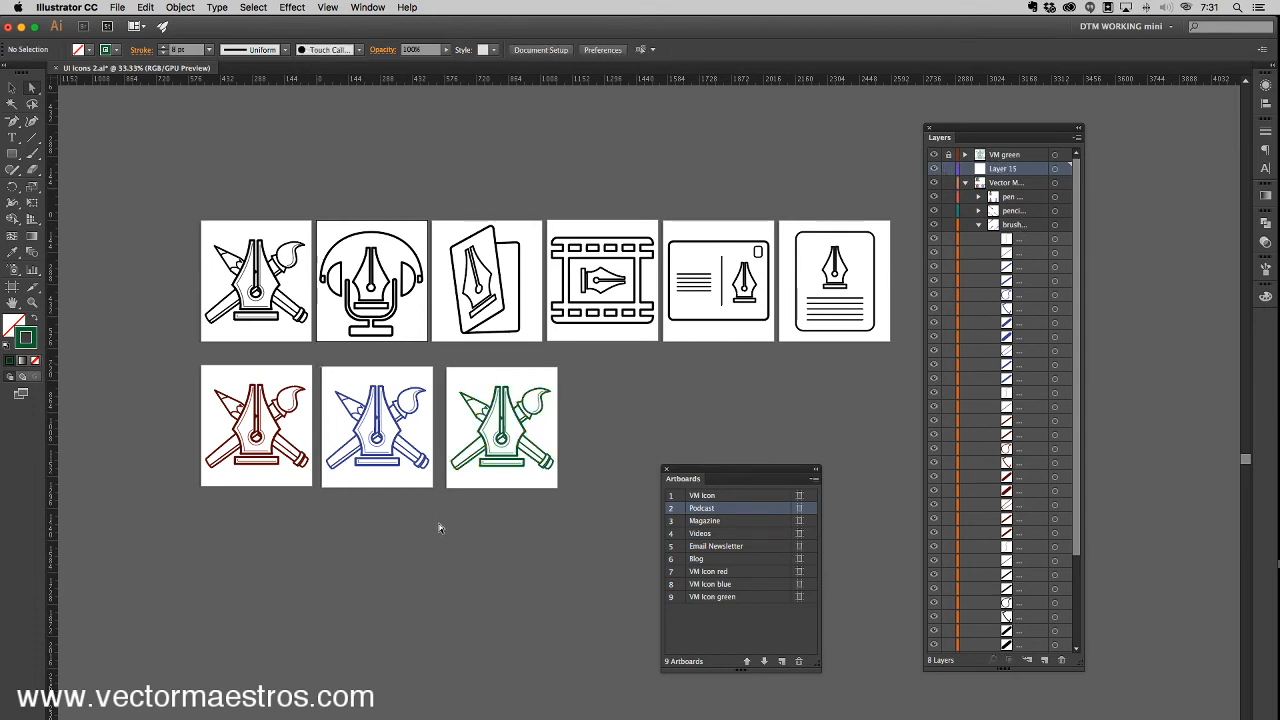
Step: Select the blue icon and move its brush paths from the brush copy sublayer into the new layer below VM green
drag(321, 366, 440, 527)
click(1027, 241)
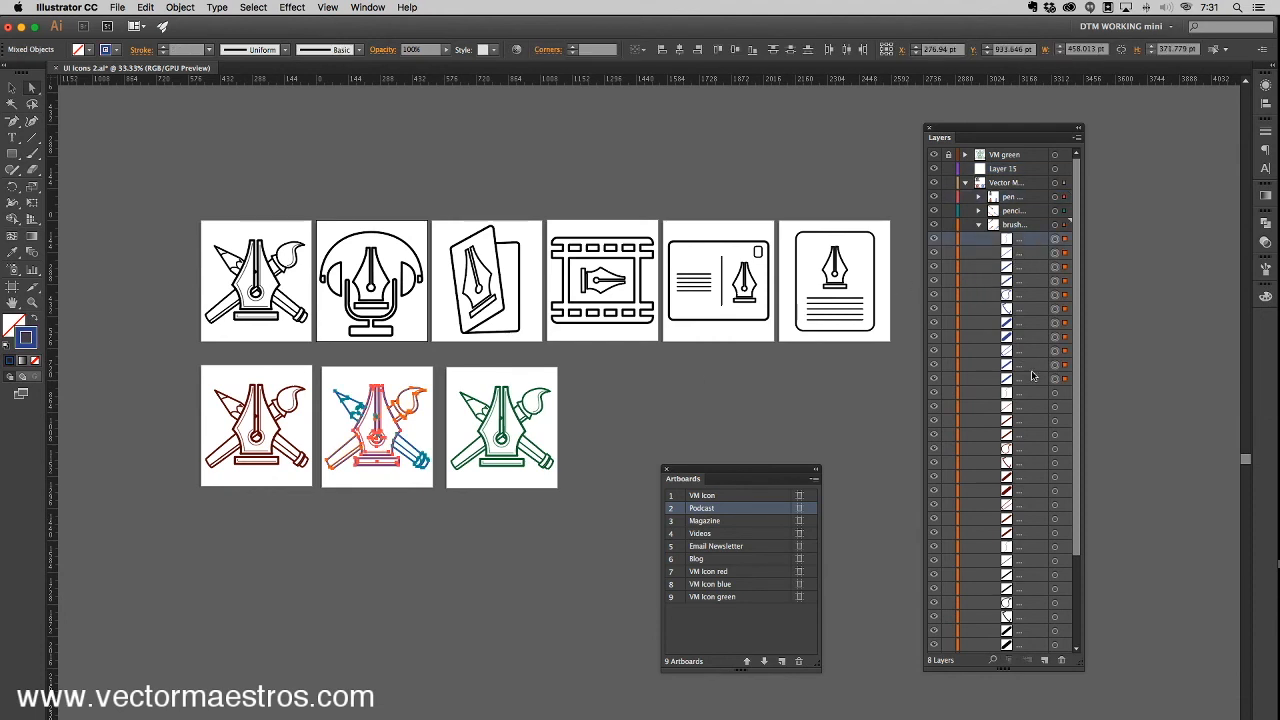
shift+click(1032, 379)
drag(1027, 247, 1027, 169)
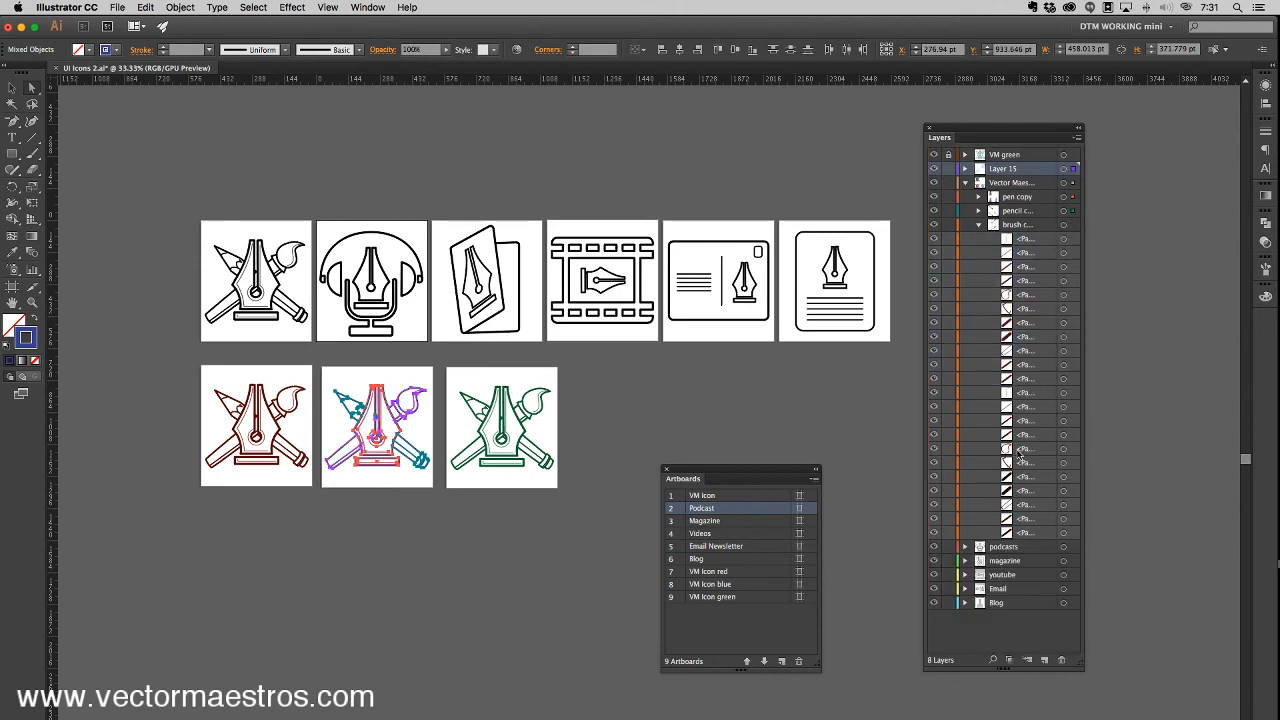
click(979, 225)
Step: Move the blue icon's pencil paths from the pencil copy sublayer into the new layer below VM green
click(978, 210)
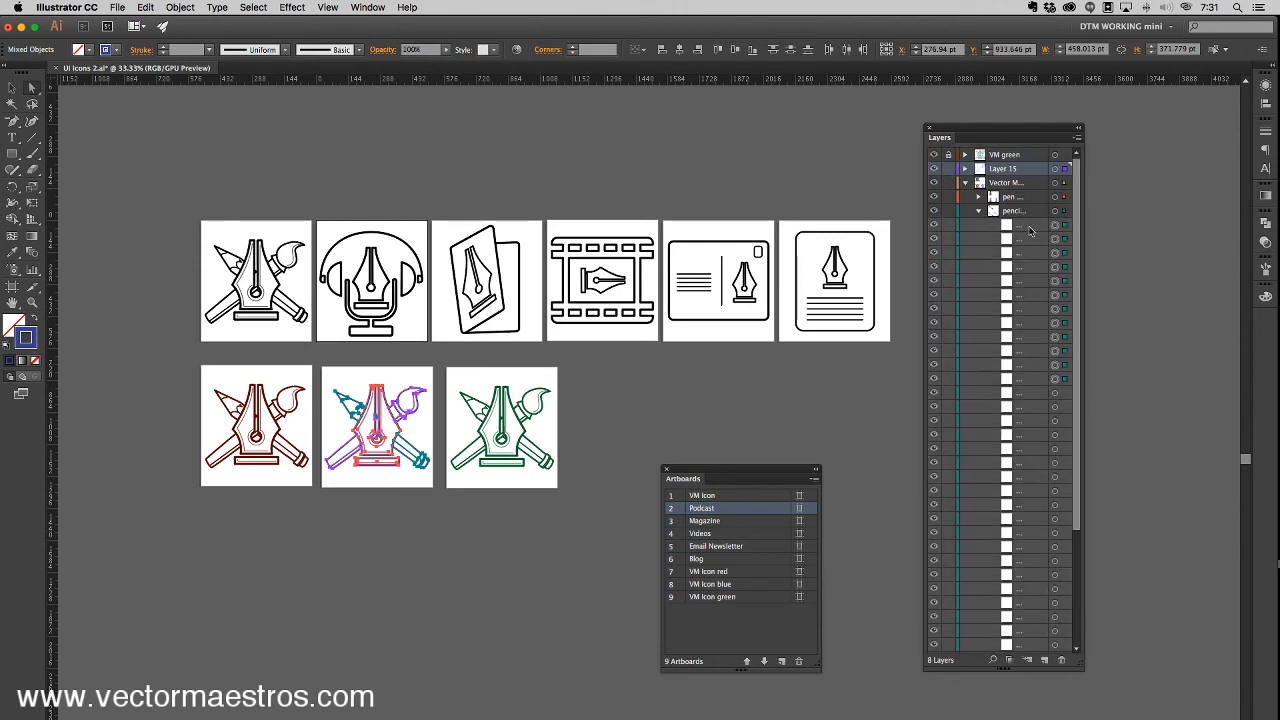
shift+click(1043, 377)
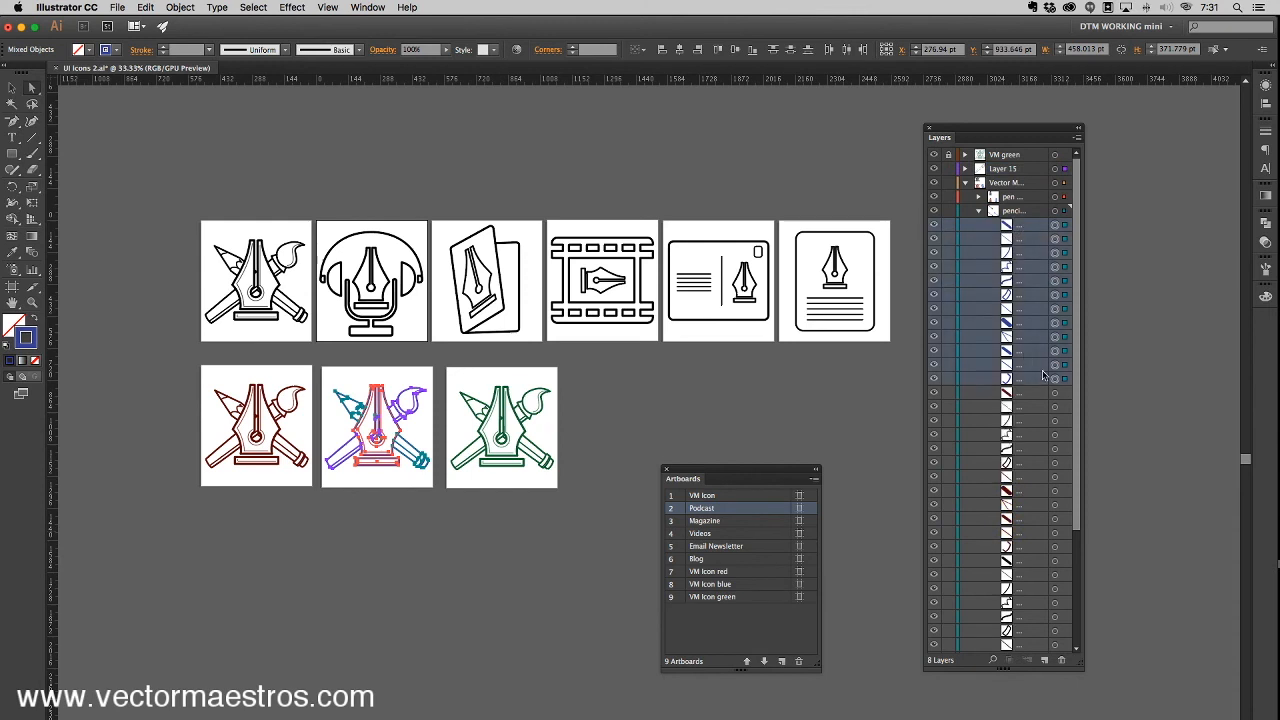
drag(1033, 229, 1031, 170)
click(979, 211)
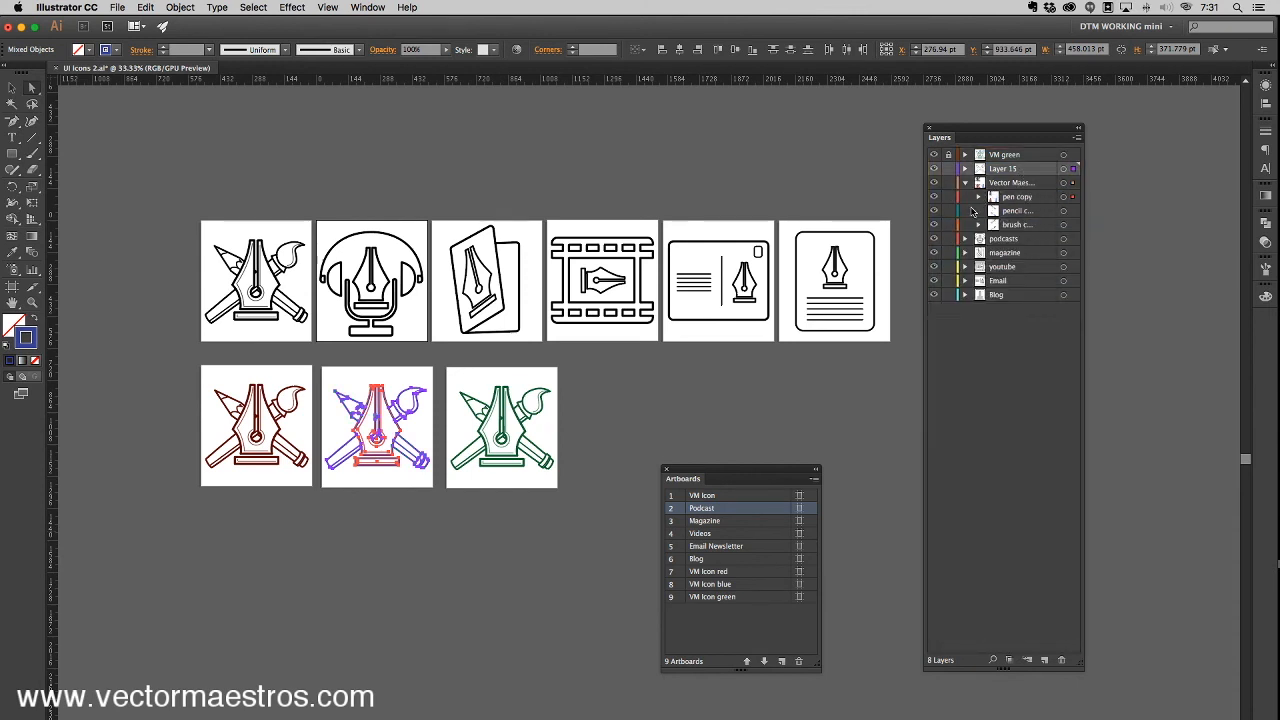
Step: Move the blue icon's pen nib parts from the pen copy sublayer into the new layer below VM green
click(978, 197)
click(1038, 212)
shift+click(1047, 277)
drag(1036, 214, 1040, 170)
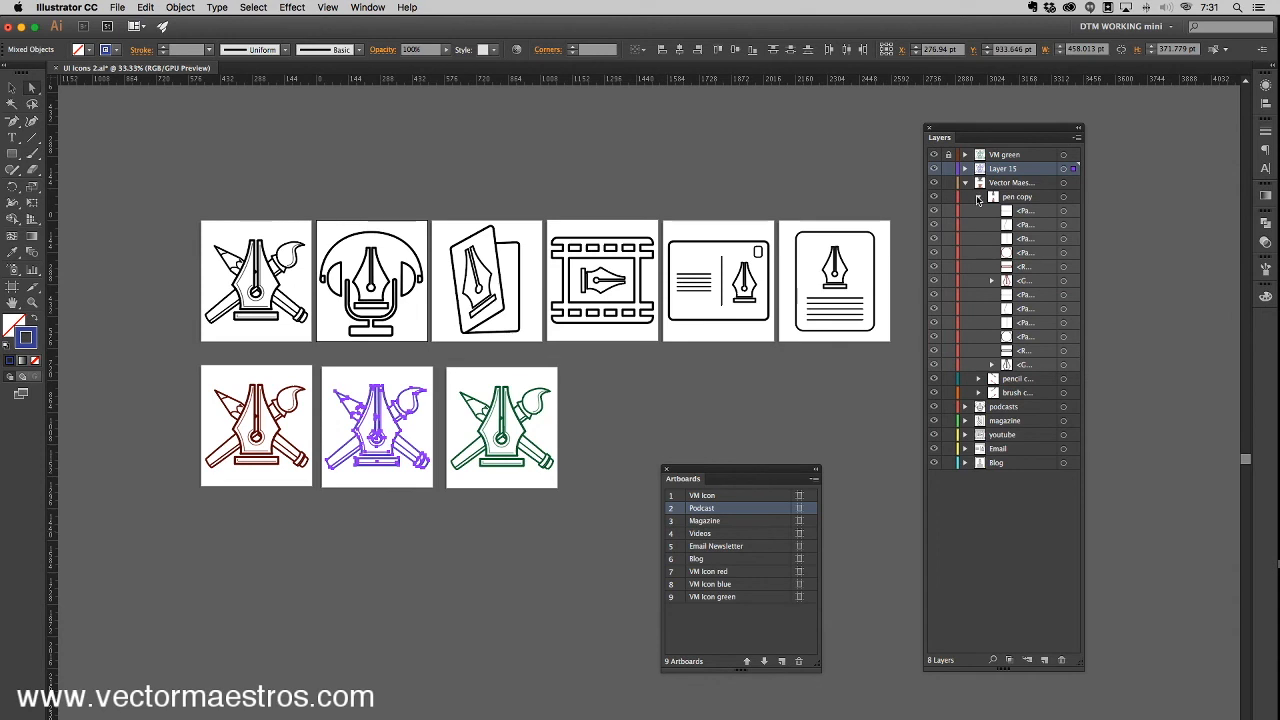
click(978, 197)
Step: Rename the layer holding the blue icon as VM blue
double_click(1008, 169)
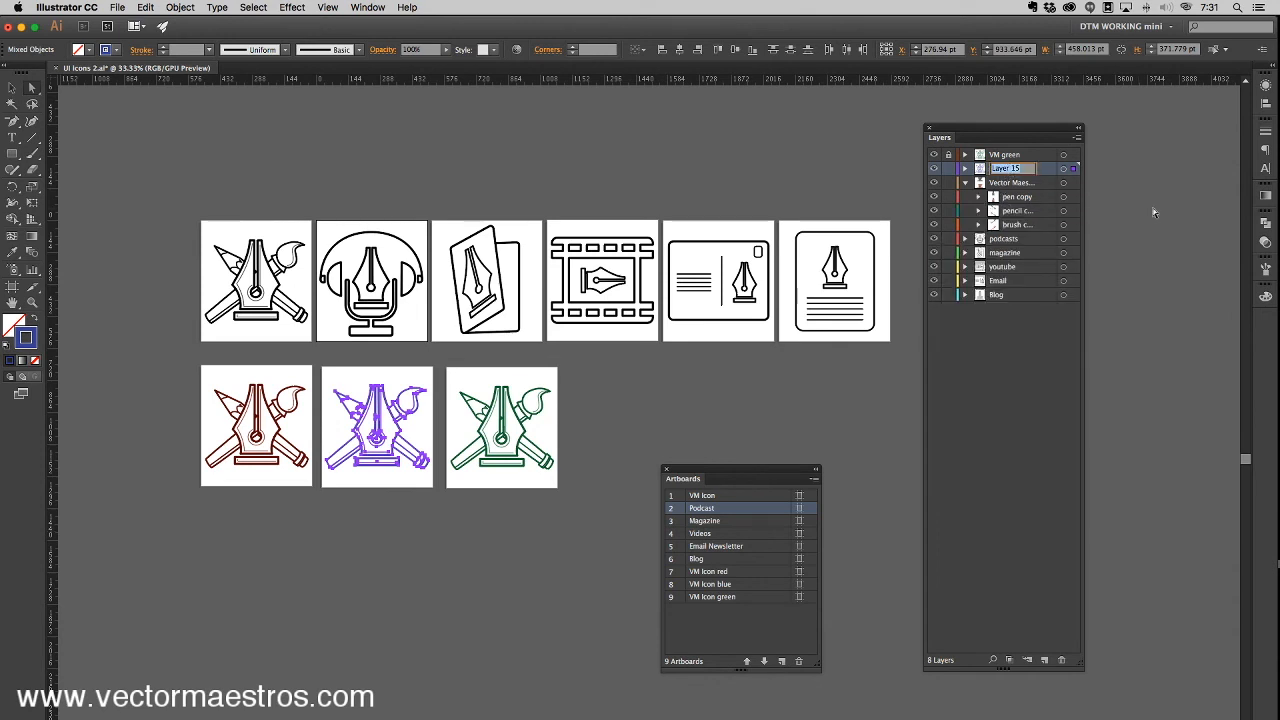
text(VM blue)
key(Return)
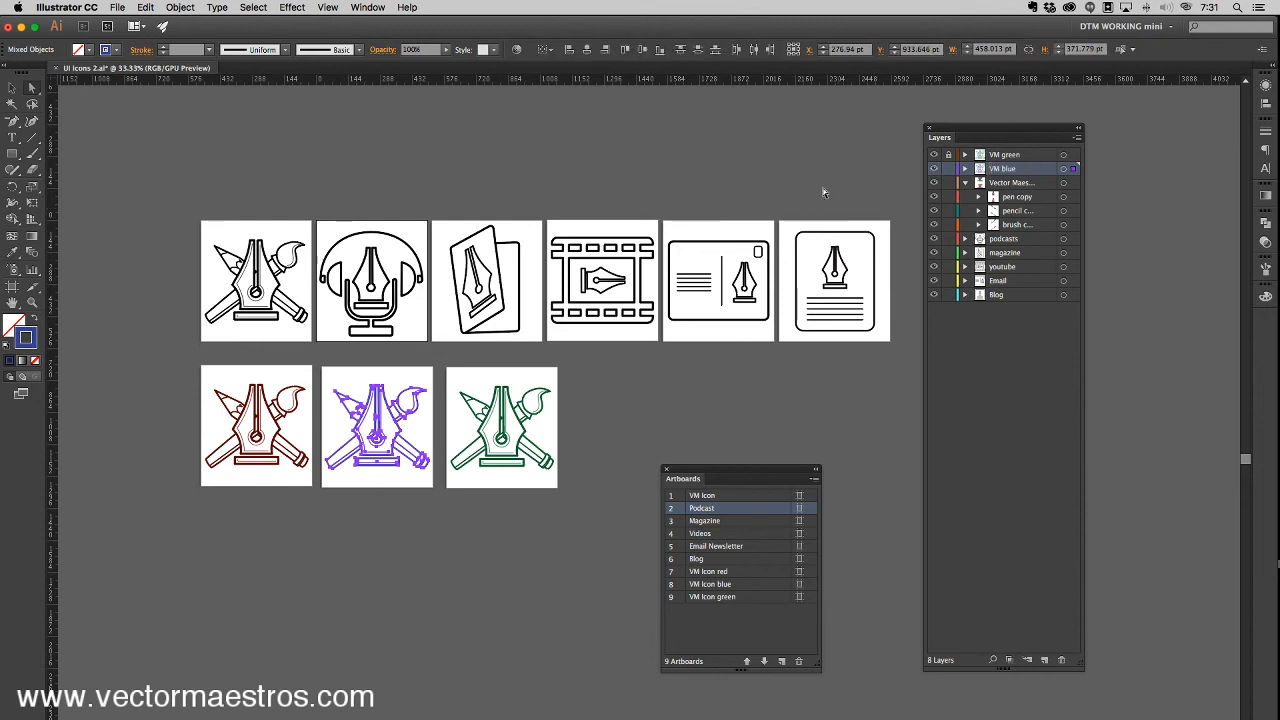
Step: Lock the VM blue layer and add a new layer named VM red directly above the Vector Maestros layer
click(948, 168)
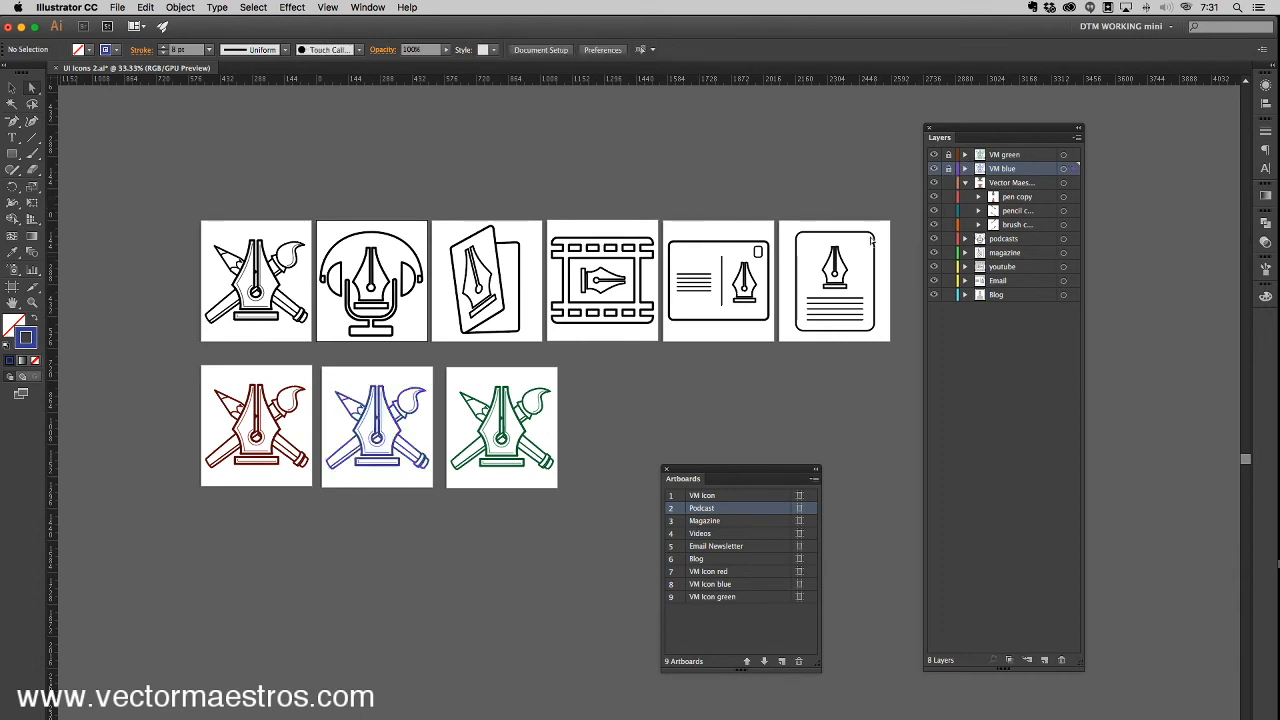
click(1023, 185)
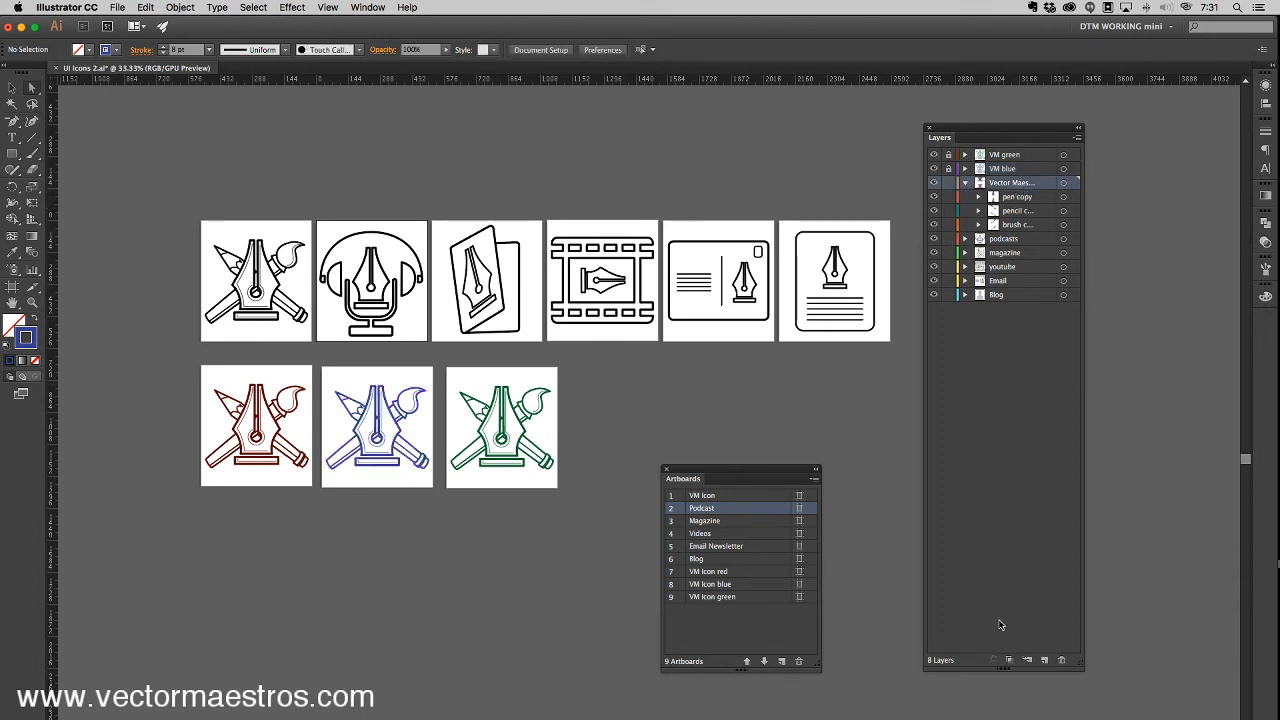
click(1044, 660)
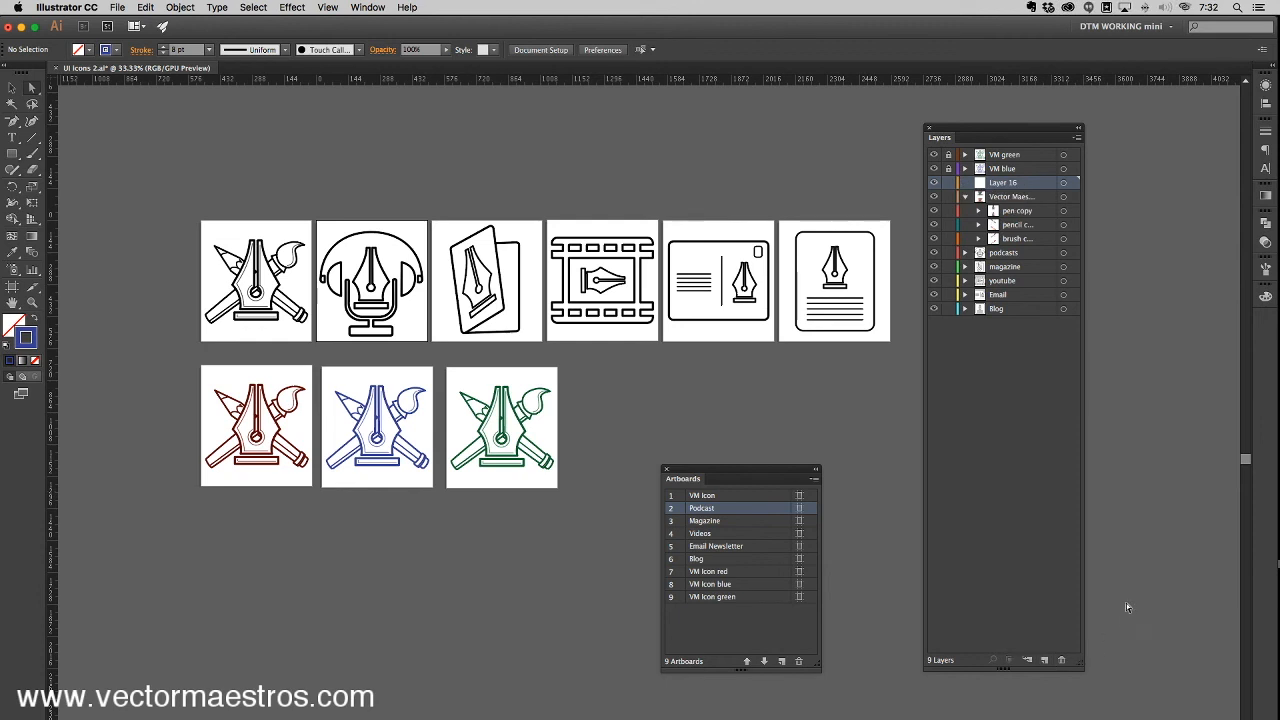
double_click(1010, 183)
text(VM red)
key(Return)
Step: Select the red icon and move its pen nib parts from the pen copy sublayer into the VM red layer
drag(312, 508, 318, 518)
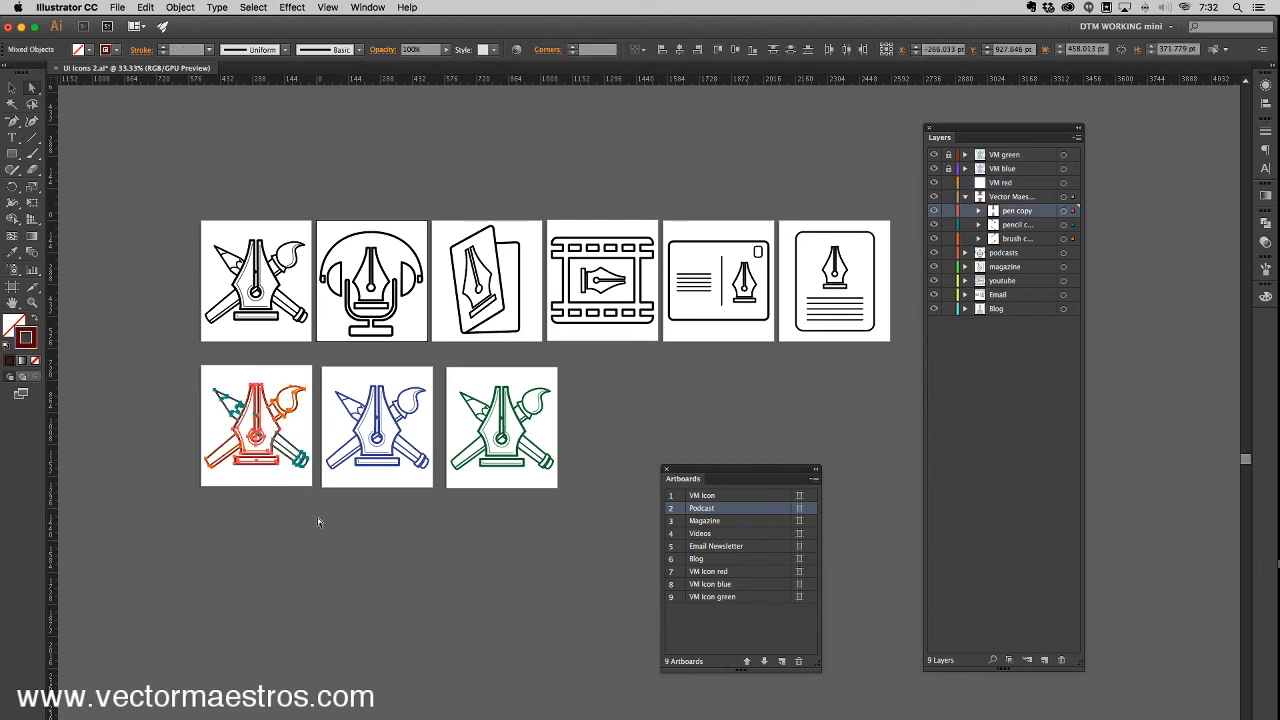
click(979, 211)
click(1036, 228)
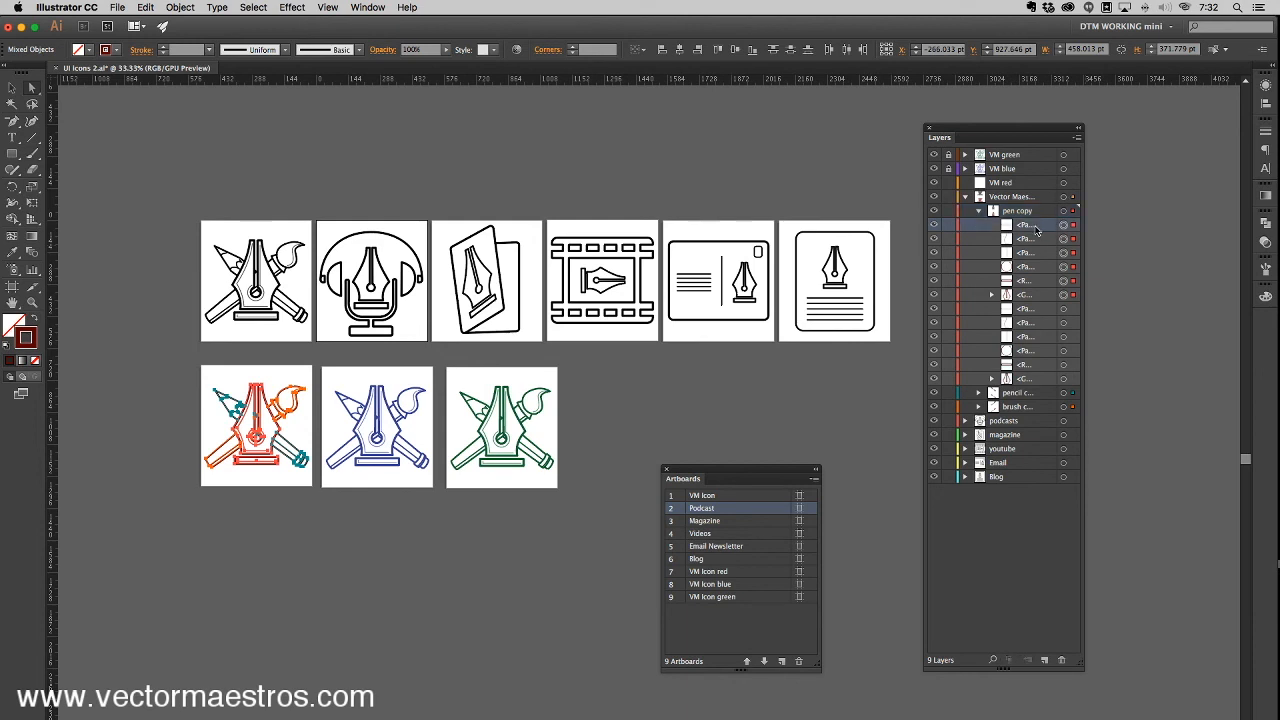
shift+click(1038, 296)
drag(1036, 224, 1034, 186)
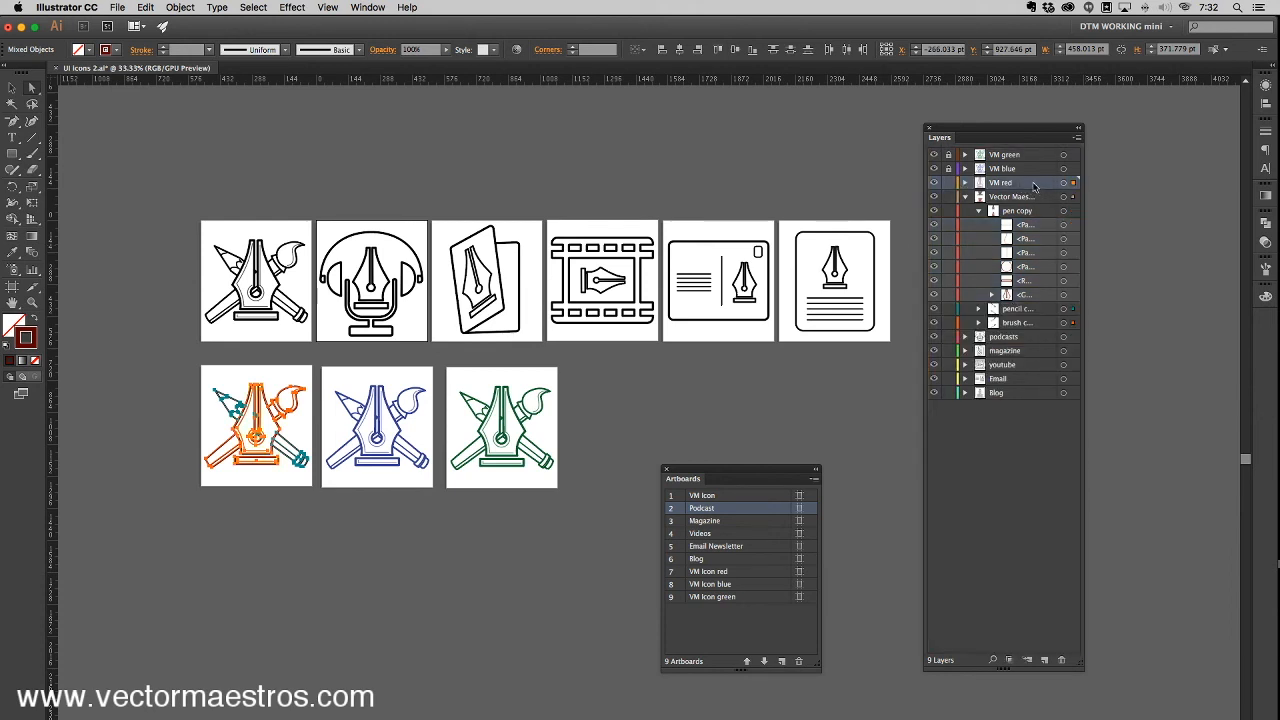
click(977, 211)
click(979, 212)
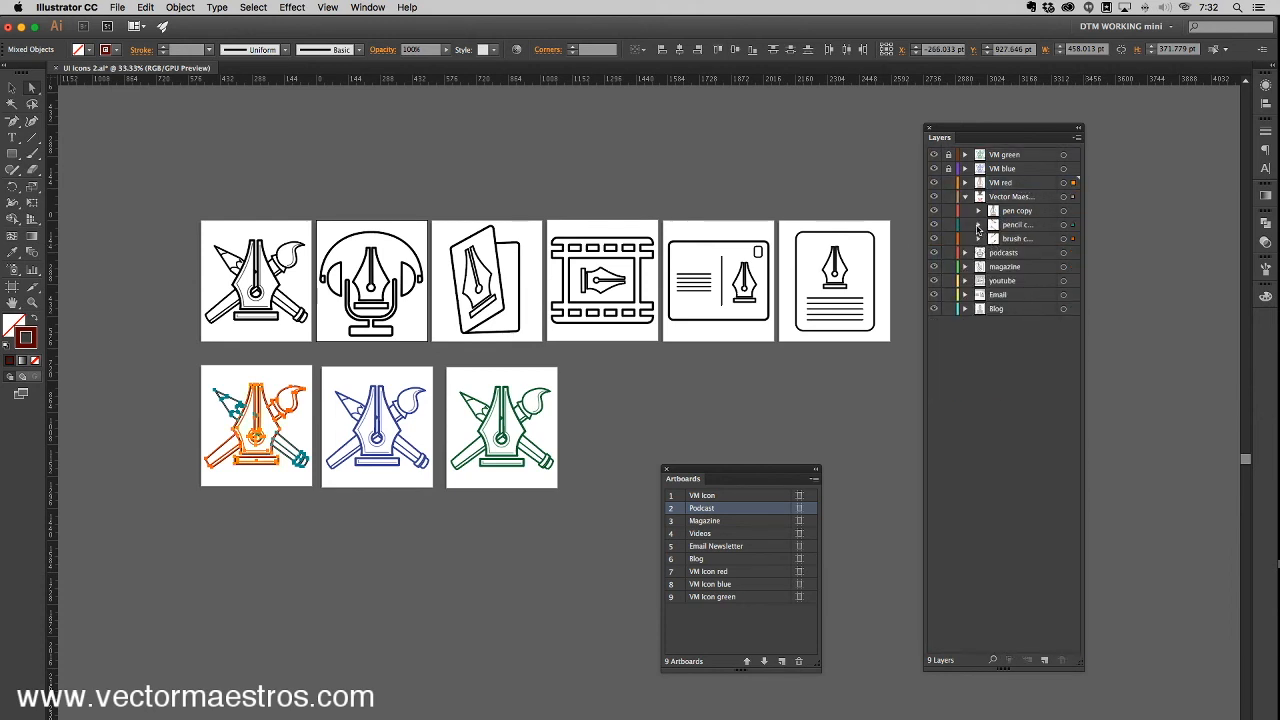
Step: Move the red icon's pencil paths from the pencil copy sublayer into the VM red layer
click(979, 225)
shift+click(1043, 392)
drag(1033, 243, 1029, 184)
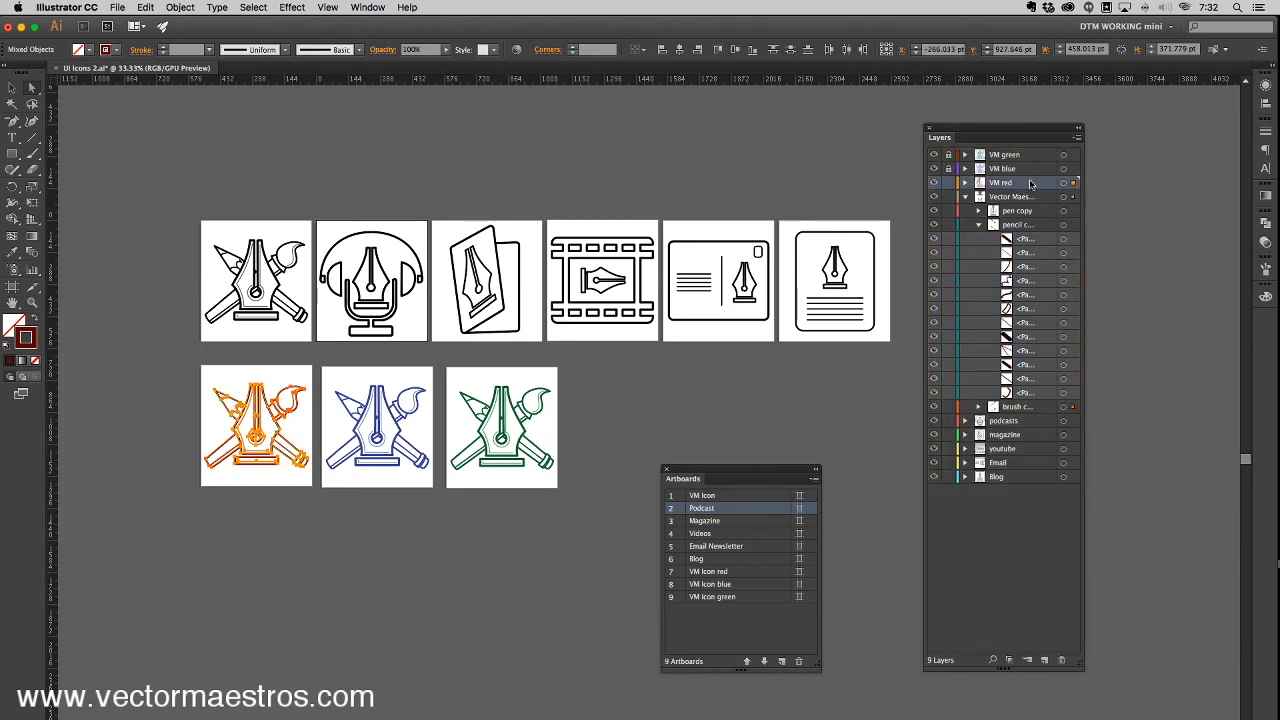
click(979, 225)
Step: Move the red icon's brush paths from the brush copy sublayer into the VM red layer
click(986, 240)
click(980, 239)
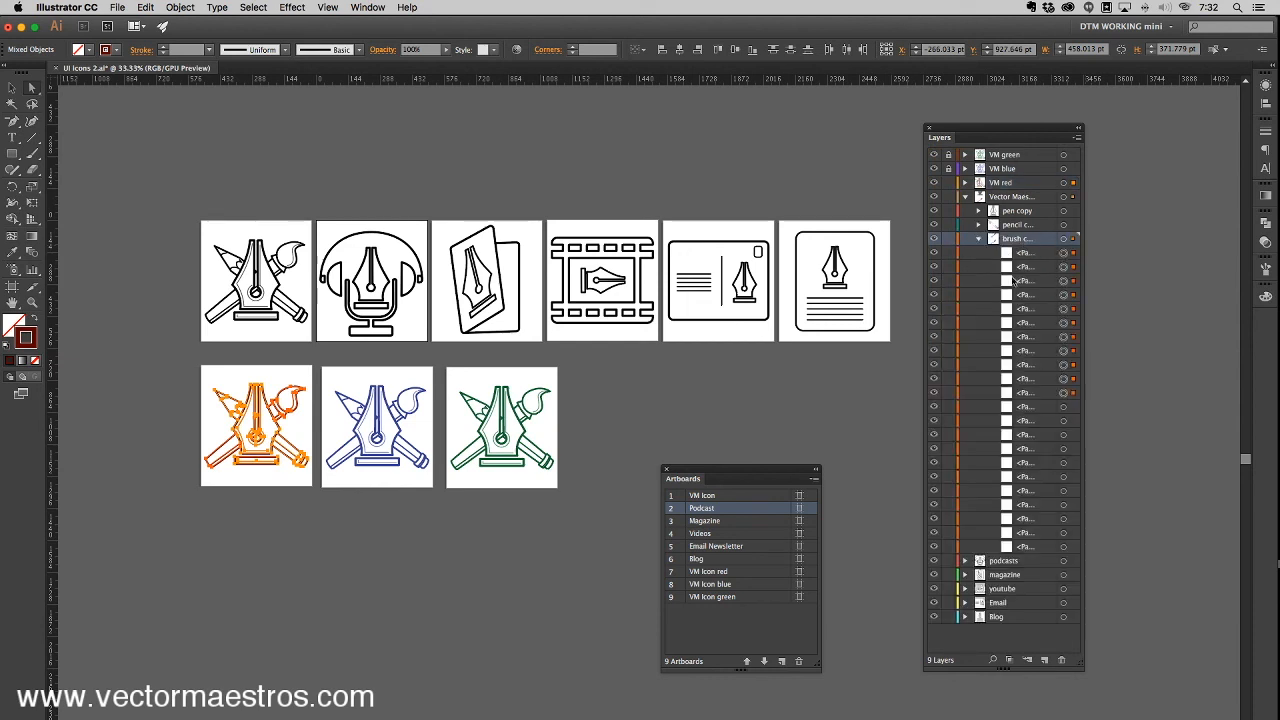
shift+click(1047, 390)
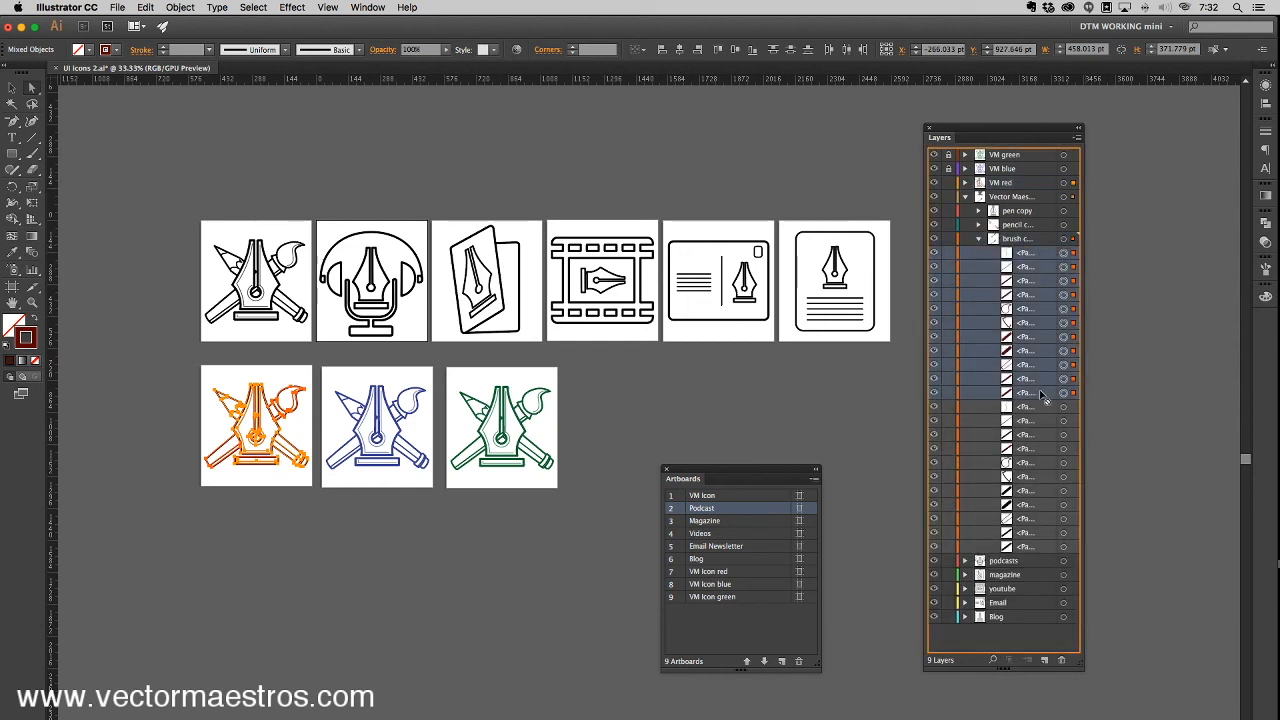
drag(1030, 255, 1030, 184)
Step: Collapse the Vector Maestros layer and unlock the VM blue and VM green layers
click(965, 197)
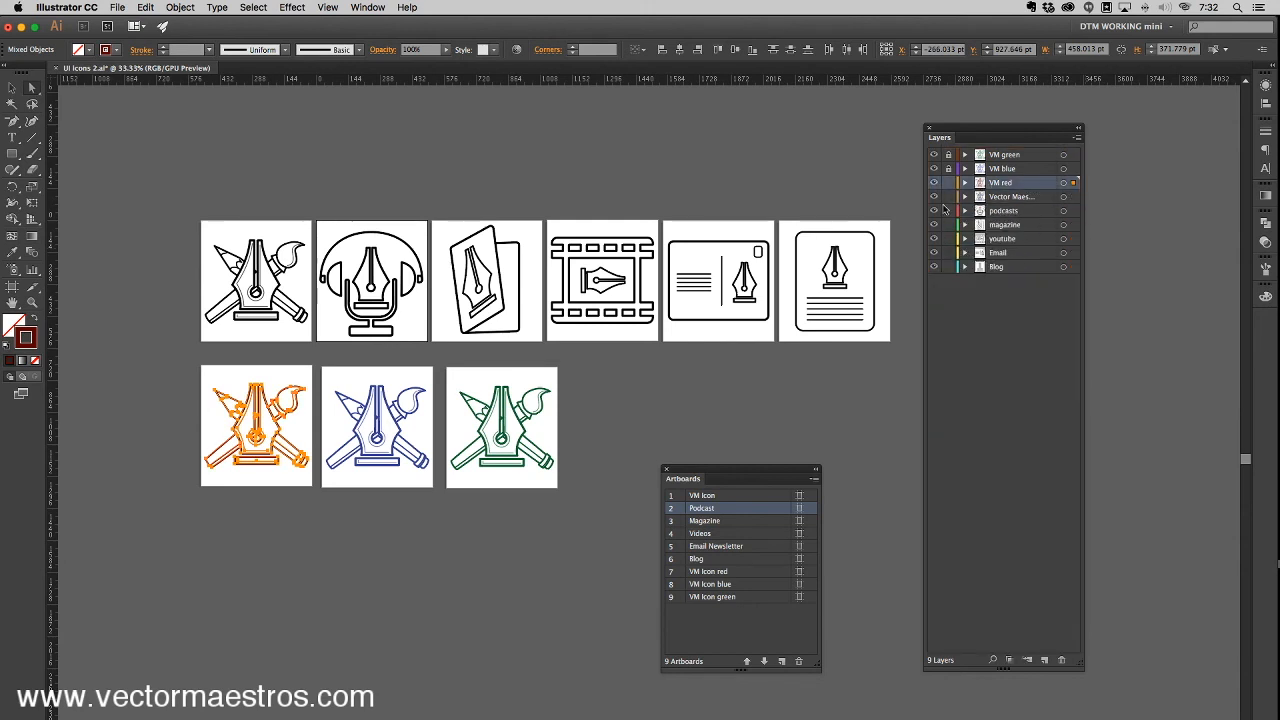
click(948, 168)
click(948, 154)
Step: Examine the contents of the magazine and podcasts layers
click(965, 225)
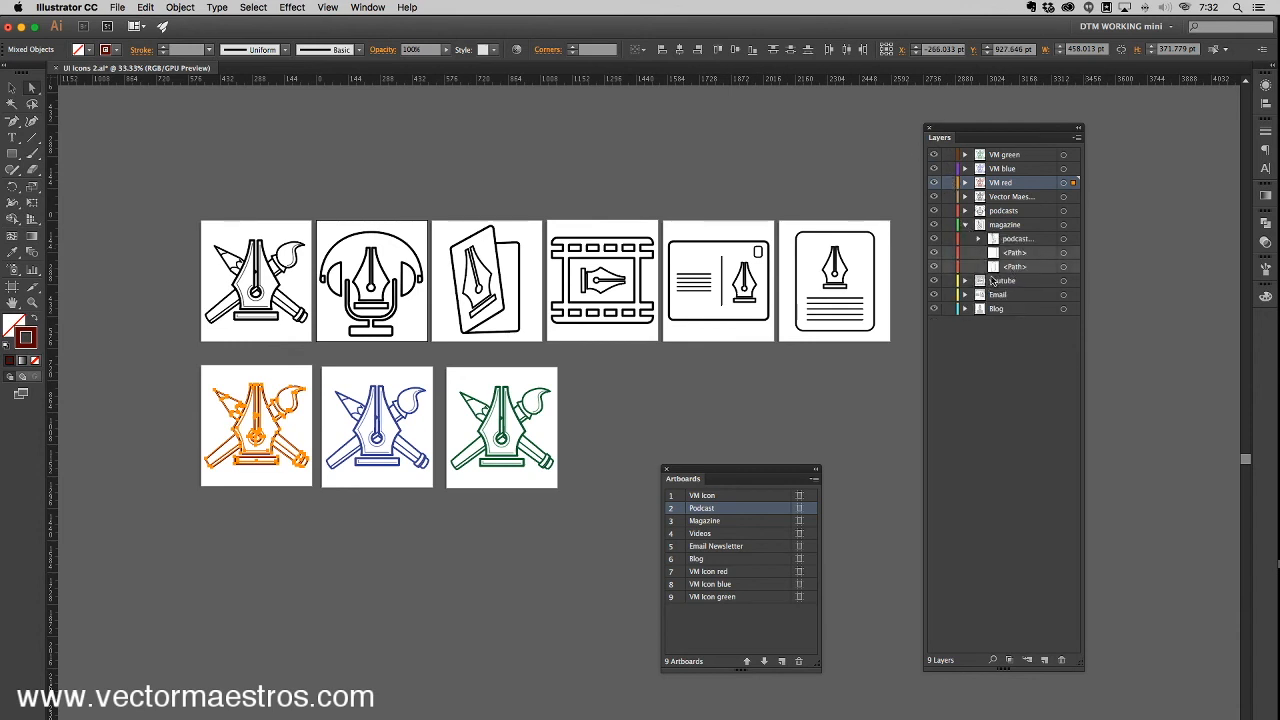
click(965, 225)
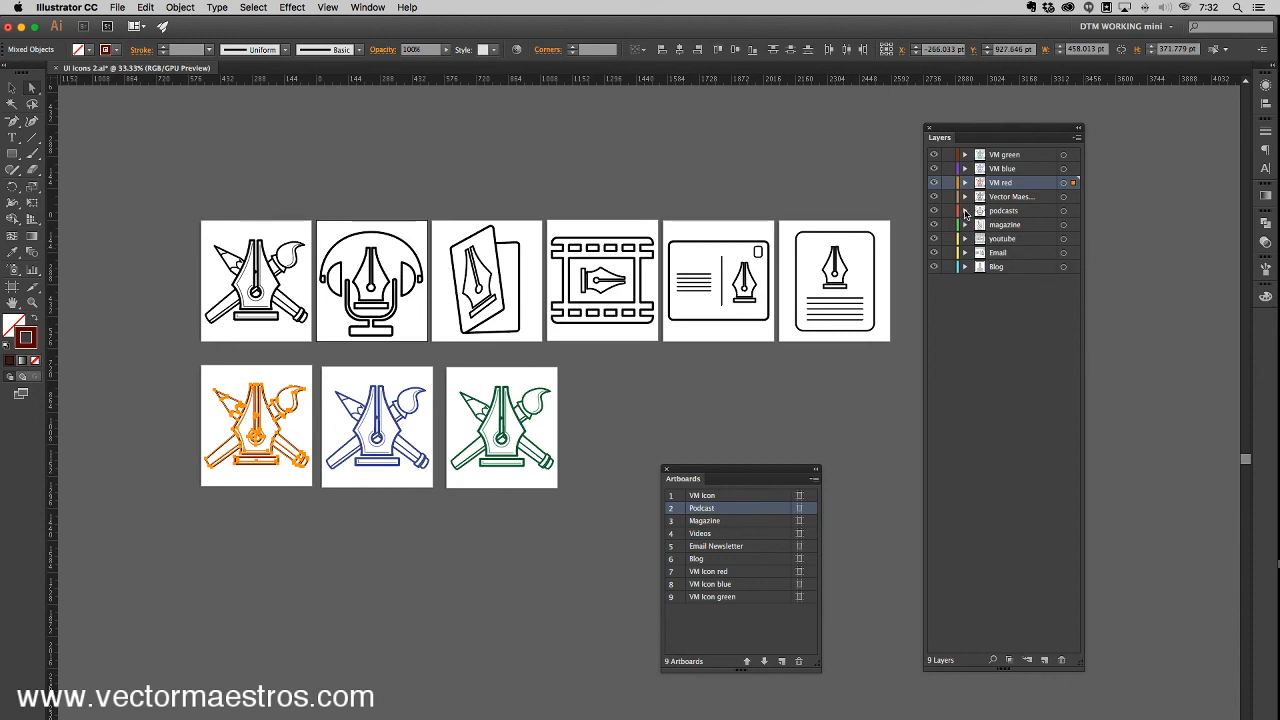
click(965, 211)
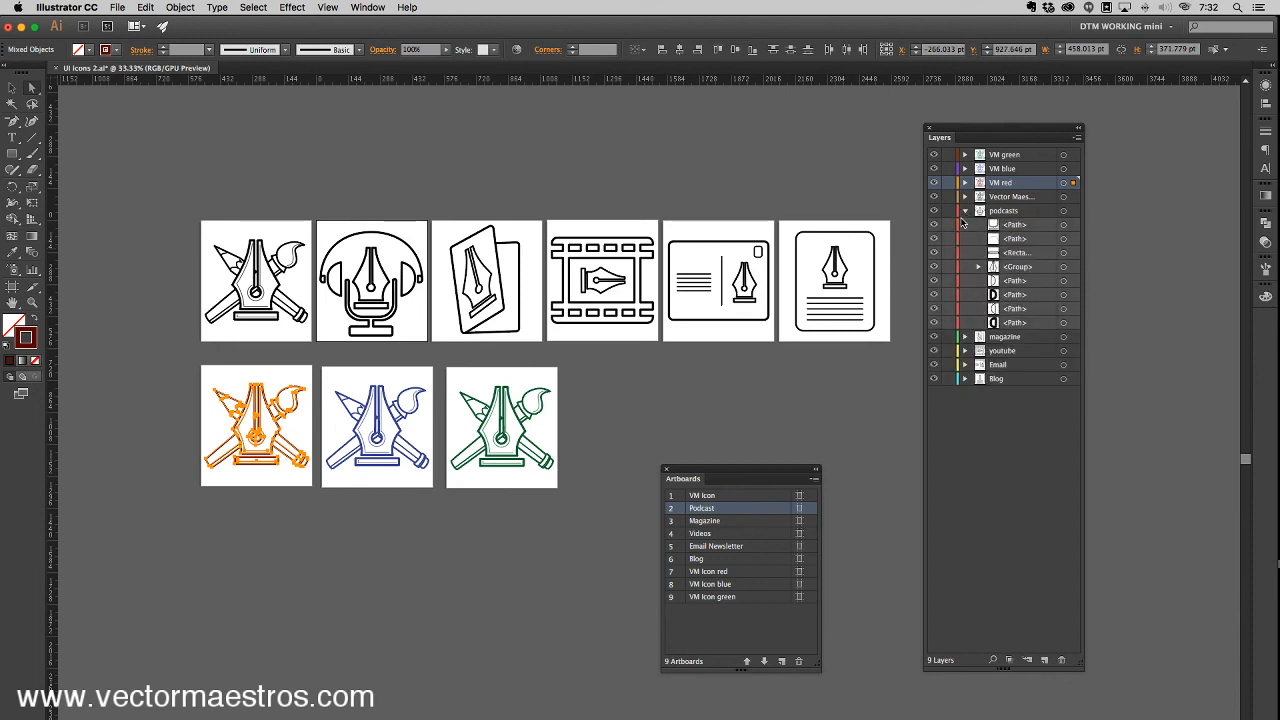
click(964, 211)
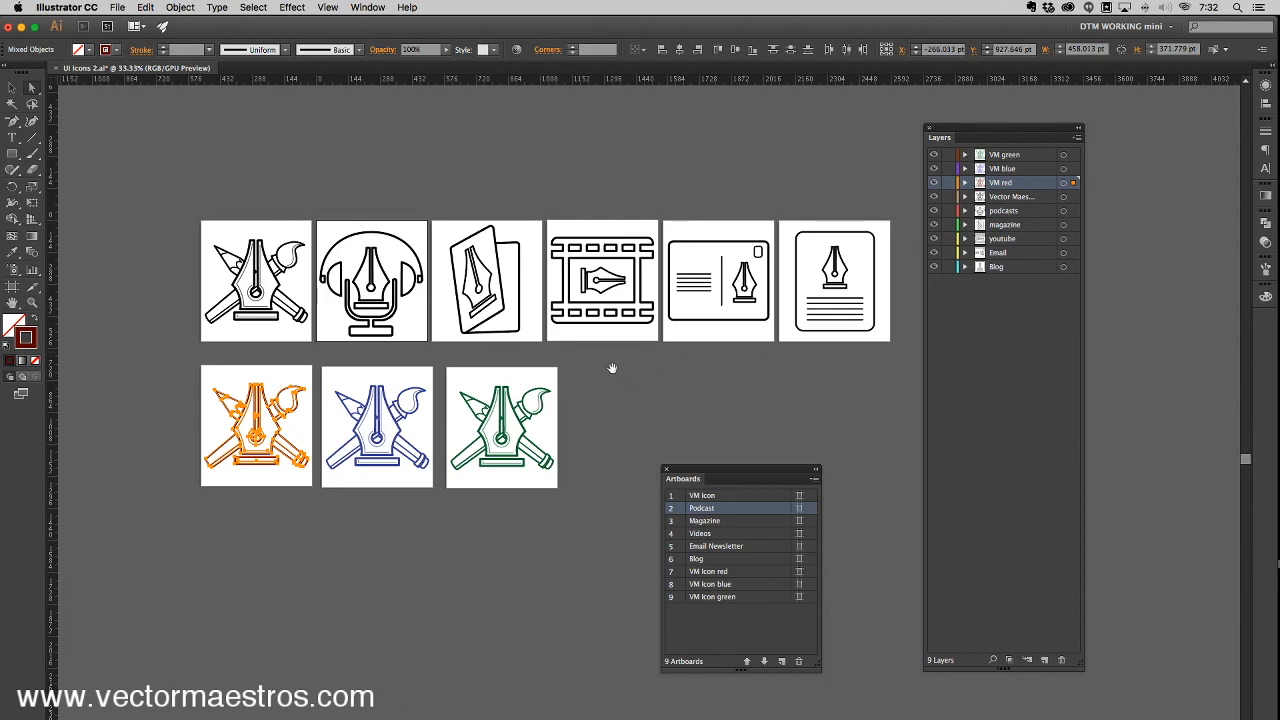
Step: Save the UI icons 2.ai file and deselect the red icon
drag(623, 371, 591, 351)
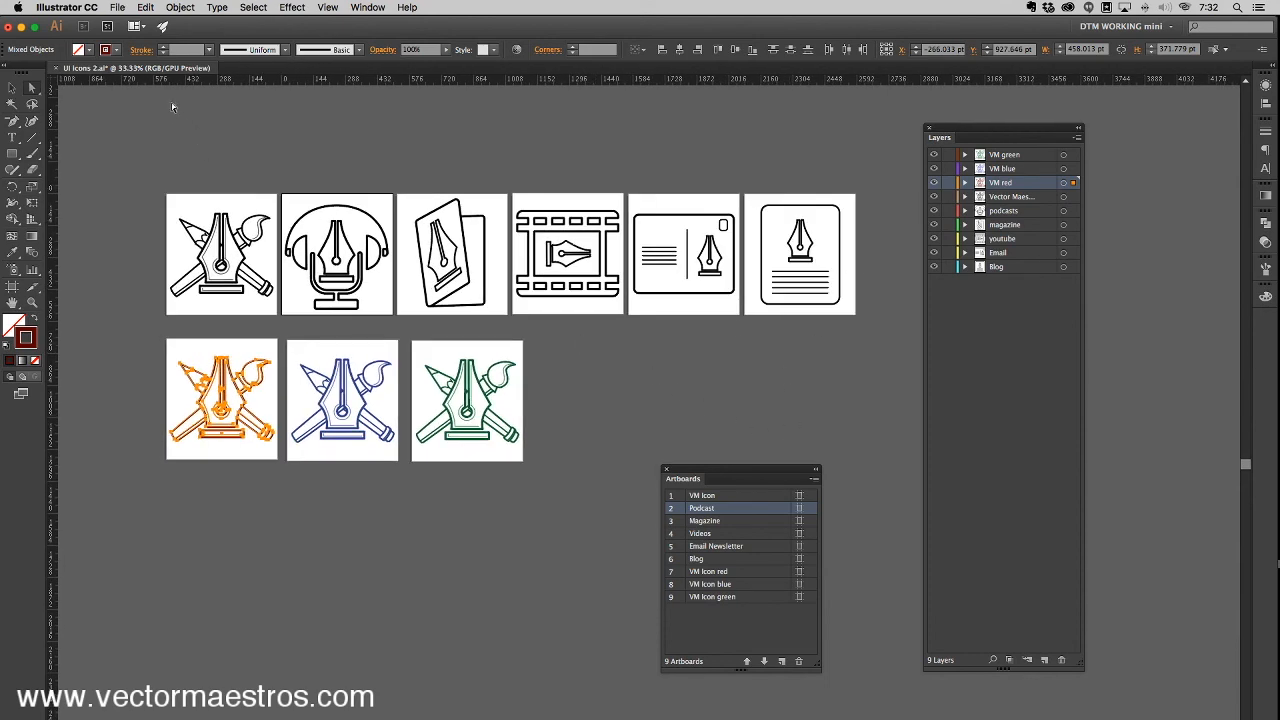
click(120, 7)
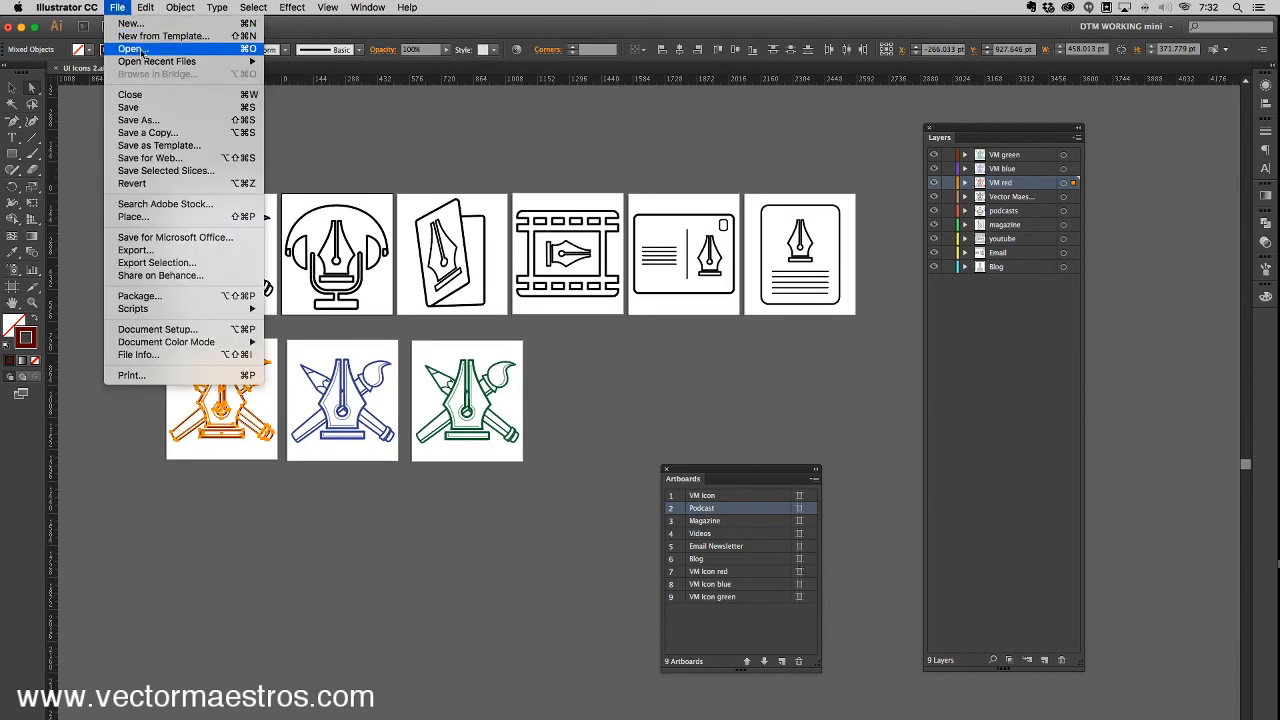
click(160, 110)
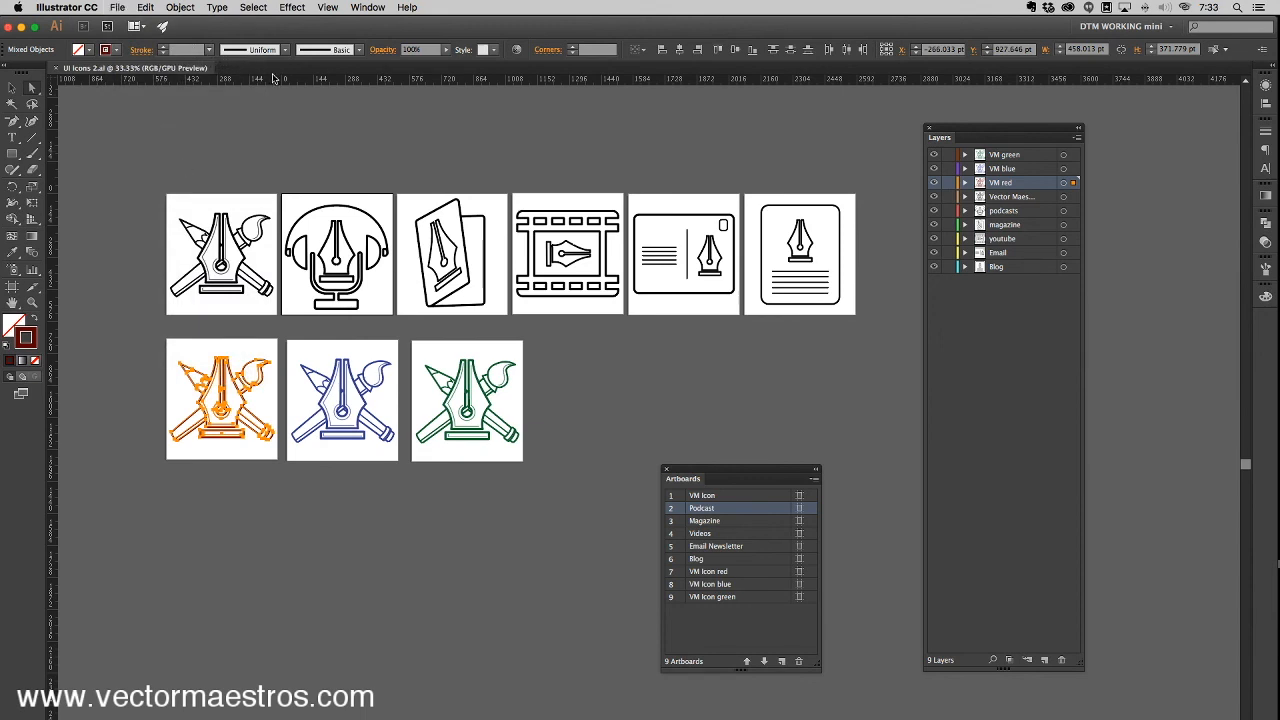
click(122, 182)
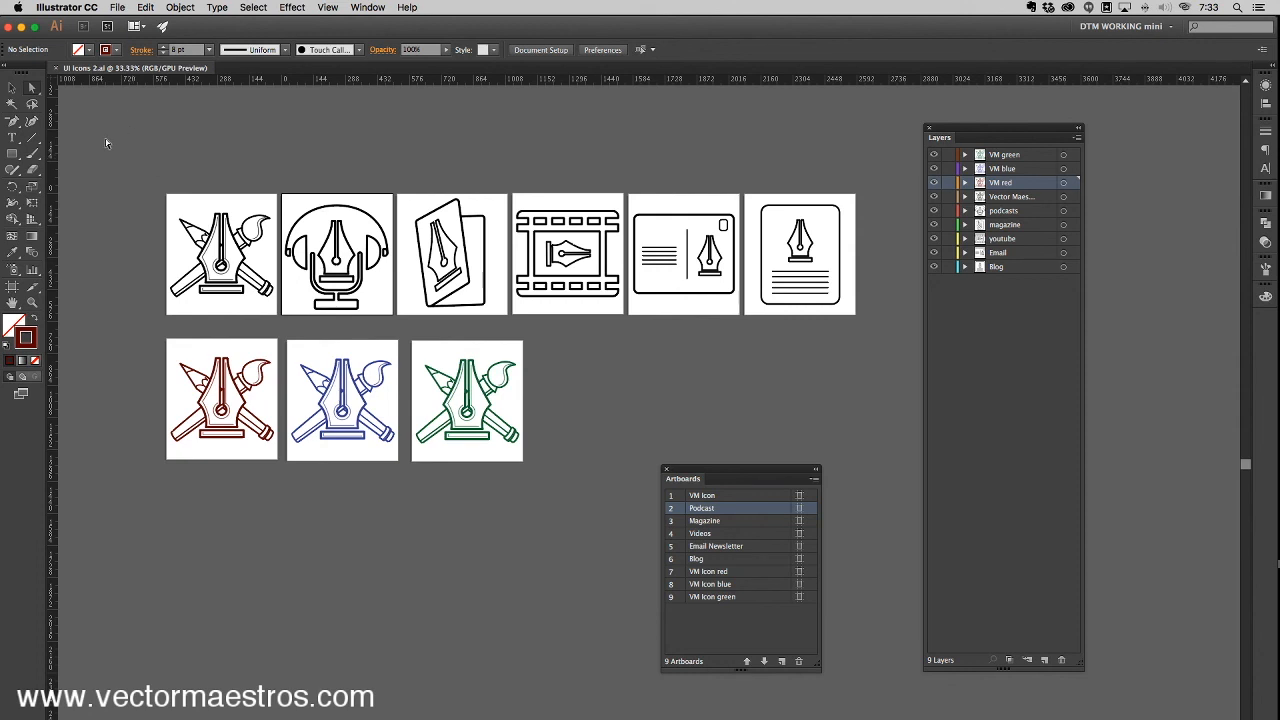
Step: Export the icons in PNG format to the icons folder as UI icons 2.png, using all artboards
click(116, 7)
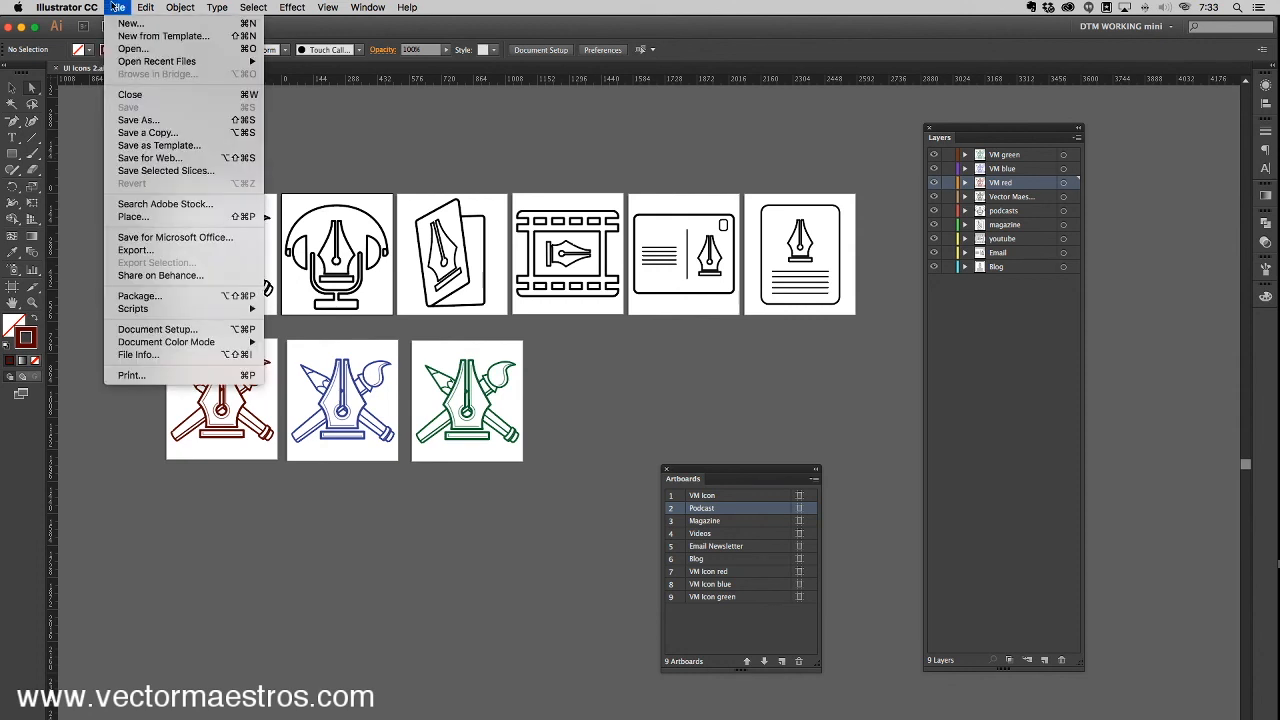
click(166, 251)
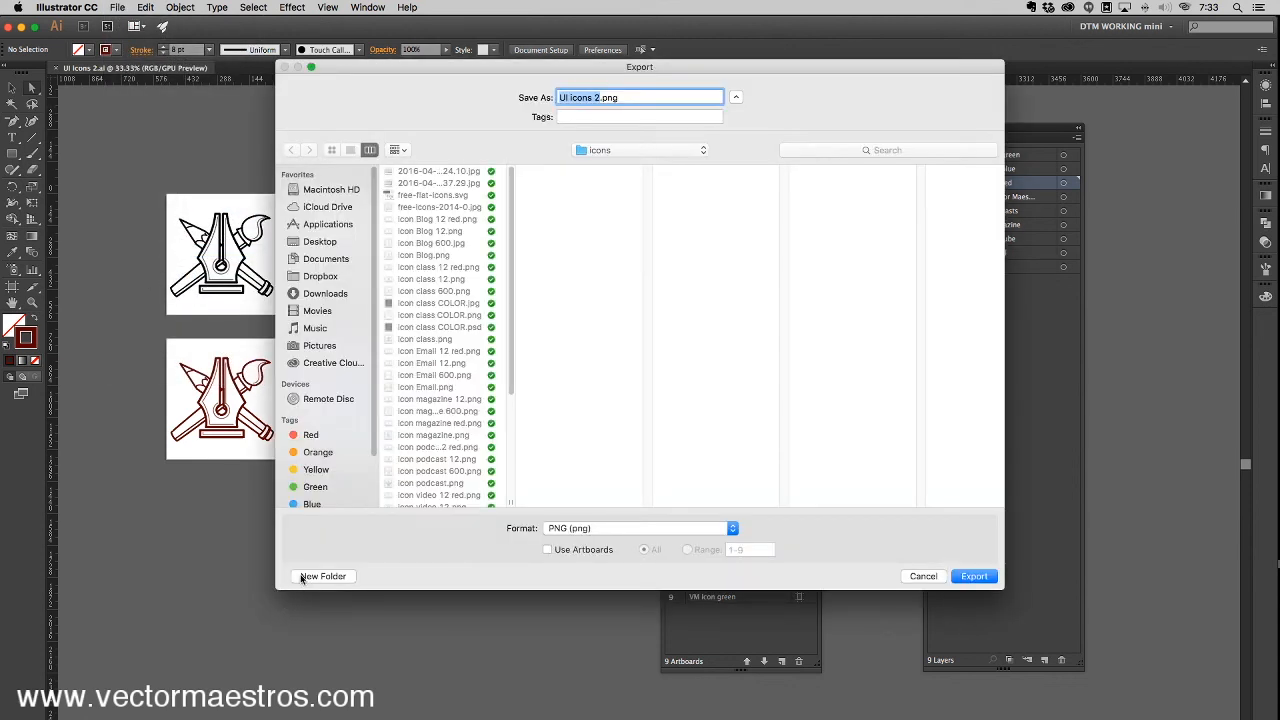
click(583, 530)
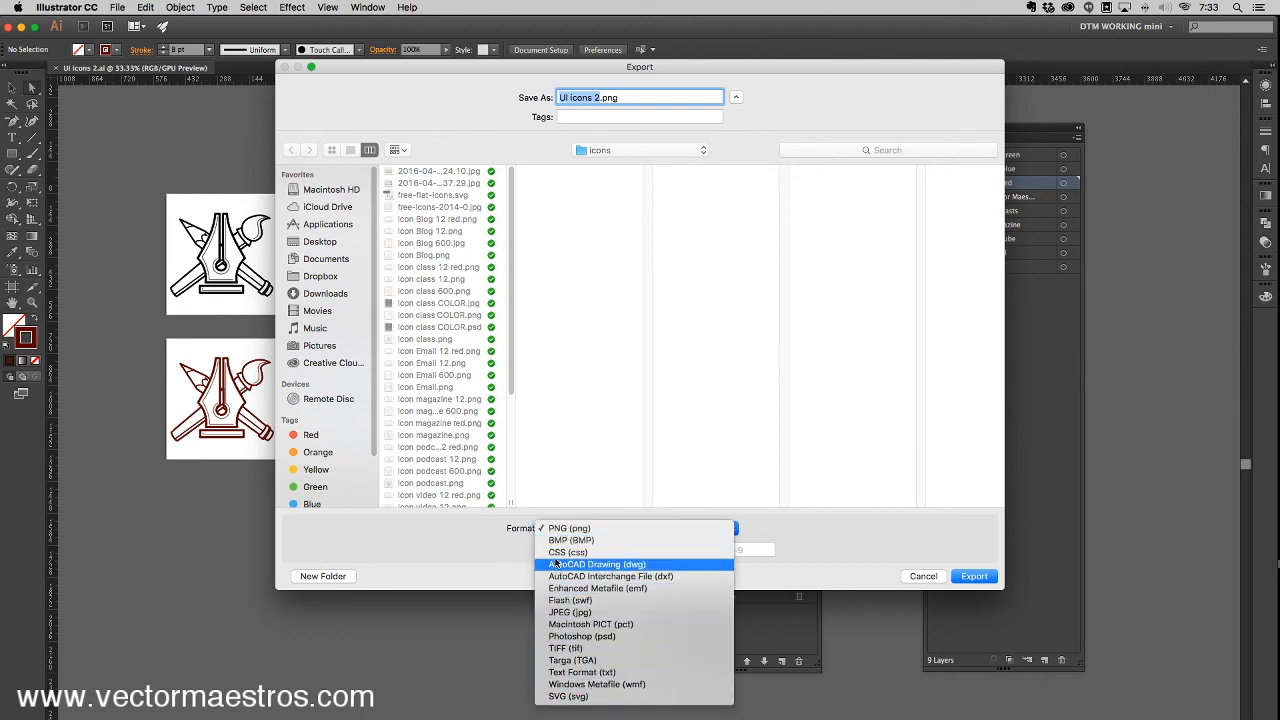
click(567, 529)
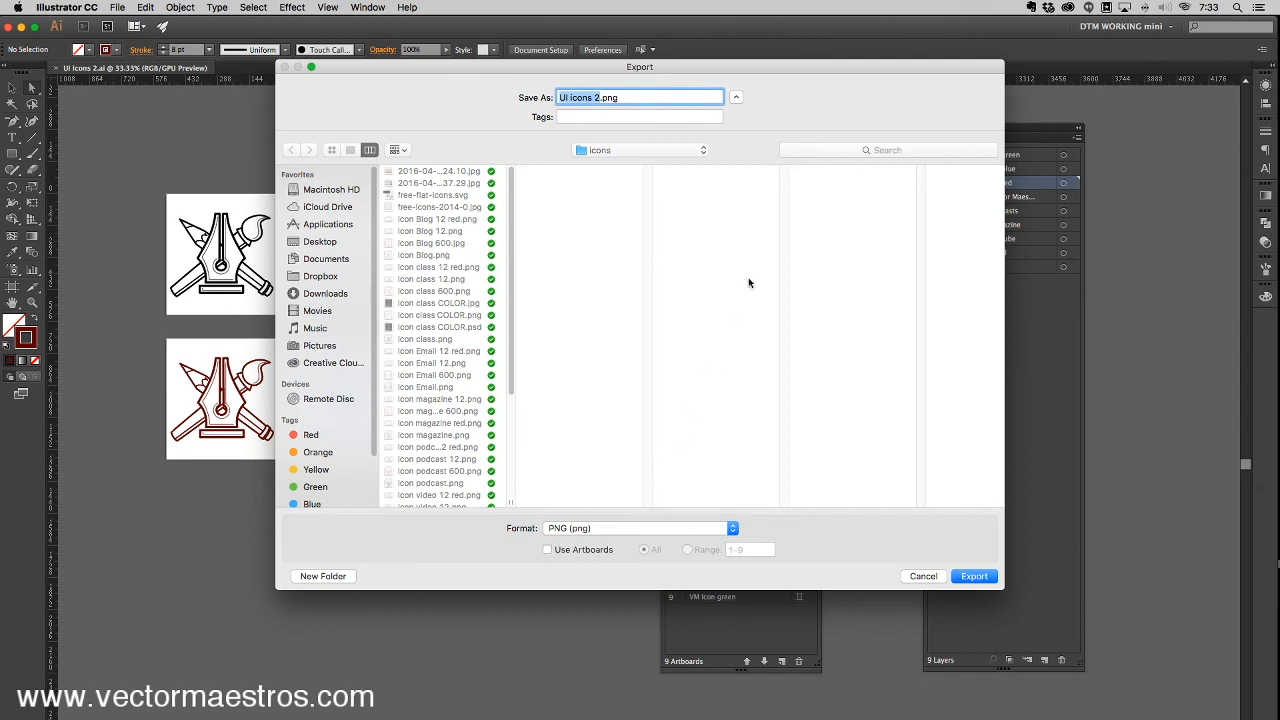
drag(818, 66, 712, 26)
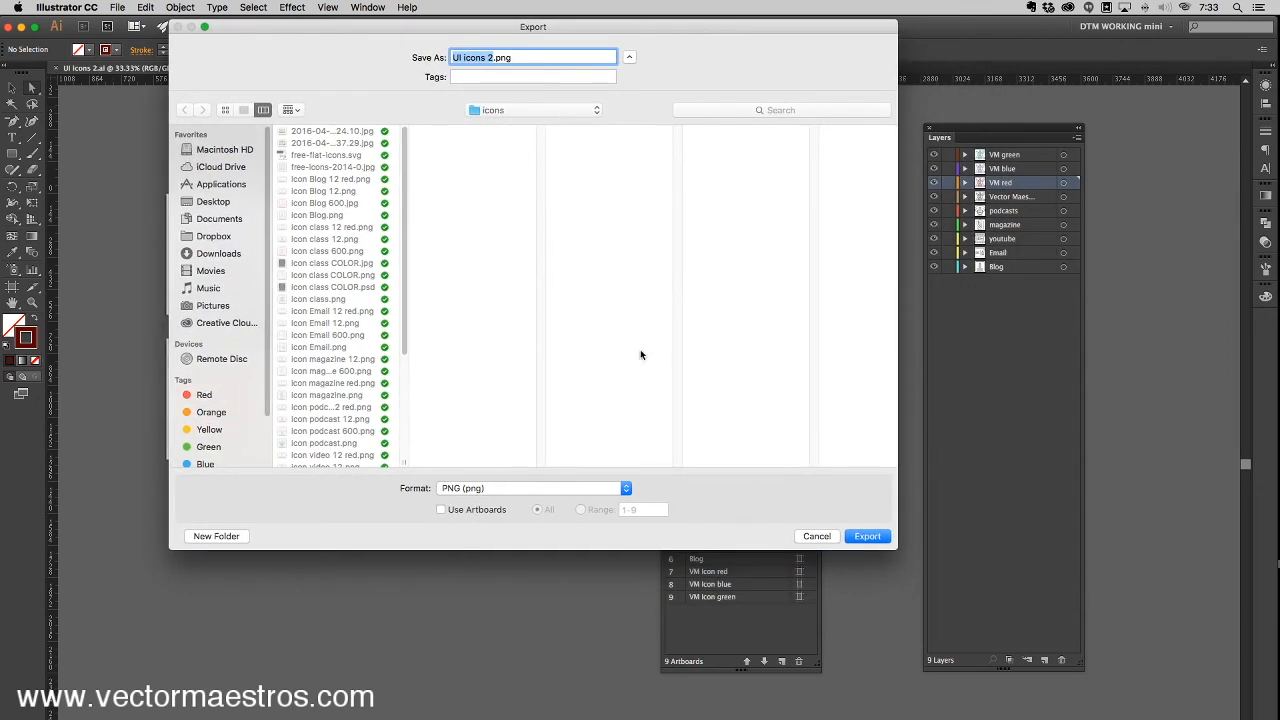
click(480, 511)
click(866, 537)
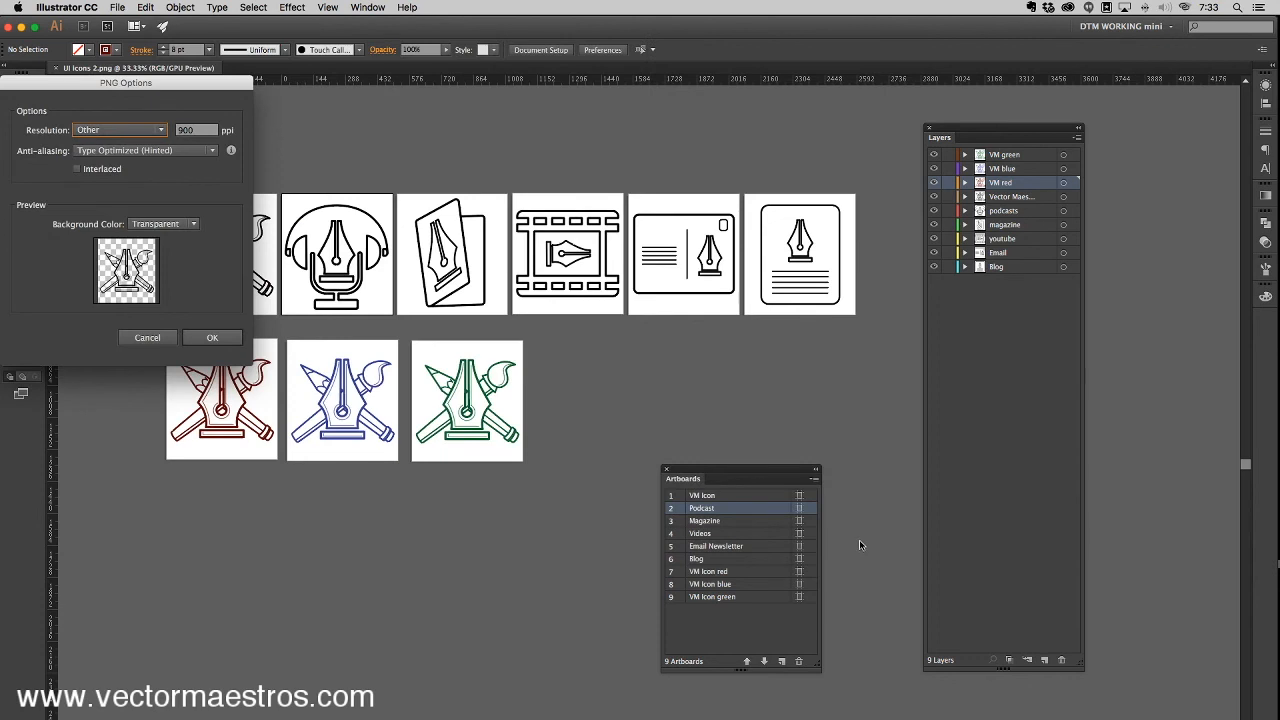
Step: Keep the PNG resolution on Other at 900 ppi with a transparent background and run the export
click(157, 131)
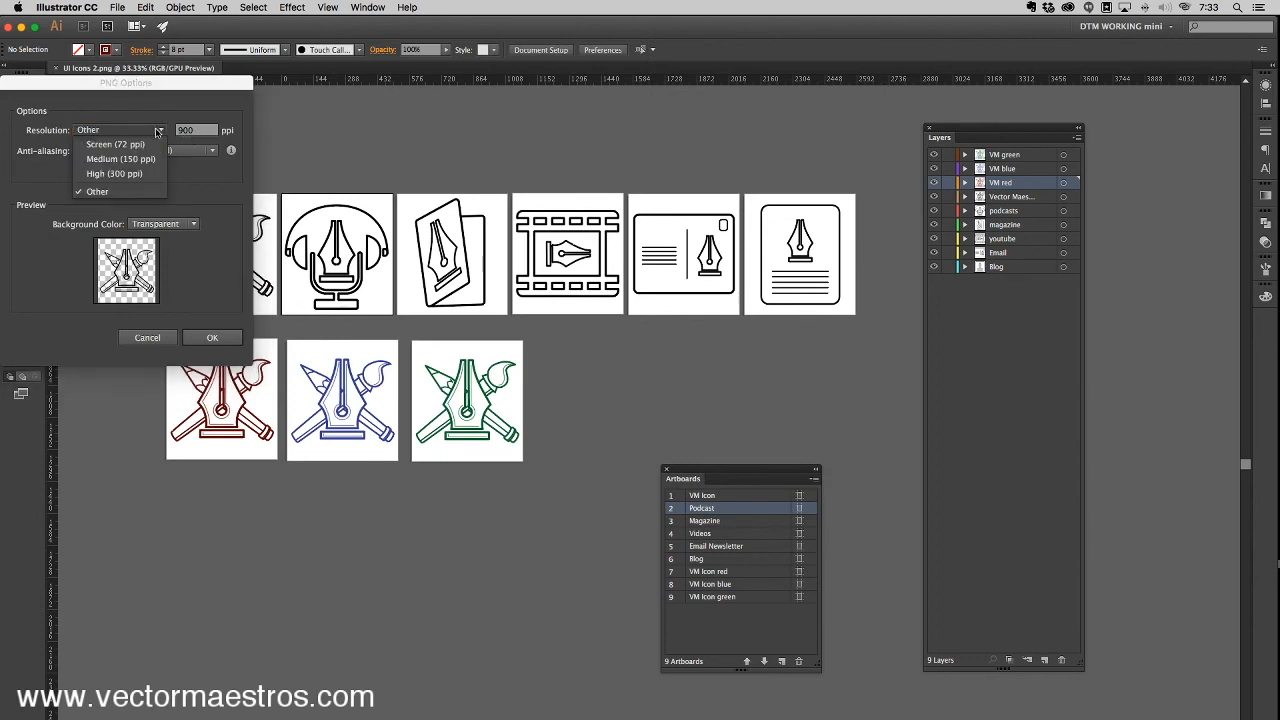
click(118, 191)
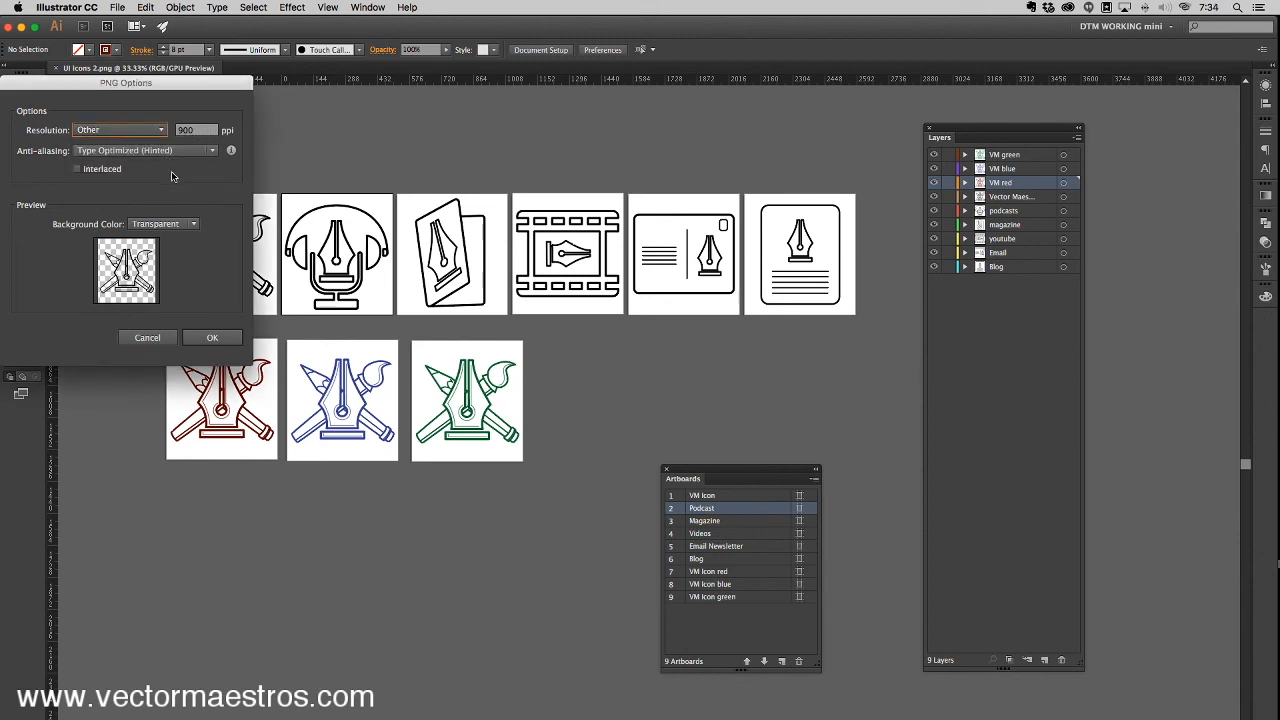
click(212, 340)
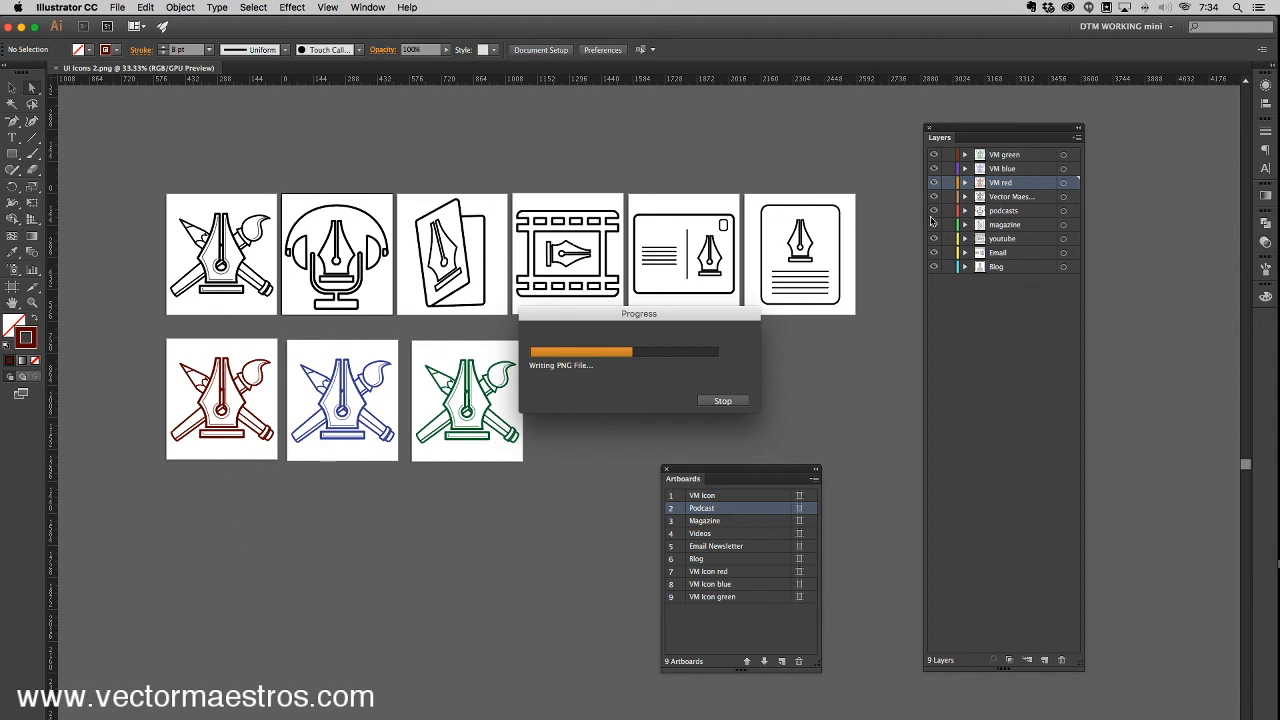
Step: Switch to Finder through Dropbox's recent UI icons 2_Videos.png file and enlarge the icons folder window
click(1048, 8)
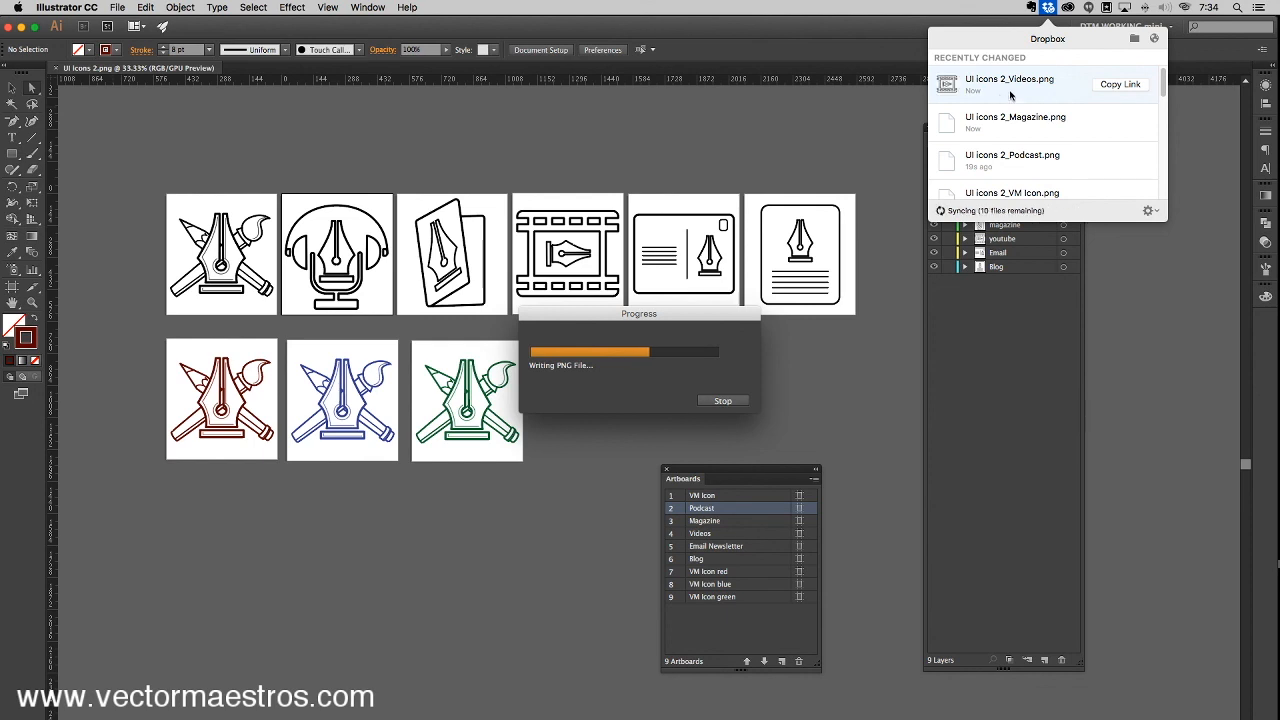
click(1033, 95)
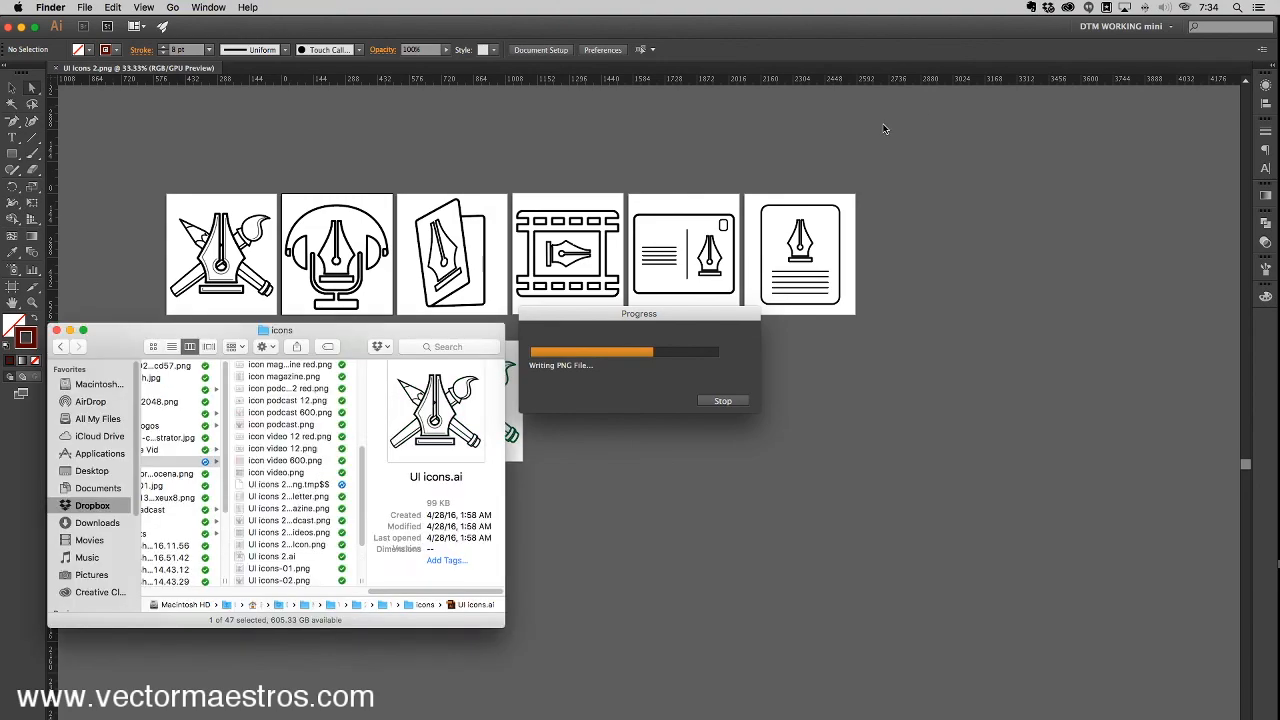
drag(366, 322, 416, 68)
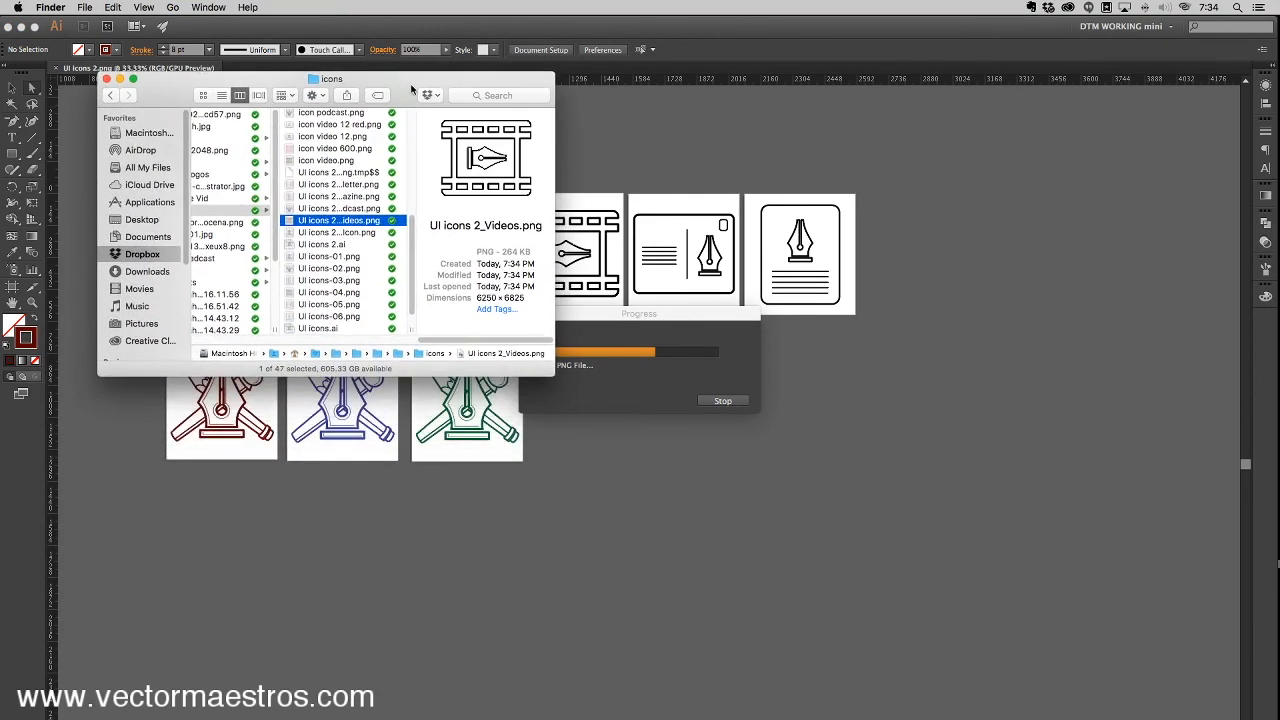
drag(546, 369, 612, 635)
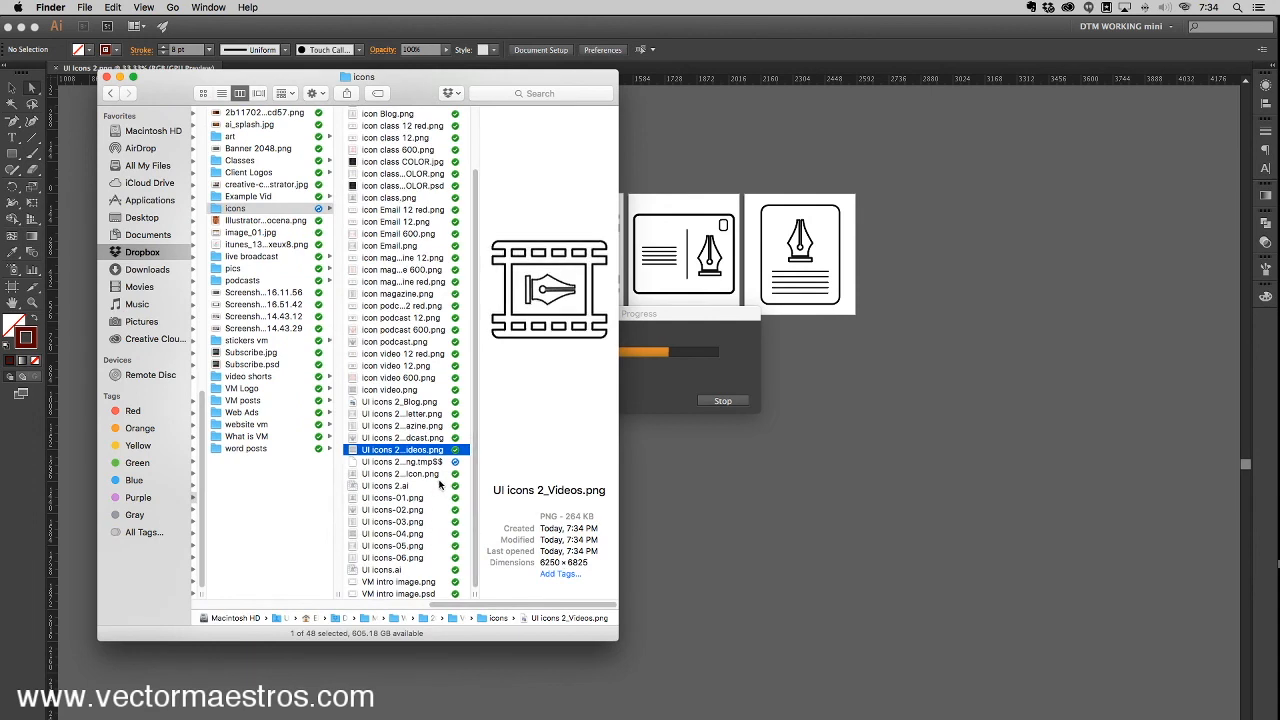
Step: Preview the exported UI icons 2_Podcast.png and UI icons 2_Blog.png files in the icons folder
key(Up)
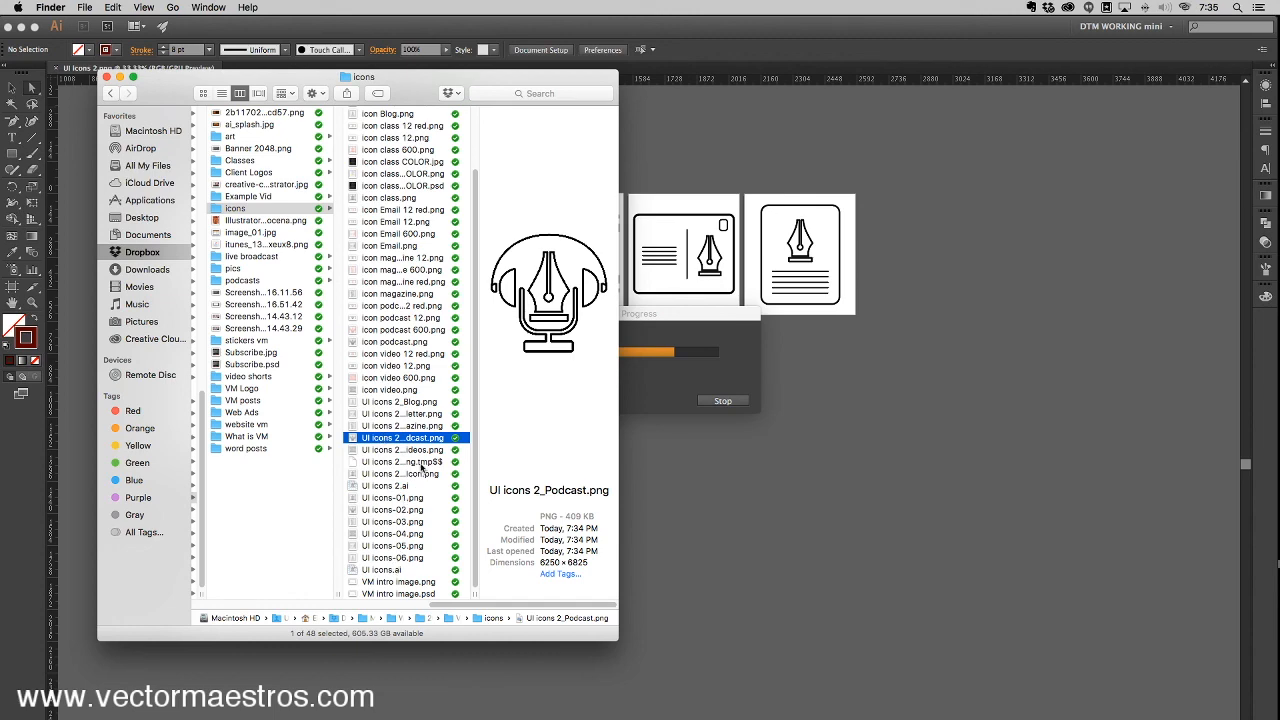
drag(424, 90, 416, 116)
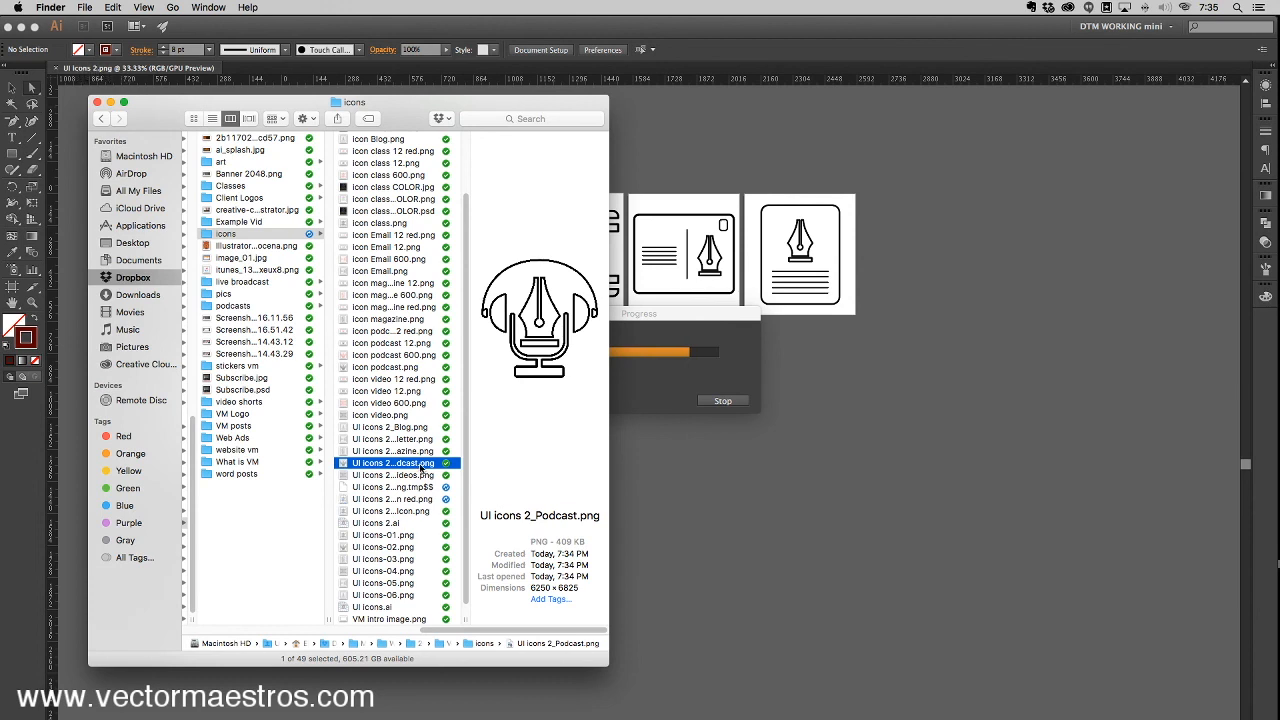
click(404, 429)
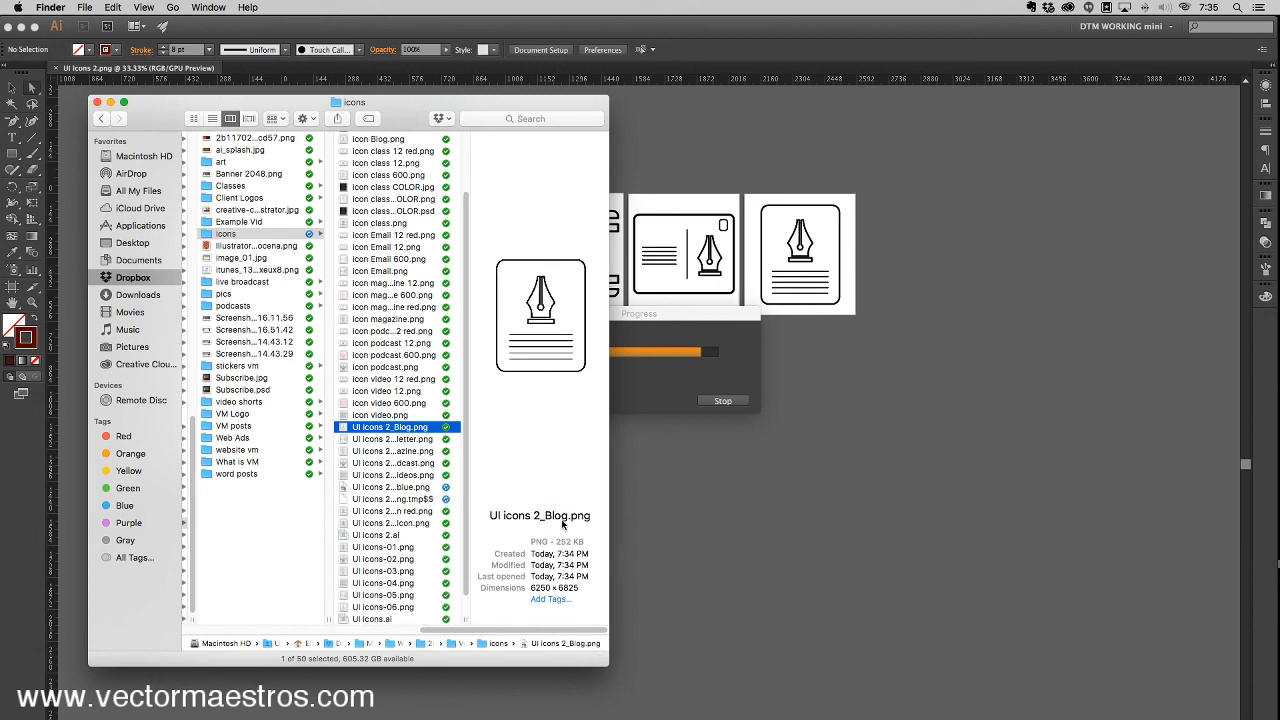
Step: Preview the exported Email Newsletter, Magazine, Podcast, Videos, VM Icon blue and VM Icon green PNG files one after another
key(Down)
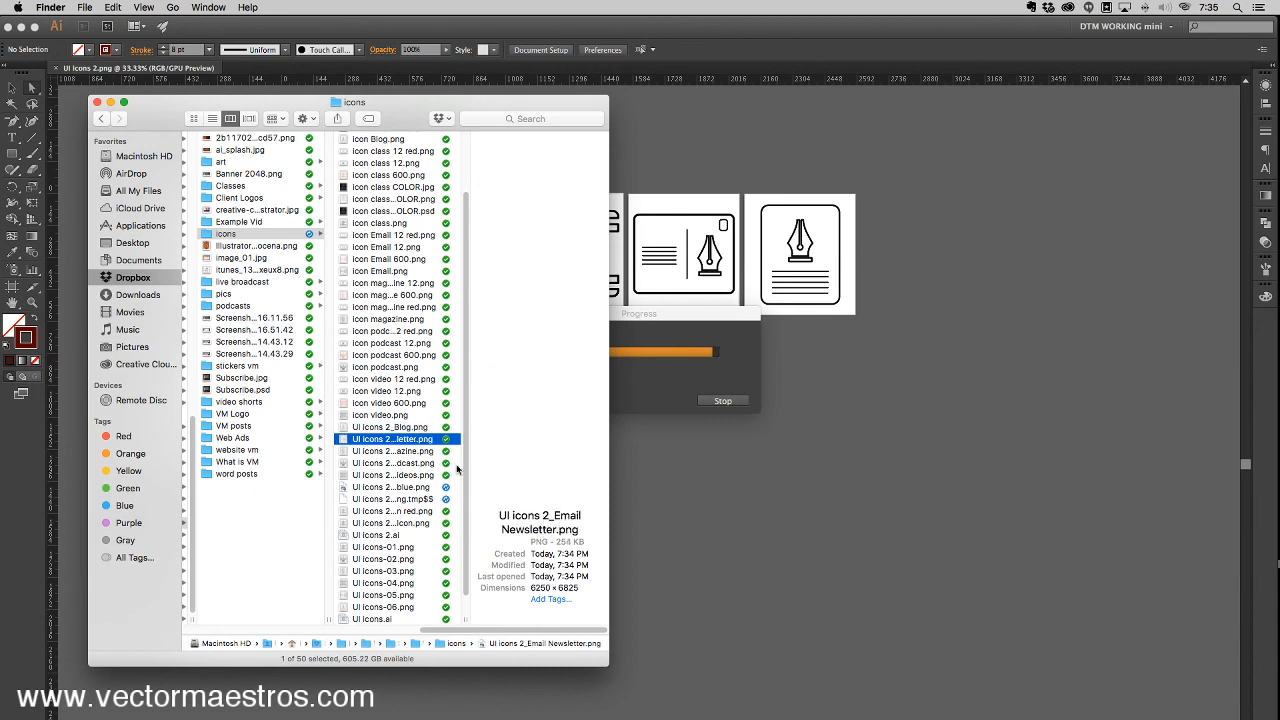
key(Down)
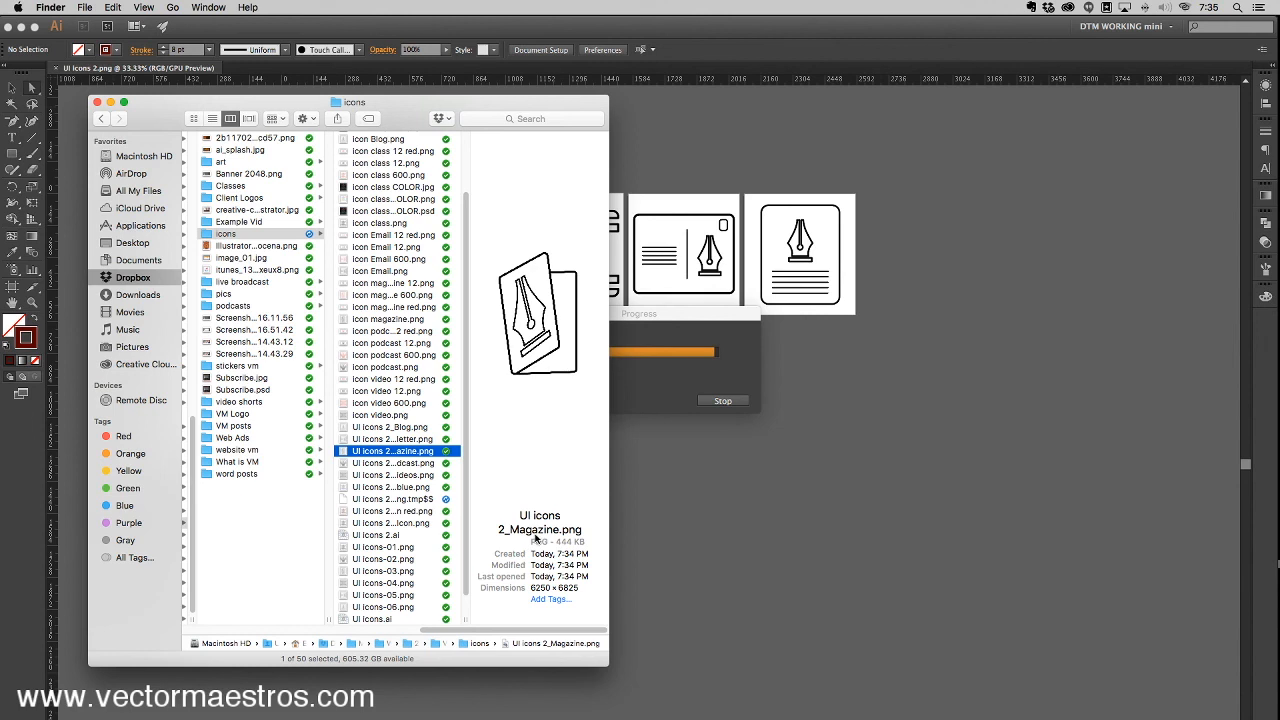
key(Down)
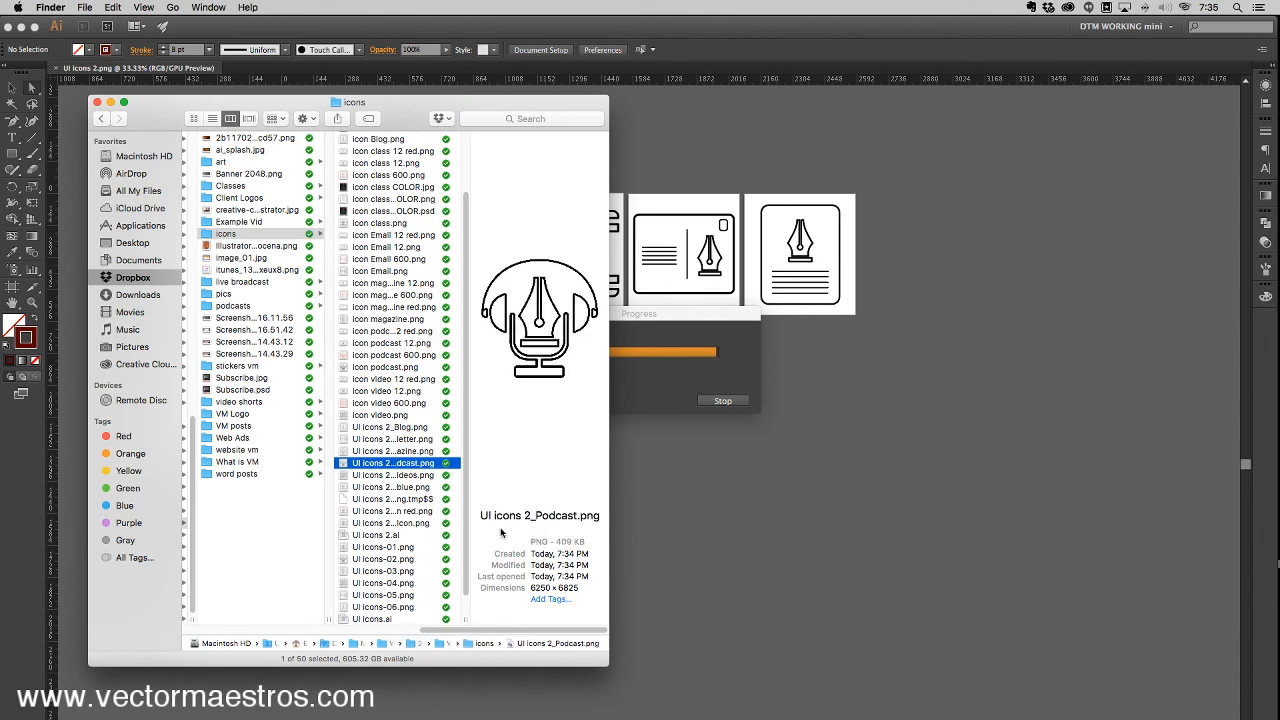
key(Down)
key(Down)
key(Up)
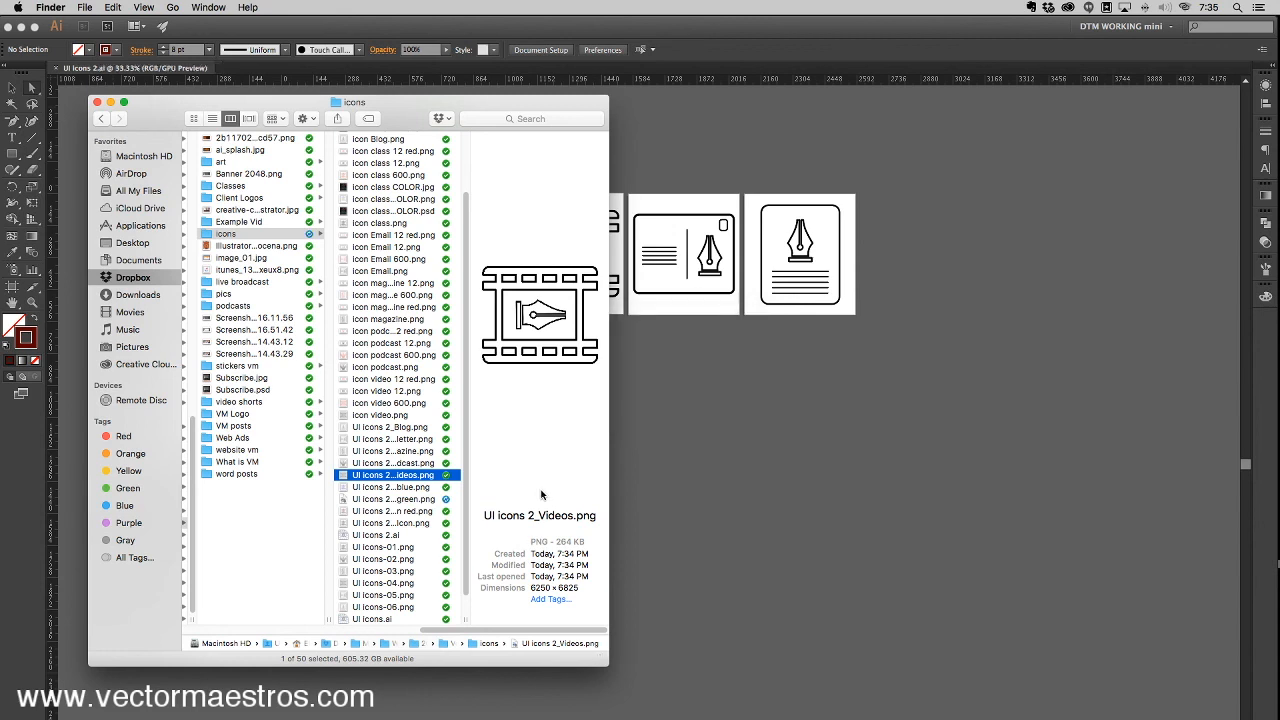
key(Down)
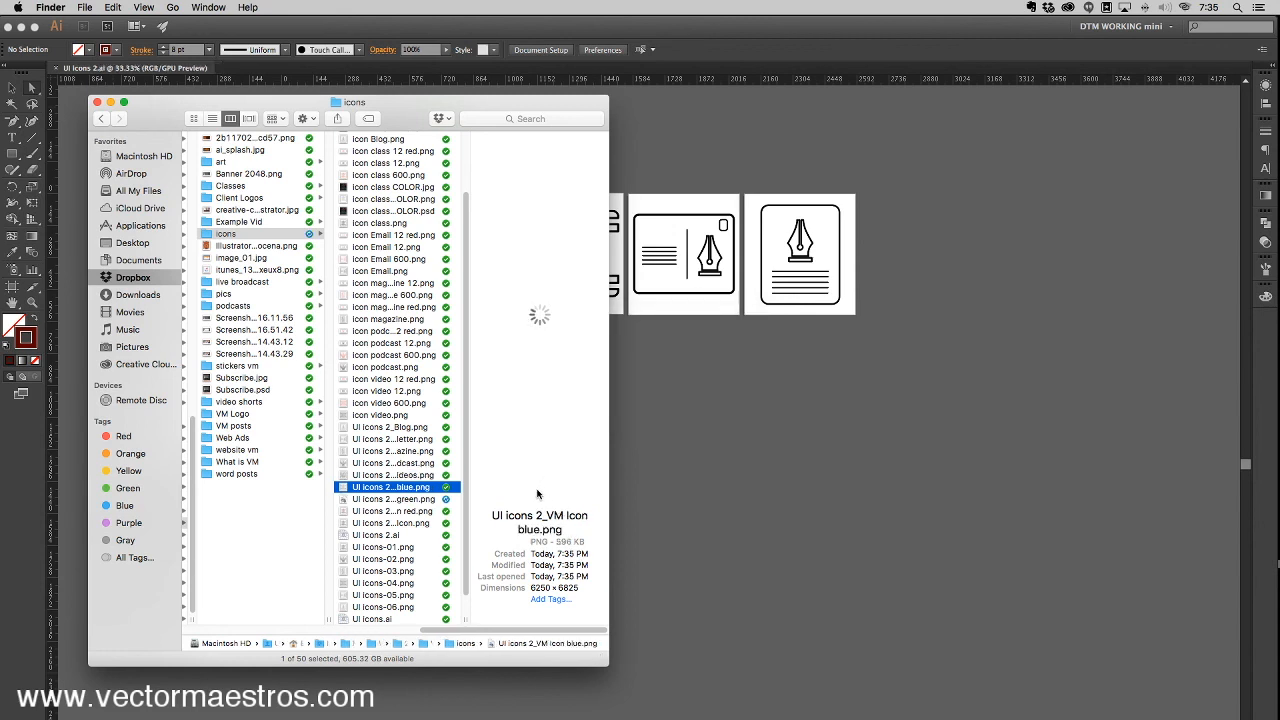
key(Down)
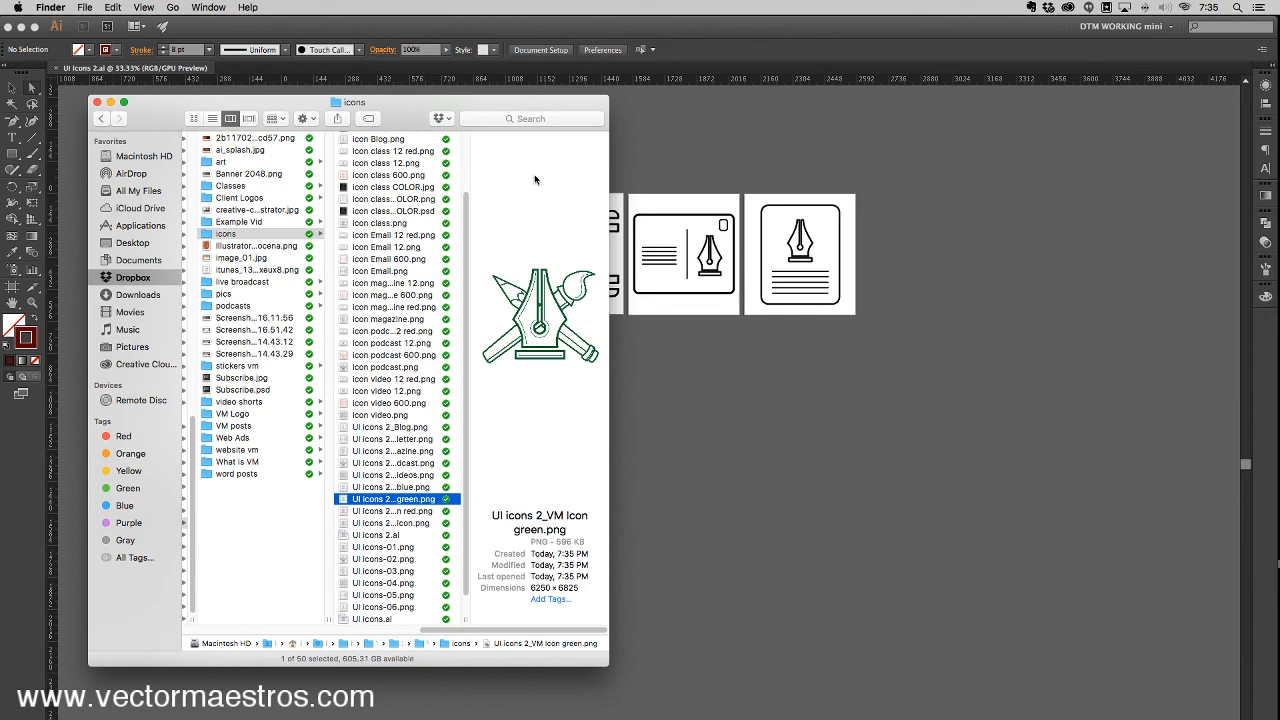
Step: Move the icons folder window aside, close it and return to the UI icons 2.ai document in Illustrator
drag(395, 115, 546, 109)
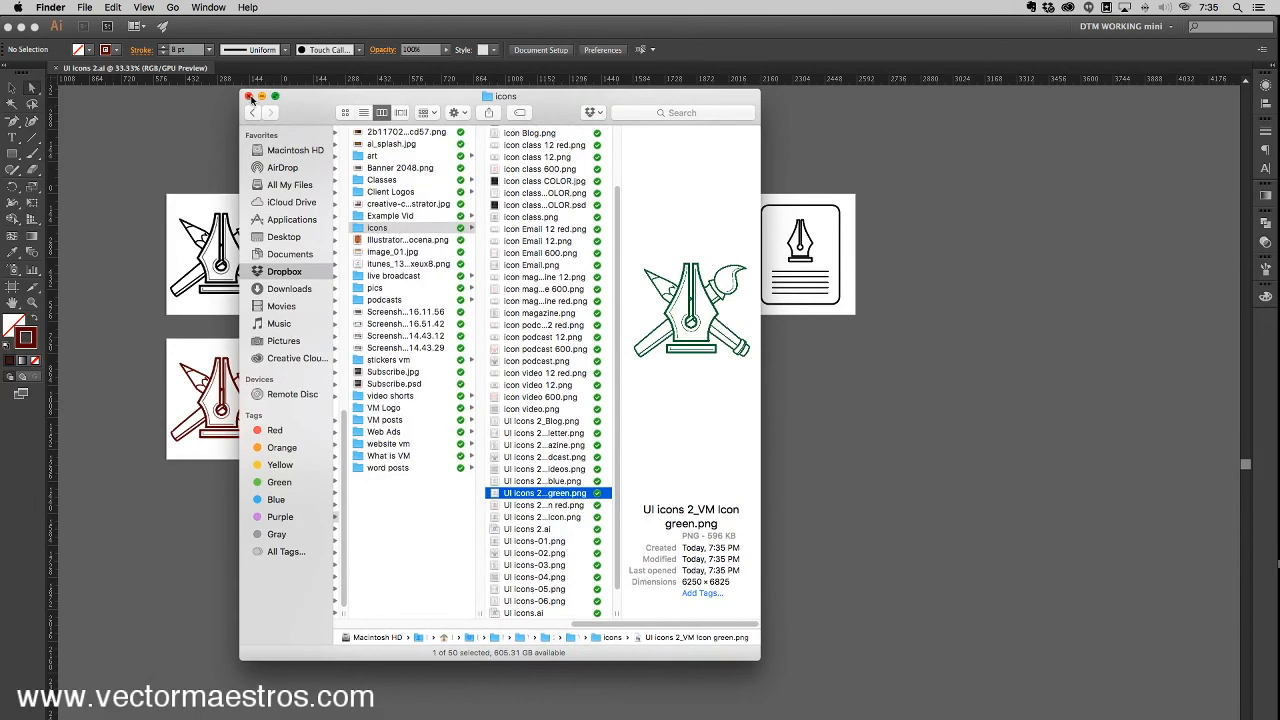
click(249, 97)
click(219, 150)
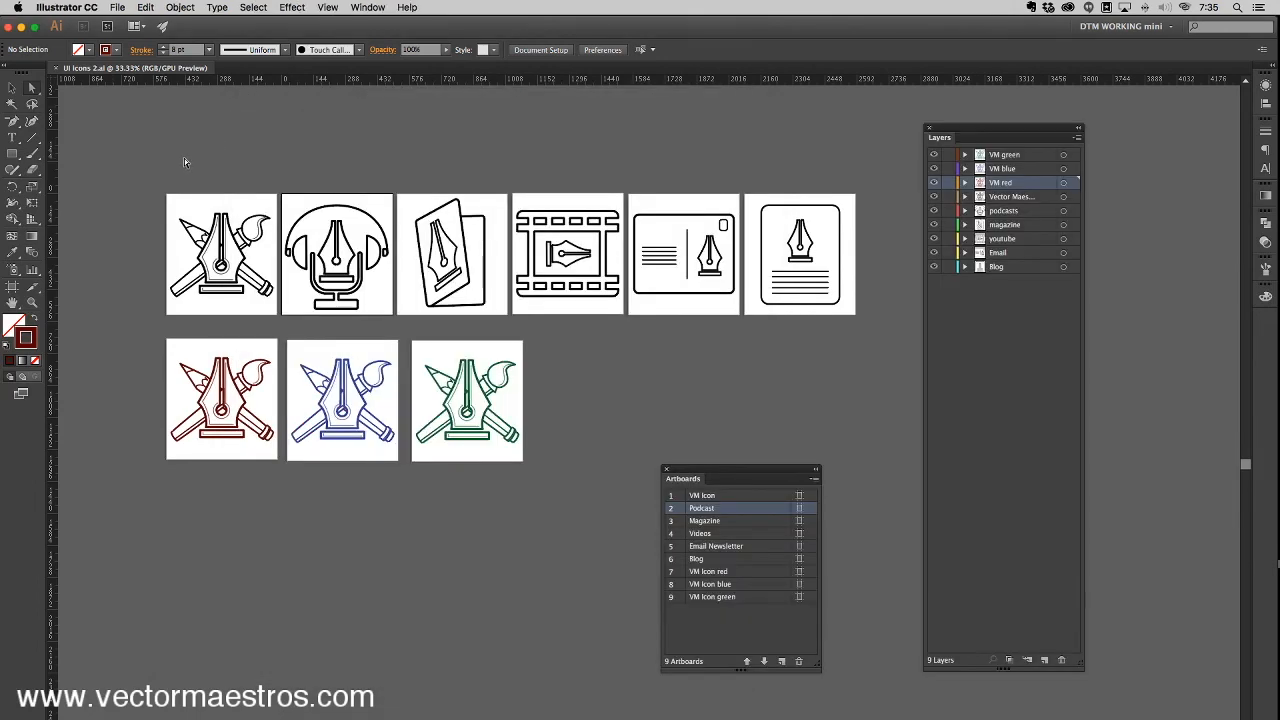